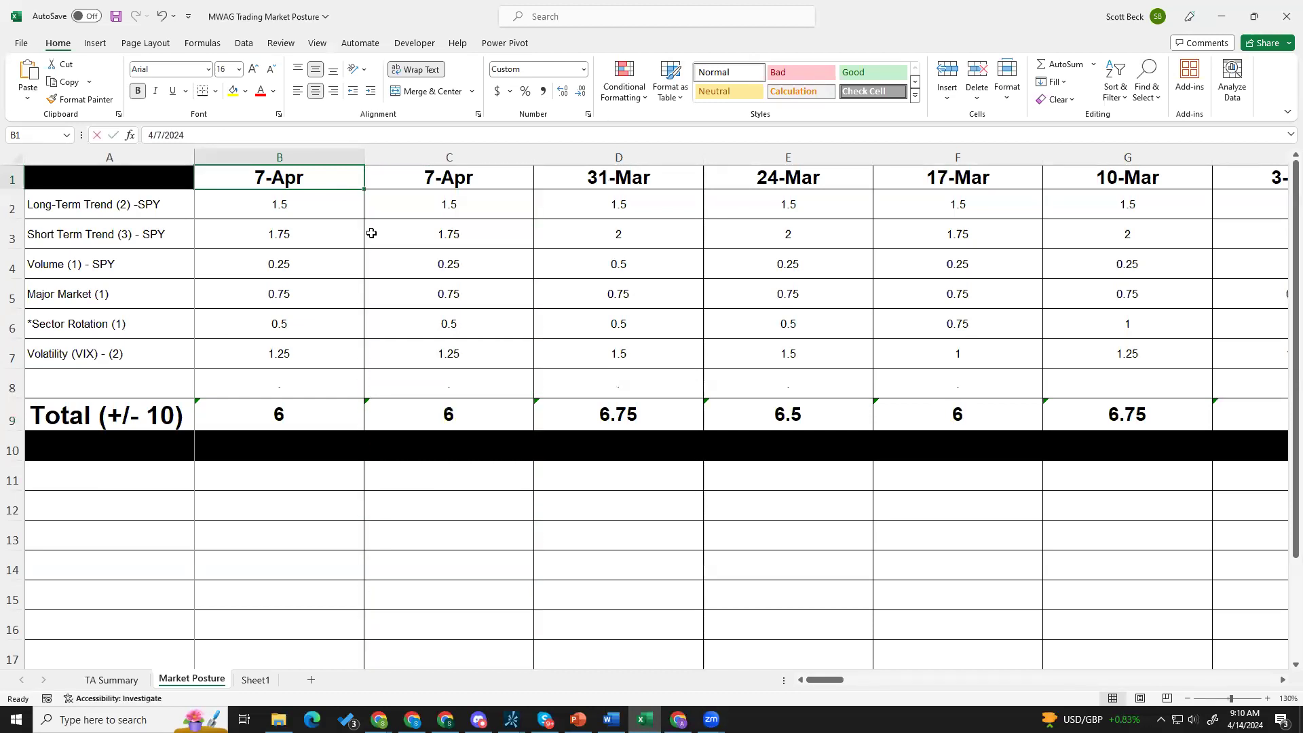
- Set the date in cell B1 of the Market Posture sheet to 4/14
text(4/14)
key(Return)
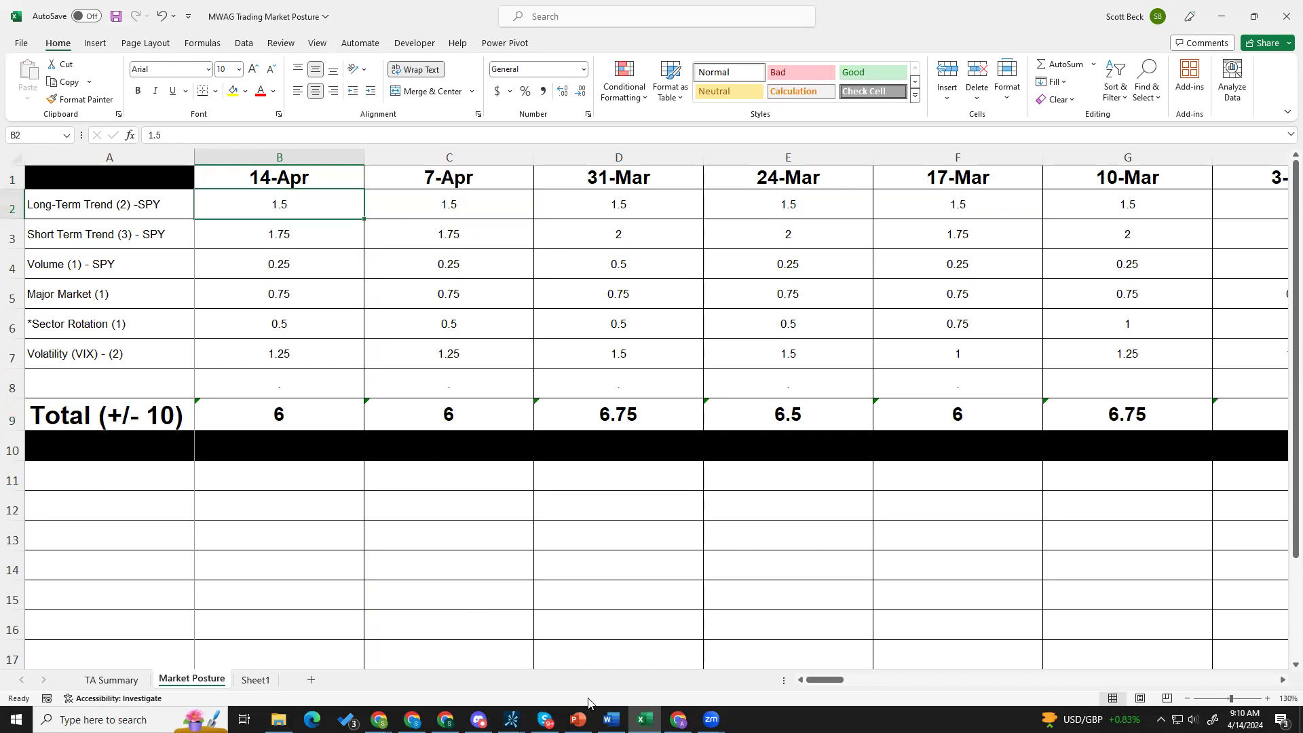
mouse_move(678, 719)
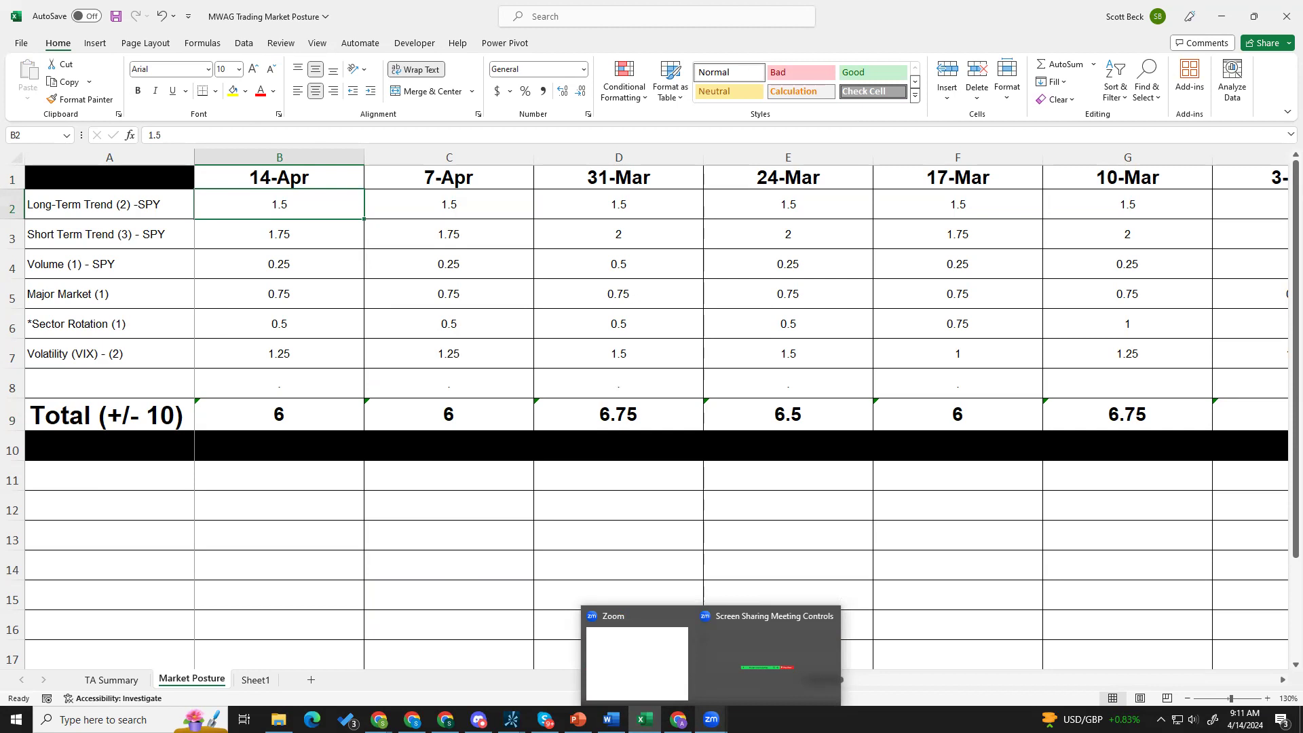
scroll(699, 495, down, 2)
scroll(692, 509, up, 2)
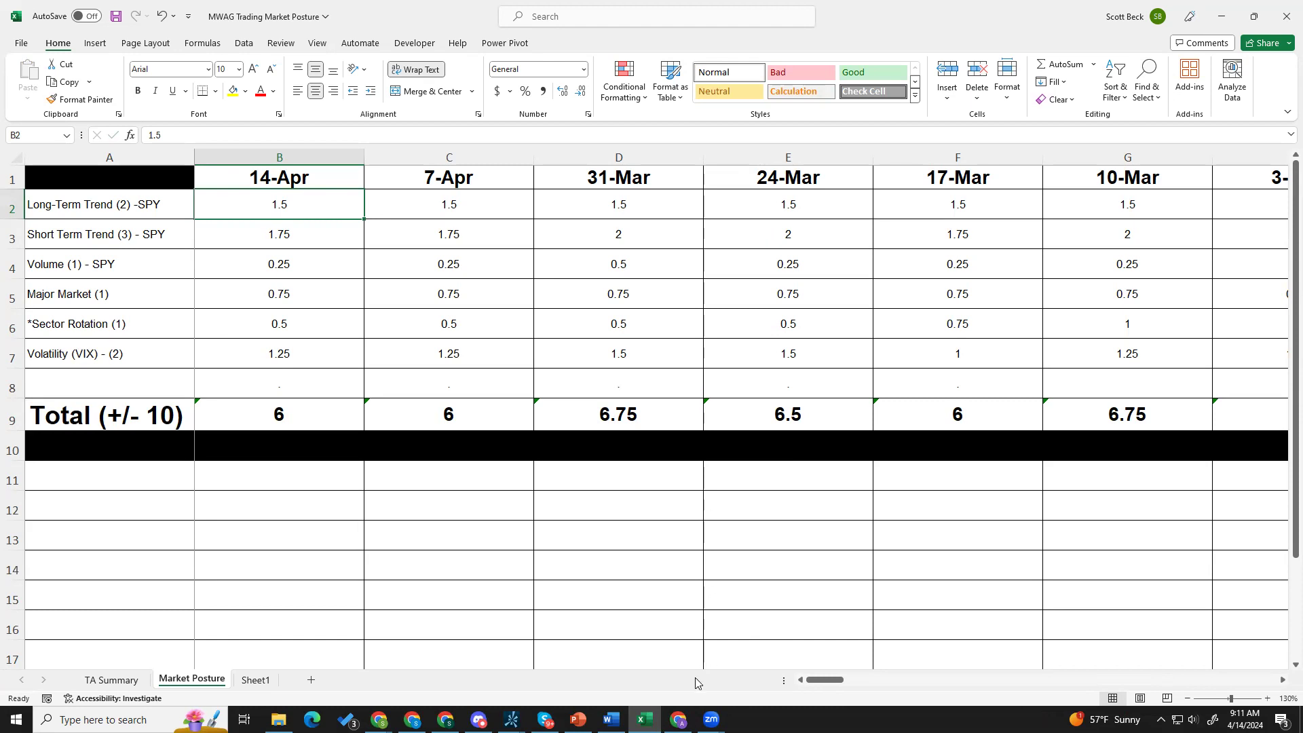
- Switch to the thinkorswim SPY chart and set its time frame to 3 years weekly
mouse_move(511, 719)
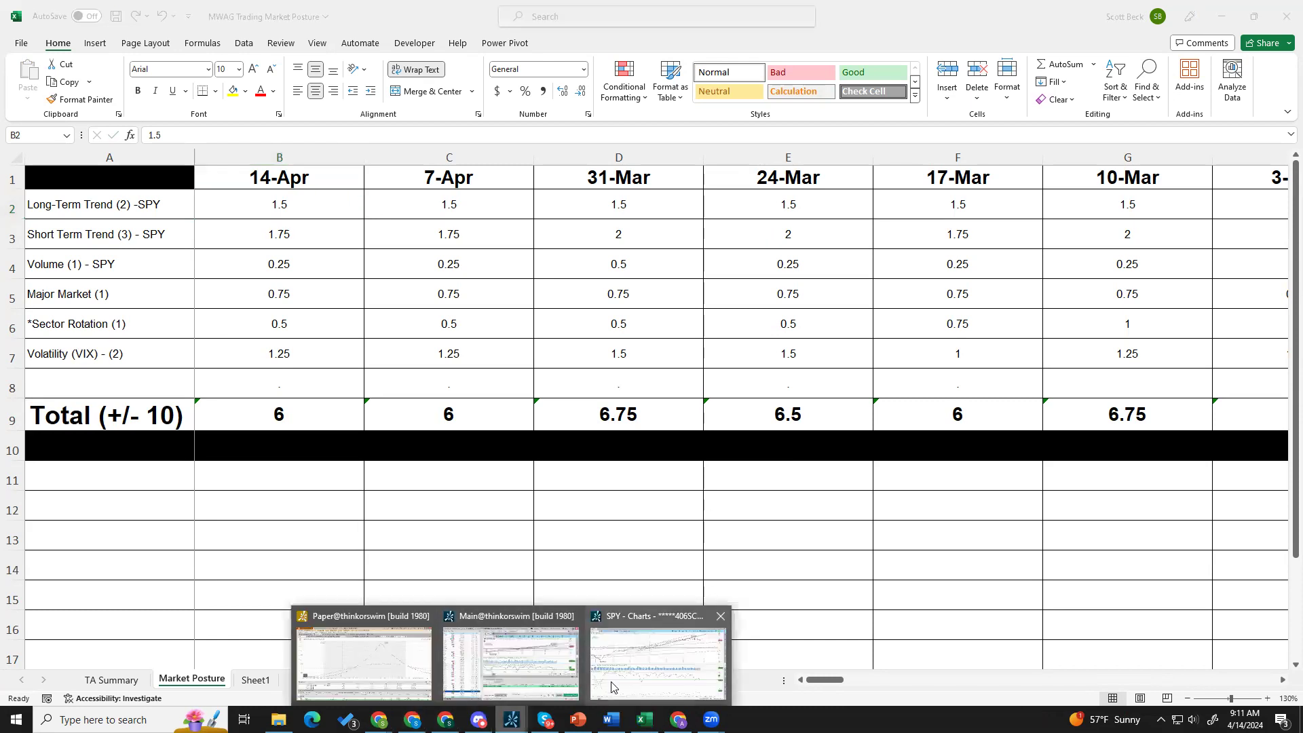
click(618, 686)
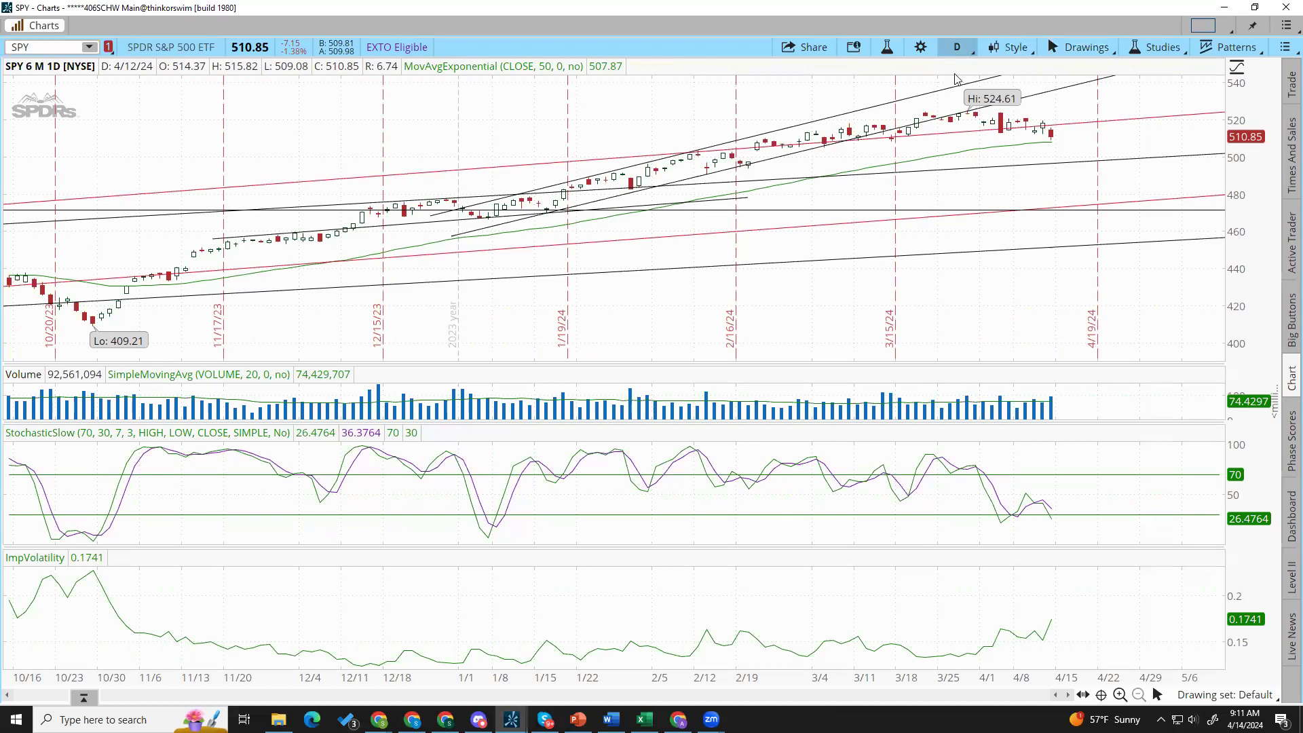
click(957, 47)
click(1029, 342)
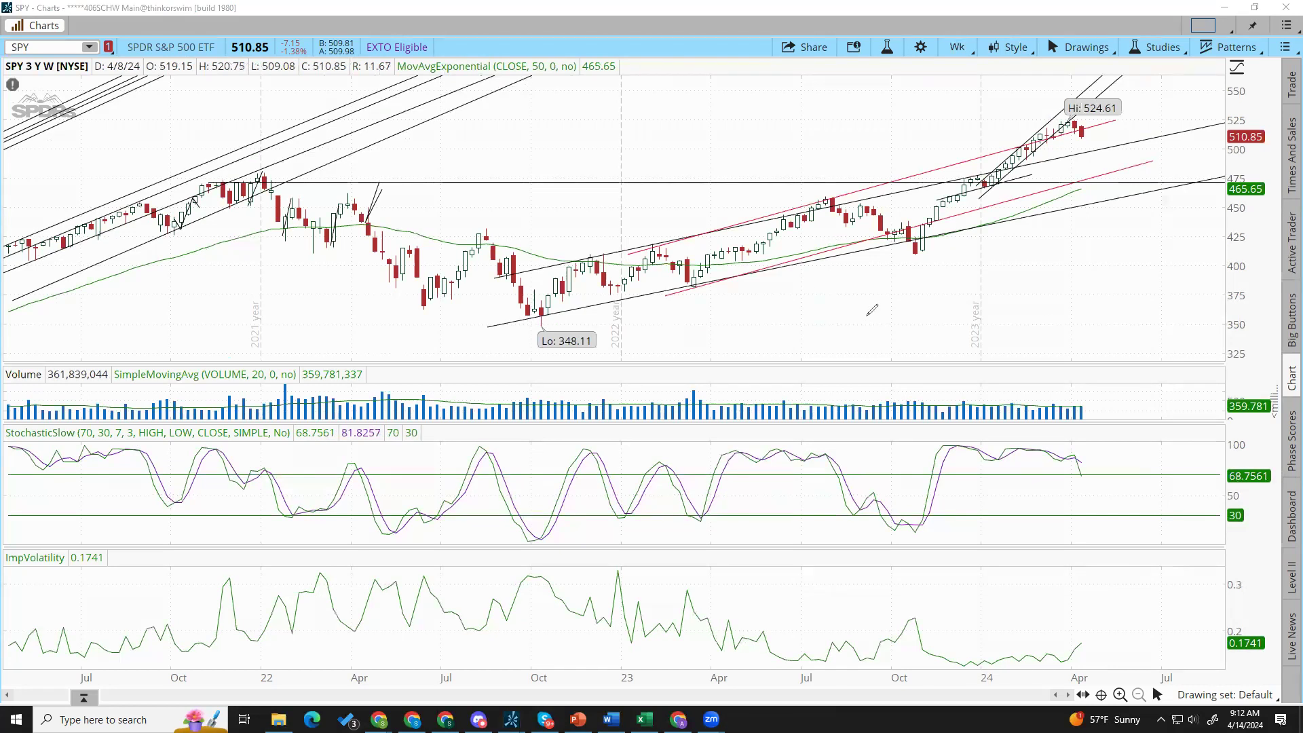
- Annotate the July–September 2023 pullback with arrows and level marks, and bracket the mid-2023 implied volatility low
mouse_move(863, 350)
mouse_down()
mouse_move(847, 226)
mouse_move(855, 236)
mouse_up()
mouse_move(786, 656)
mouse_down()
mouse_move(848, 657)
mouse_move(848, 683)
mouse_move(780, 686)
mouse_up()
drag(812, 197, 834, 197)
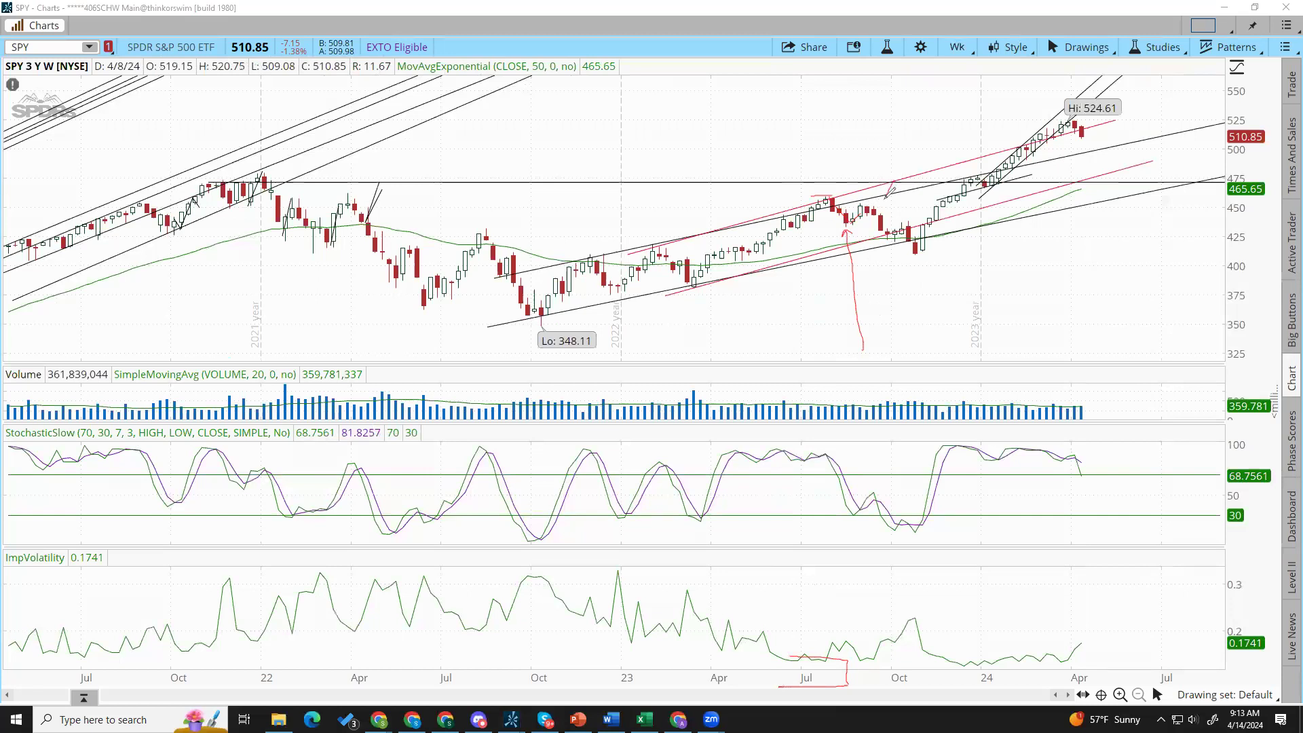
drag(877, 197, 892, 183)
drag(872, 209, 898, 216)
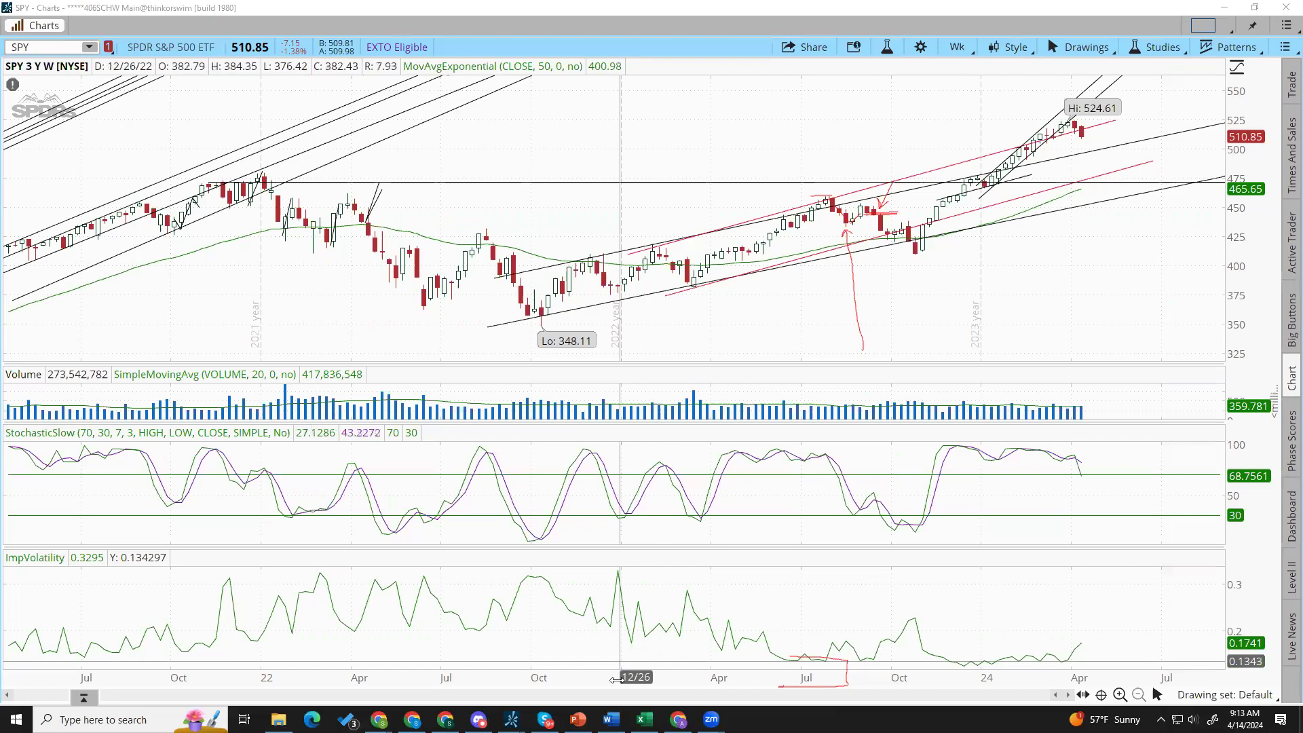
- Switch to the Excel Market Posture sheet and examine the September totals, selecting those for 17-Sep and 24-Sep together
click(645, 720)
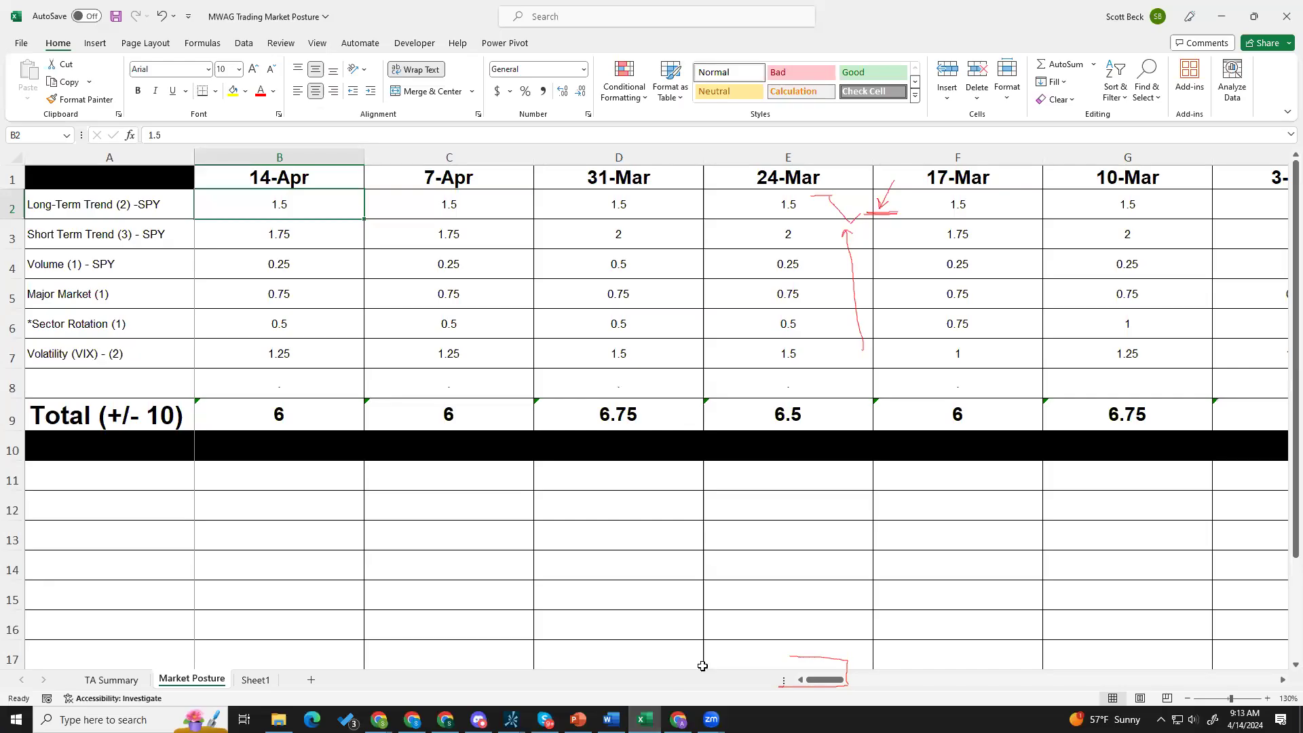
drag(825, 680, 999, 677)
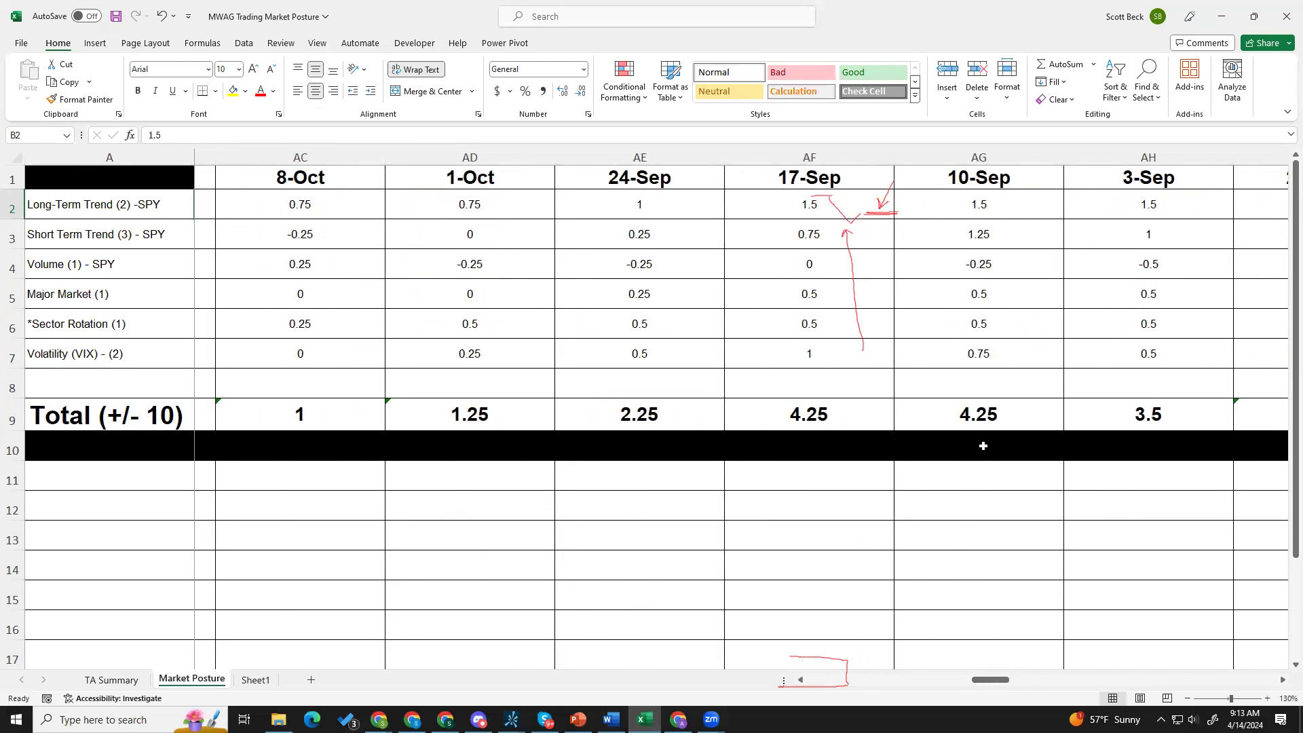
click(987, 418)
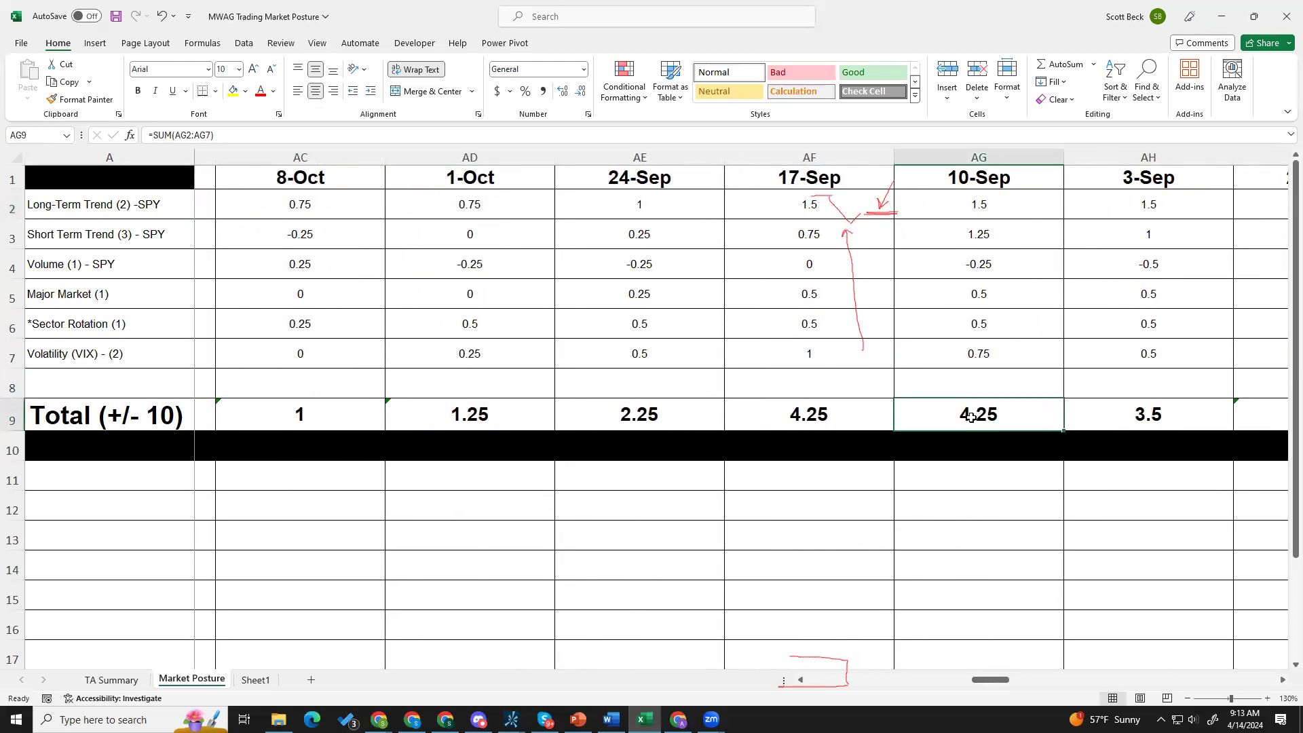
mouse_move(988, 681)
mouse_down()
mouse_move(1012, 684)
mouse_move(983, 683)
mouse_up()
click(742, 419)
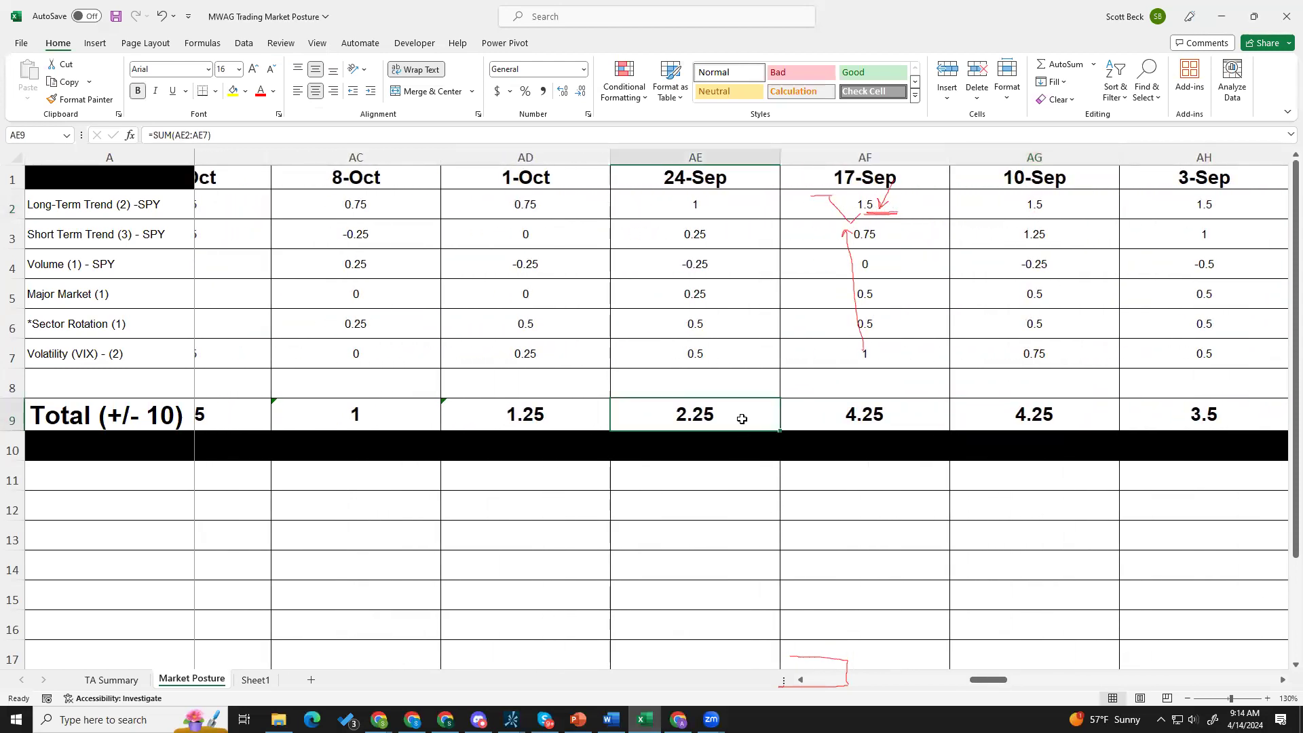
click(825, 411)
drag(783, 410, 759, 415)
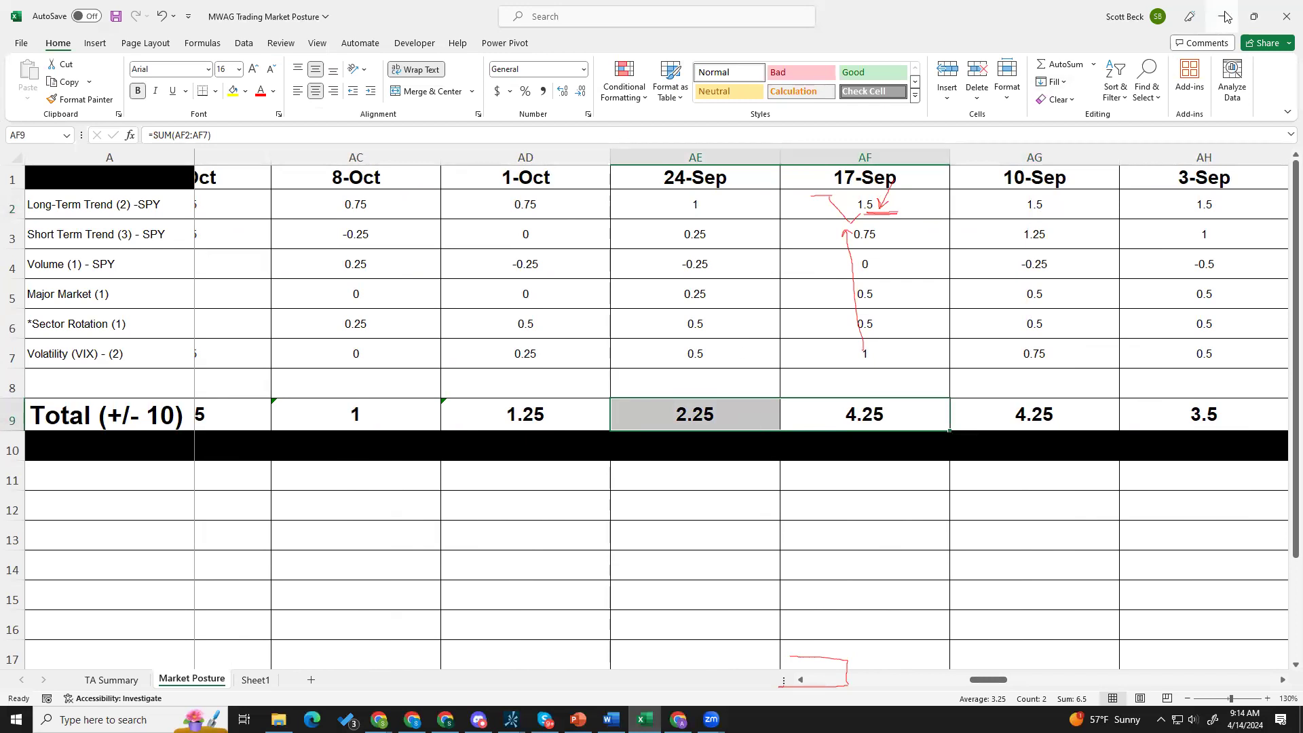
- Return to the SPY chart, point an arrow at the late-September 2023 low, box that decline and the early-2022 top, and link both boxes
key(alt+Tab)
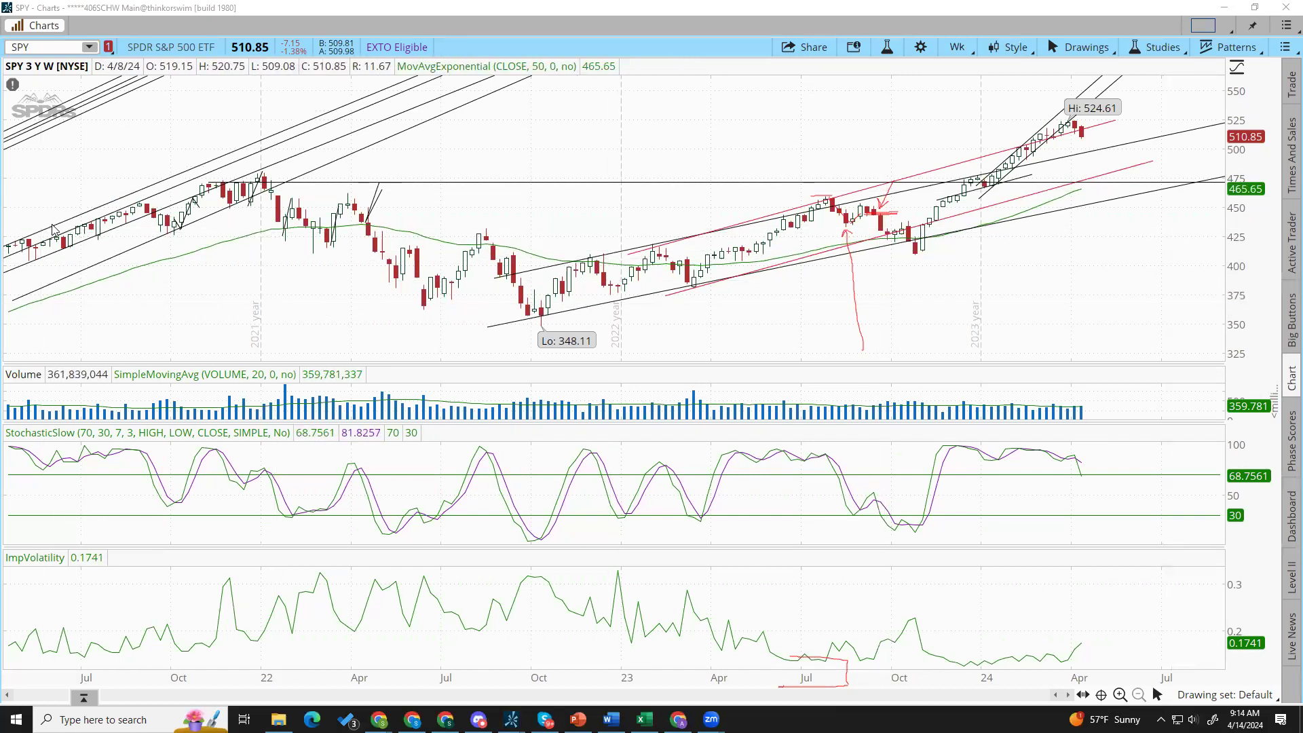
drag(905, 336, 893, 237)
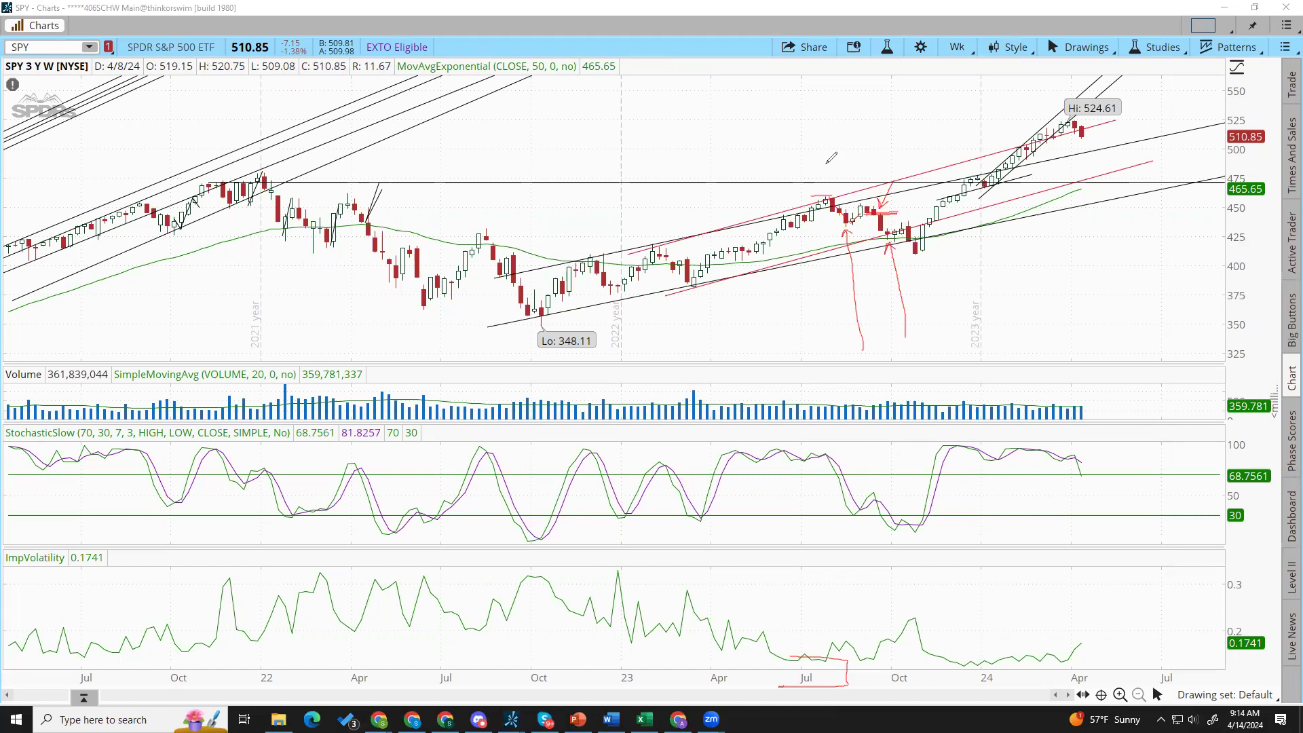
mouse_move(805, 161)
mouse_down()
mouse_move(894, 161)
mouse_move(920, 205)
mouse_move(919, 251)
mouse_move(822, 241)
mouse_move(807, 155)
mouse_move(850, 126)
mouse_move(737, 86)
mouse_move(386, 99)
mouse_move(286, 164)
mouse_move(258, 165)
mouse_move(332, 166)
mouse_move(320, 170)
mouse_move(321, 241)
mouse_move(212, 246)
mouse_move(214, 159)
mouse_move(261, 164)
mouse_up()
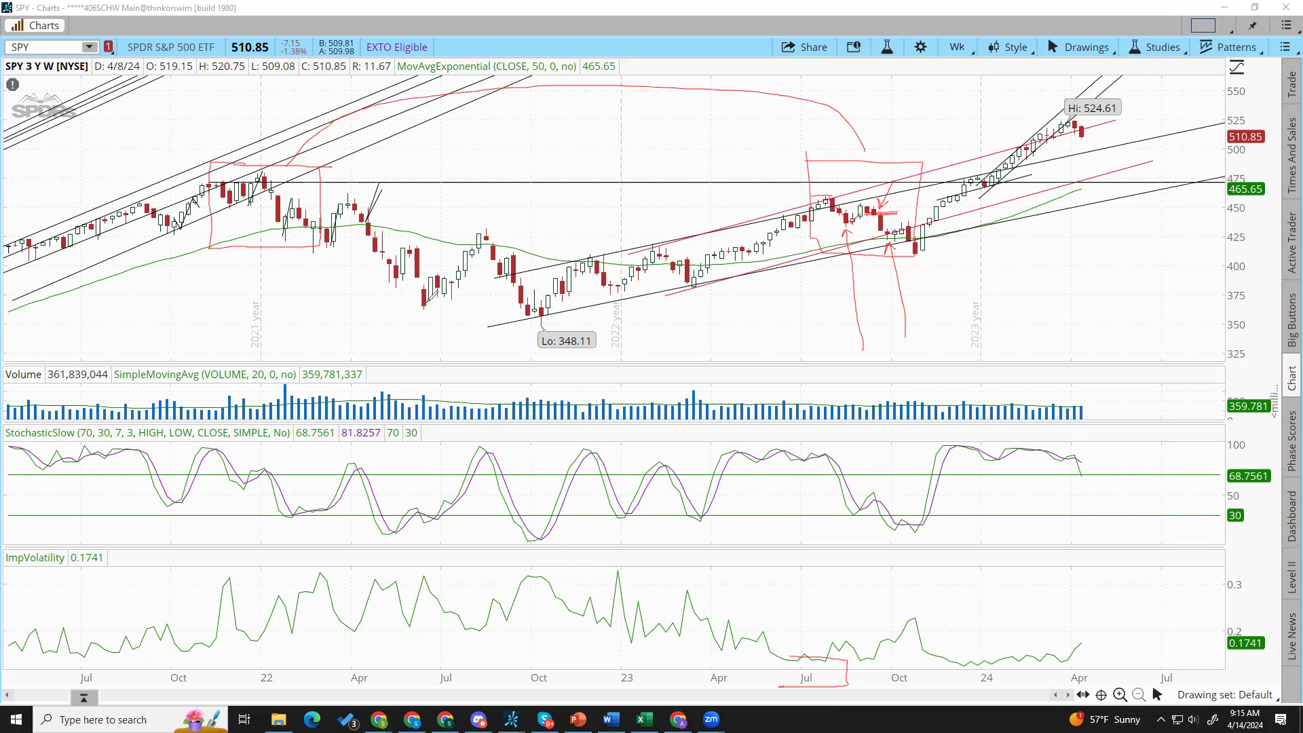
- Box the October 2022 low, write "Bear" above the 2022 decline and "10%" above the boxed 2023 decline
mouse_move(516, 311)
mouse_down()
mouse_move(553, 311)
mouse_move(555, 326)
mouse_move(496, 327)
mouse_move(543, 318)
mouse_up()
mouse_move(410, 200)
mouse_down()
mouse_move(415, 158)
mouse_move(445, 152)
mouse_move(439, 177)
mouse_move(402, 196)
mouse_move(461, 175)
mouse_move(455, 186)
mouse_move(476, 178)
mouse_move(467, 194)
mouse_move(480, 180)
mouse_move(483, 194)
mouse_move(499, 175)
mouse_up()
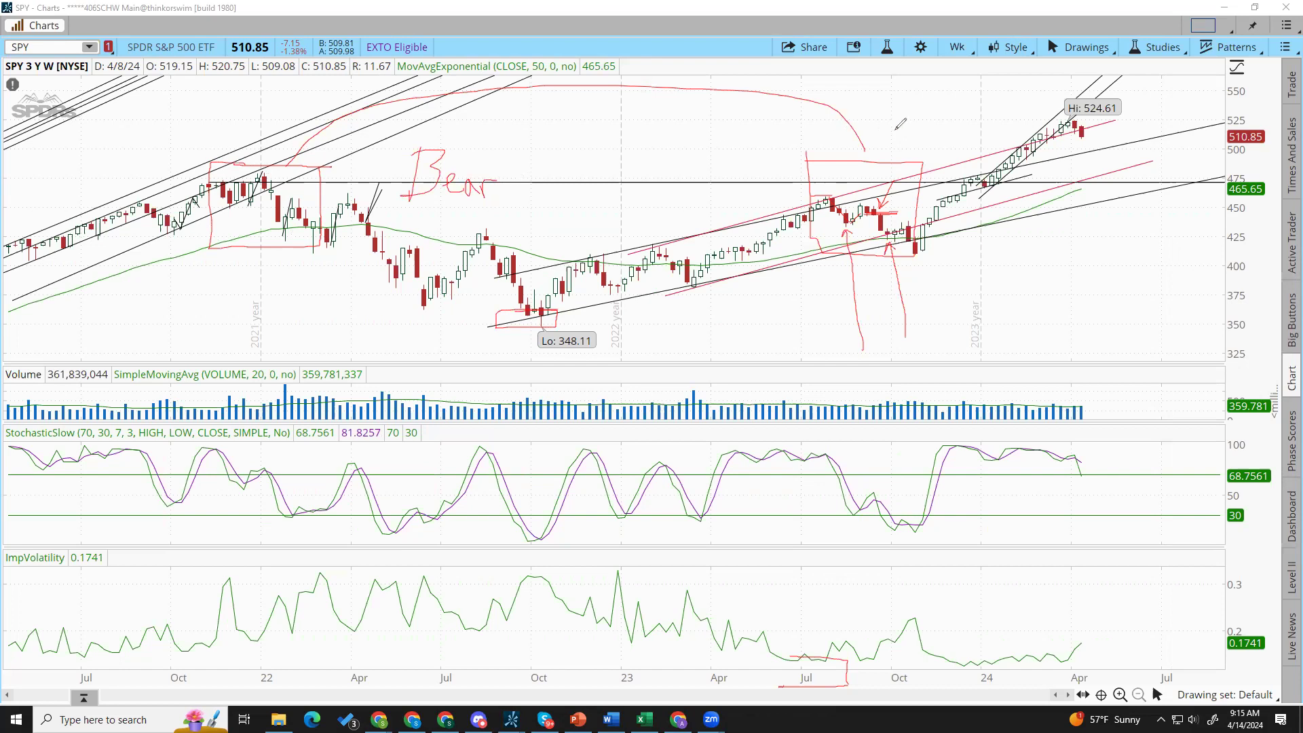
mouse_move(888, 128)
mouse_down()
mouse_move(890, 154)
mouse_move(895, 138)
mouse_move(932, 142)
mouse_up()
- Draw a pullback-and-rebound stroke at the latest candle and handwrite the scenarios "A) Flag", "B) 10%" and "C) Bear"
drag(1089, 140, 1124, 97)
mouse_move(1028, 280)
mouse_down()
mouse_move(1035, 259)
mouse_move(1041, 276)
mouse_up()
mouse_move(1030, 268)
mouse_down()
mouse_move(1054, 268)
mouse_move(1049, 279)
mouse_move(1085, 243)
mouse_move(1097, 269)
mouse_move(1039, 314)
mouse_move(1045, 297)
mouse_move(1040, 313)
mouse_move(1081, 311)
mouse_move(1097, 286)
mouse_move(1117, 296)
mouse_up()
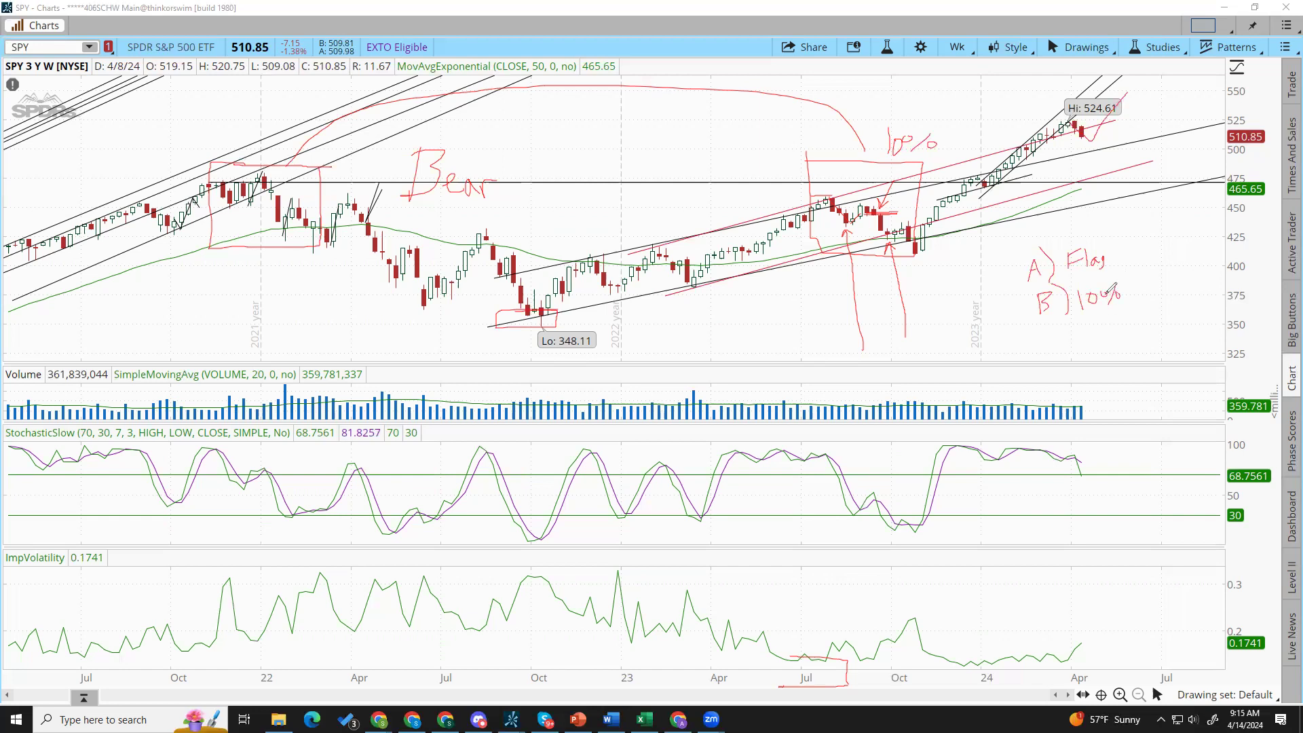
mouse_move(1060, 330)
mouse_down()
mouse_move(1062, 343)
mouse_move(1095, 344)
mouse_move(1112, 322)
mouse_move(1098, 343)
mouse_move(1147, 324)
mouse_up()
- Strike out scenarios A and B, cross out the rebound stroke at the latest candle, and box scenario C
drag(1005, 270, 1123, 254)
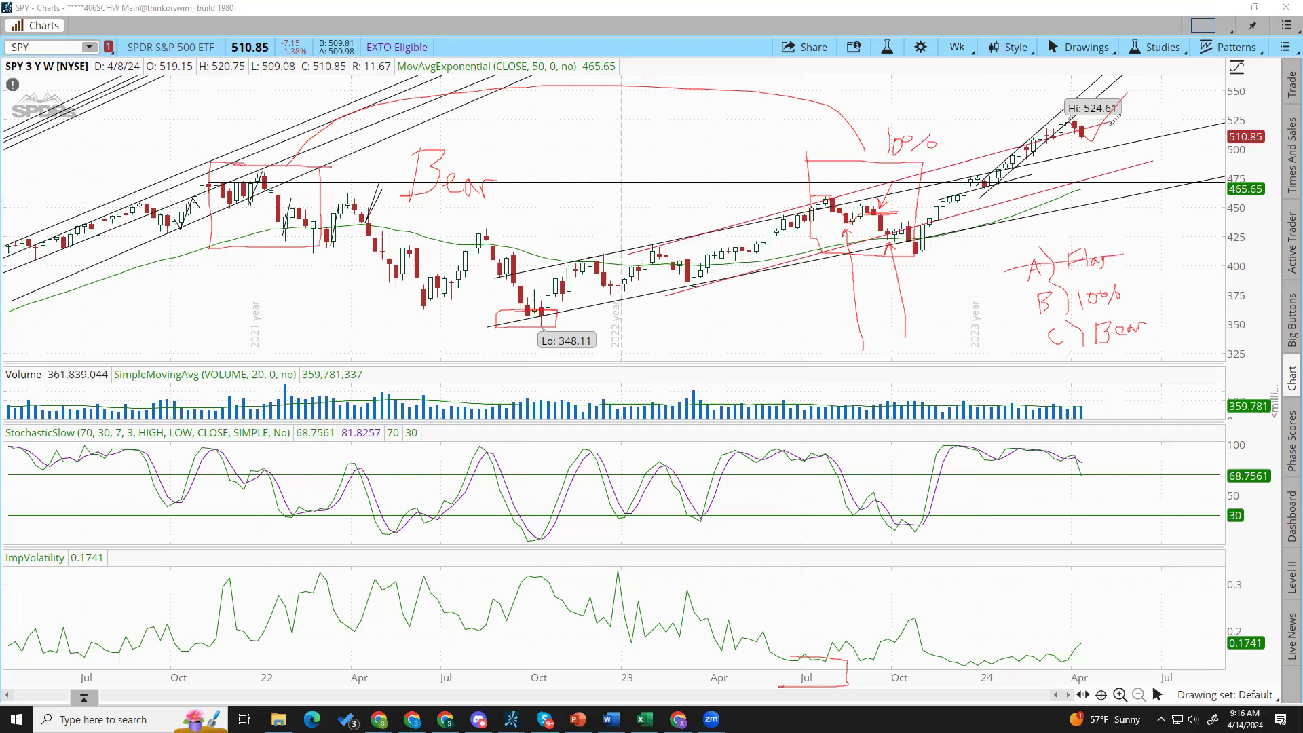
drag(1116, 104, 1139, 127)
mouse_move(924, 219)
mouse_down()
mouse_move(949, 230)
mouse_move(969, 284)
mouse_move(1120, 289)
mouse_up()
mouse_move(1010, 329)
mouse_down()
mouse_move(1151, 320)
mouse_move(1066, 359)
mouse_move(1019, 325)
mouse_up()
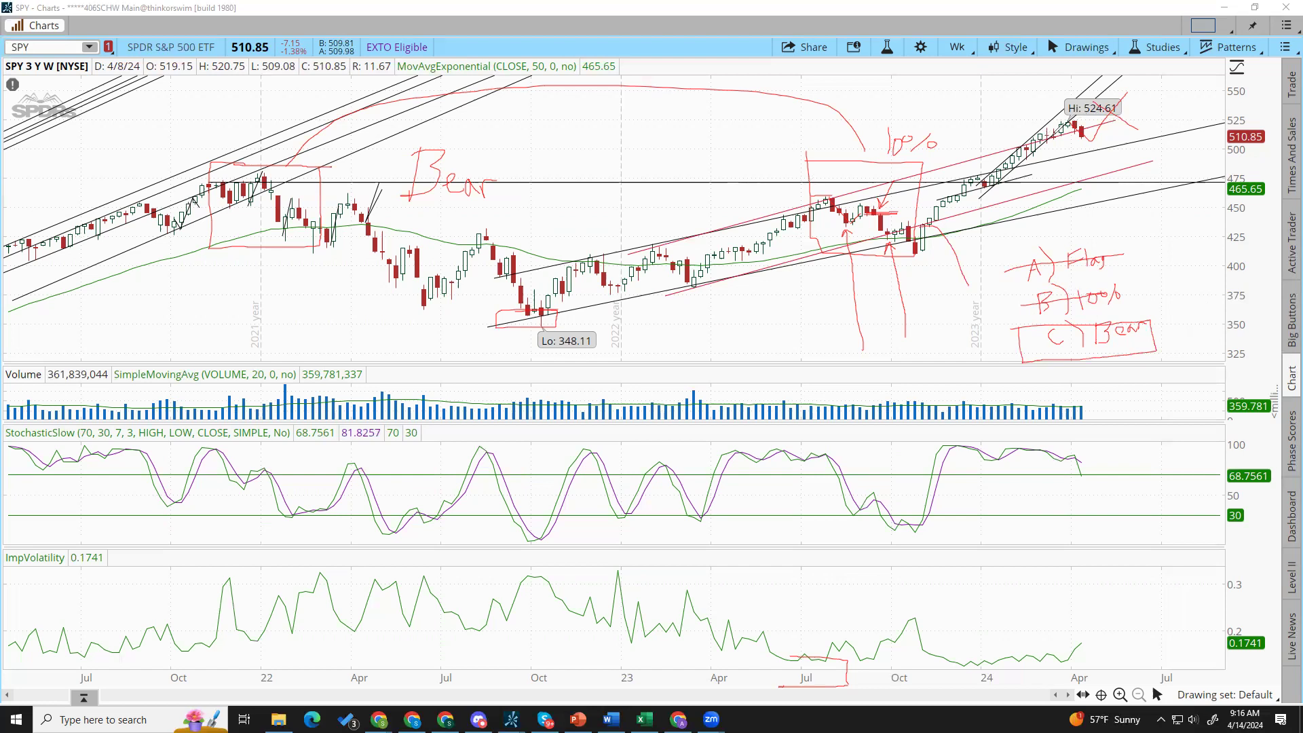
- Draw curved arrows from the 2024 high to the mid-2023 high, on to the early-2022 high, and from mid-2023 to the preceding candles
mouse_move(1073, 90)
mouse_down()
mouse_move(895, 71)
mouse_move(836, 189)
mouse_move(859, 158)
mouse_up()
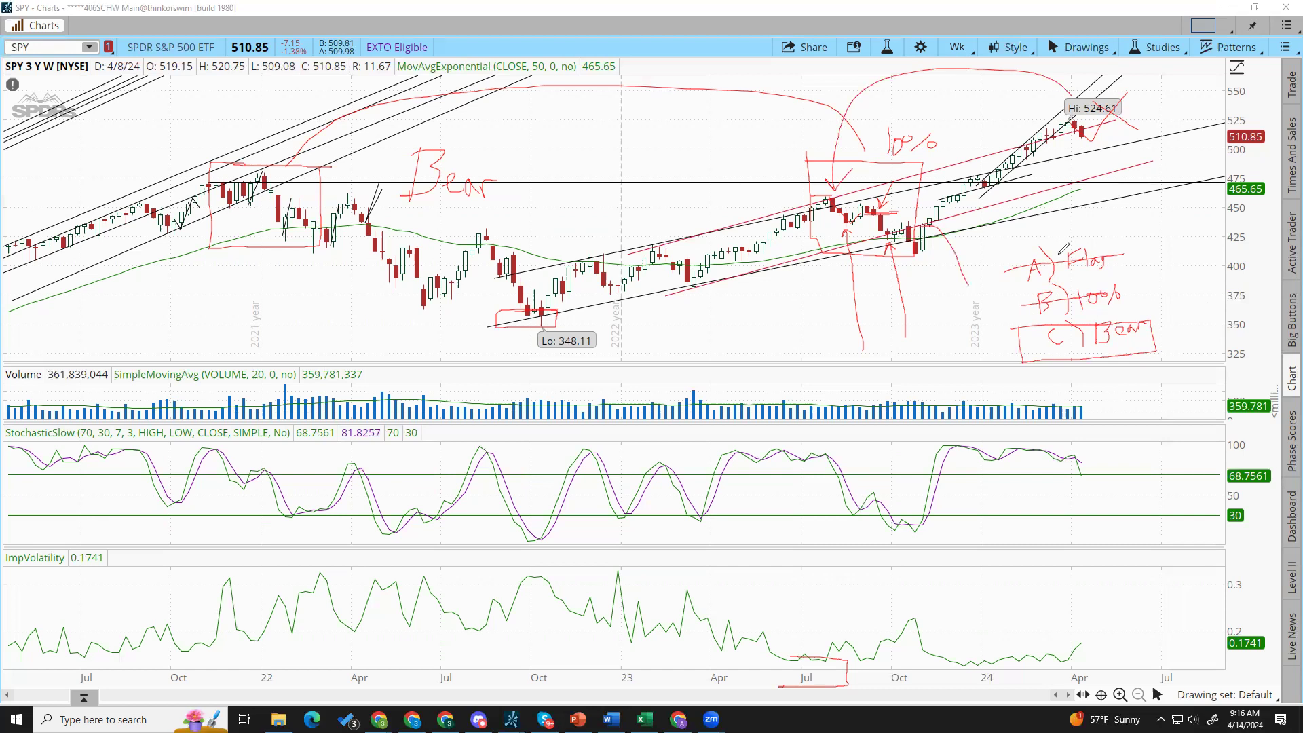
mouse_move(842, 97)
mouse_down()
mouse_move(736, 60)
mouse_move(457, 62)
mouse_move(301, 97)
mouse_move(259, 153)
mouse_up()
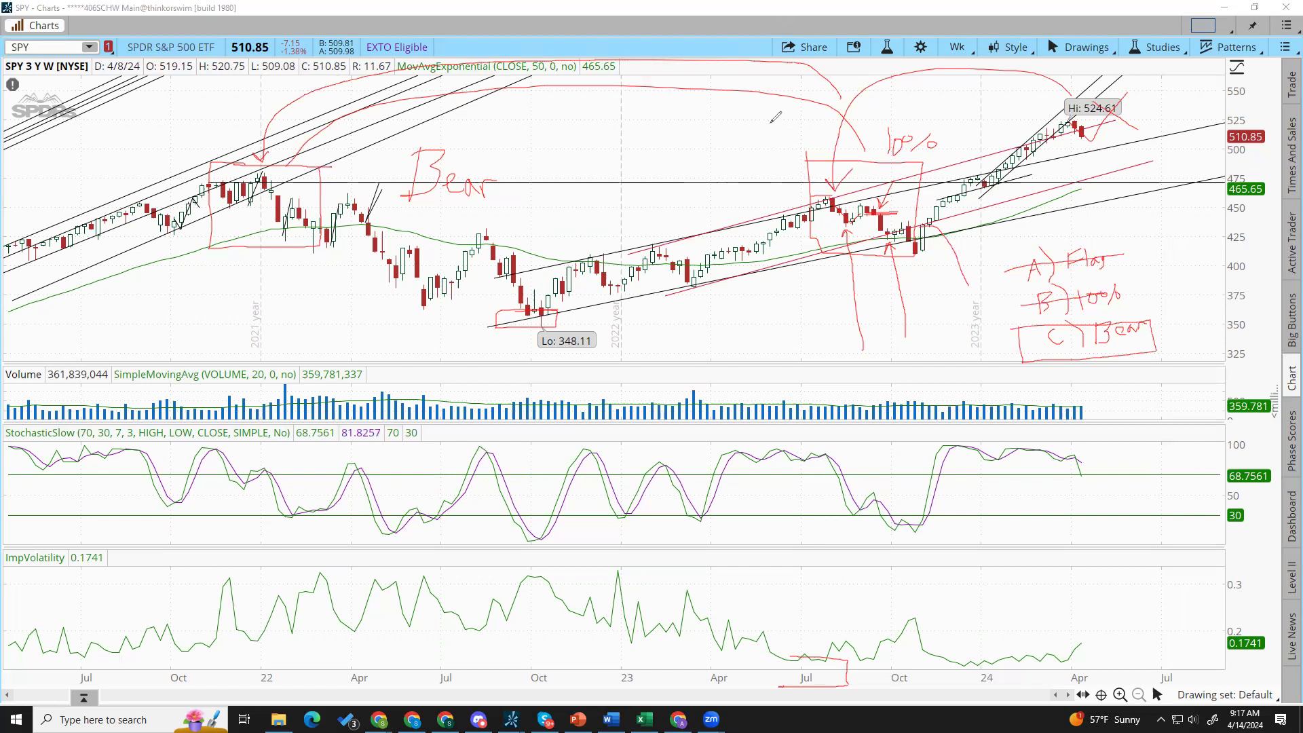
mouse_move(839, 119)
mouse_down()
mouse_move(811, 110)
mouse_move(784, 134)
mouse_move(781, 205)
mouse_move(792, 197)
mouse_move(775, 197)
mouse_move(797, 192)
mouse_up()
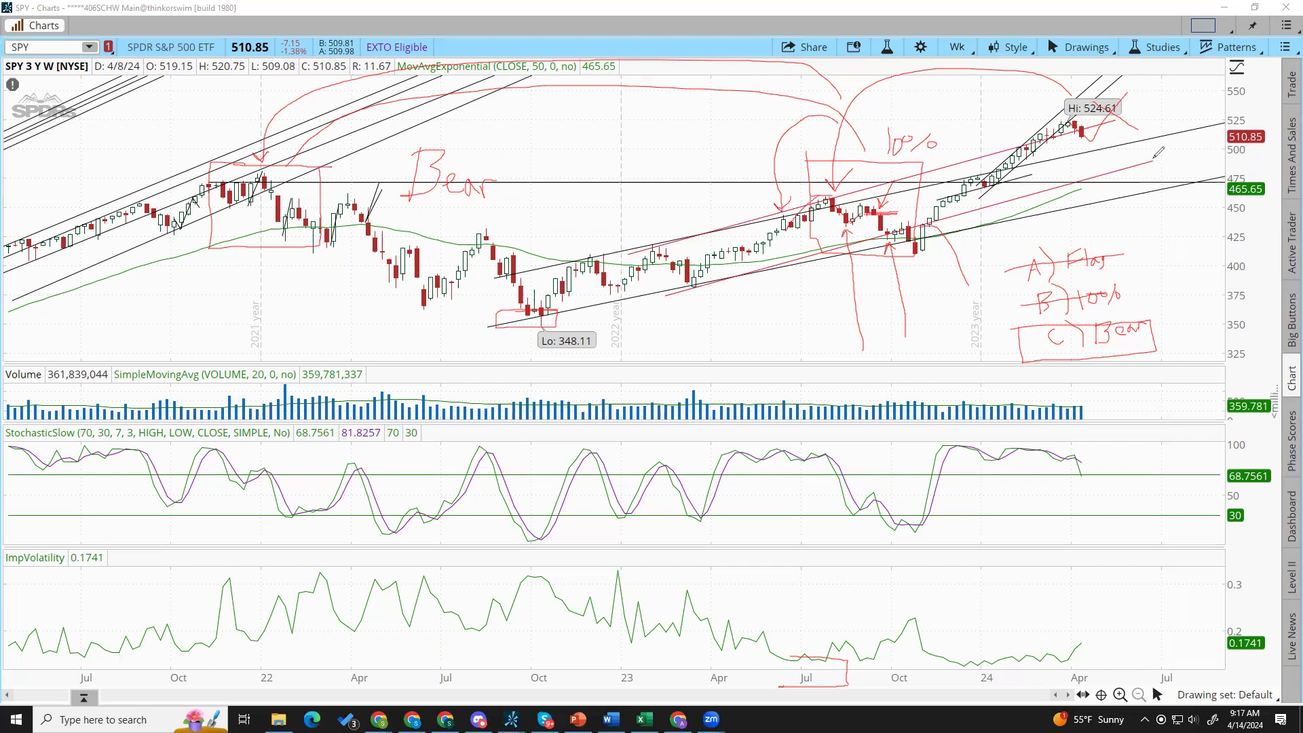
- Mark the ends of the lower red and black trendlines and a level near 425, and underline the June 2022 low
drag(1148, 154, 1163, 161)
mouse_move(1188, 182)
mouse_down()
mouse_move(1170, 185)
mouse_move(1194, 180)
mouse_up()
drag(1215, 241, 1254, 240)
drag(423, 299, 480, 296)
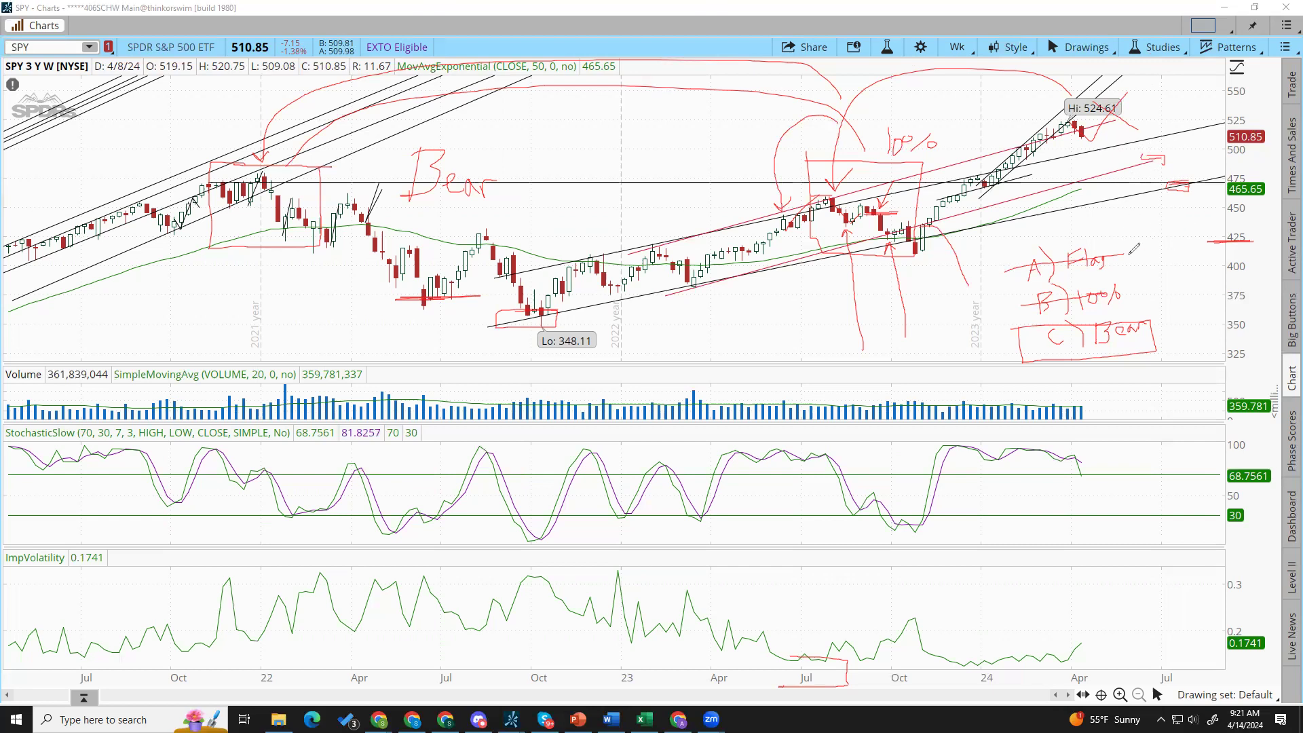
- Draw strokes from the scenario list and across the latest candle, and clear all annotations from the screen
mouse_move(1134, 241)
mouse_down()
mouse_move(1144, 168)
mouse_move(1137, 178)
mouse_move(1153, 176)
mouse_up()
mouse_move(1079, 124)
mouse_down()
mouse_move(1099, 147)
mouse_move(1129, 100)
mouse_move(1149, 131)
mouse_move(1161, 126)
mouse_up()
key(Escape)
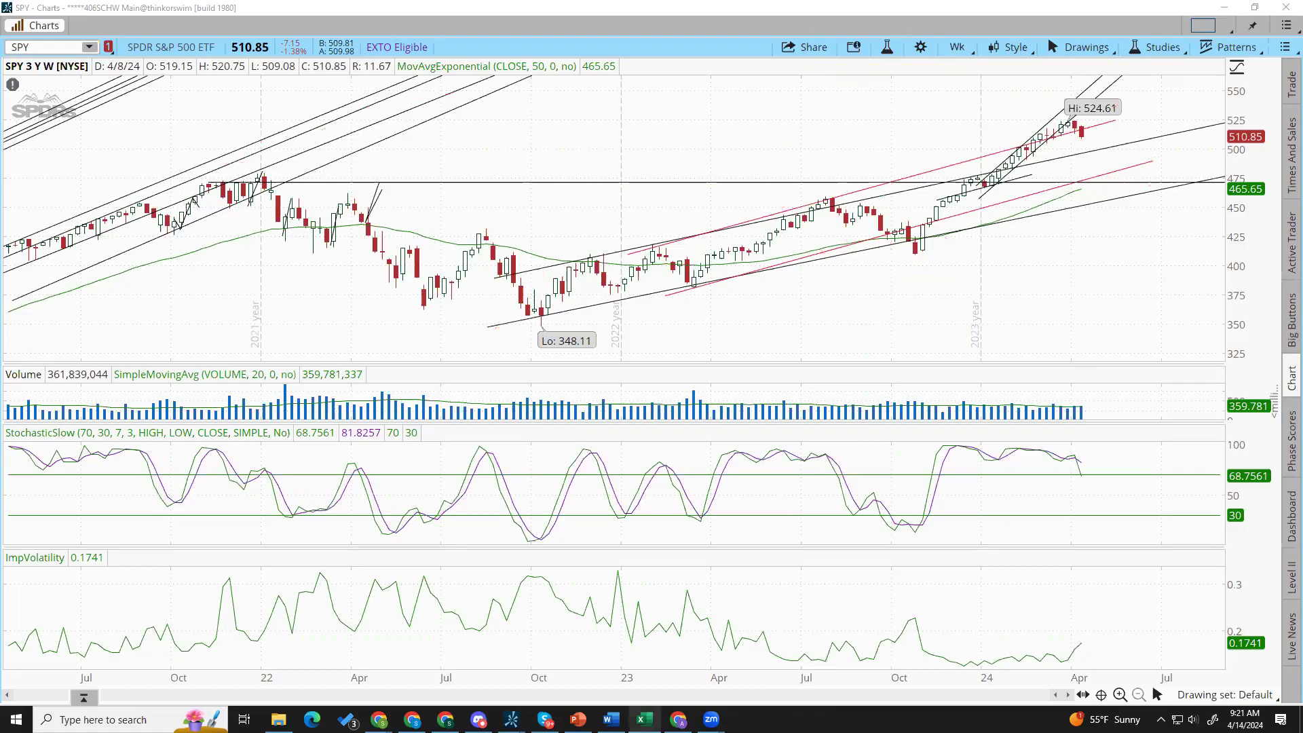
- Switch to the Excel Market Posture sheet and view the most recent weekly columns, starting at 14-Apr
click(644, 719)
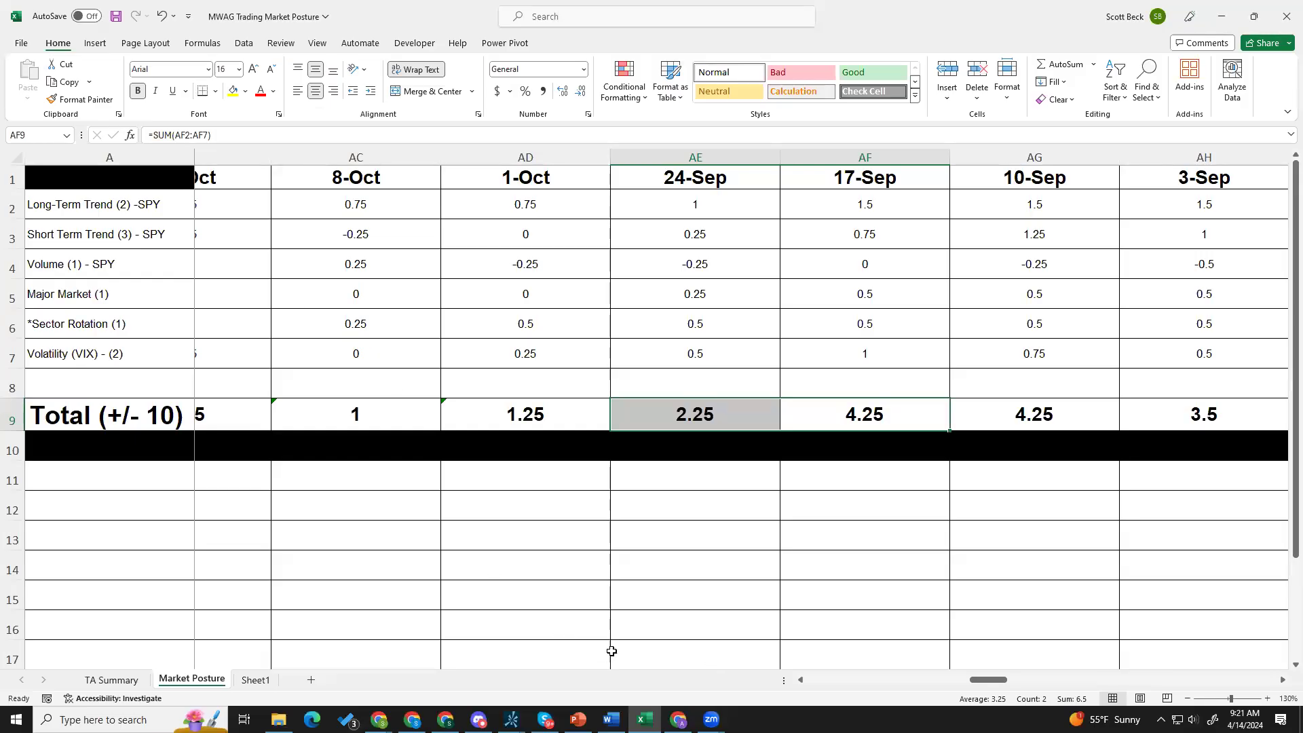
drag(973, 681, 787, 680)
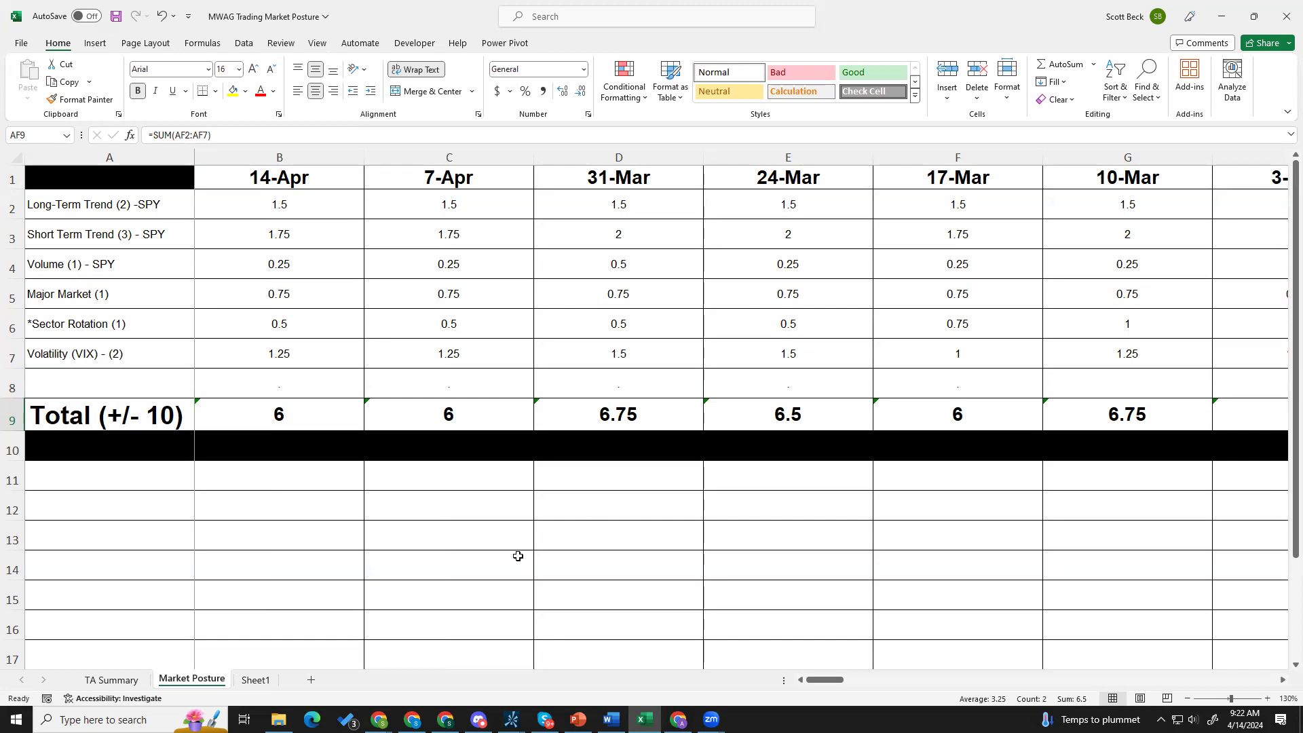
- Switch to the thinkorswim SPY chart and set its time frame to 6 months daily
mouse_move(513, 720)
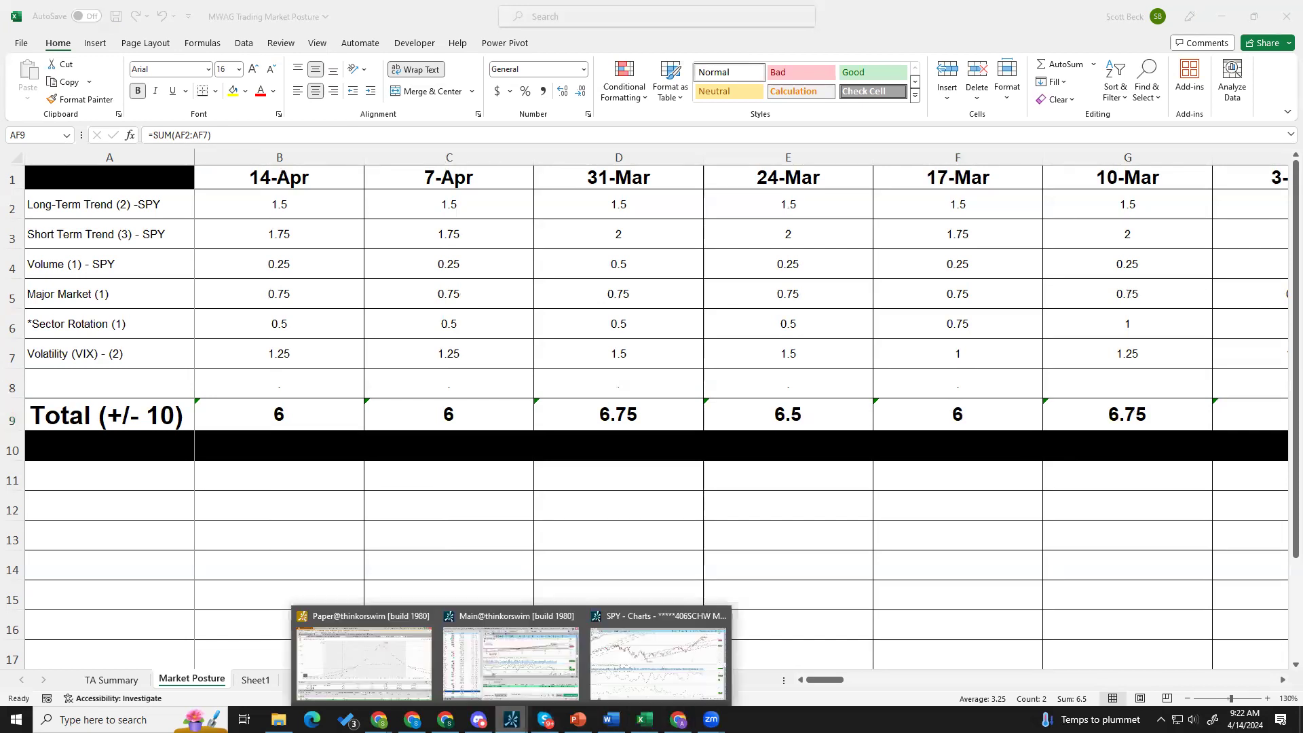
click(632, 679)
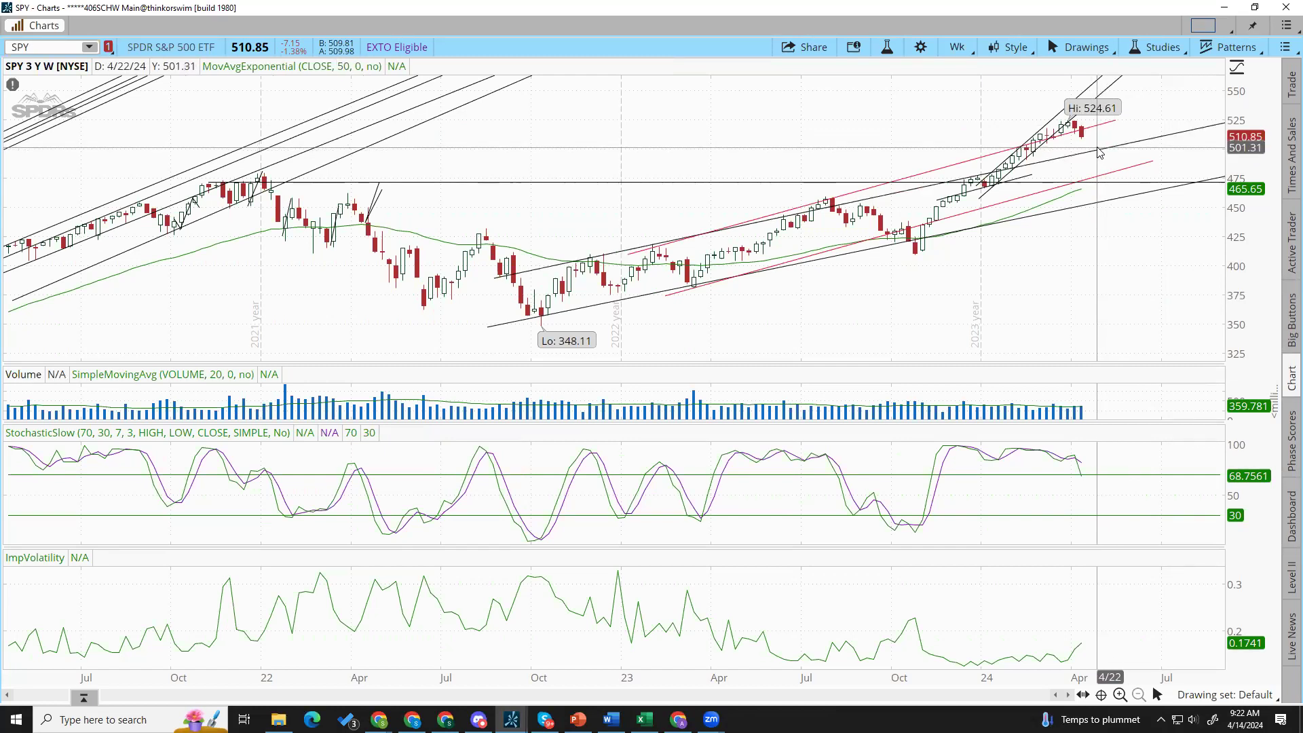
mouse_move(1096, 150)
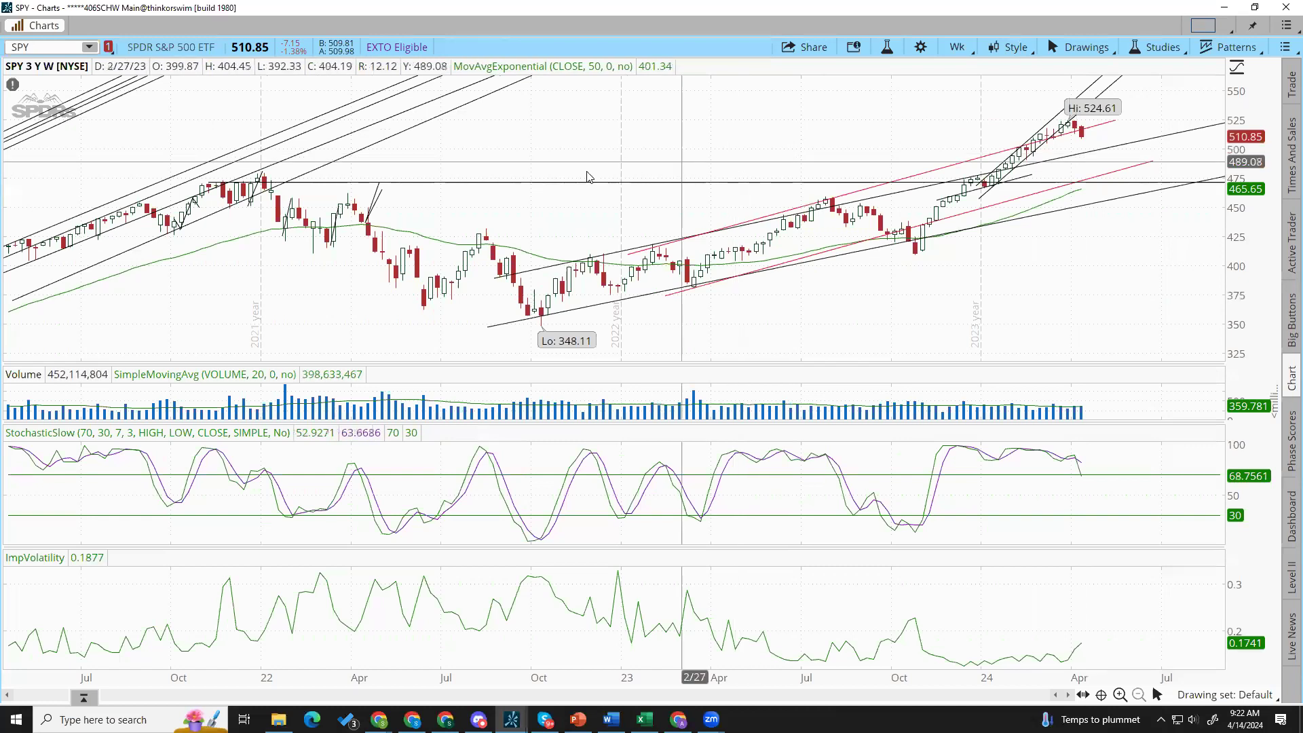
click(956, 47)
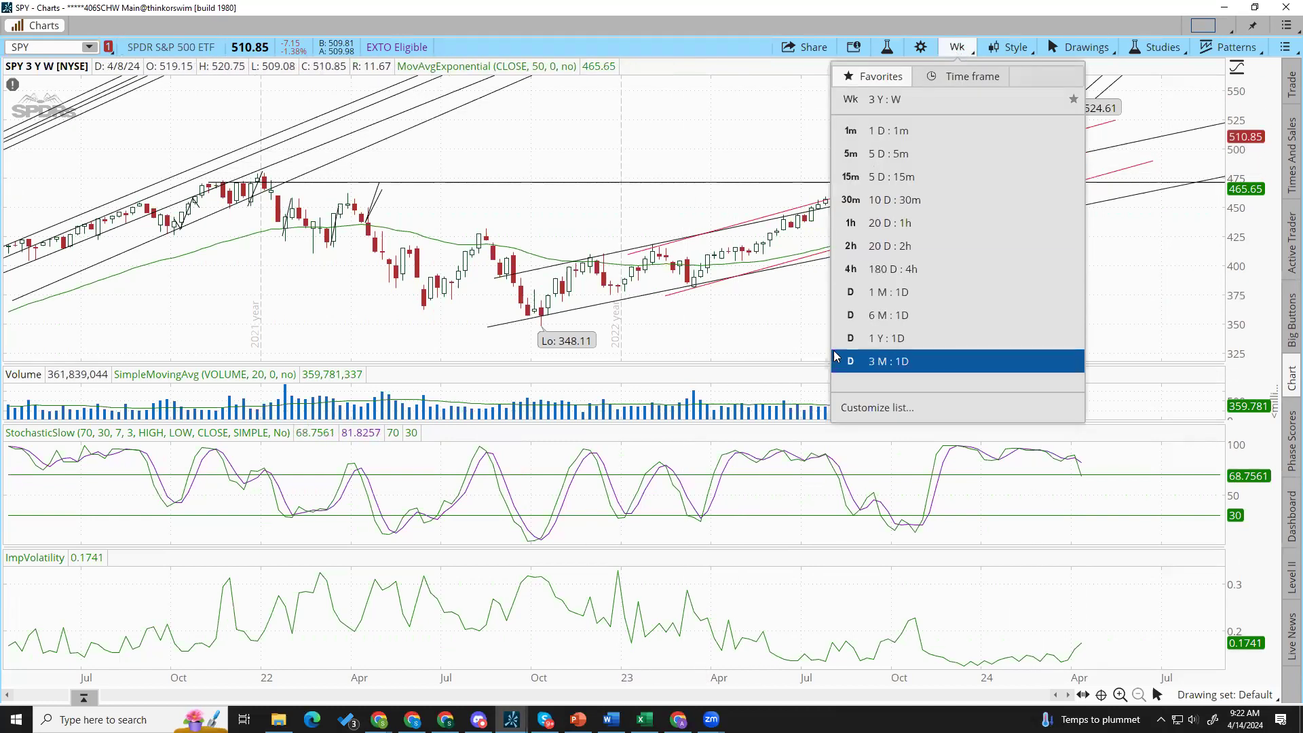
click(909, 316)
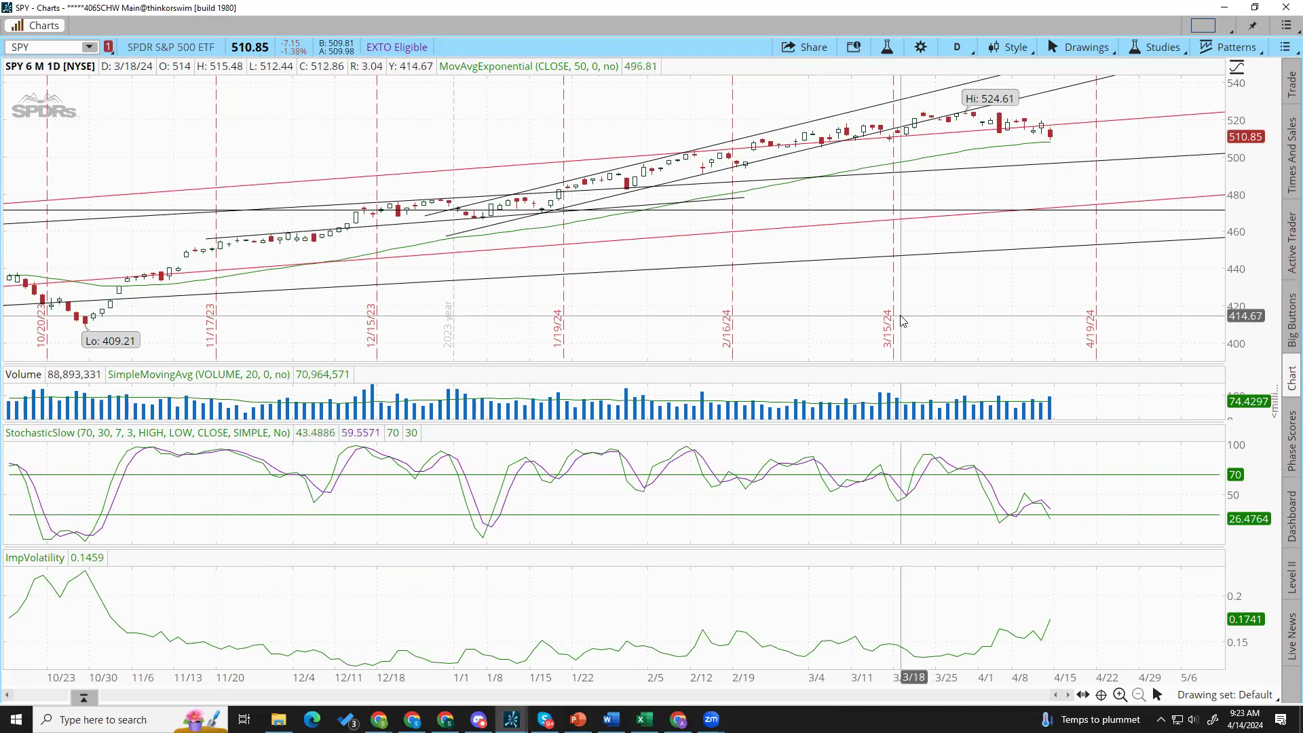
- Open the Calculator and subtract the latest SPY price of 510.85 from the 524.61 high
mouse_move(412, 719)
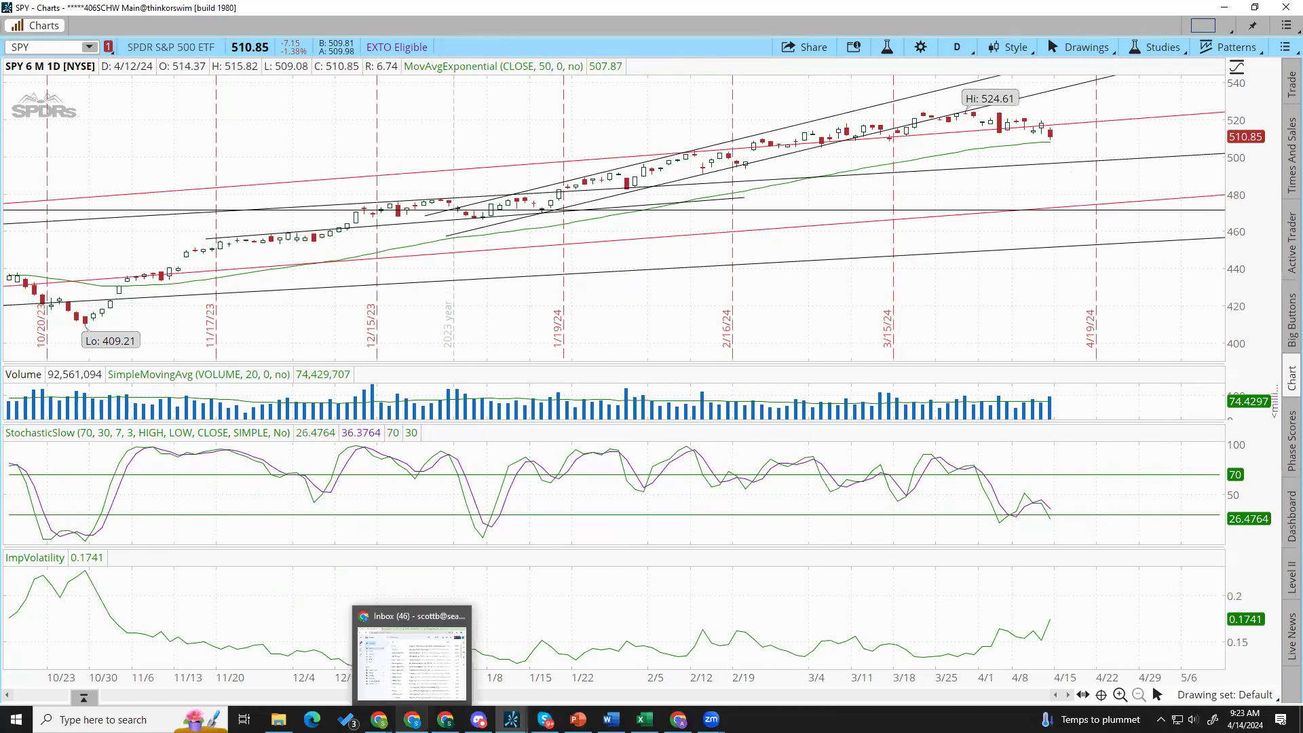
key(XF86Calculator)
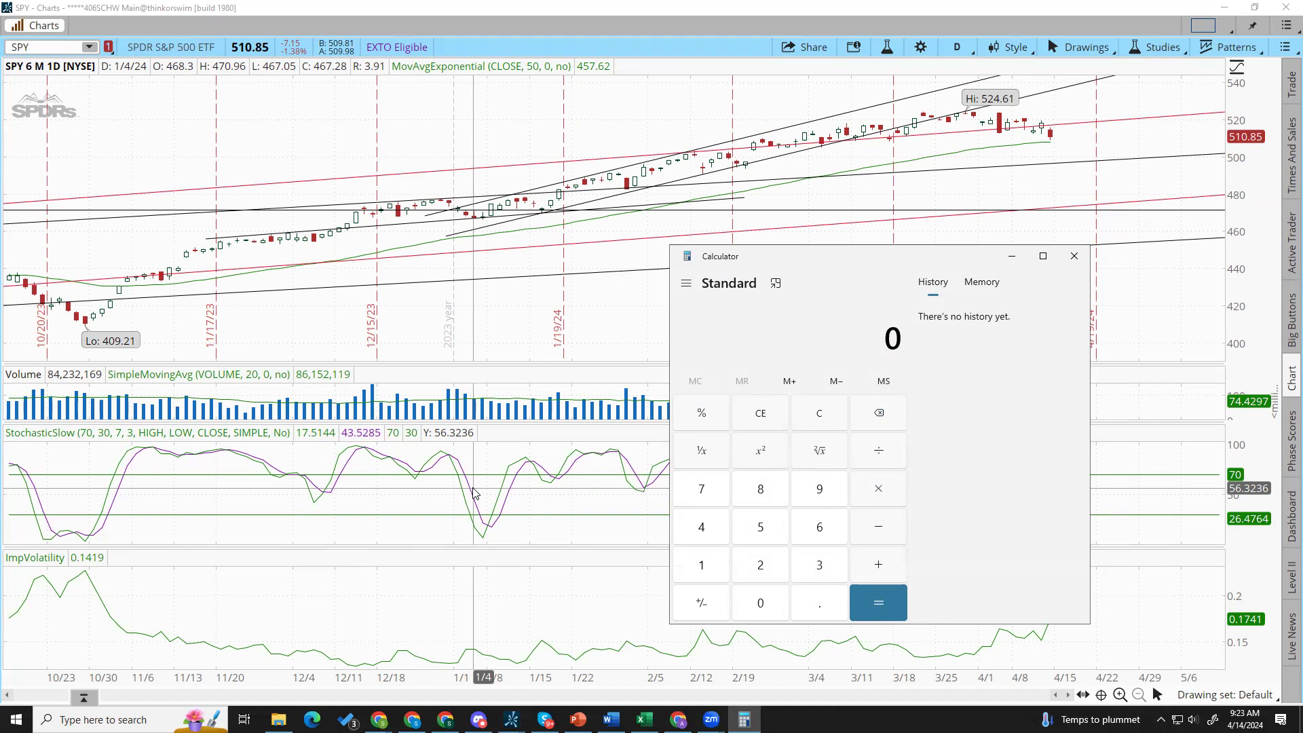
text(524.61)
key(minus)
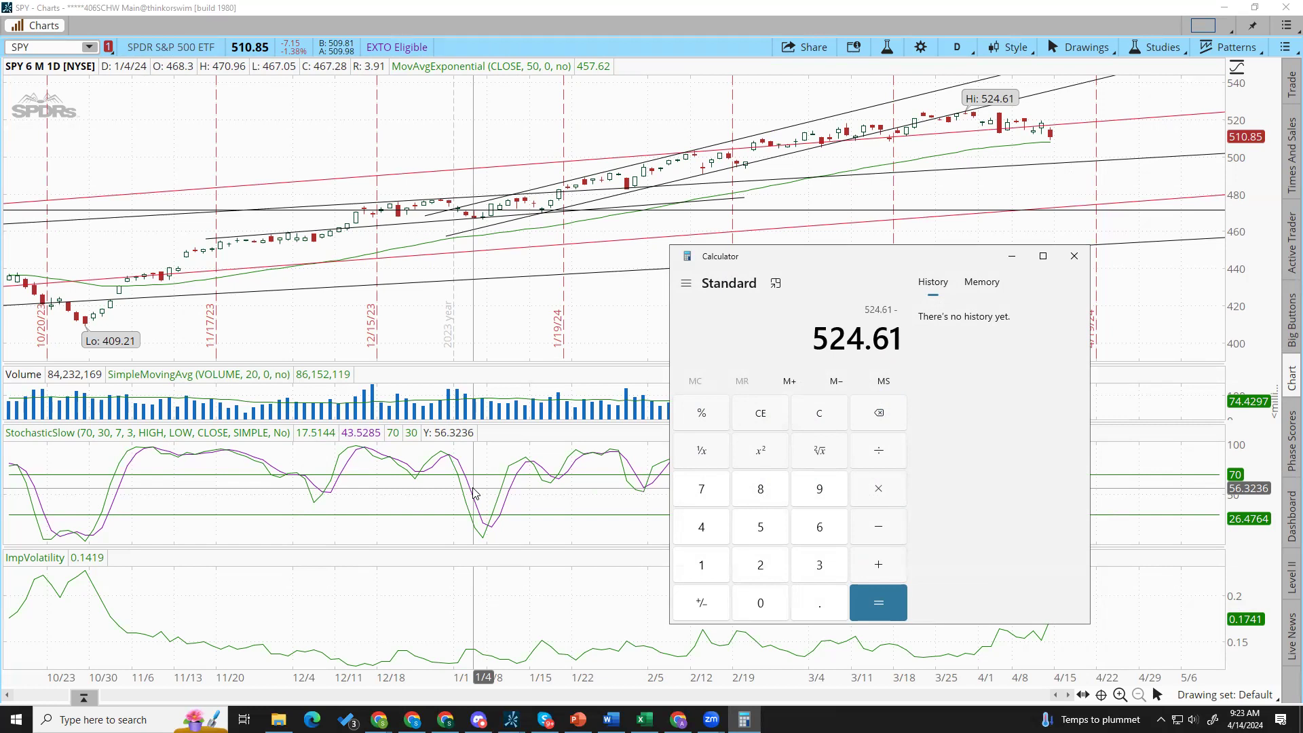
text(5)
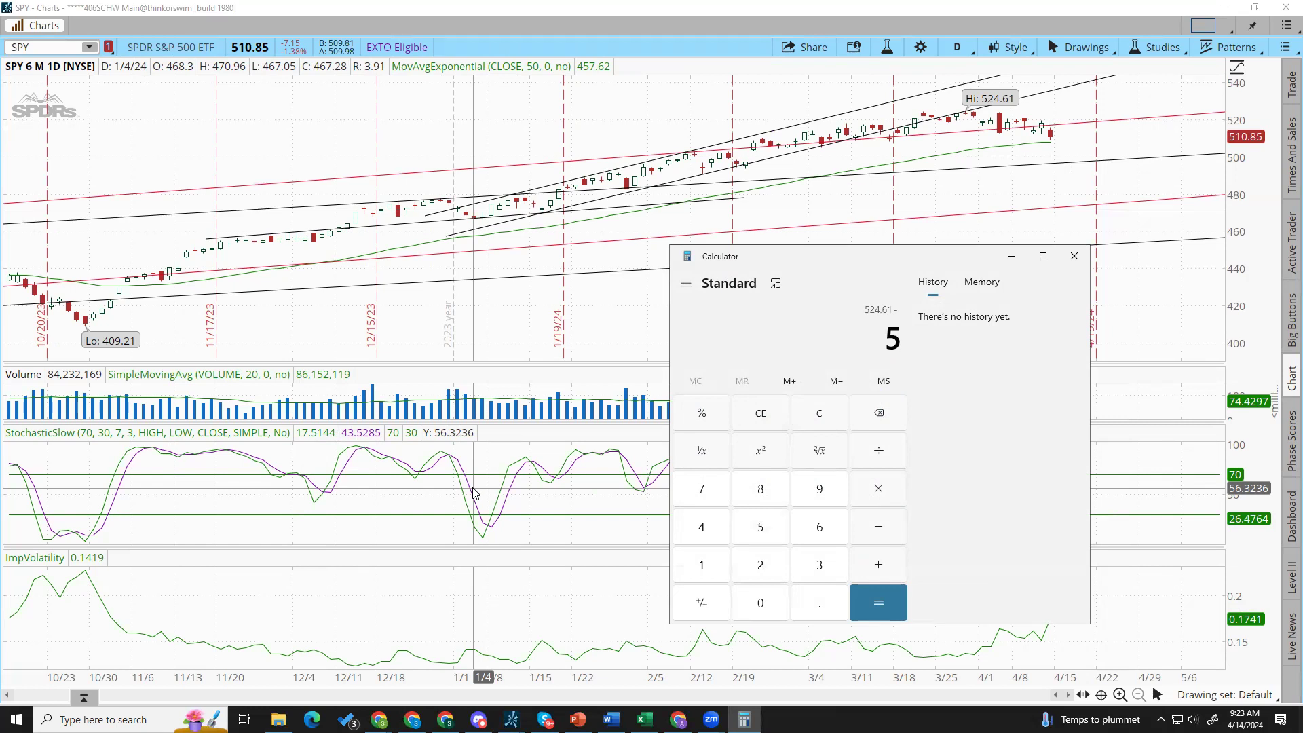
text(10.85)
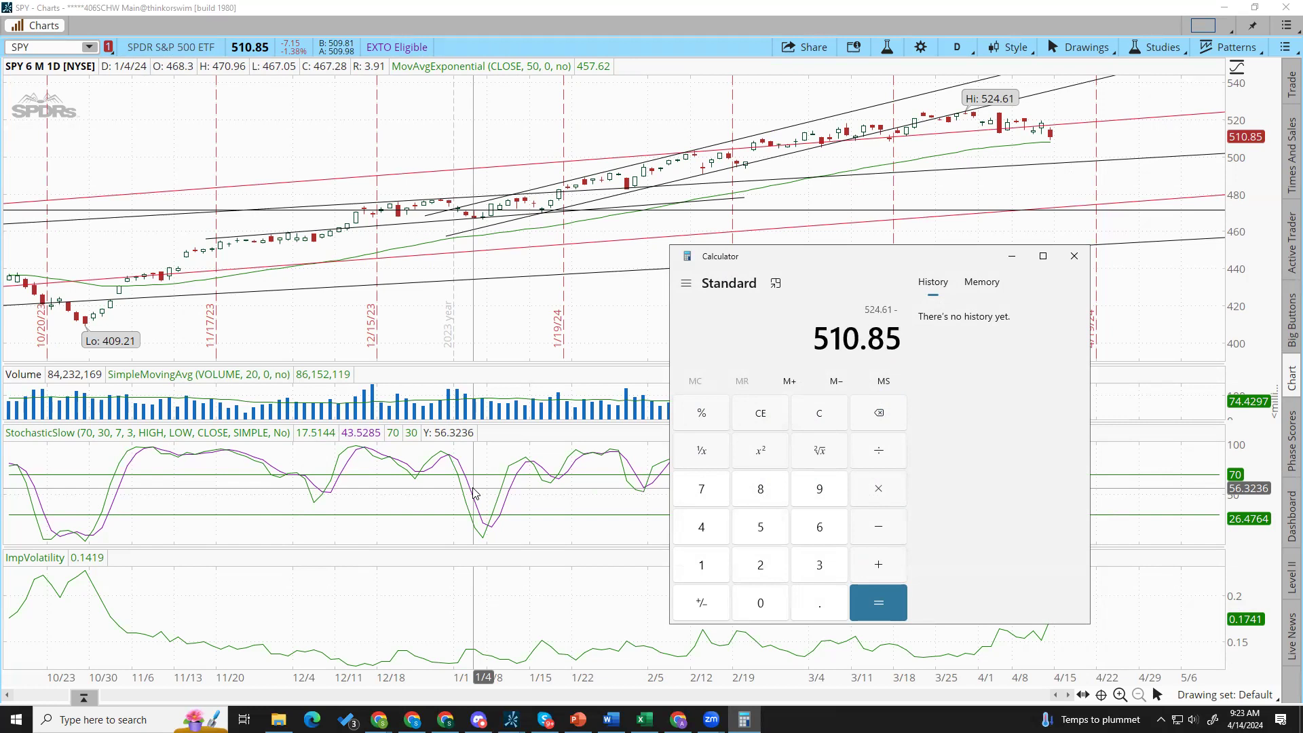
key(Return)
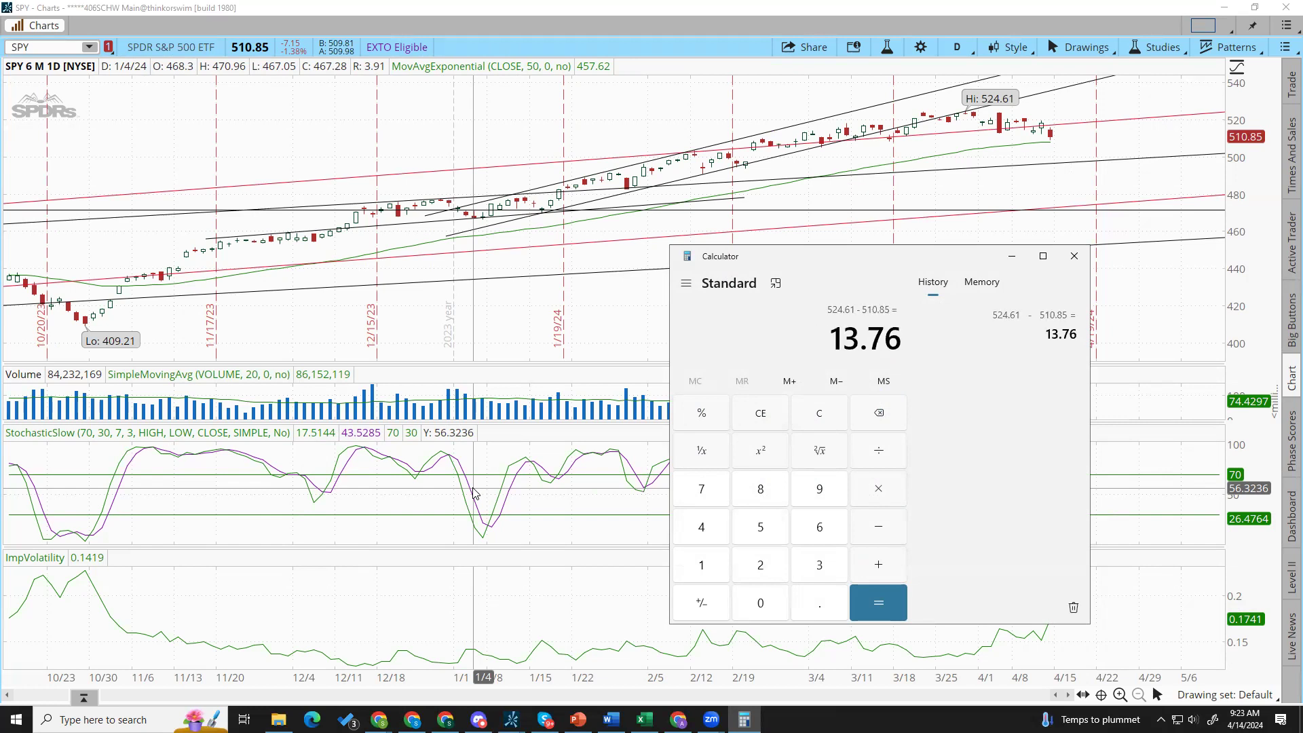
- Divide the calculated difference by 524.61, clear the result and move the calculator away from the recent candles
key(slash)
text(524)
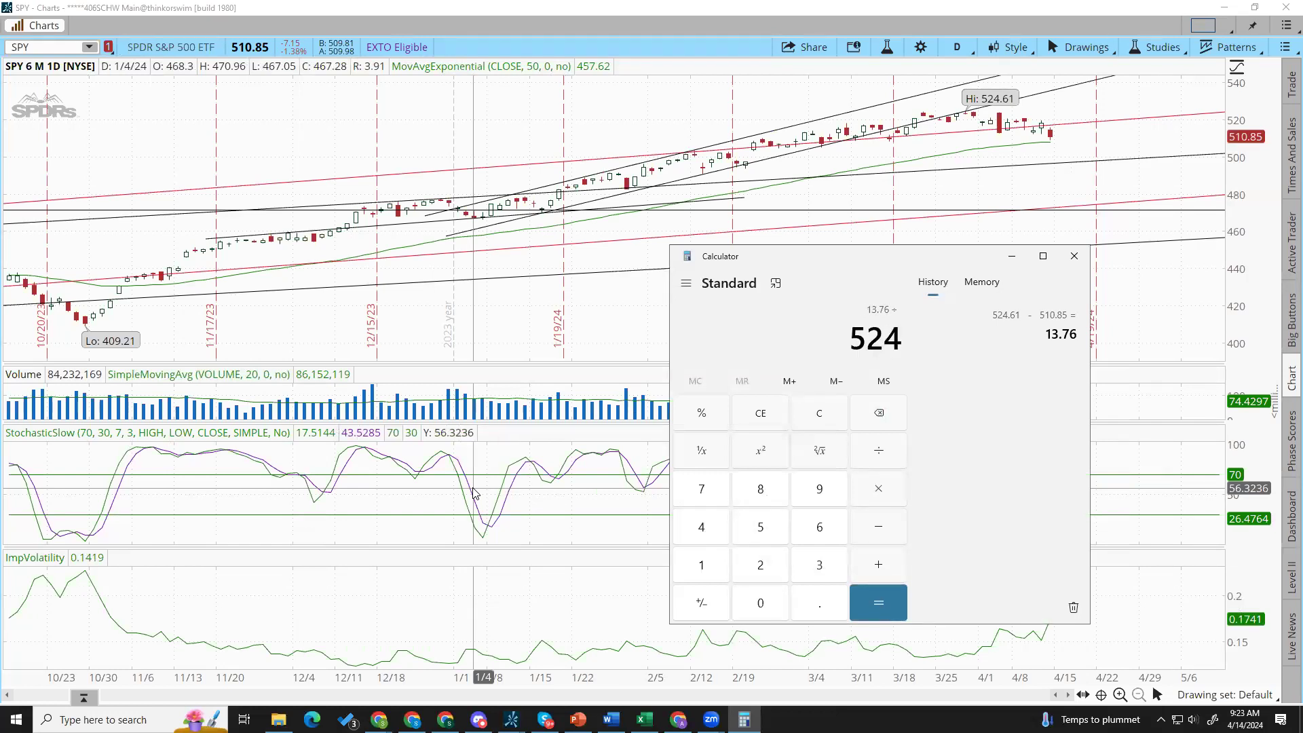
text(.61)
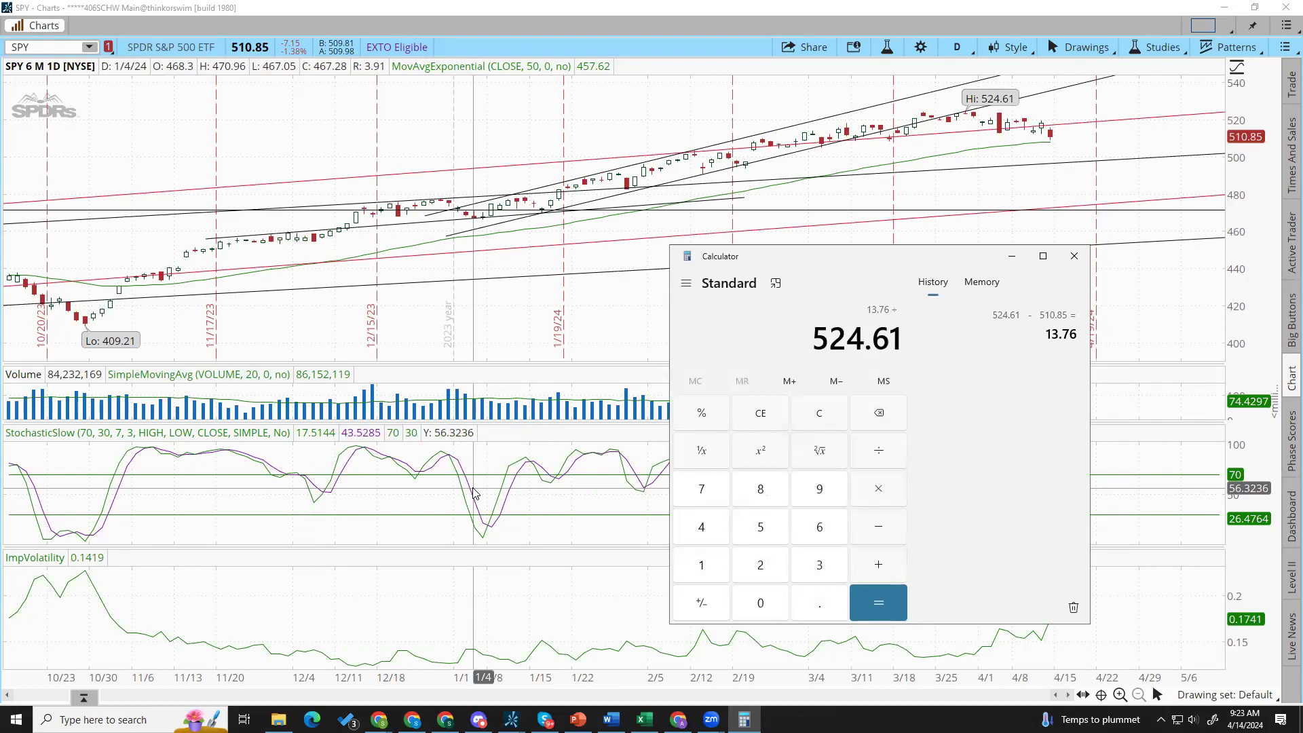
key(Return)
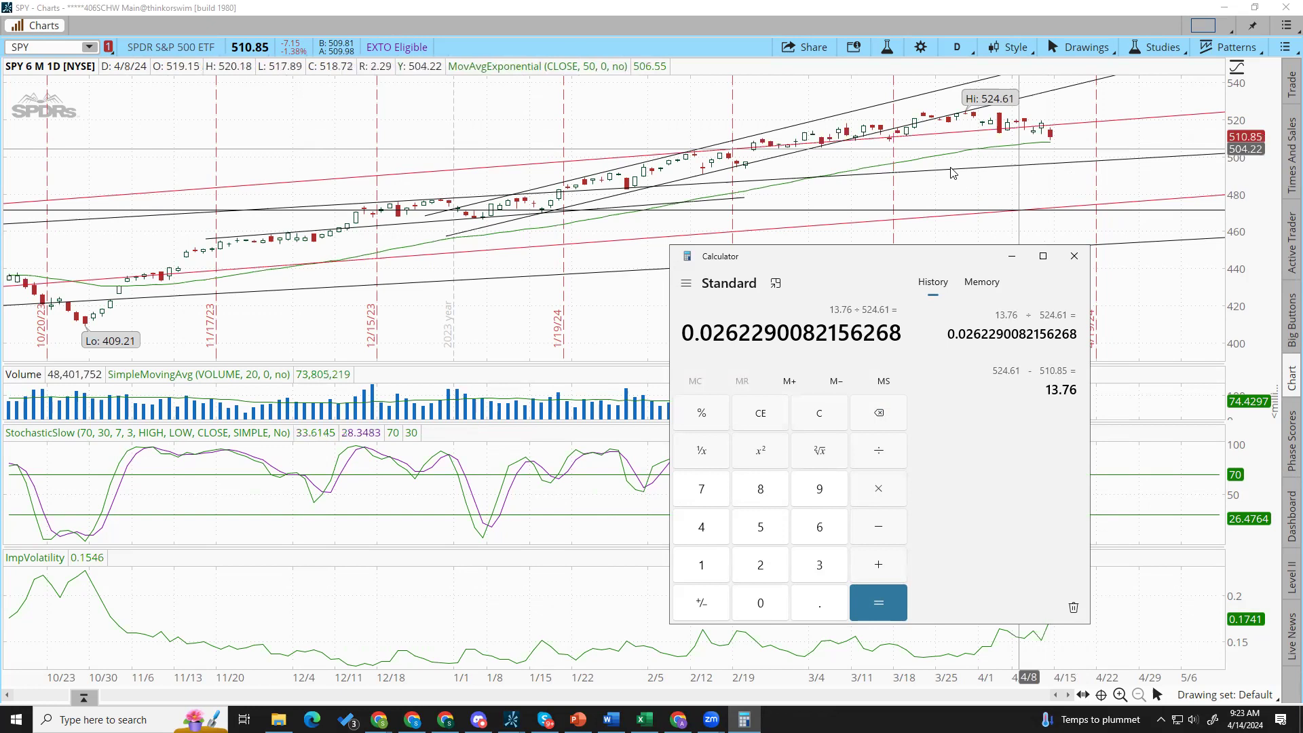
click(776, 420)
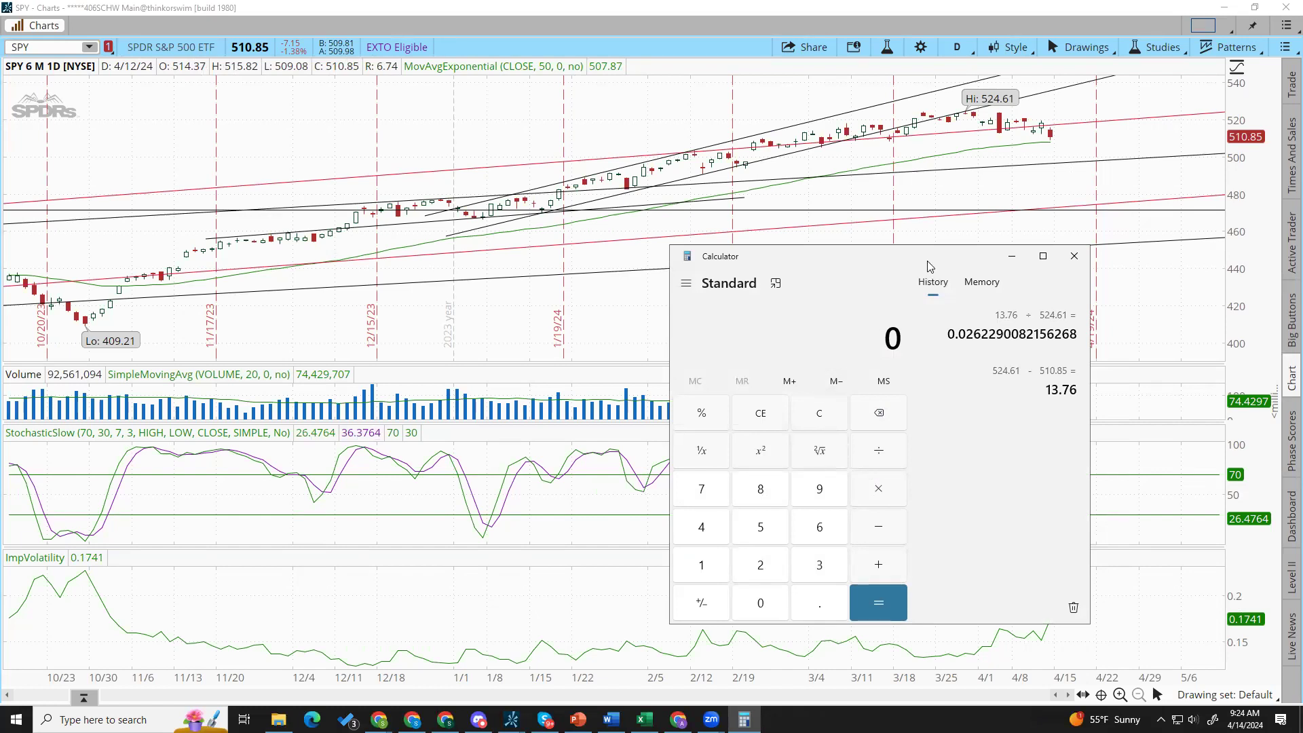
drag(930, 266, 325, 342)
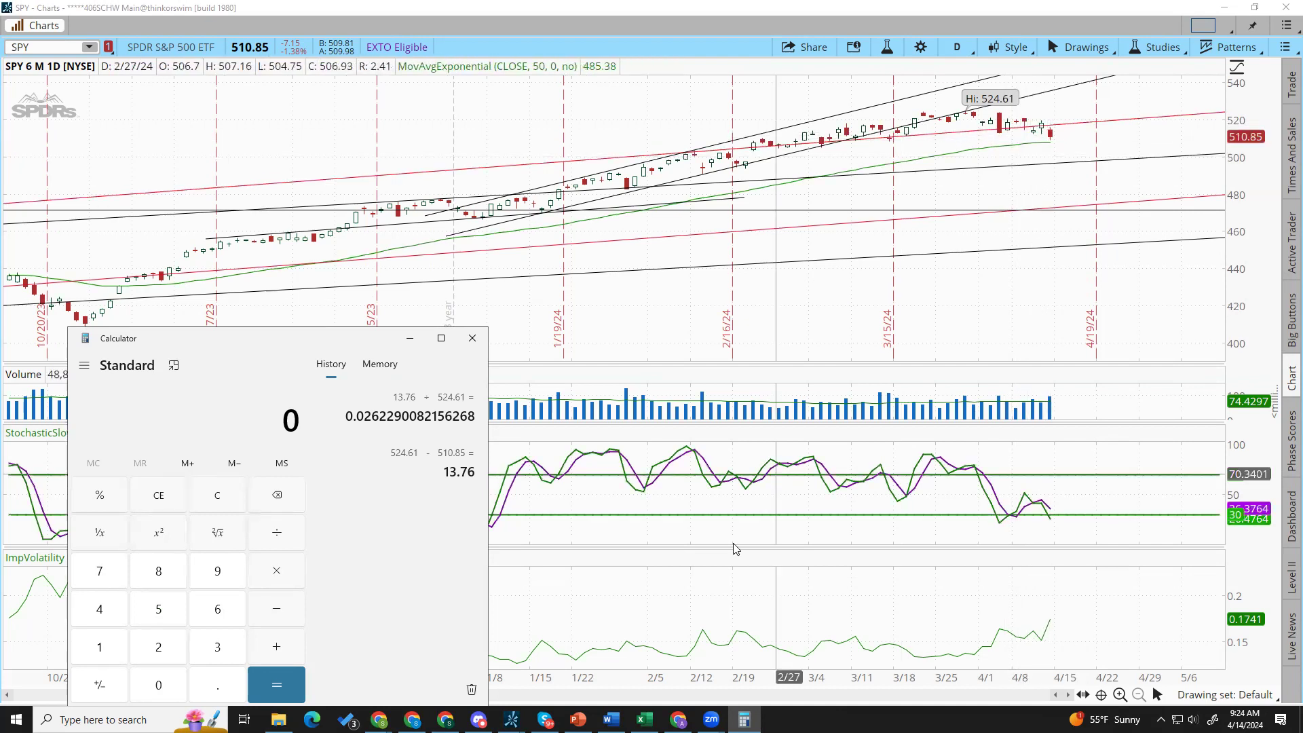
- Check the Market Posture sheet and return to the SPY chart to mark the March–April range with horizontal strokes along its highs and lows
click(644, 720)
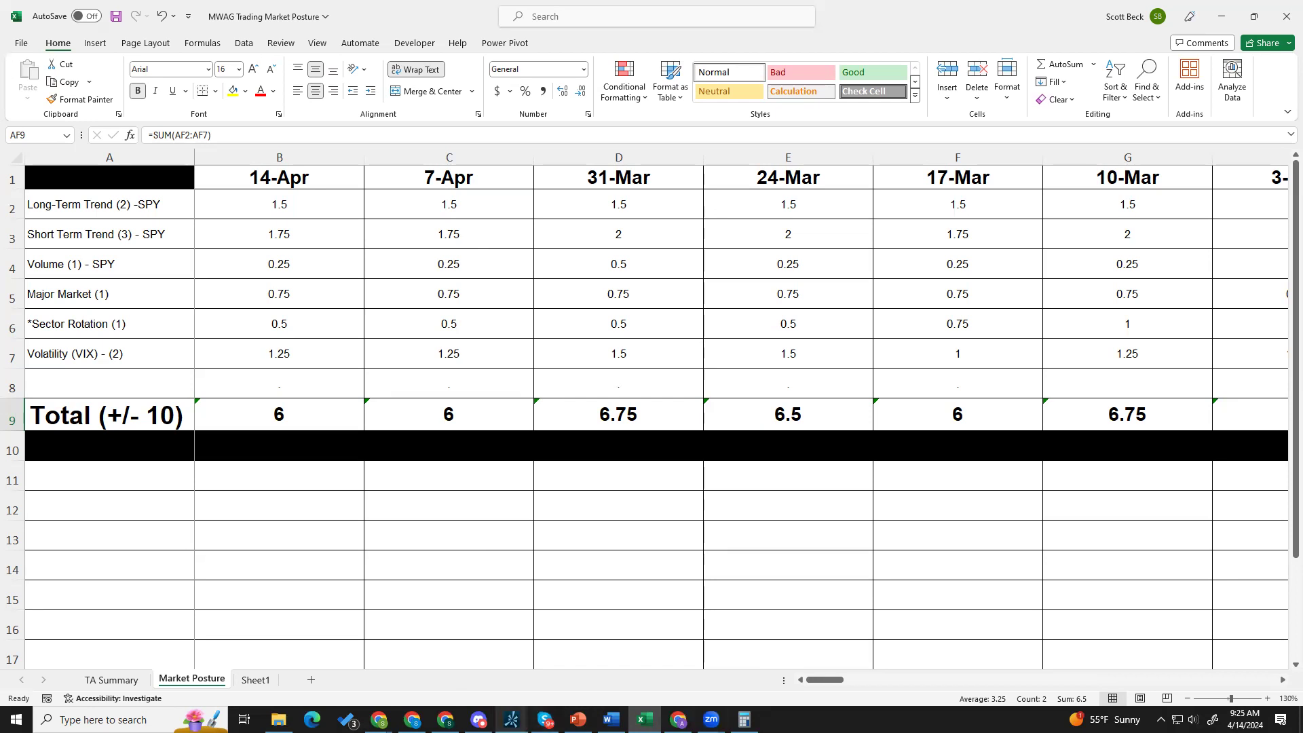
click(512, 720)
click(647, 665)
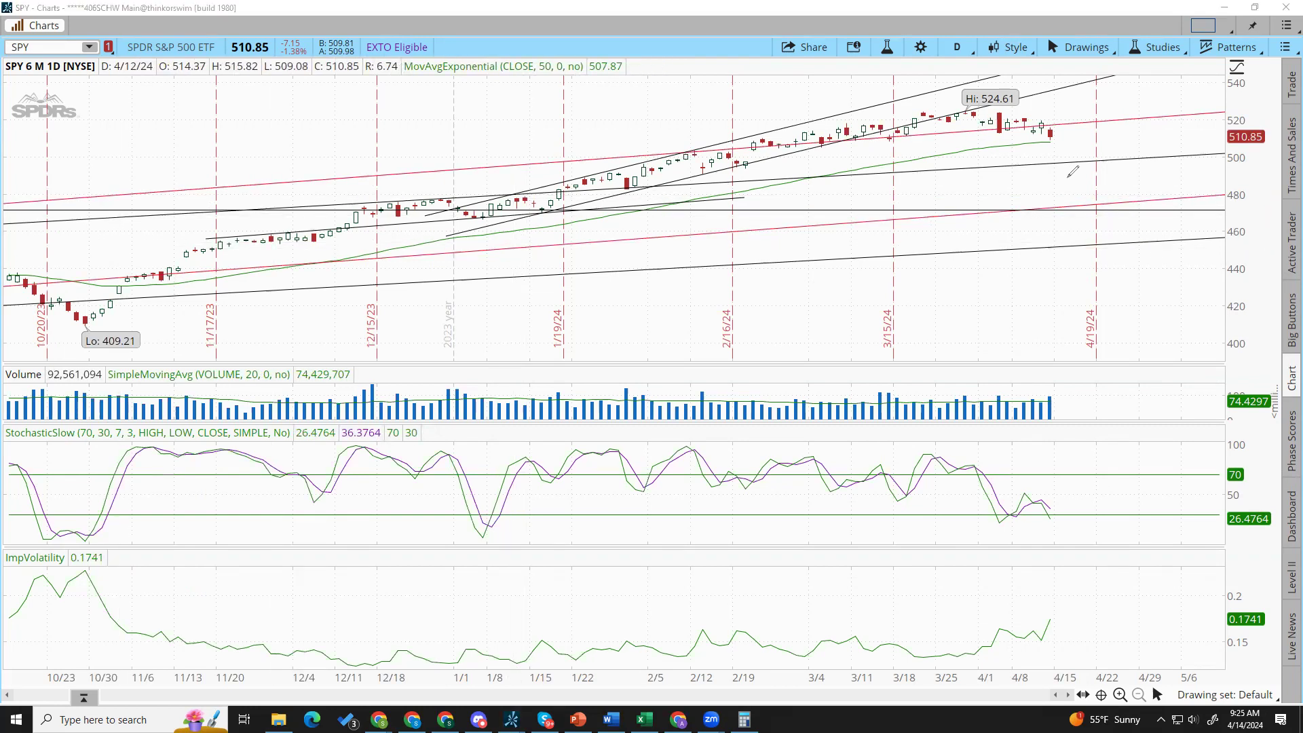
drag(900, 109, 1057, 109)
drag(859, 138, 1089, 139)
drag(962, 116, 1094, 116)
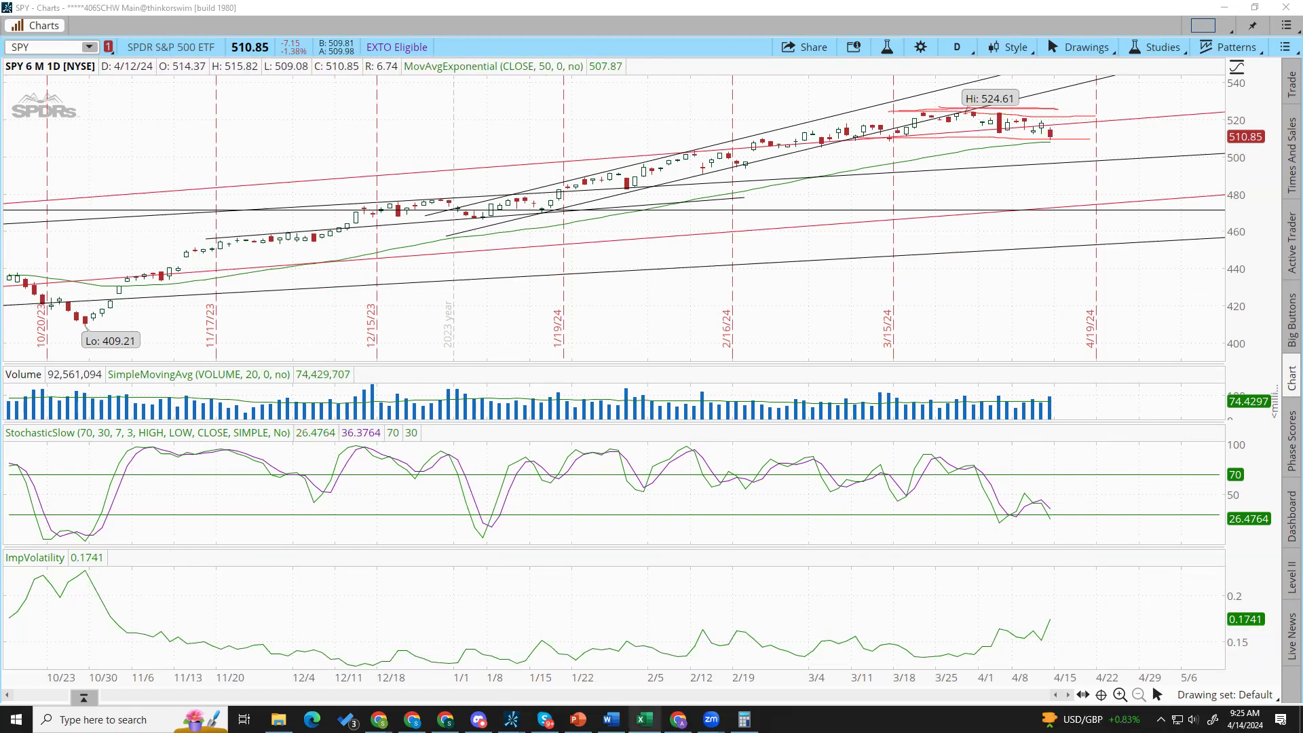
- Switch to the Excel Market Posture sheet and try a Short Term Trend score of 0 for 14-Apr
click(646, 719)
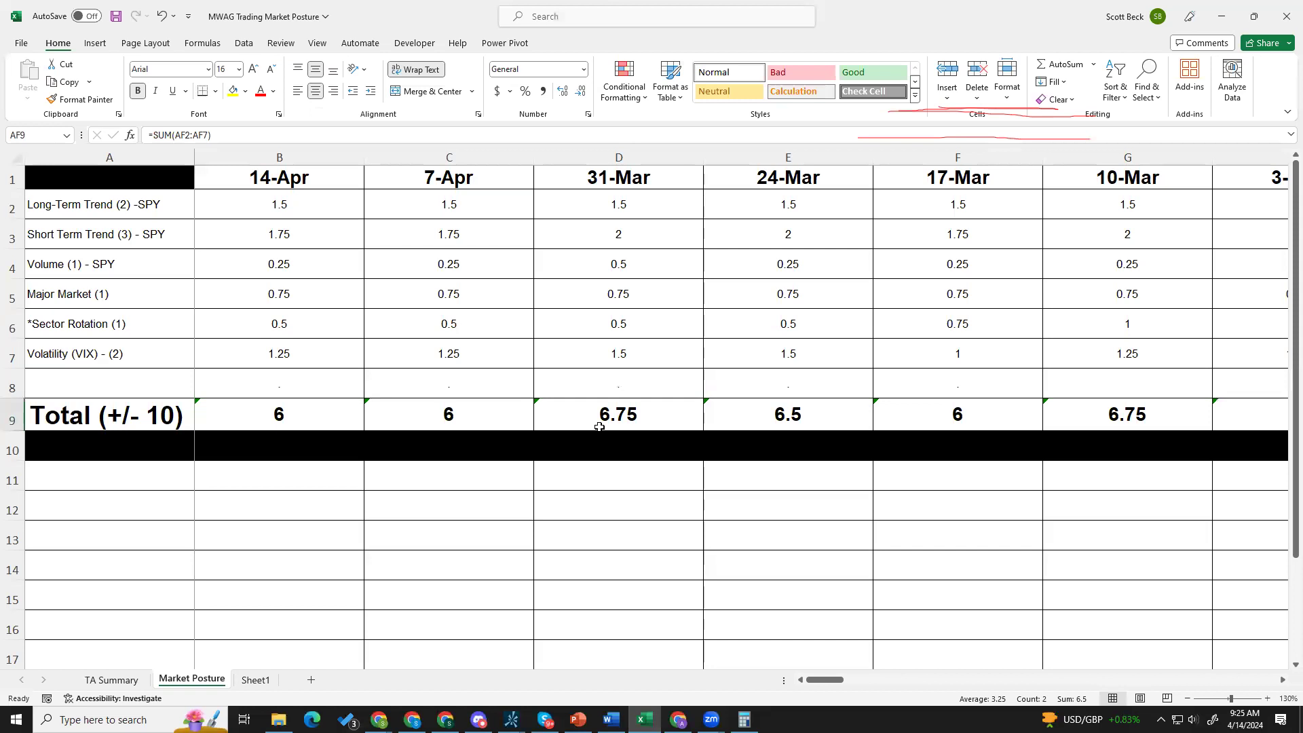
click(313, 234)
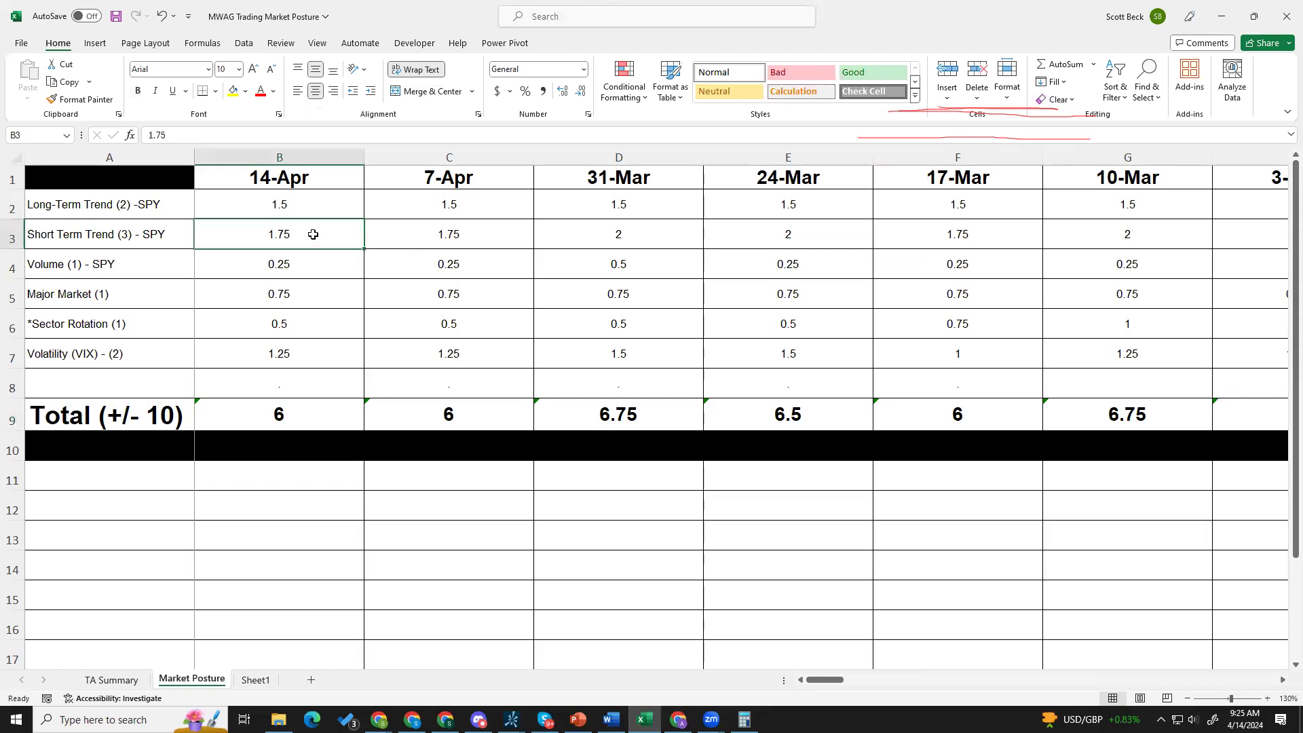
text(0)
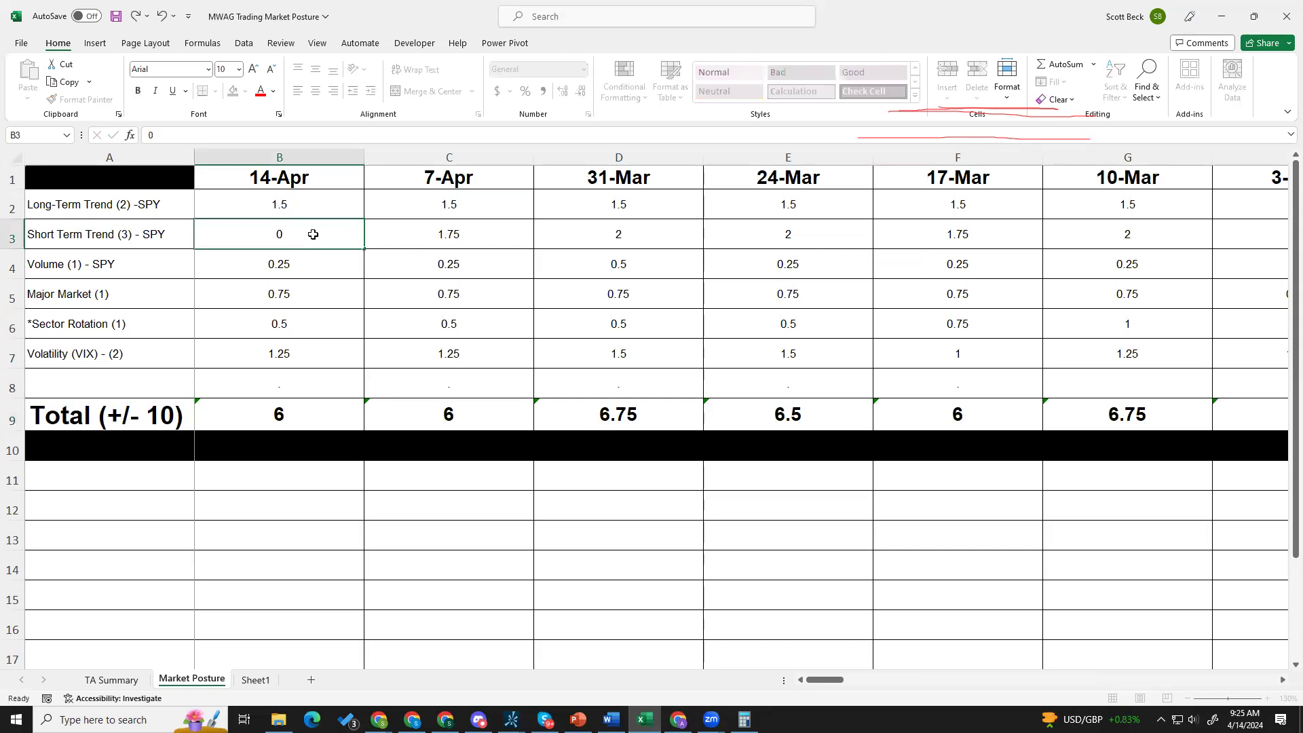
key(Return)
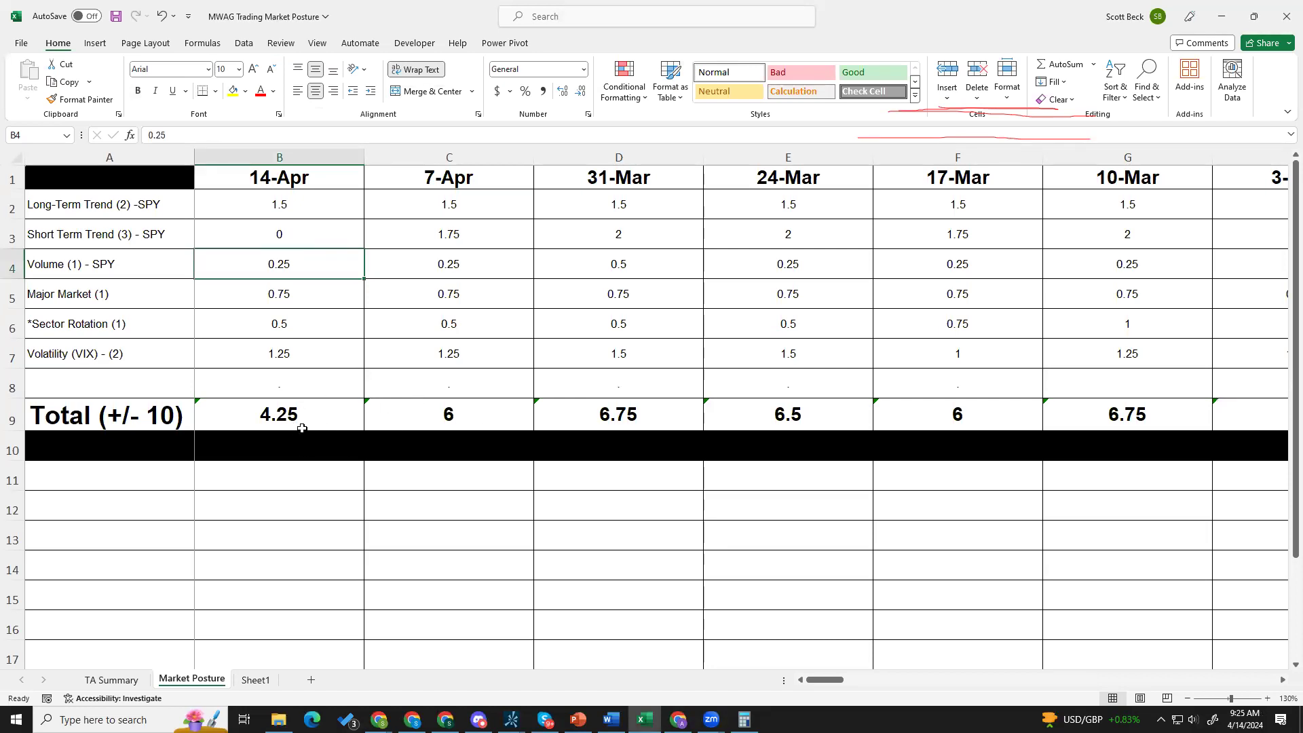
- Set the 14-Apr Short Term Trend score to 1.5
click(304, 237)
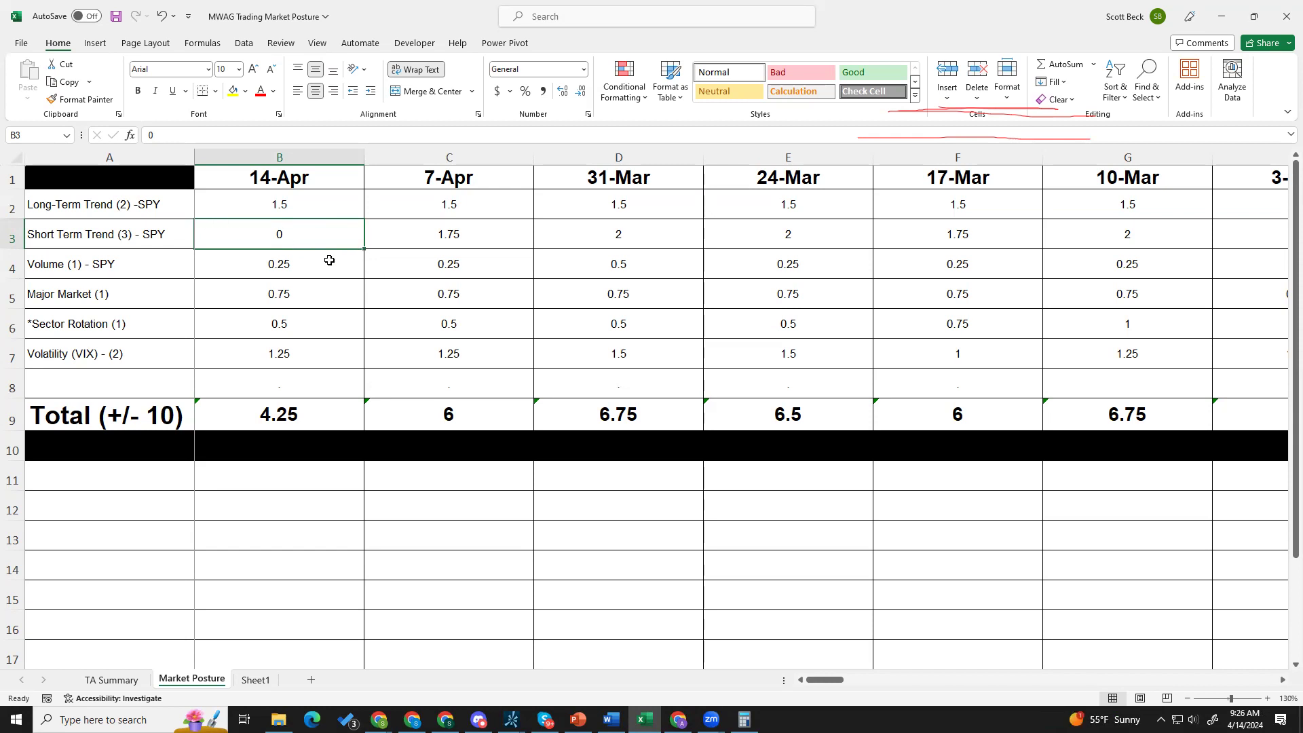
text(1.5)
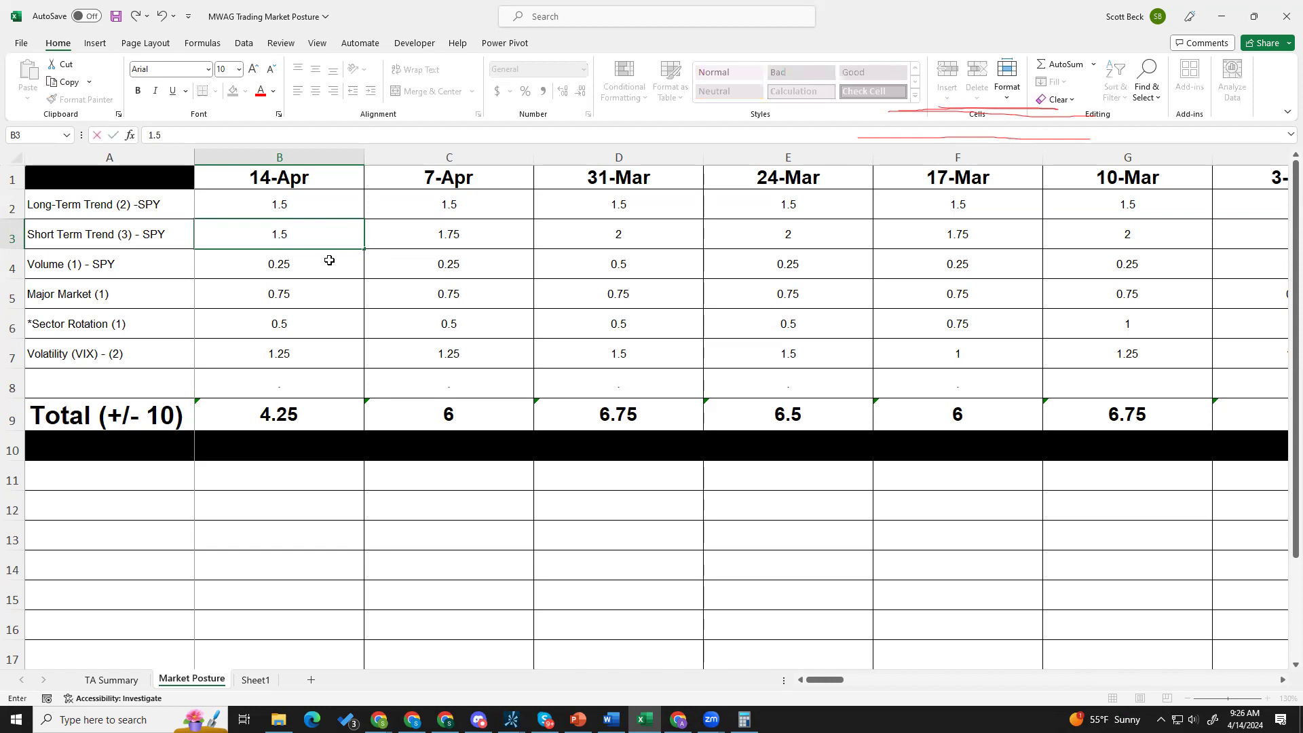
key(Return)
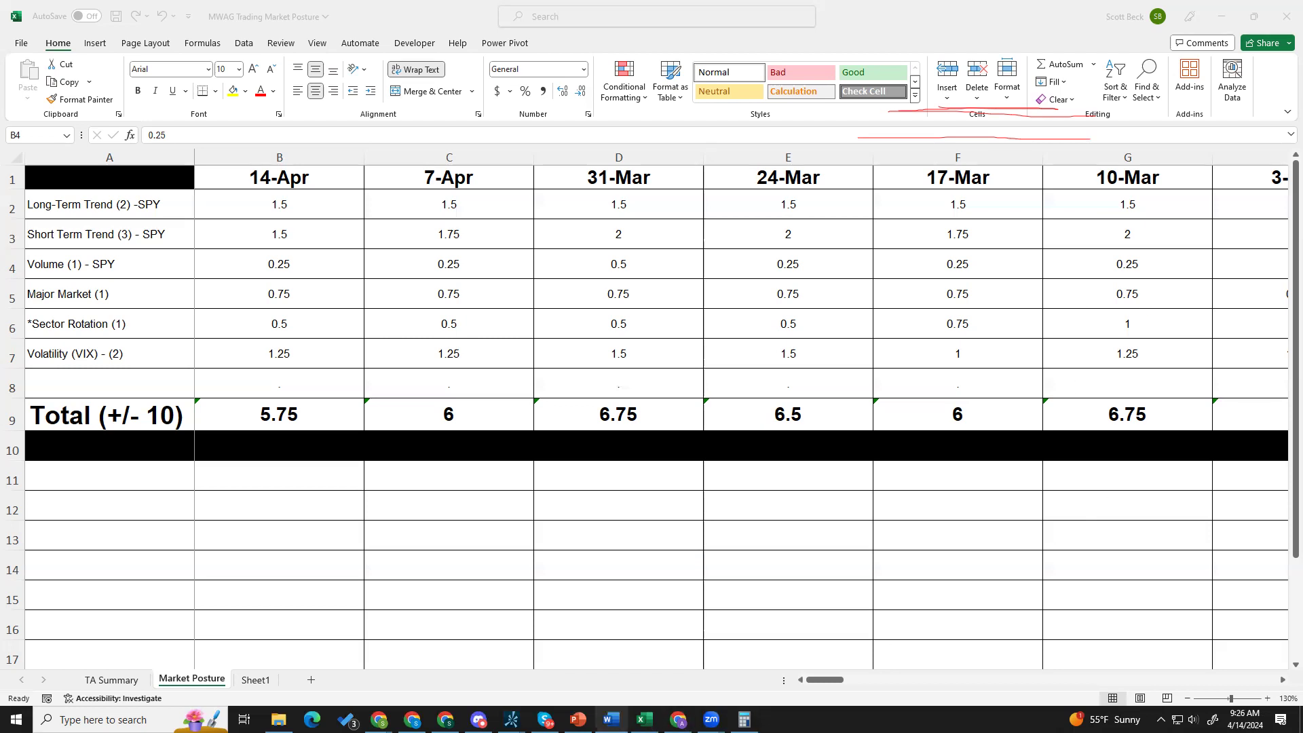
- Switch to the SPY chart, line the highs and lows of the December–January range, and draw an upward arrow to the mid-January candles
mouse_move(511, 719)
click(658, 652)
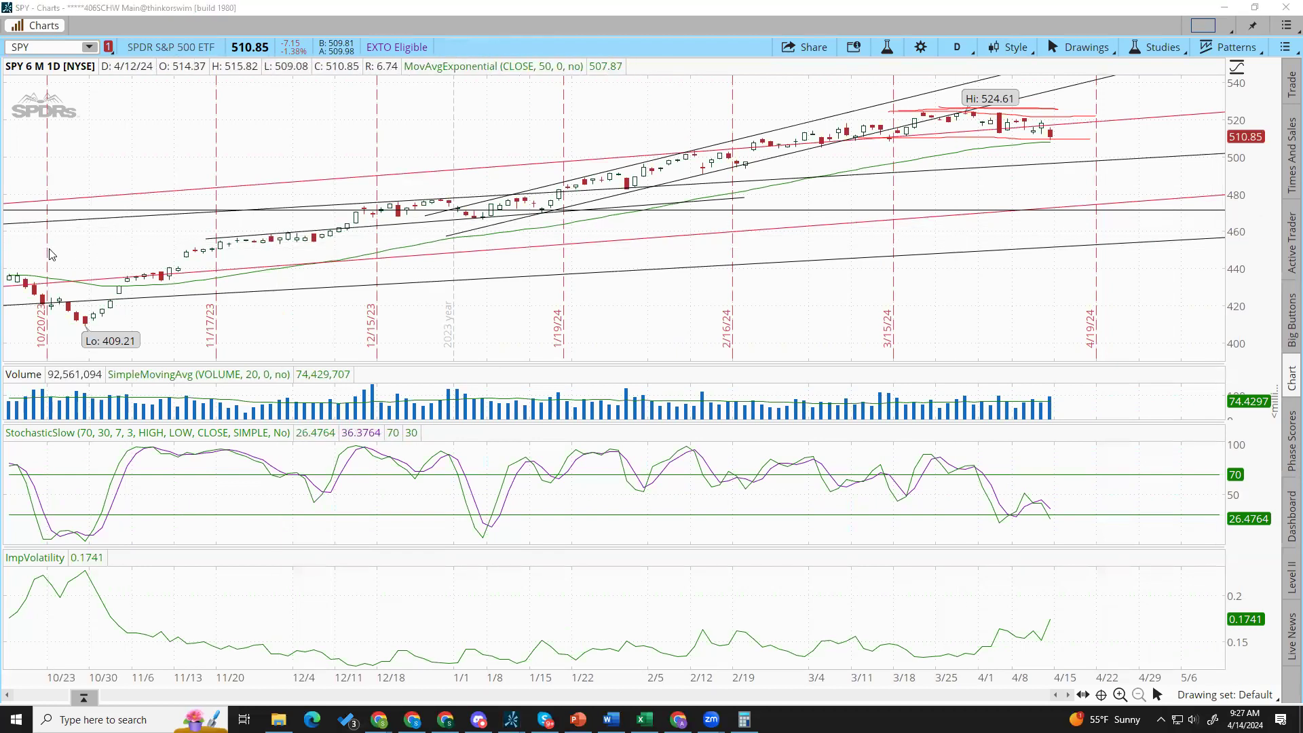
drag(392, 196, 536, 197)
drag(386, 221, 517, 222)
mouse_move(545, 400)
mouse_down()
mouse_move(551, 227)
mouse_move(519, 245)
mouse_move(577, 249)
mouse_up()
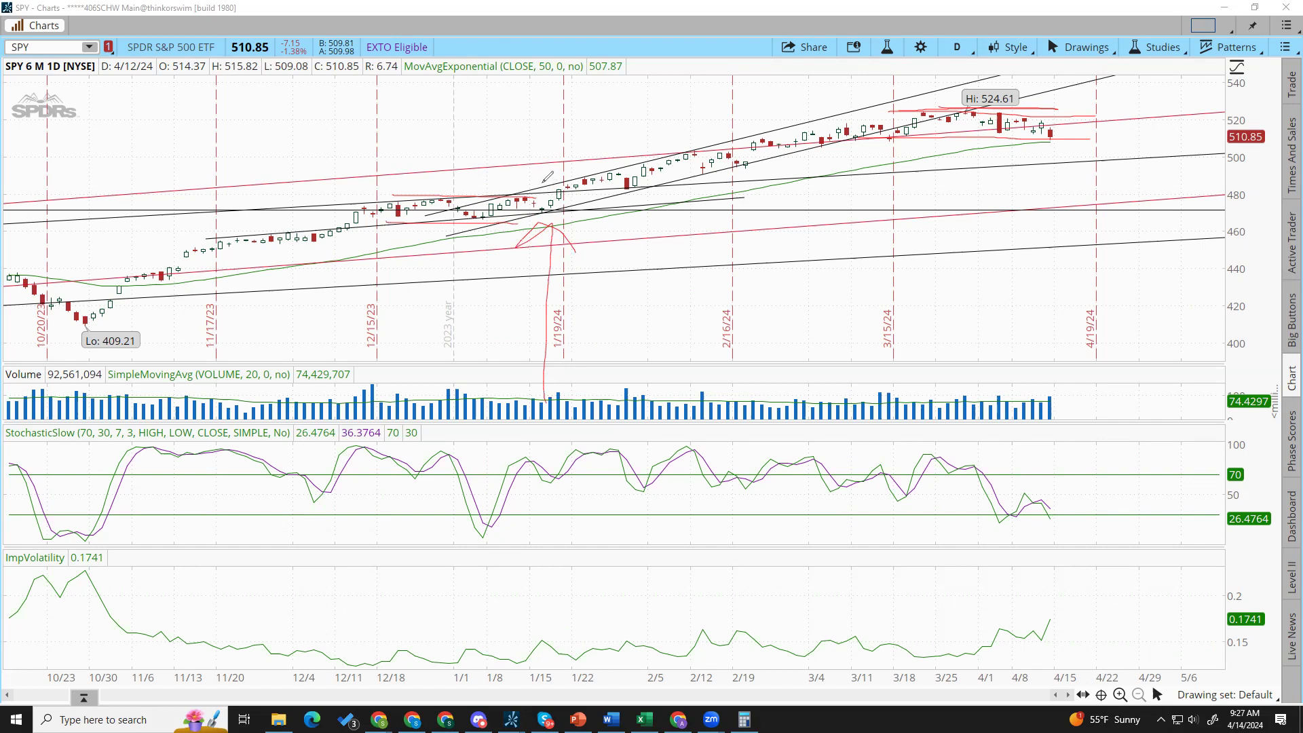
- Outline the rising mid-January to mid-February channel, and link the December–January range to the March–April range with a curved arrow
drag(564, 210, 734, 148)
drag(570, 170, 733, 133)
drag(341, 193, 538, 193)
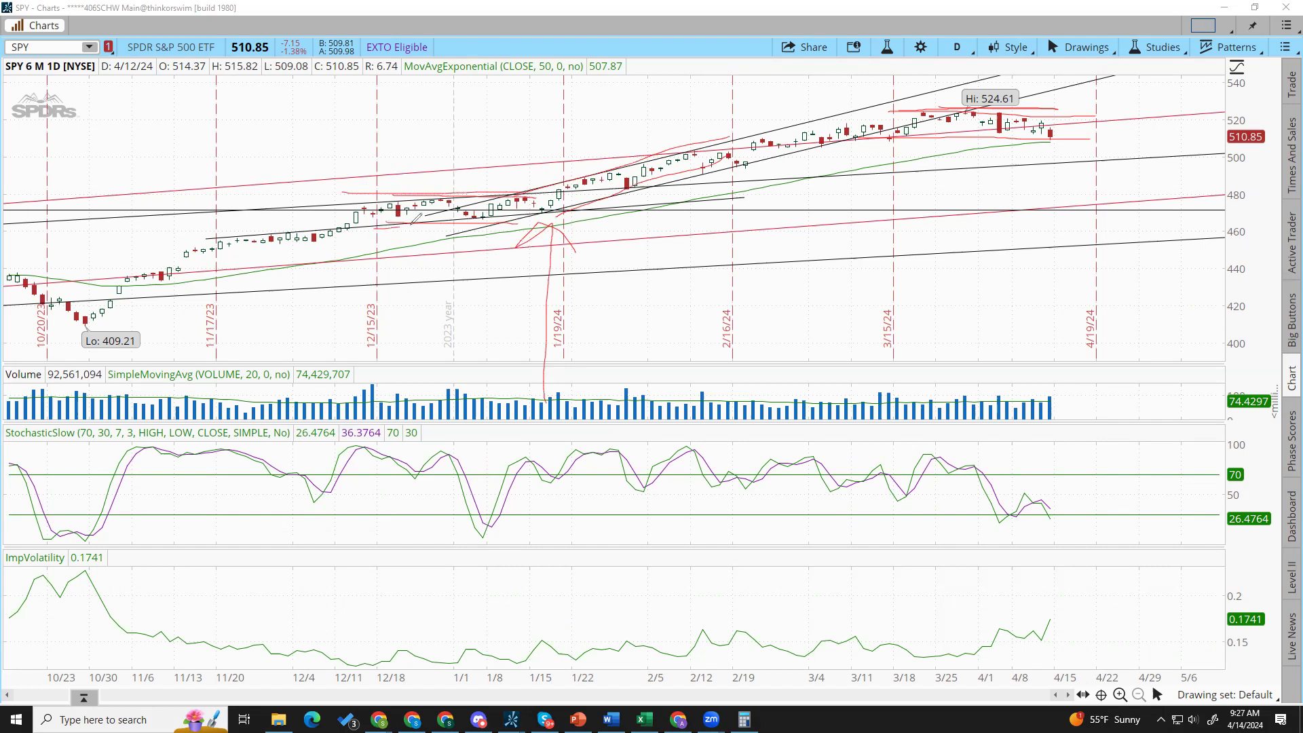
mouse_move(473, 234)
mouse_down()
mouse_move(774, 331)
mouse_move(935, 154)
mouse_move(889, 175)
mouse_move(928, 155)
mouse_move(982, 185)
mouse_up()
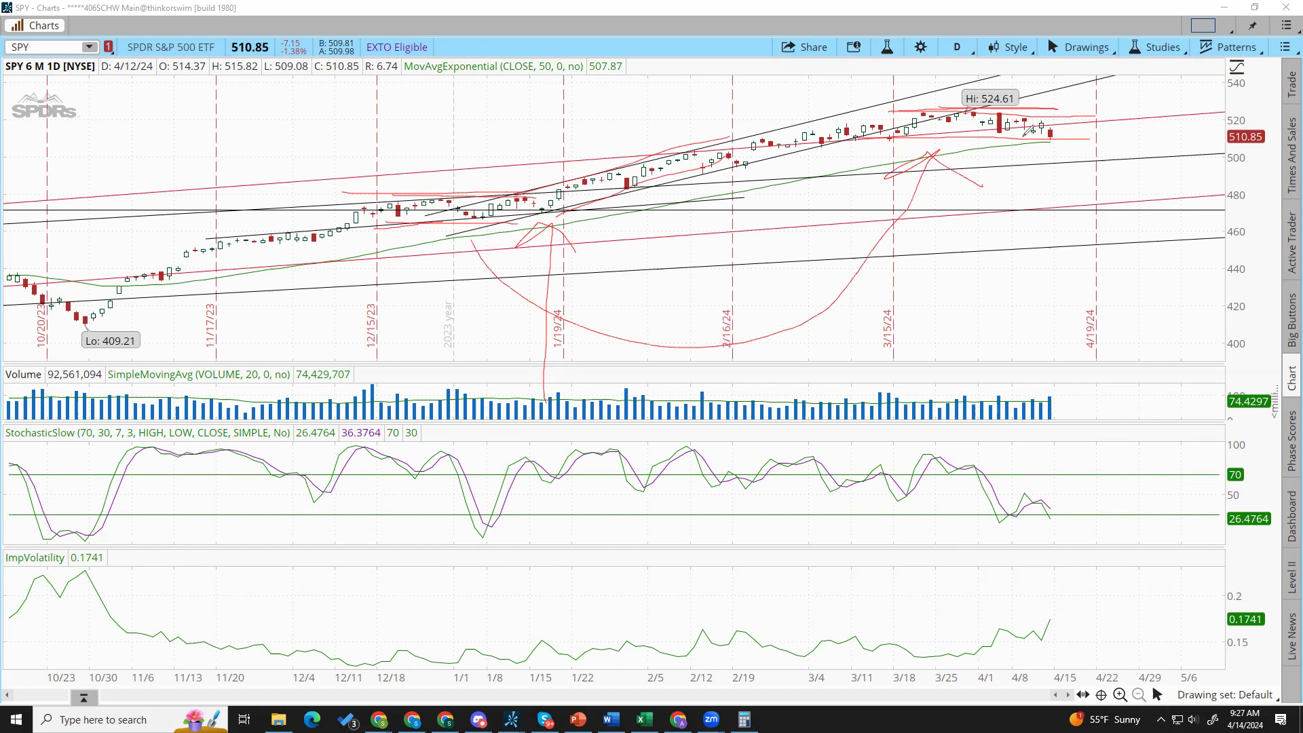
- Sketch a rising projection from the latest candle with a vertical line near its end, and clear all annotations
mouse_move(1052, 138)
mouse_down()
mouse_move(1103, 138)
mouse_move(1059, 138)
mouse_move(1197, 57)
mouse_up()
drag(1178, 24, 1174, 209)
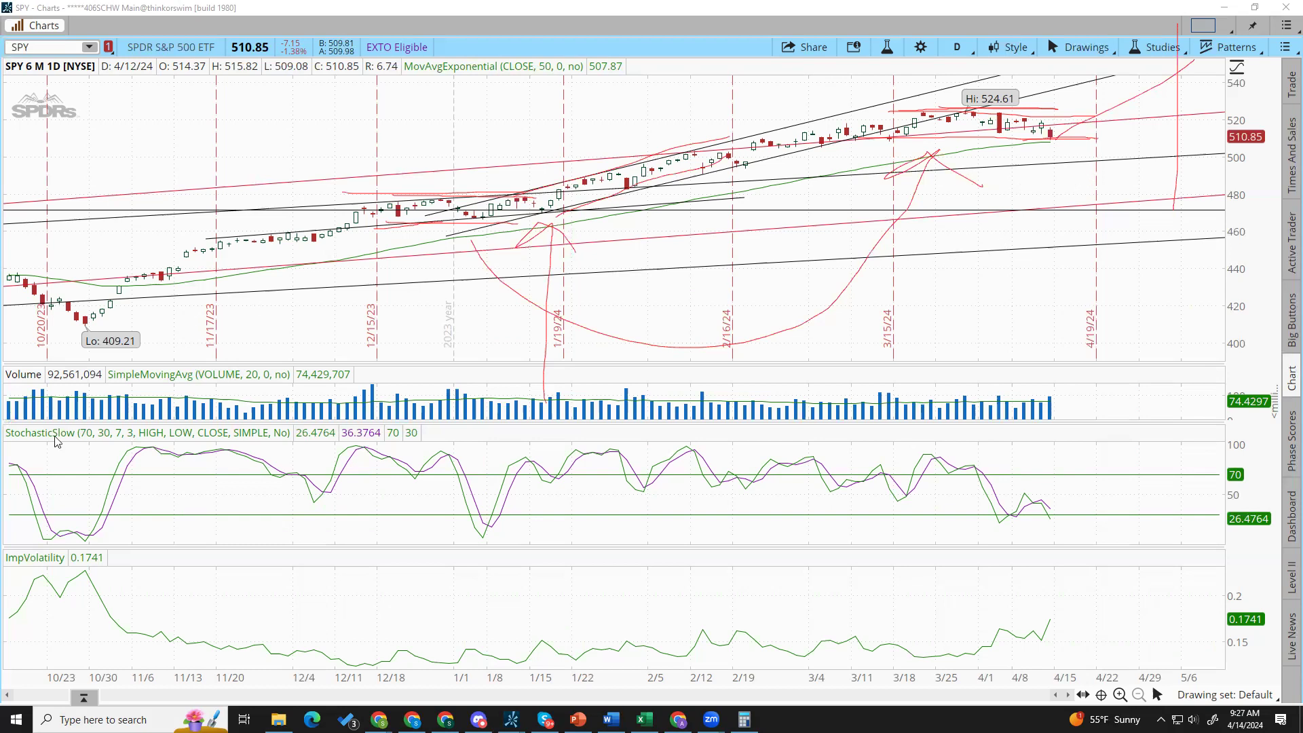
key(e)
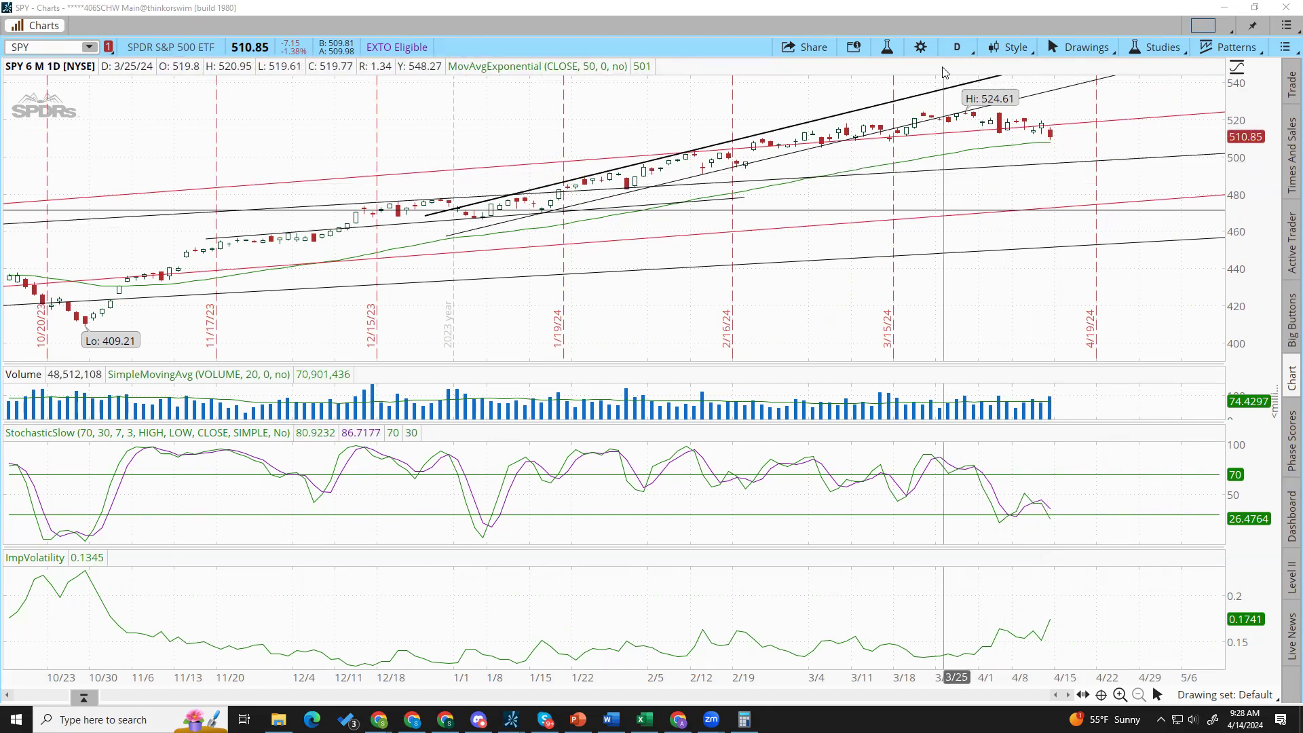
- Set the chart to 1 month daily and stamp crosses, check marks and question marks below selected candles from 14 to 28 March
click(958, 47)
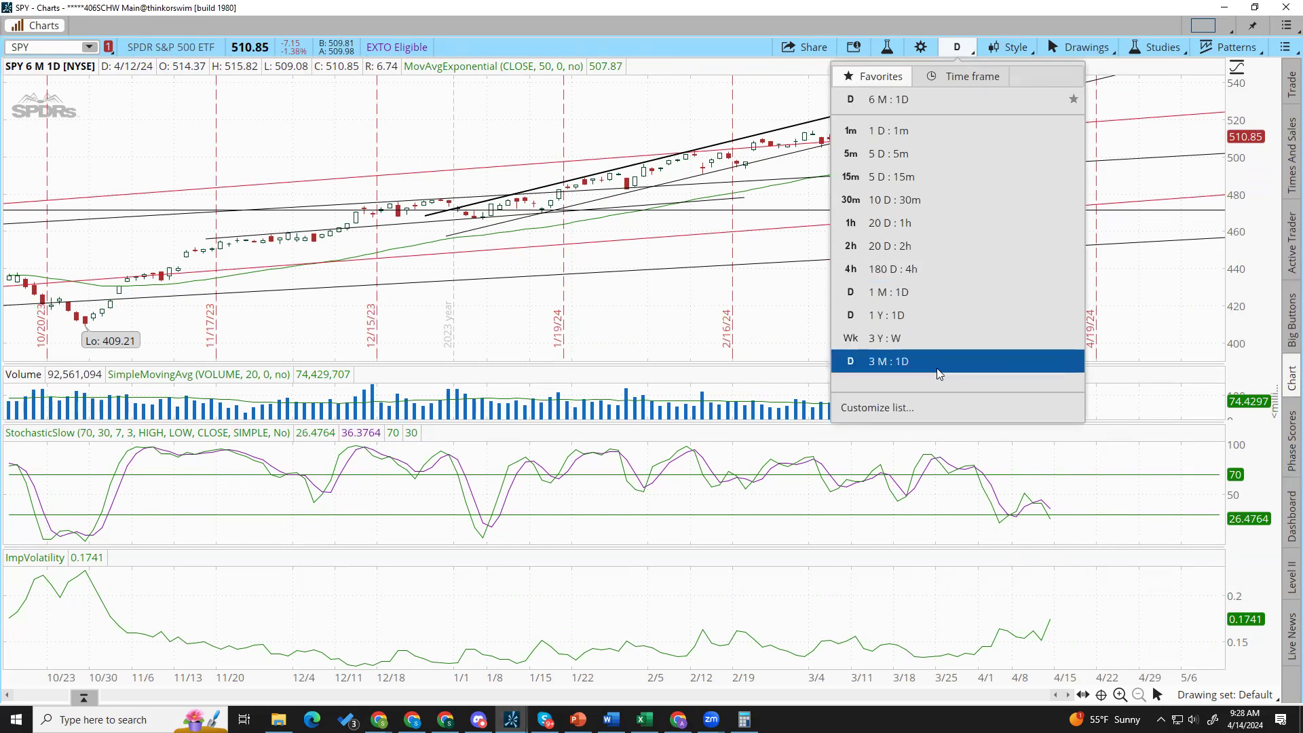
click(923, 302)
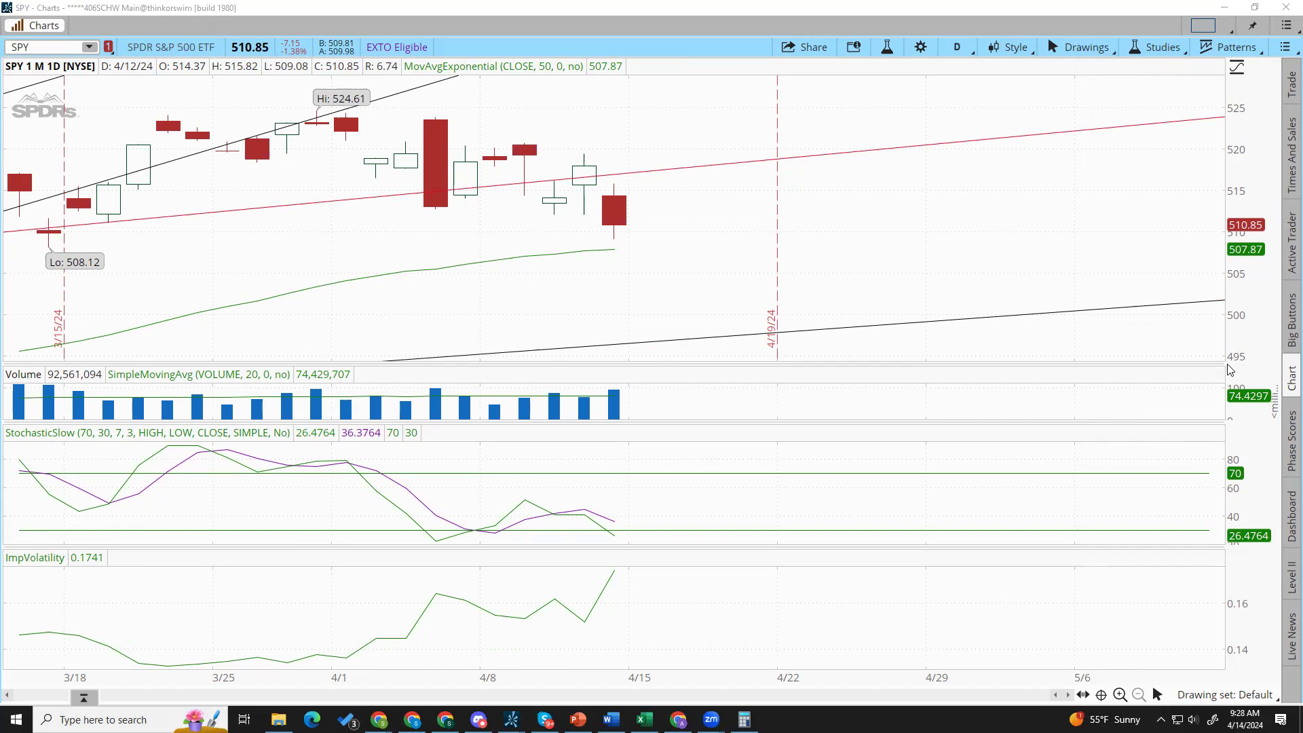
click(21, 252)
click(49, 298)
click(78, 292)
click(197, 246)
click(318, 245)
click(286, 246)
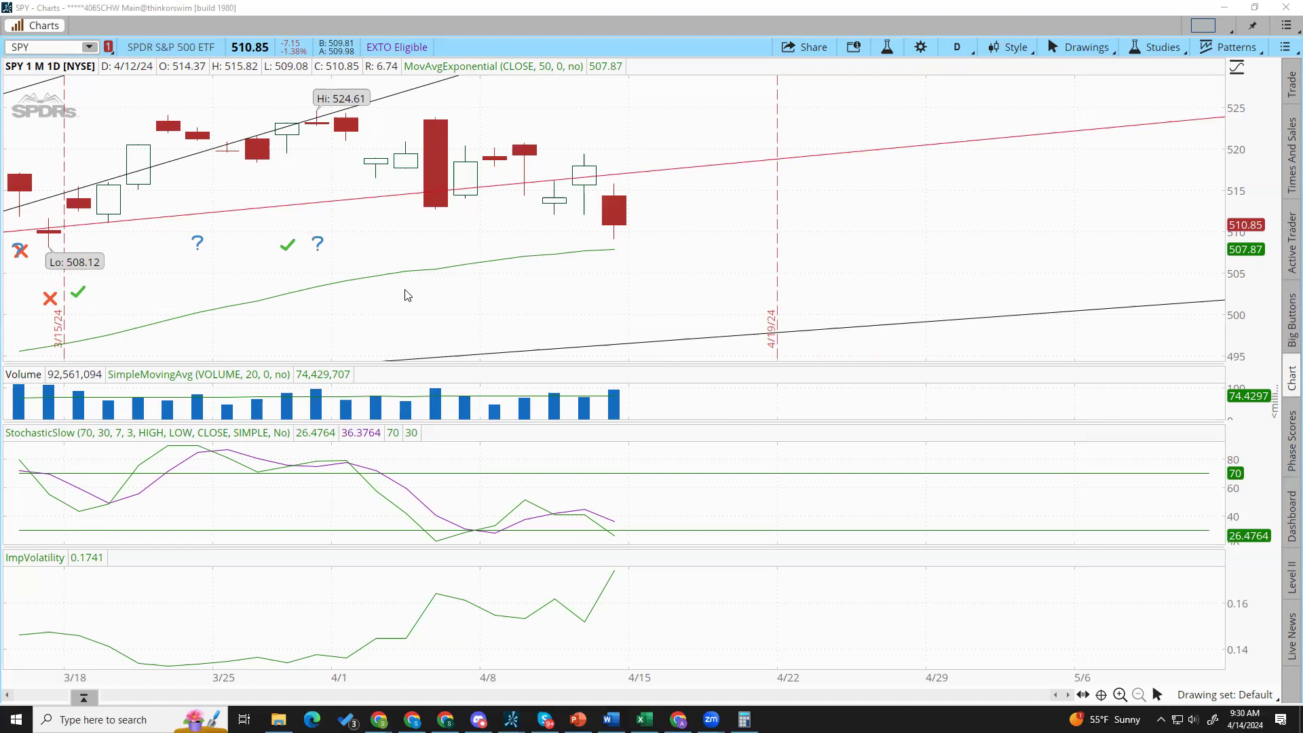
- Stamp crosses below the 4, 10 and 12 April candles, and write 2/5 in the blank area after the latest candle
click(433, 253)
click(551, 262)
click(612, 271)
drag(705, 249, 753, 272)
mouse_move(755, 323)
mouse_down()
mouse_move(800, 211)
mouse_move(798, 234)
mouse_move(835, 288)
mouse_move(796, 297)
mouse_up()
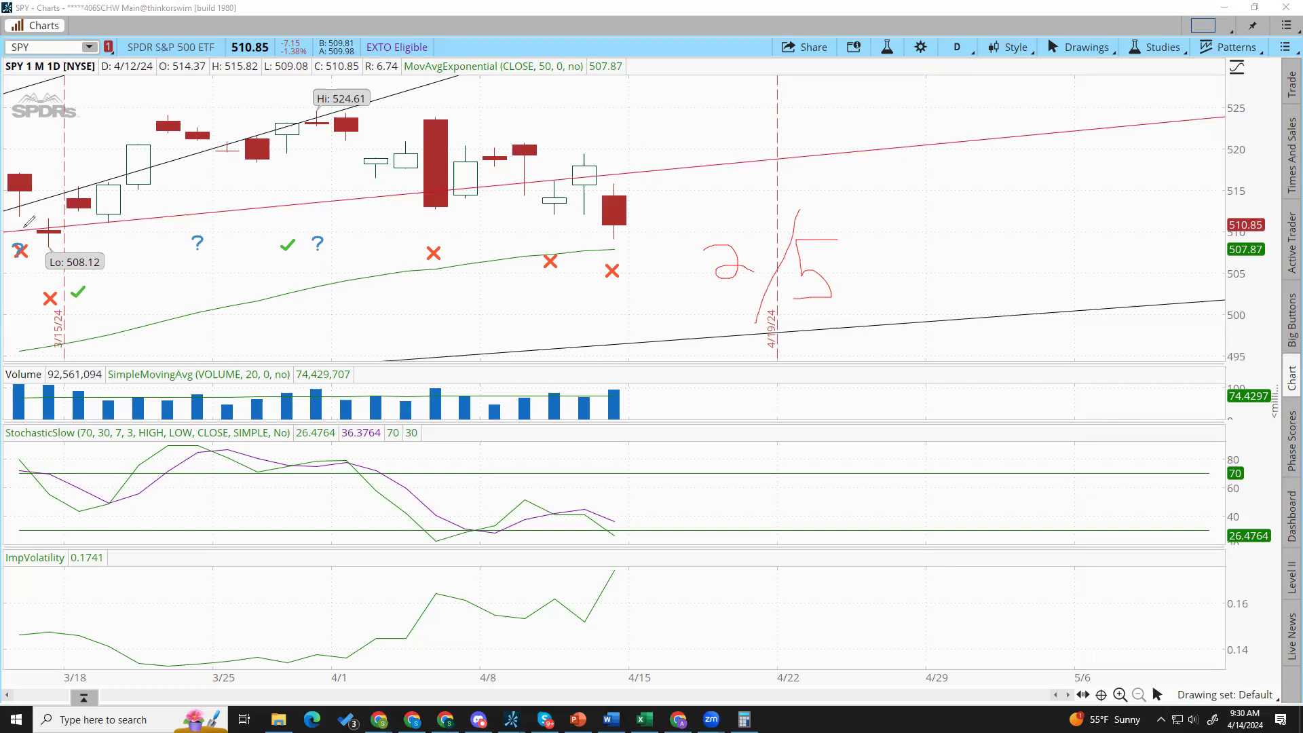
- Box the stamps around 15 March, and extend the handwritten note with an arrow to 1/3 and an upward arrow at the 3
drag(102, 299, 2, 317)
mouse_move(867, 256)
mouse_down()
mouse_move(914, 254)
mouse_move(903, 275)
mouse_up()
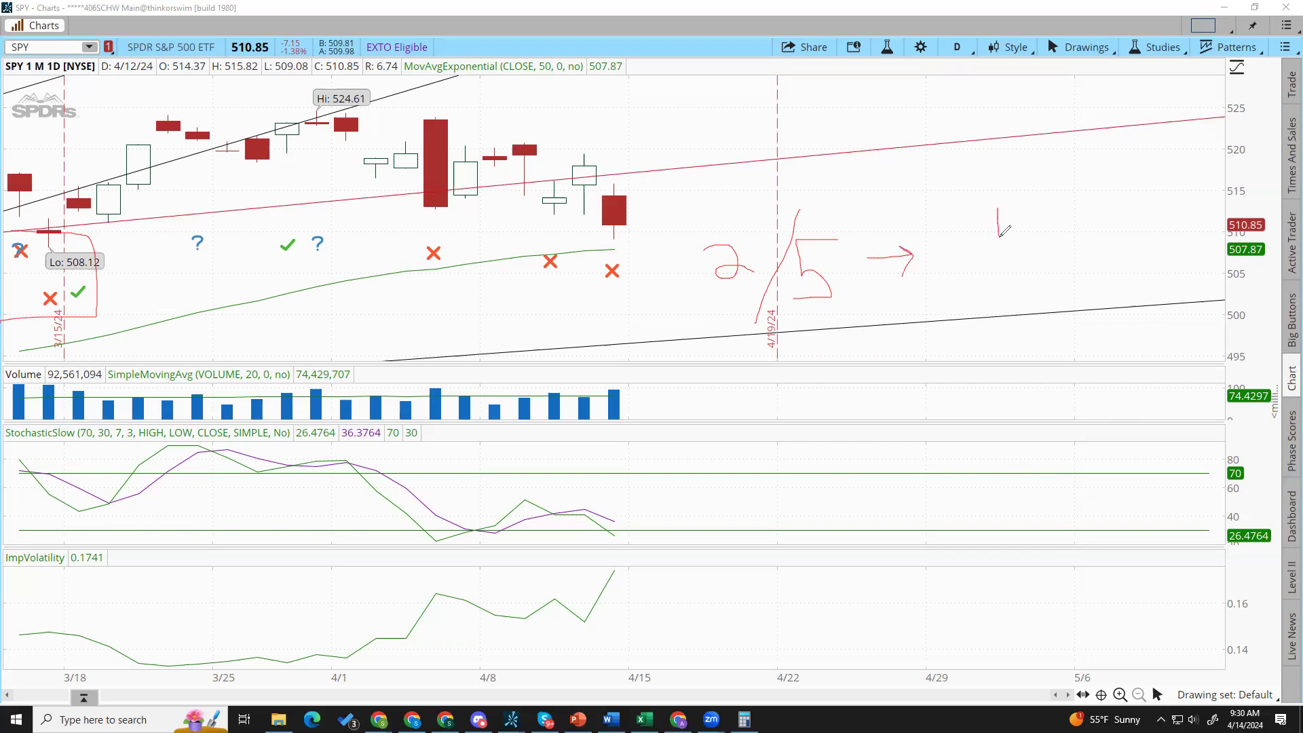
mouse_move(998, 209)
mouse_down()
mouse_move(1003, 251)
mouse_move(1041, 203)
mouse_move(1083, 229)
mouse_move(1078, 269)
mouse_move(1045, 280)
mouse_up()
drag(1072, 439, 1069, 297)
mouse_move(1058, 312)
mouse_down()
mouse_move(1069, 296)
mouse_move(1090, 319)
mouse_up()
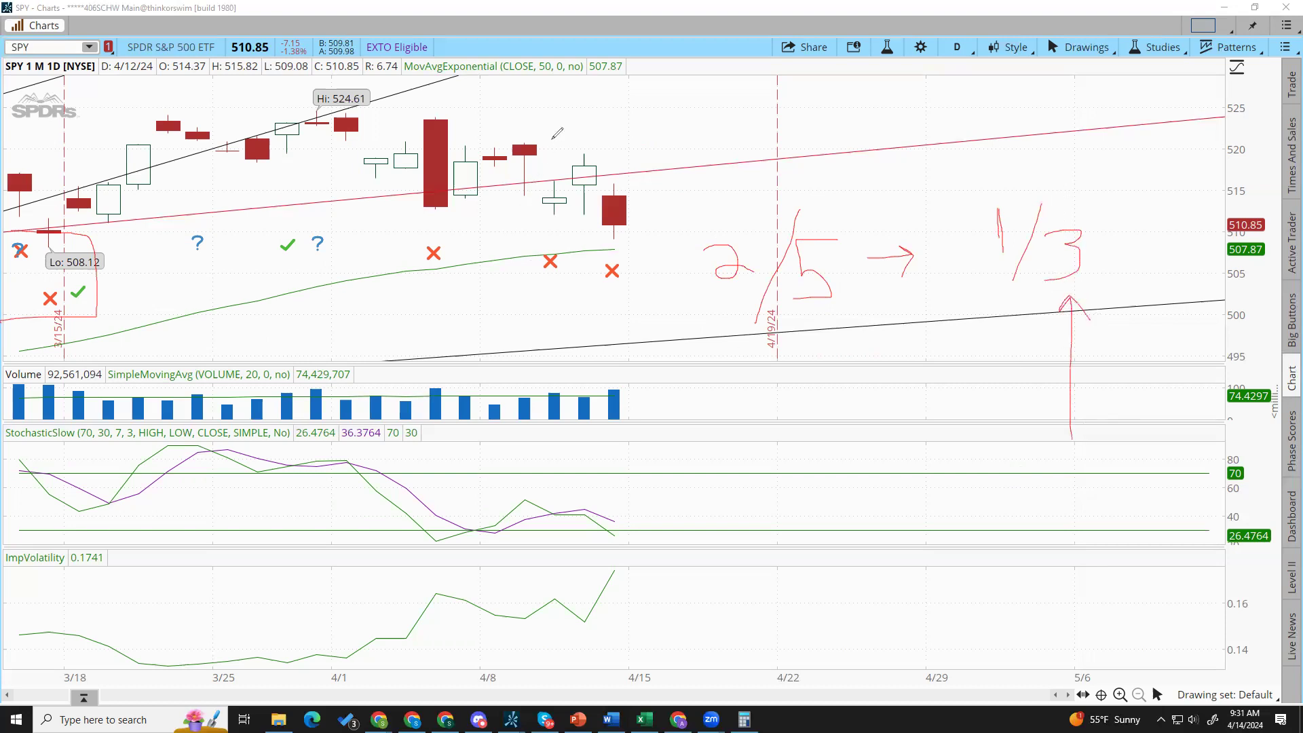
- Box the last three candles together with their crosses, and draw an arrow pointing at the box
mouse_move(553, 131)
mouse_down()
mouse_move(626, 132)
mouse_move(636, 195)
mouse_up()
mouse_move(636, 248)
mouse_down()
mouse_move(632, 318)
mouse_move(524, 318)
mouse_move(534, 131)
mouse_move(576, 125)
mouse_up()
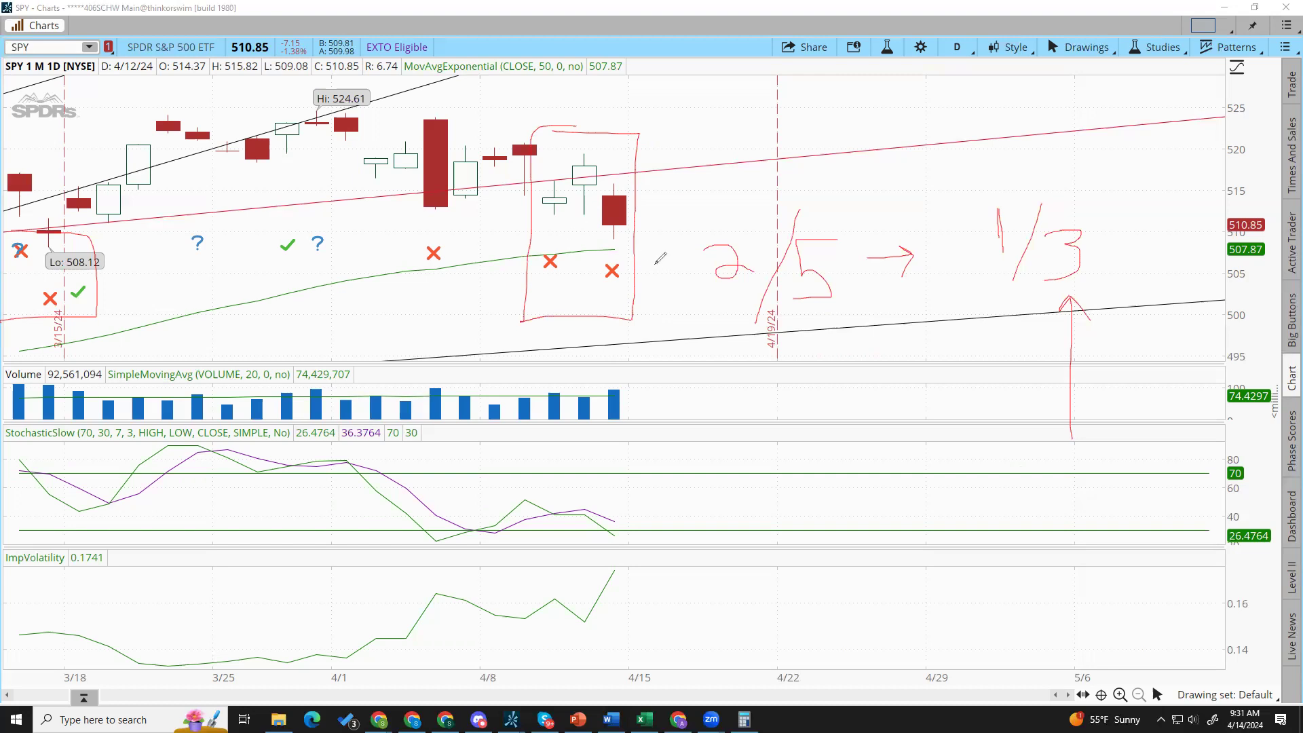
mouse_move(746, 392)
mouse_down()
mouse_move(638, 256)
mouse_move(639, 298)
mouse_move(658, 262)
mouse_up()
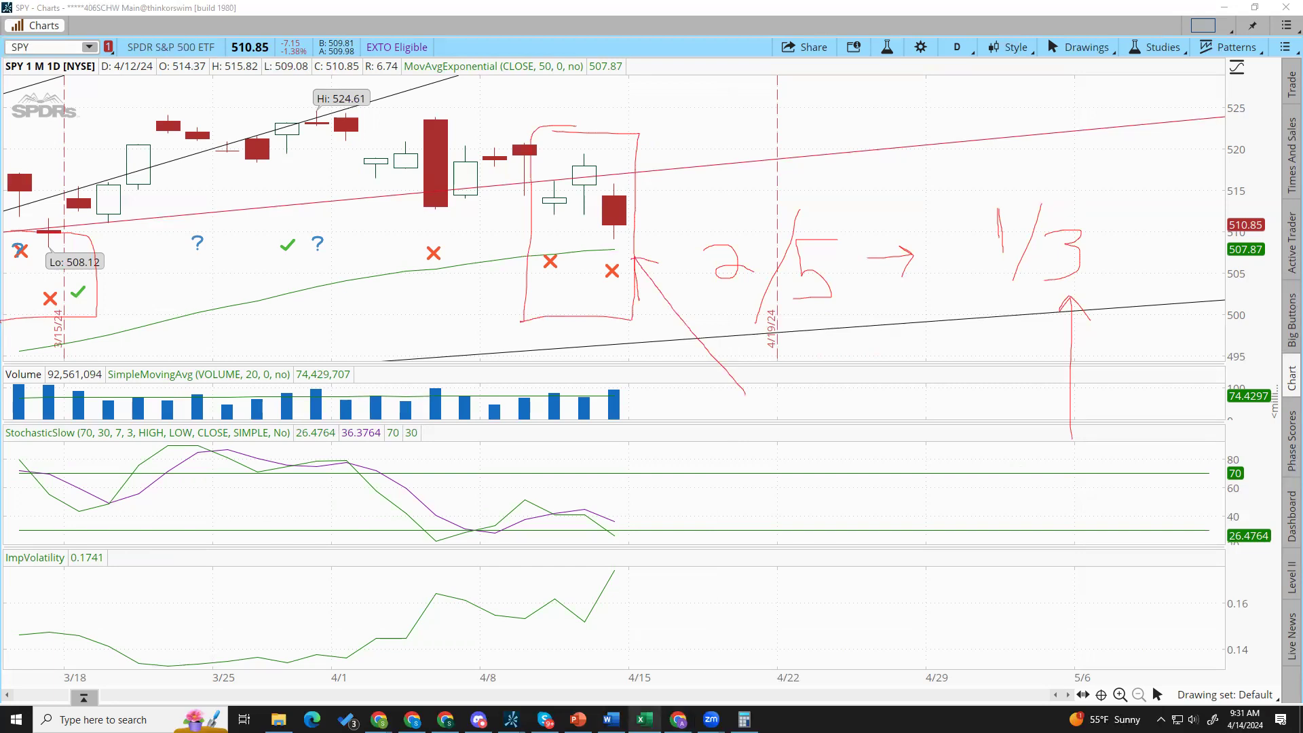
- Switch to the Excel workbook, set the 14-Apr Volume score to 0, and clear the on-screen annotations
click(644, 719)
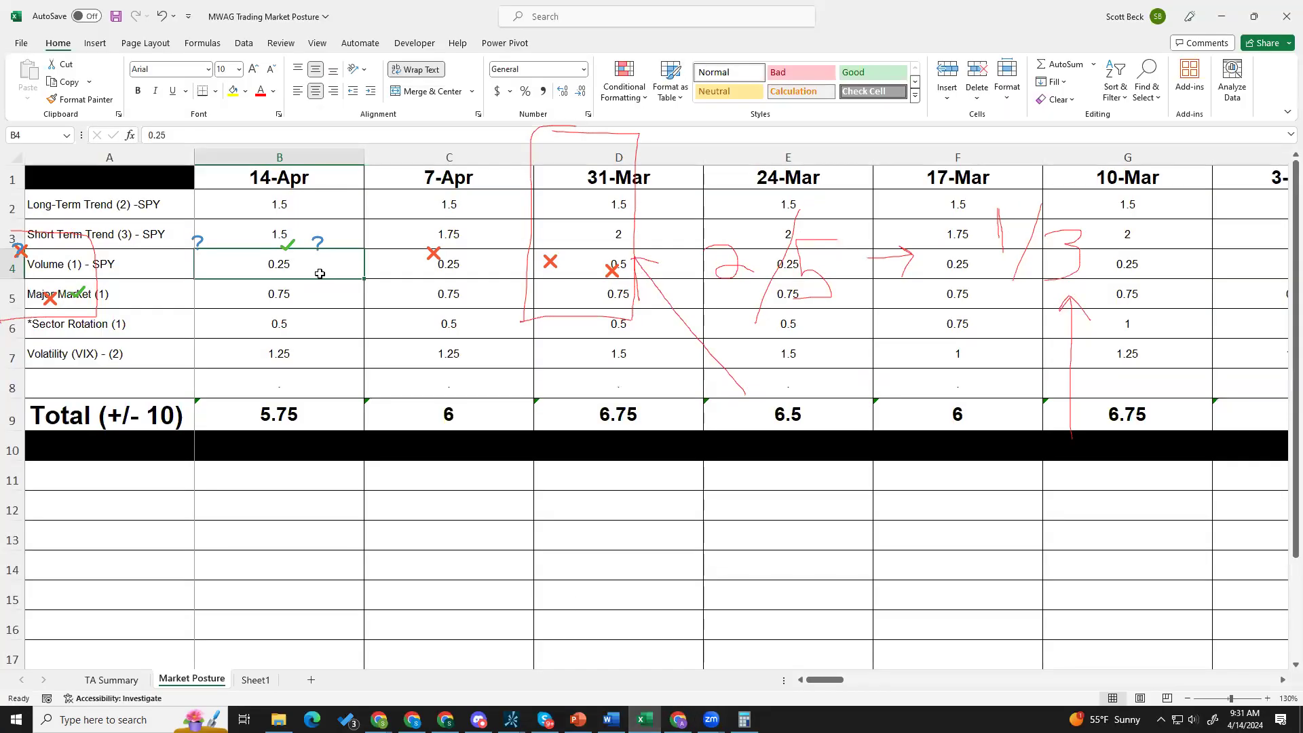
text(0)
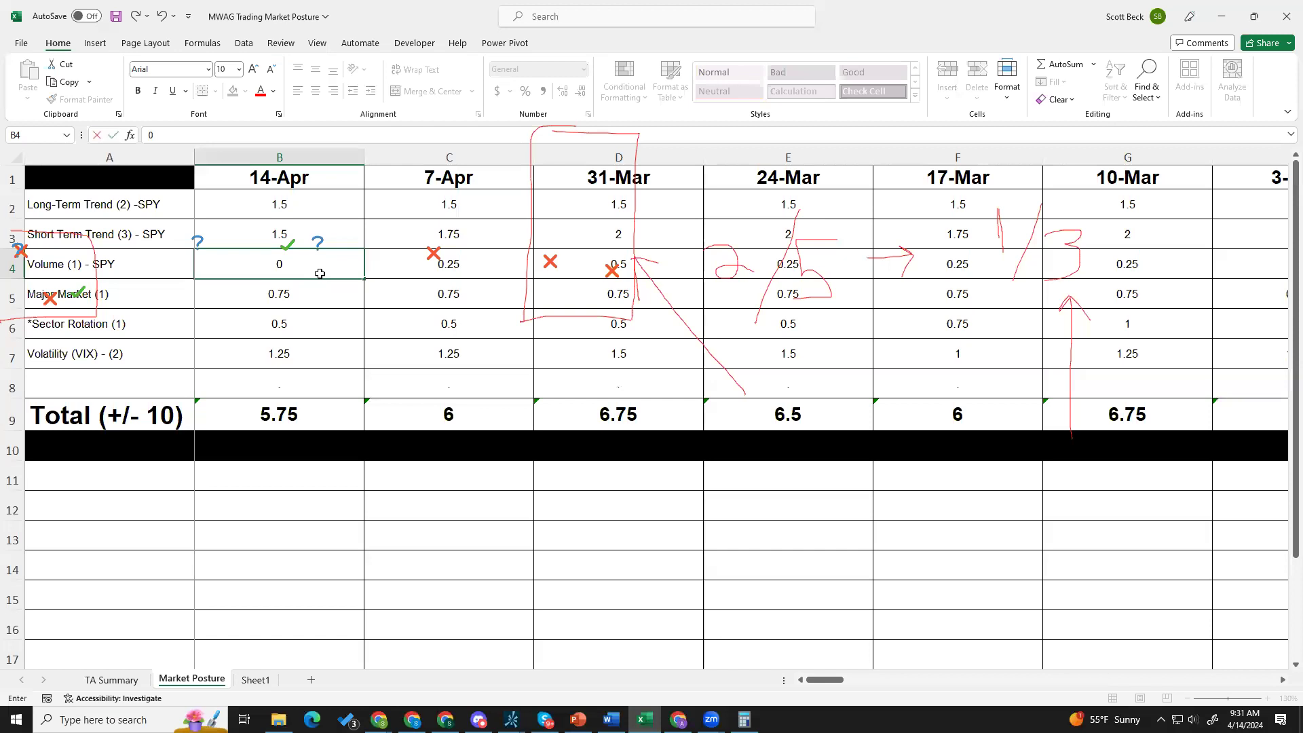
key(Return)
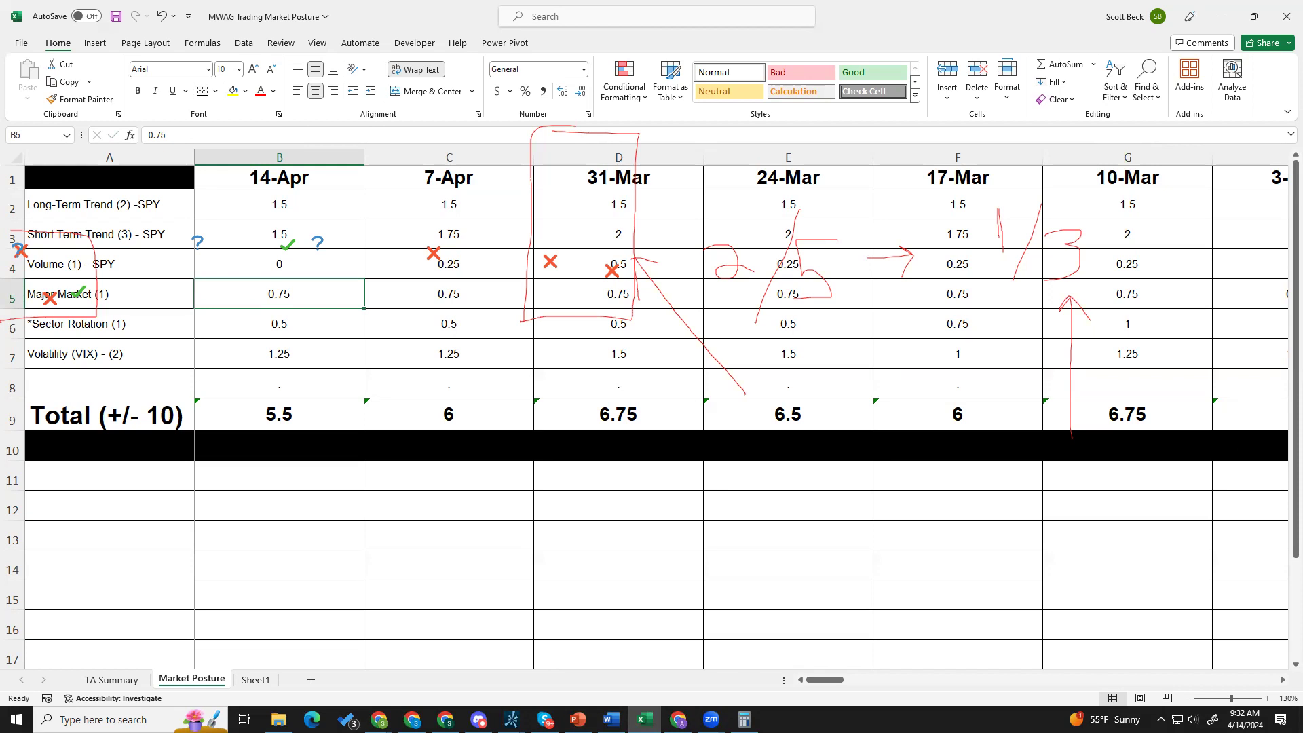
click(1203, 482)
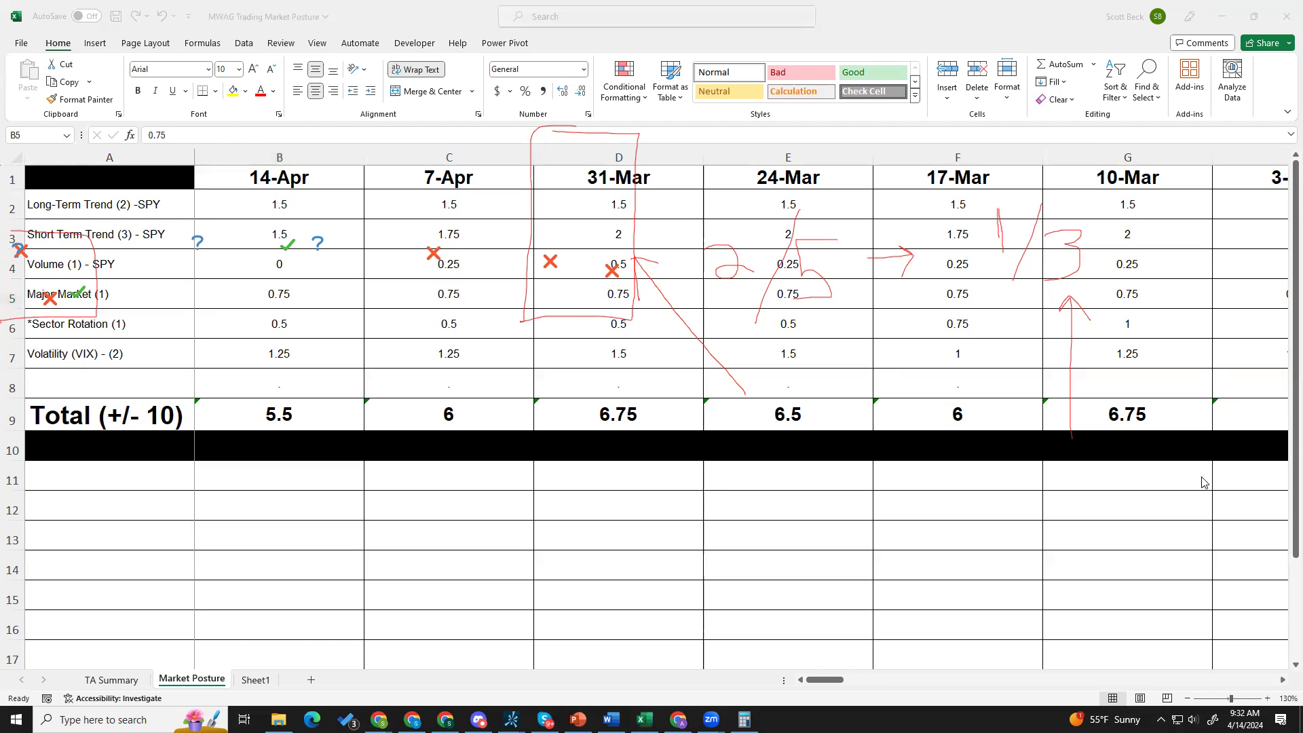
key(Escape)
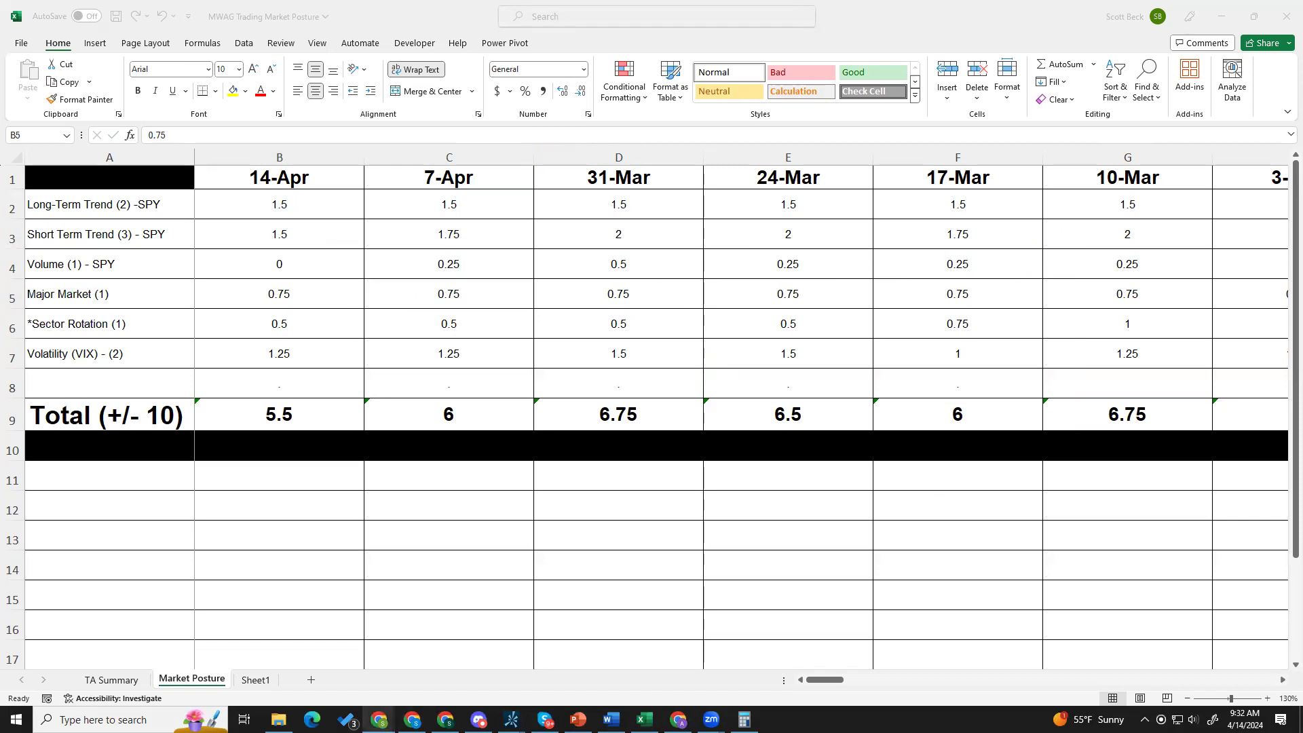
- Switch to Chrome's StockCharts PerfChart of $COMPQ, IWM, $INDU and $SPX and examine the latest moves of the index lines
mouse_move(379, 718)
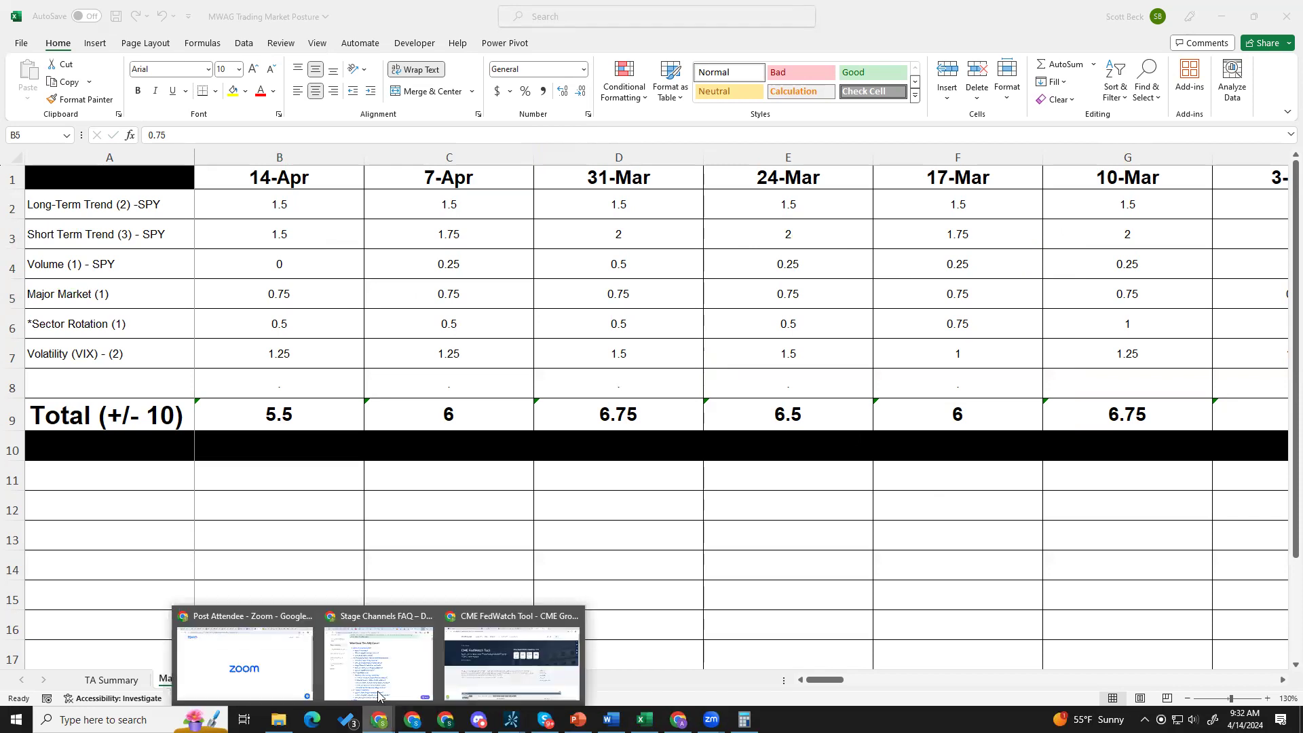
click(521, 663)
click(434, 15)
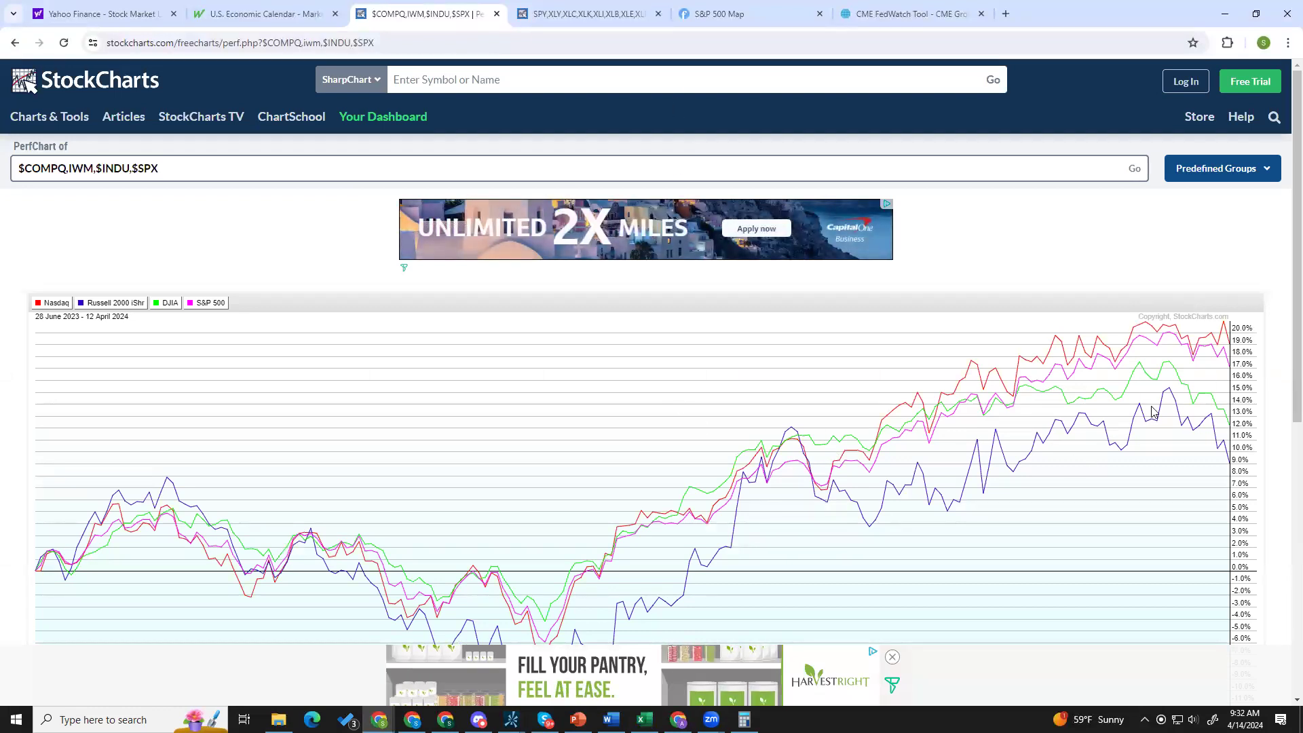
mouse_move(1223, 328)
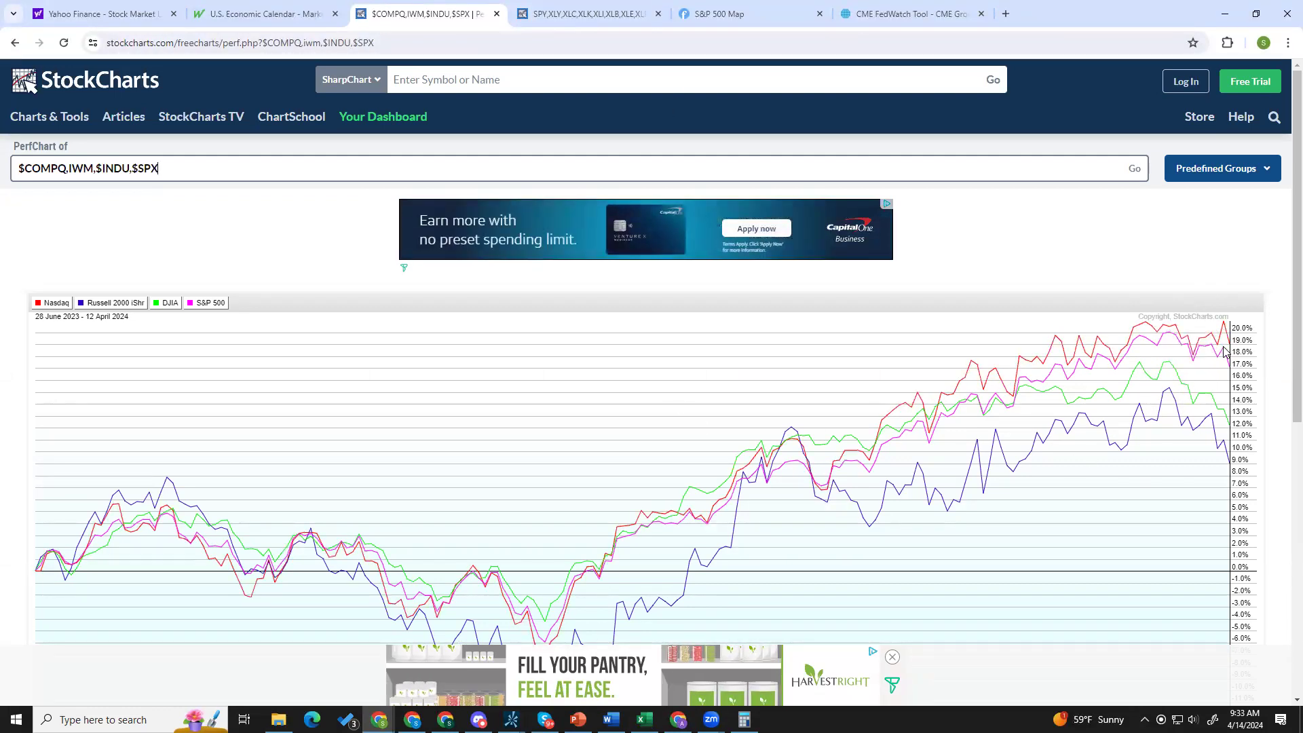
mouse_move(1225, 355)
mouse_move(1214, 399)
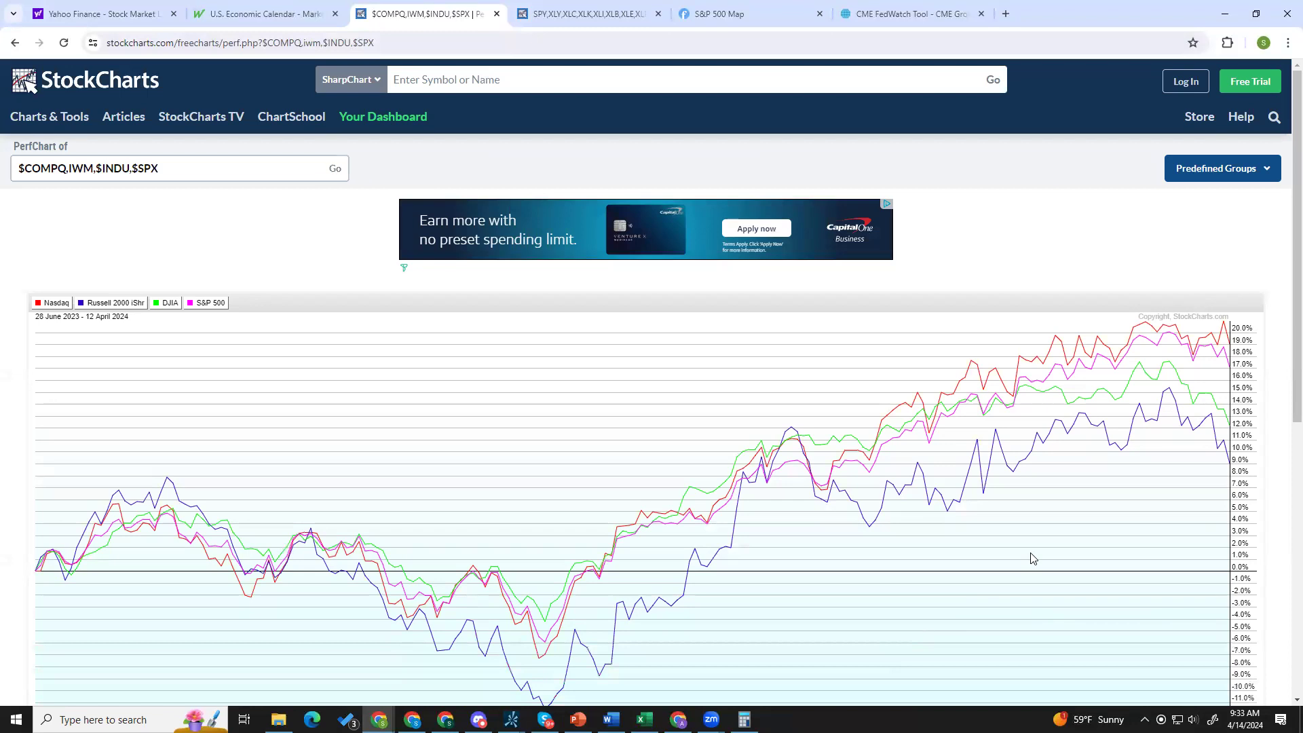
- Set the index performance chart's range to 133 days and compare how the indices have moved recently
scroll(1033, 558, down, 2)
click(1195, 607)
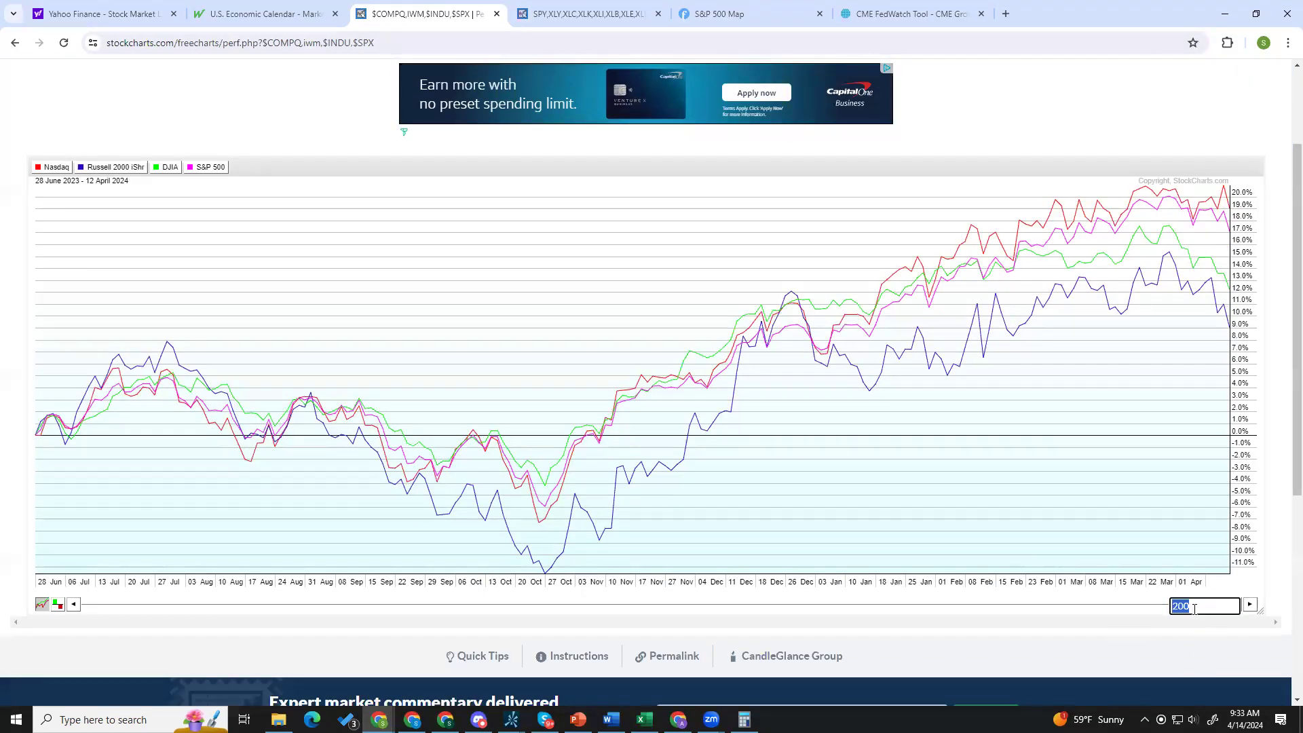
text(133)
key(Return)
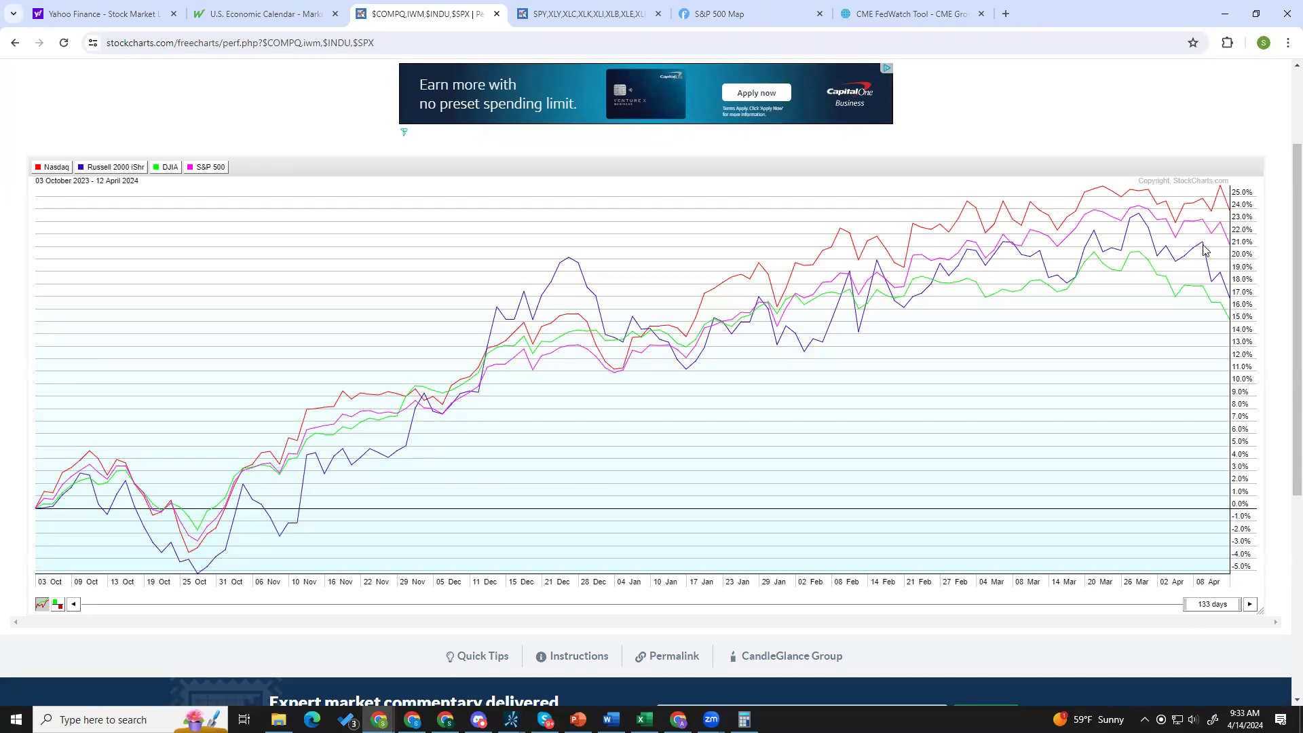
mouse_move(1202, 249)
mouse_move(1199, 293)
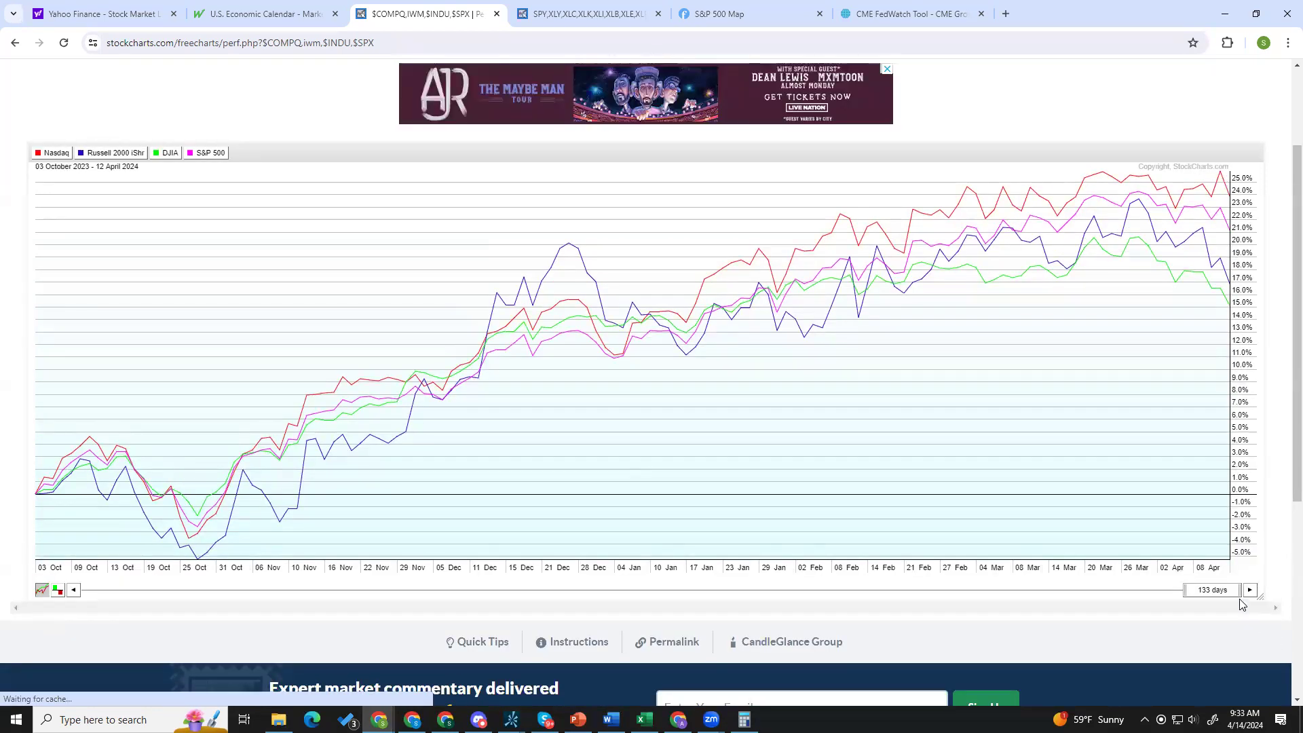
- Shorten the index performance chart's range to 66 days
click(1198, 590)
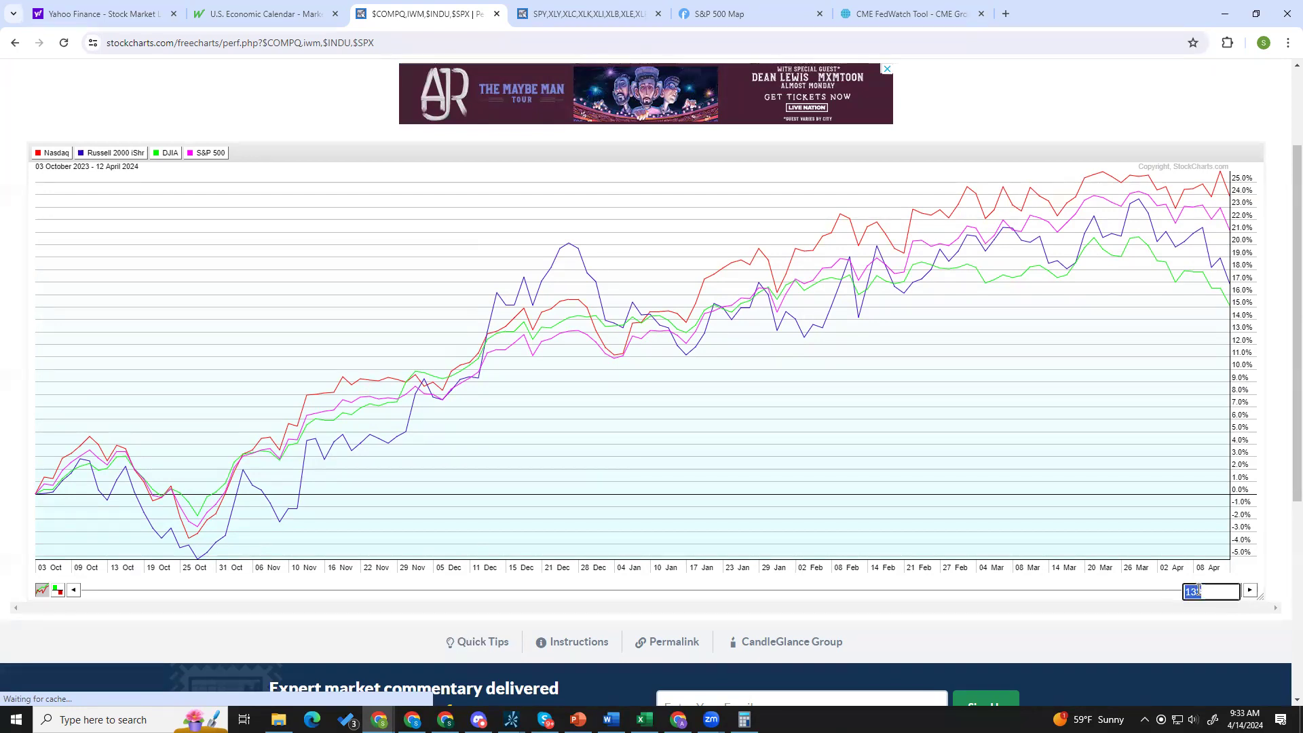
text(66)
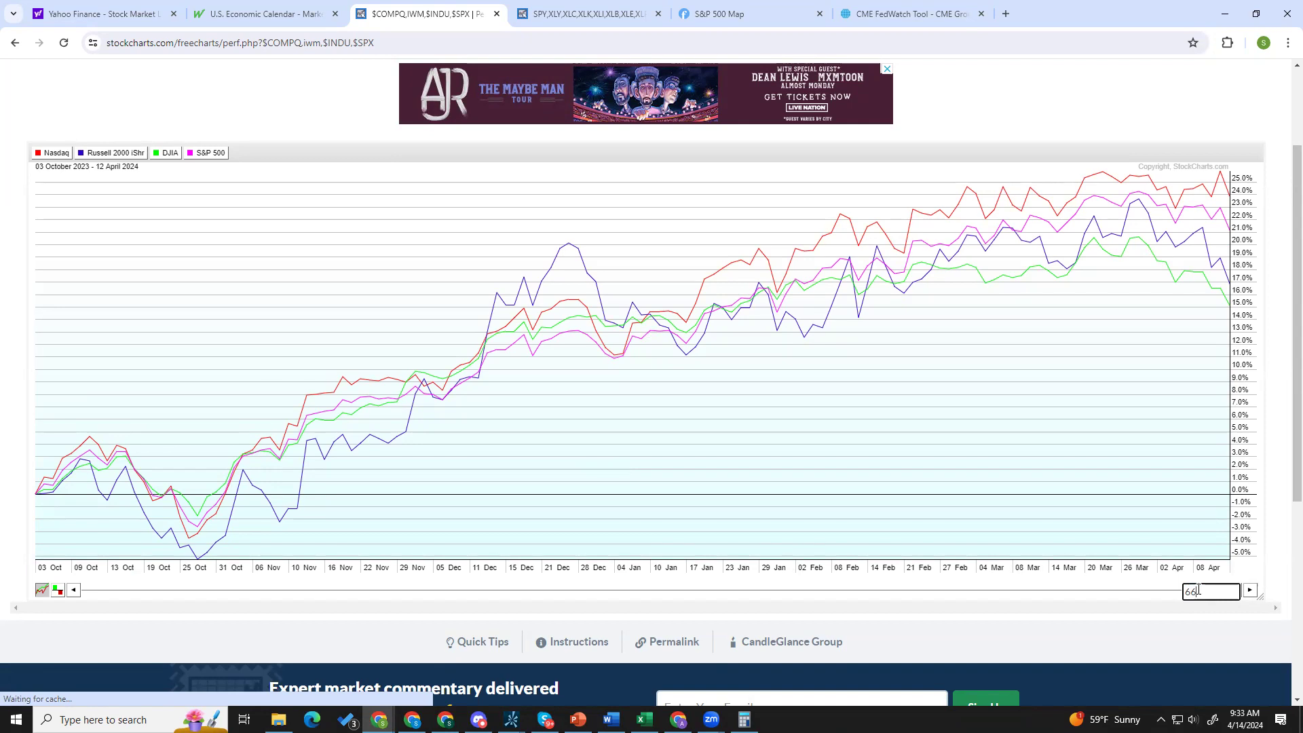
key(Return)
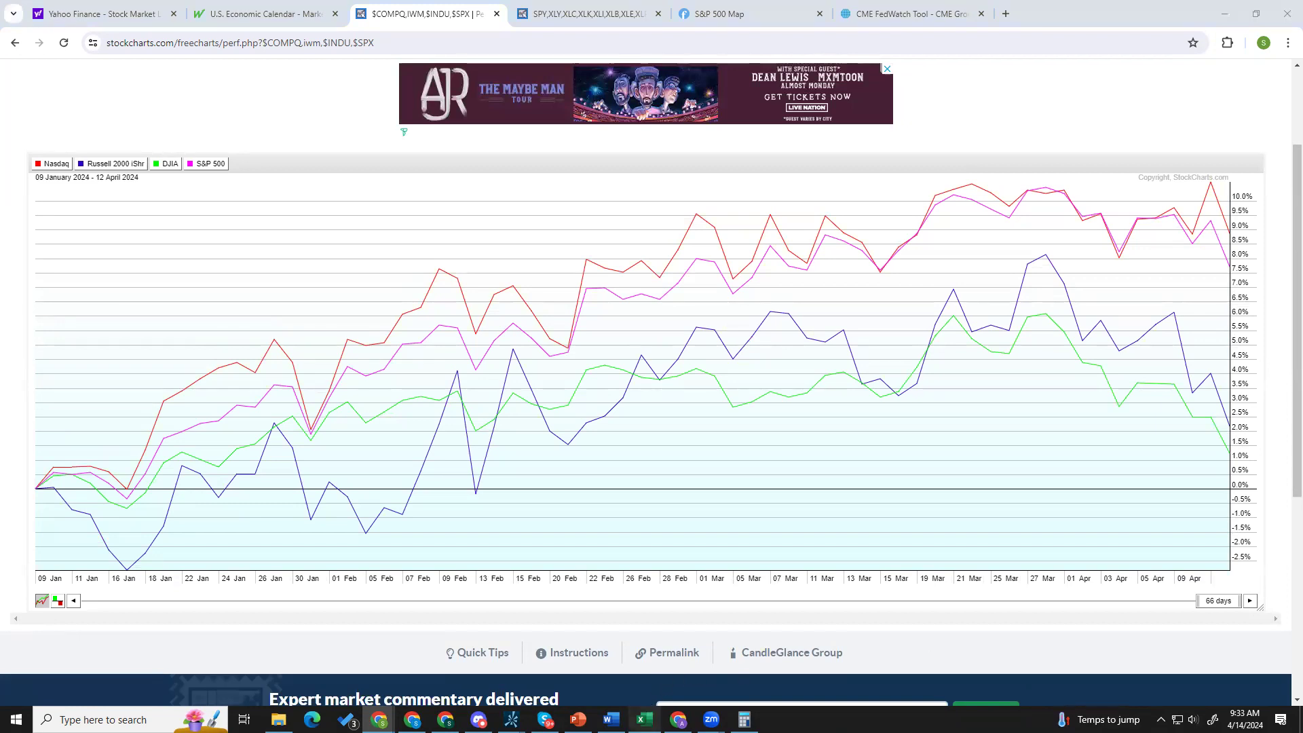
- Return to the Excel workbook and review the Major Market and Sector Rotation scores from 10-Mar to 14-Apr
click(643, 718)
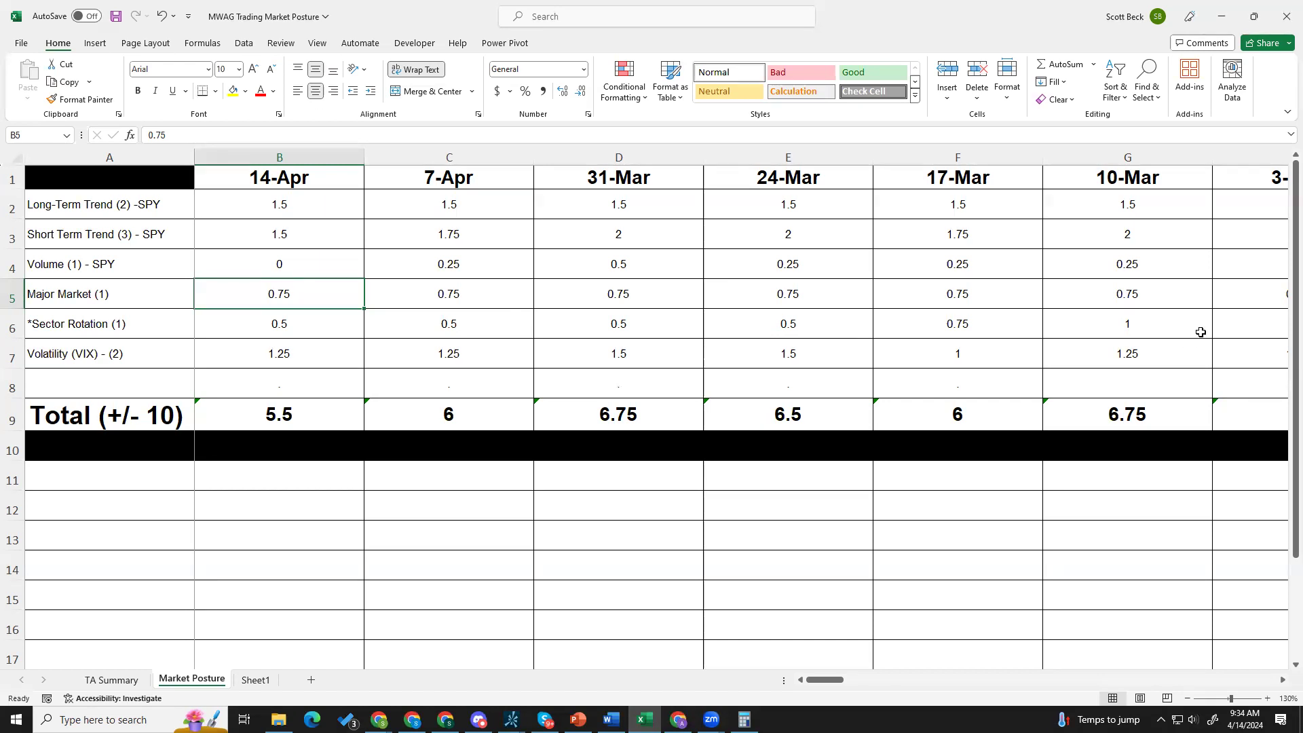
click(1161, 287)
drag(1082, 292, 690, 295)
drag(1090, 326, 346, 323)
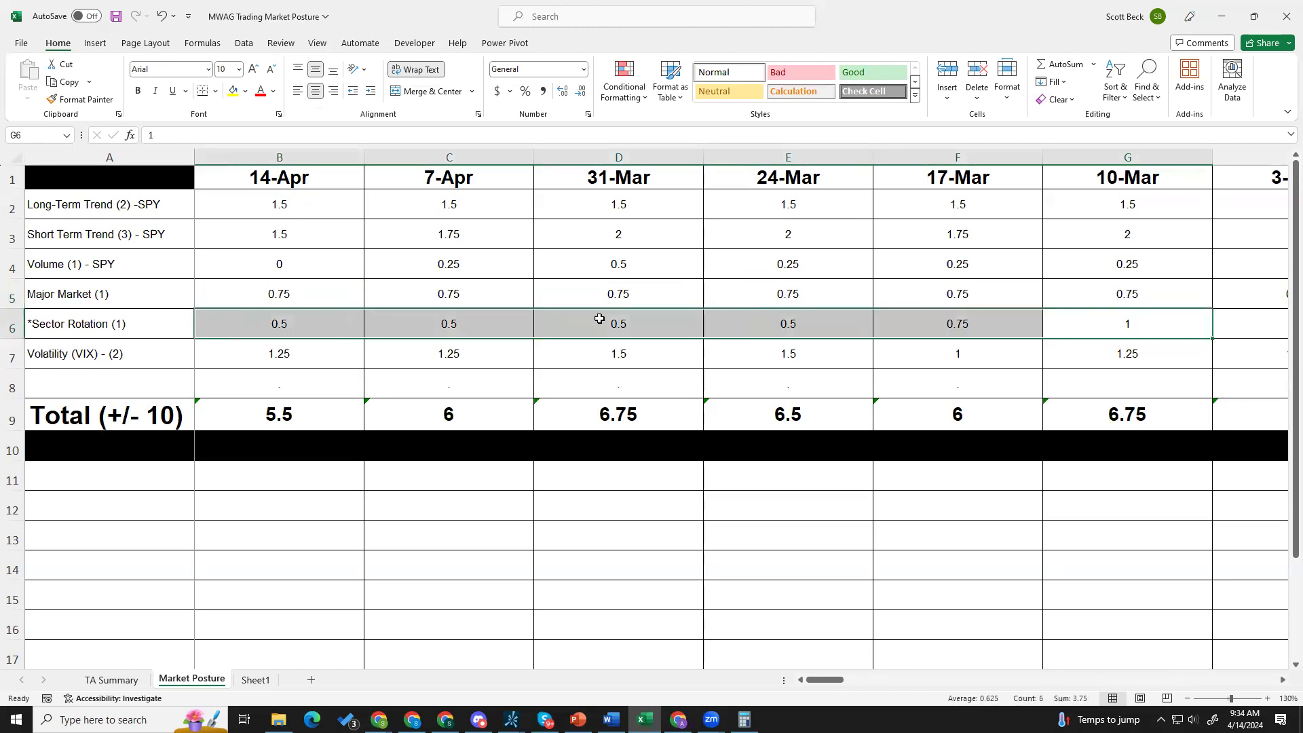
drag(1070, 291, 319, 299)
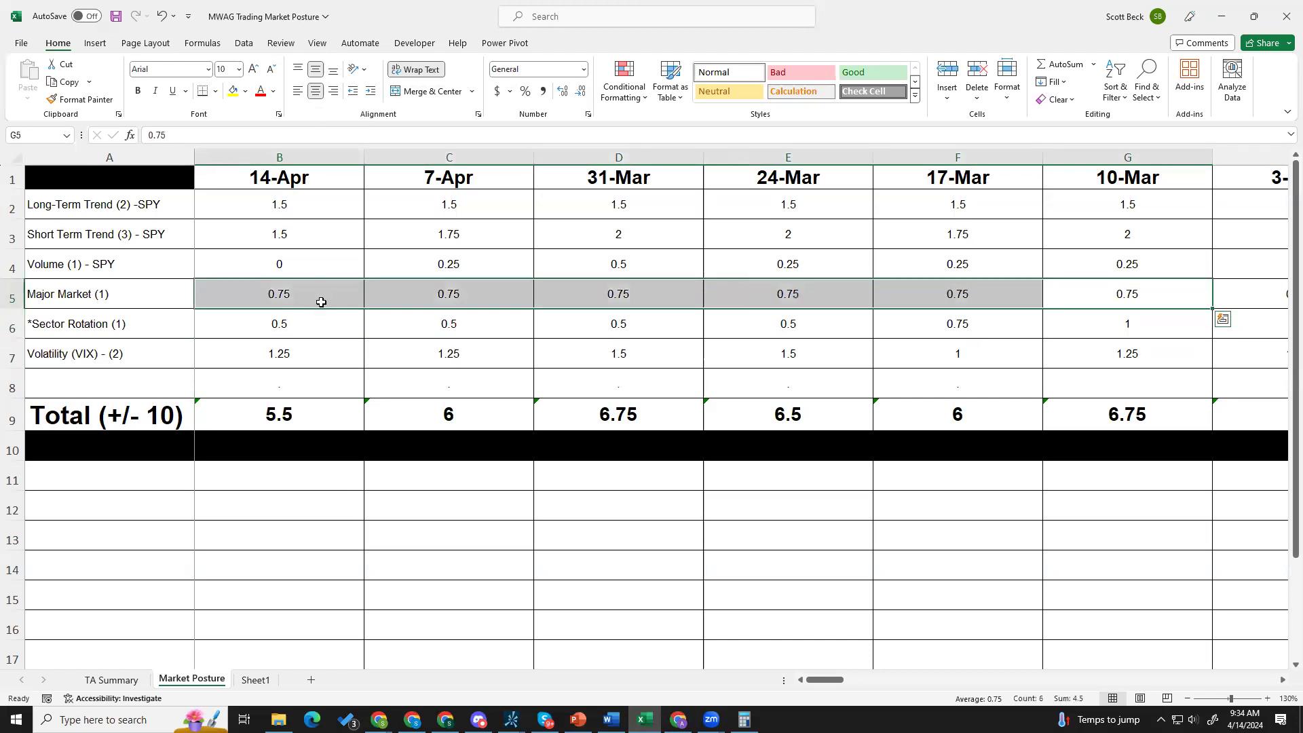
click(320, 323)
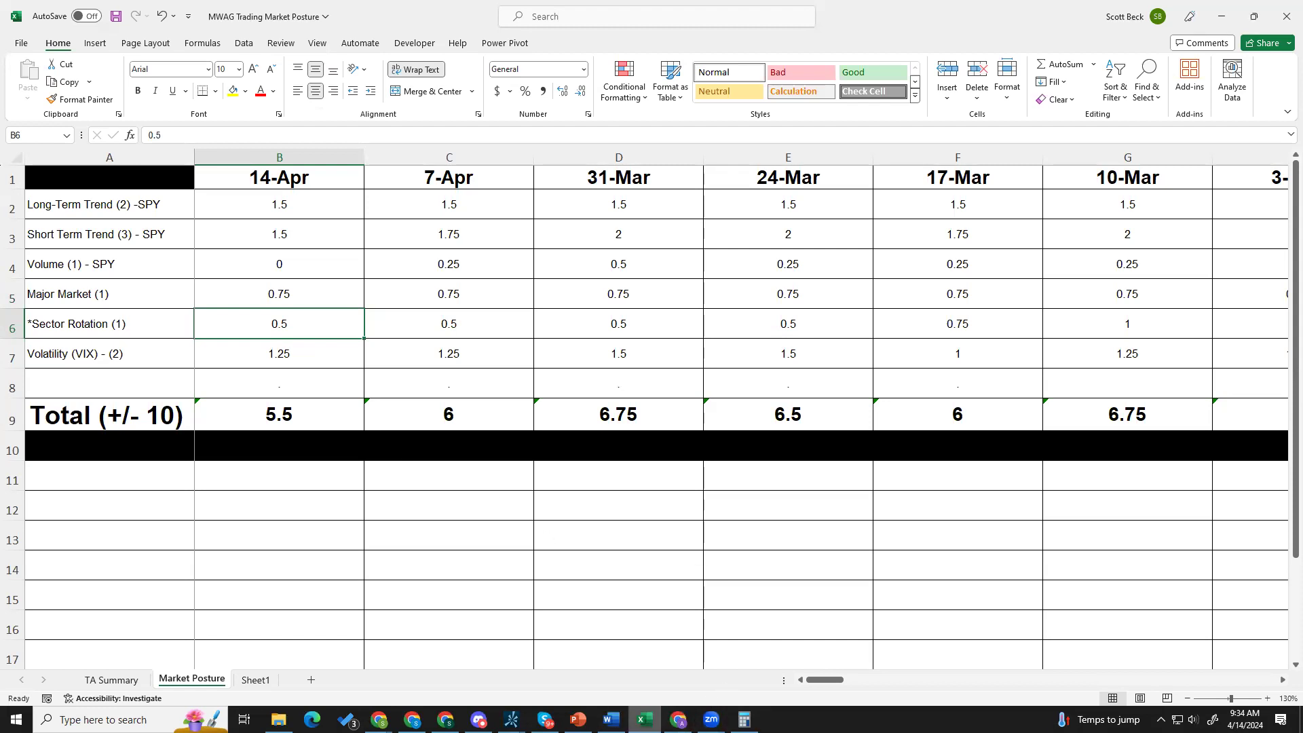
- Switch to Chrome's StockCharts sector performance chart with SPY and the XL sector funds, and close the ad covering it
mouse_move(445, 720)
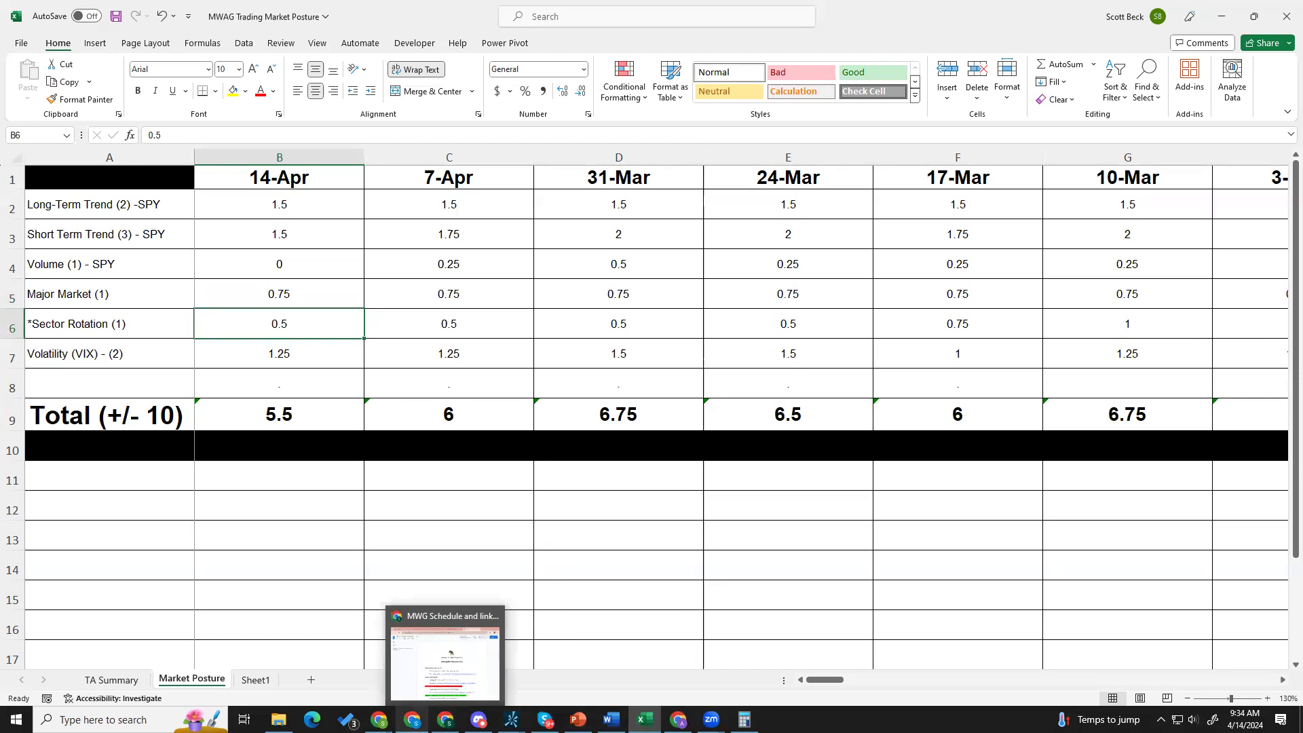
mouse_move(379, 719)
click(486, 666)
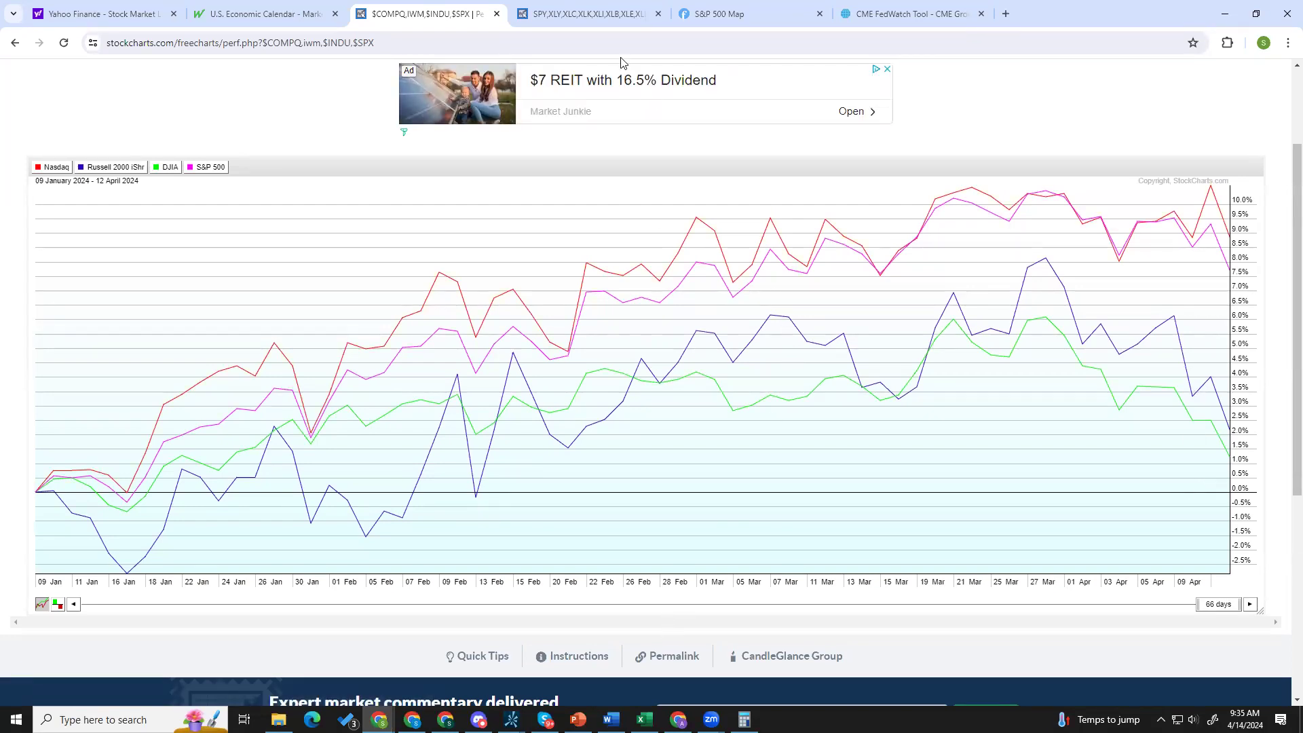
click(598, 15)
scroll(706, 483, down, 2)
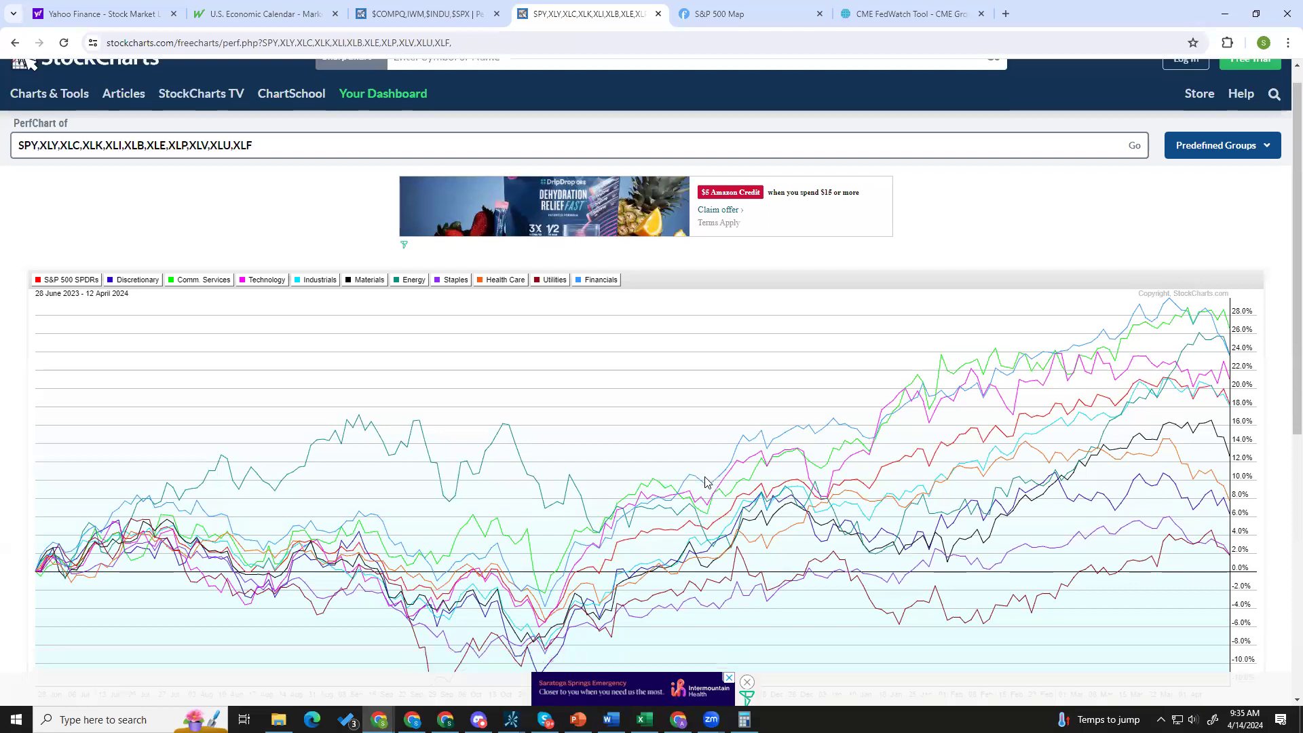
click(747, 682)
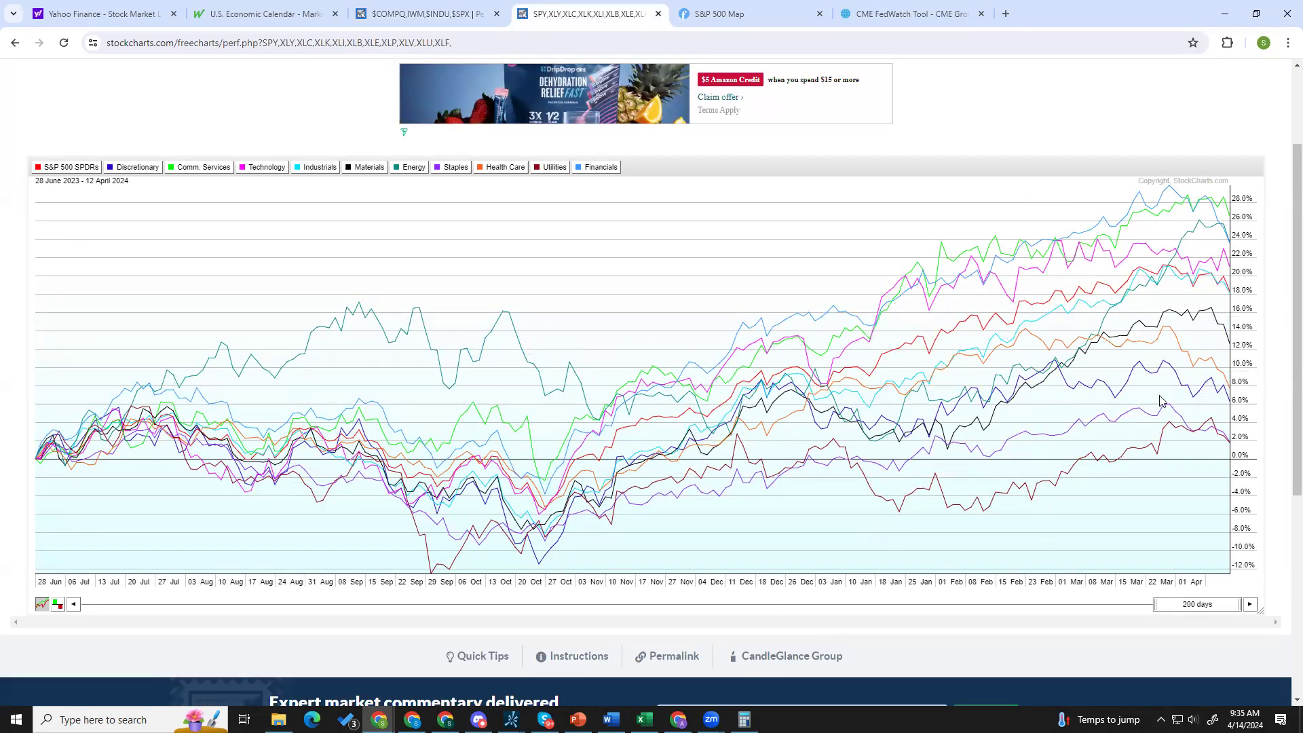
- Examine the recent performance of the individual sector lines, from the leaders down to Staples, over the 200-day range
mouse_move(1203, 204)
mouse_move(1202, 226)
mouse_move(1227, 254)
mouse_move(1200, 273)
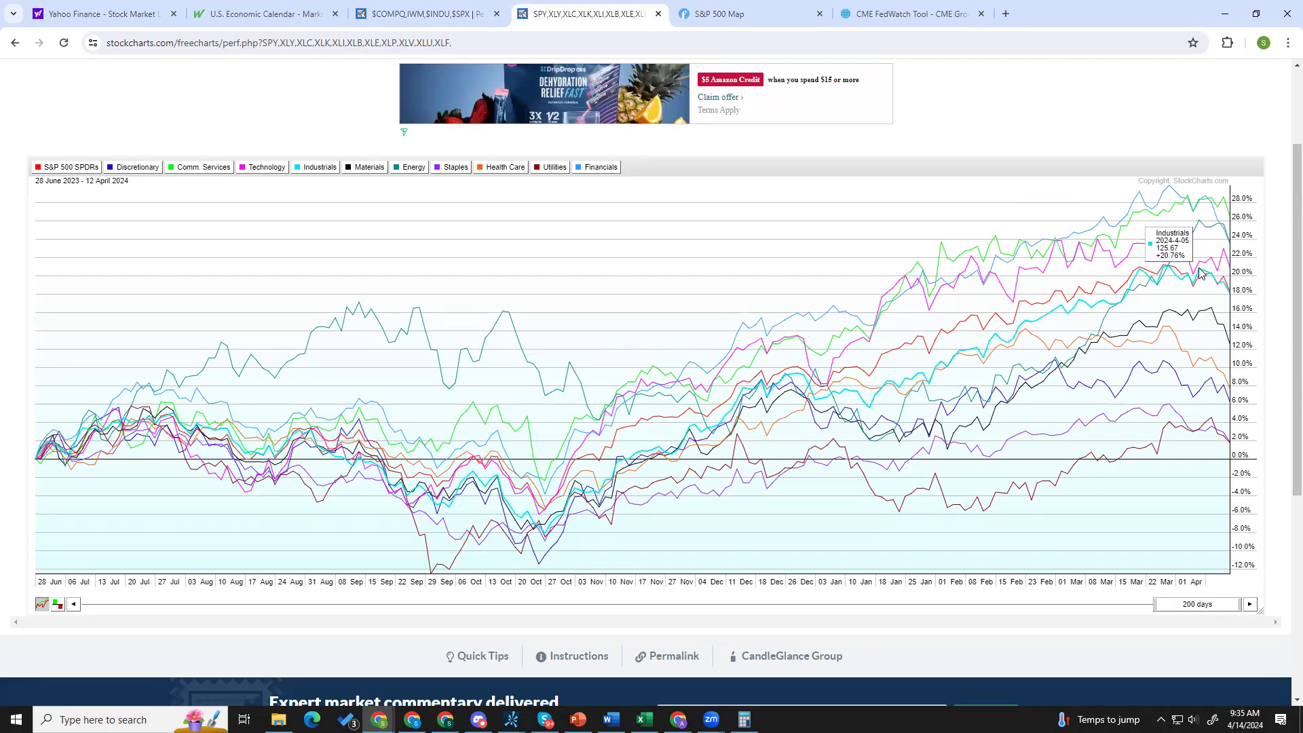
mouse_move(1215, 314)
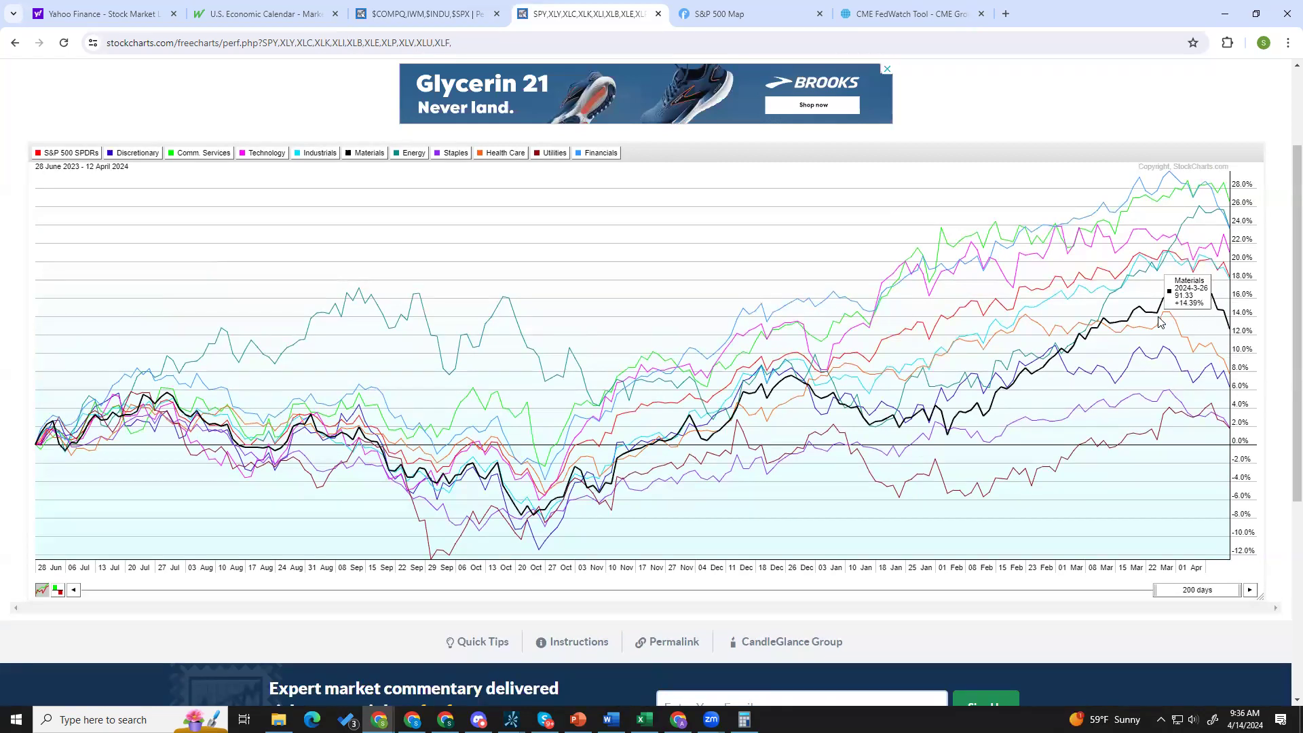
mouse_move(1166, 320)
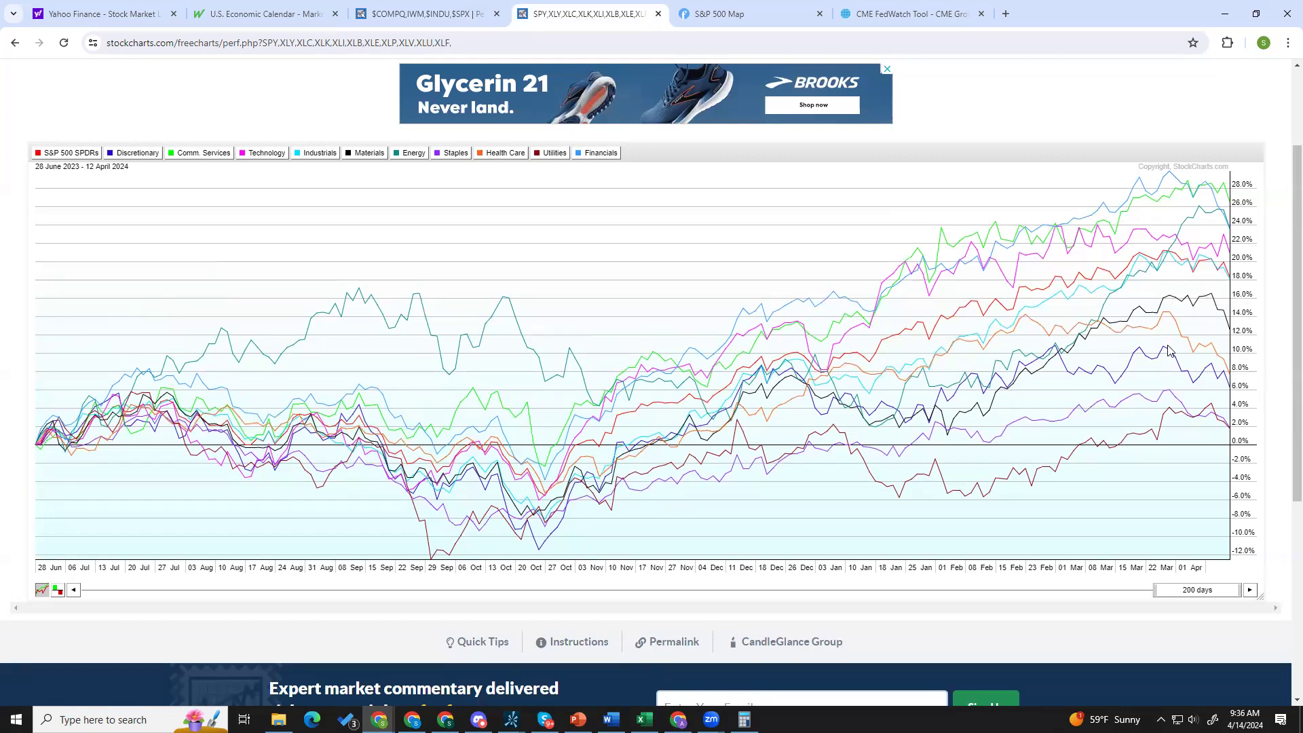
mouse_move(1165, 353)
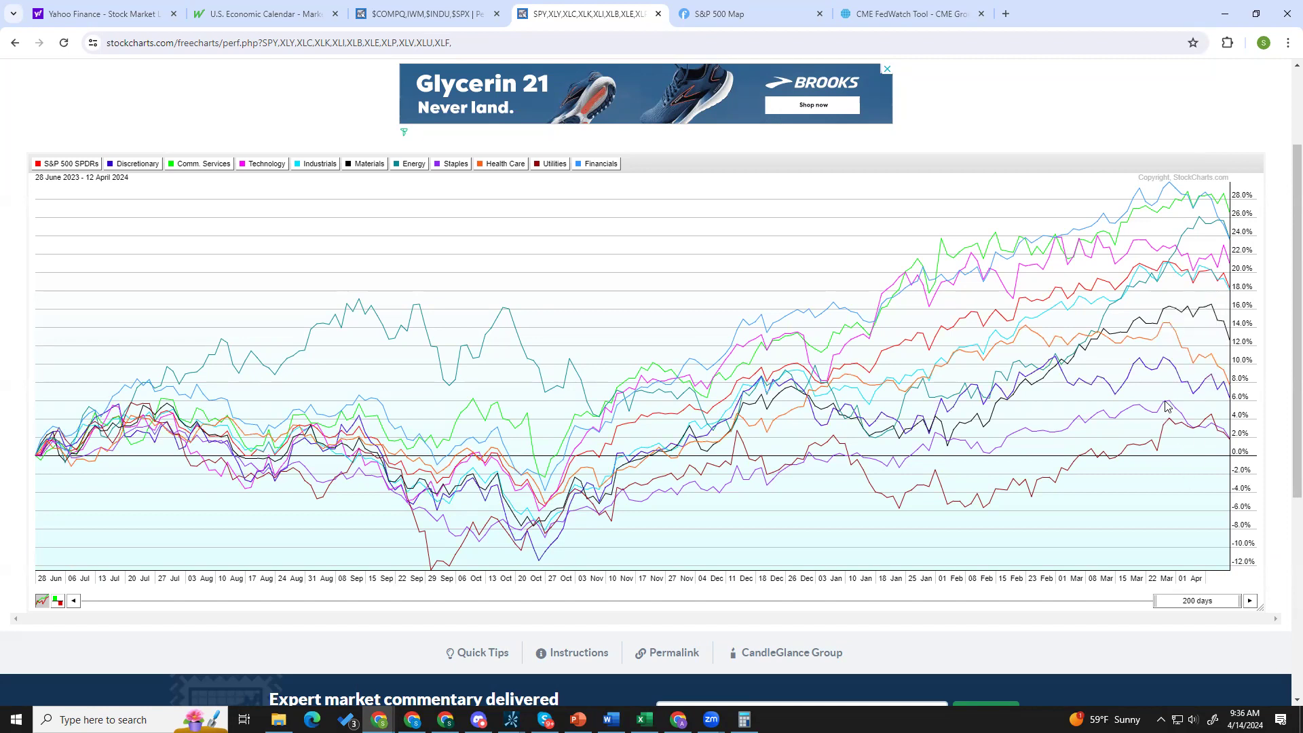
mouse_move(1169, 406)
- Set the sector performance chart's range to 133 days and compare the leading sectors with Energy and the laggards
click(1188, 603)
text(133)
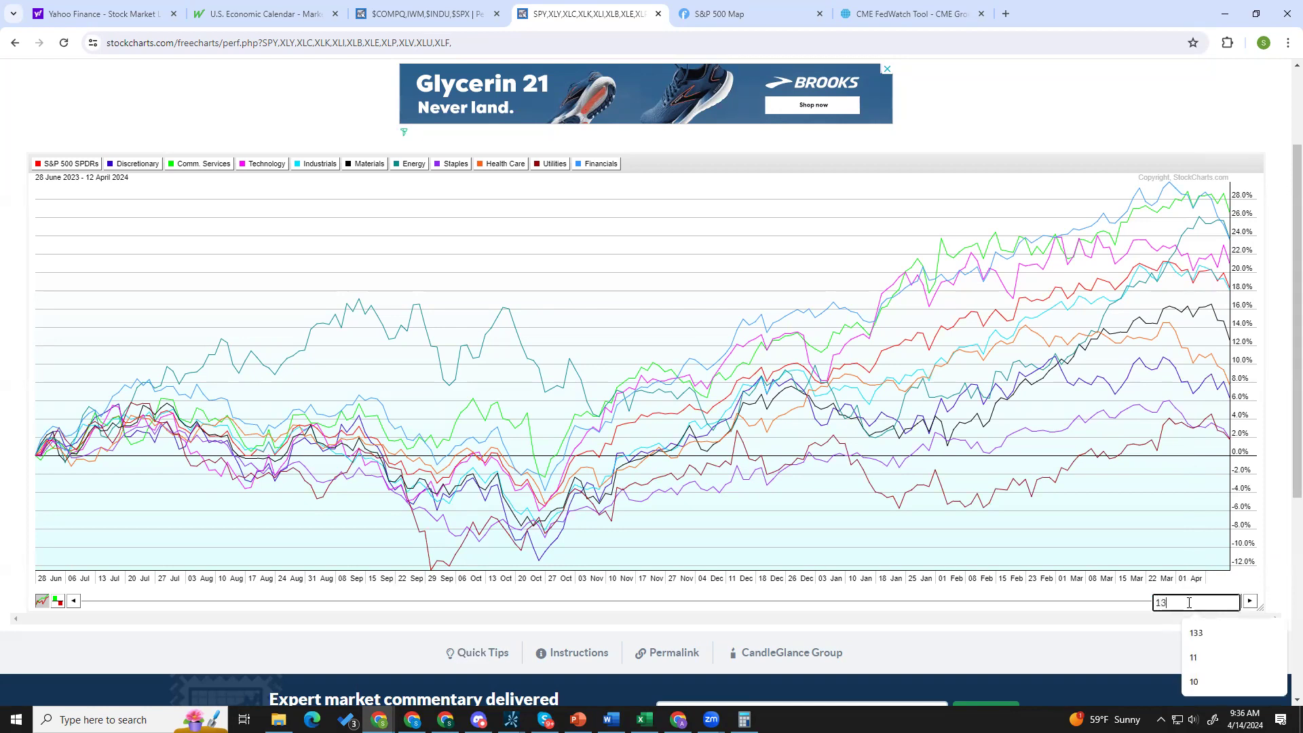
key(Return)
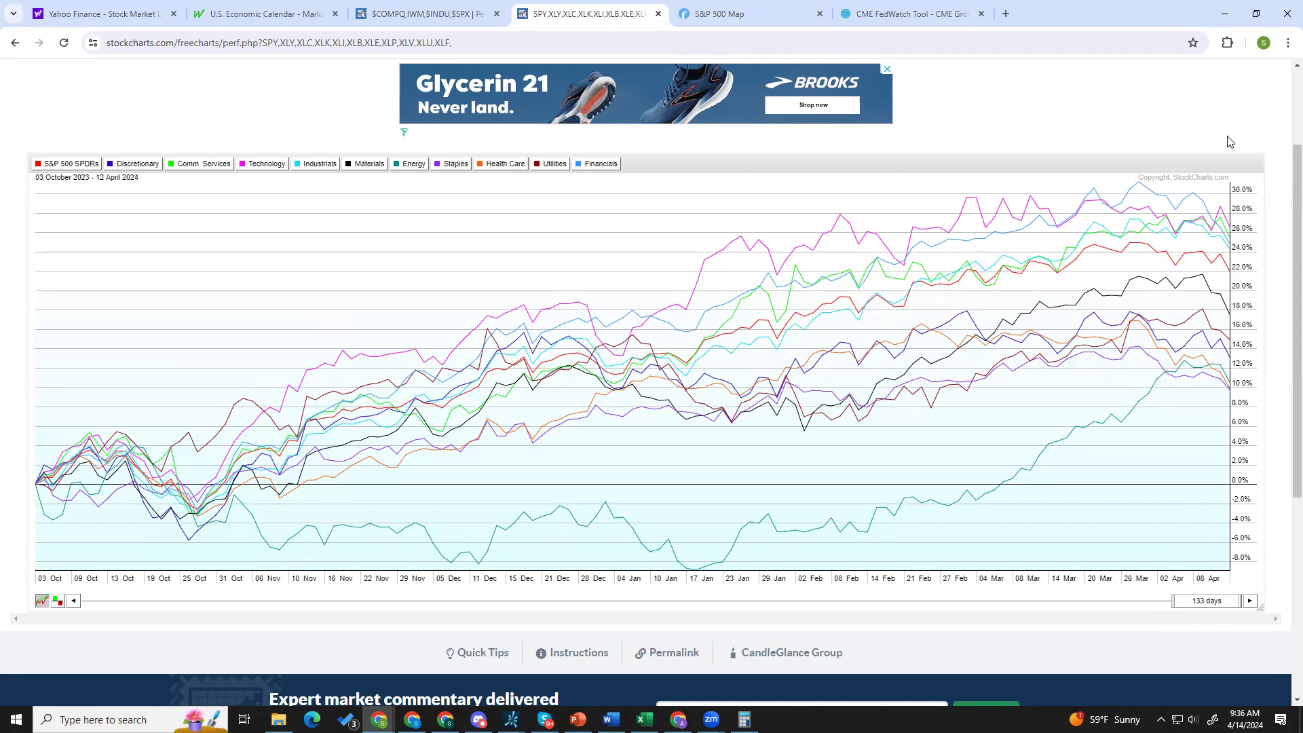
mouse_move(1197, 198)
mouse_move(1114, 419)
mouse_move(1212, 381)
- Shorten the sector chart's range to 66 days and check the Health Care line in early April
click(1206, 602)
text(66)
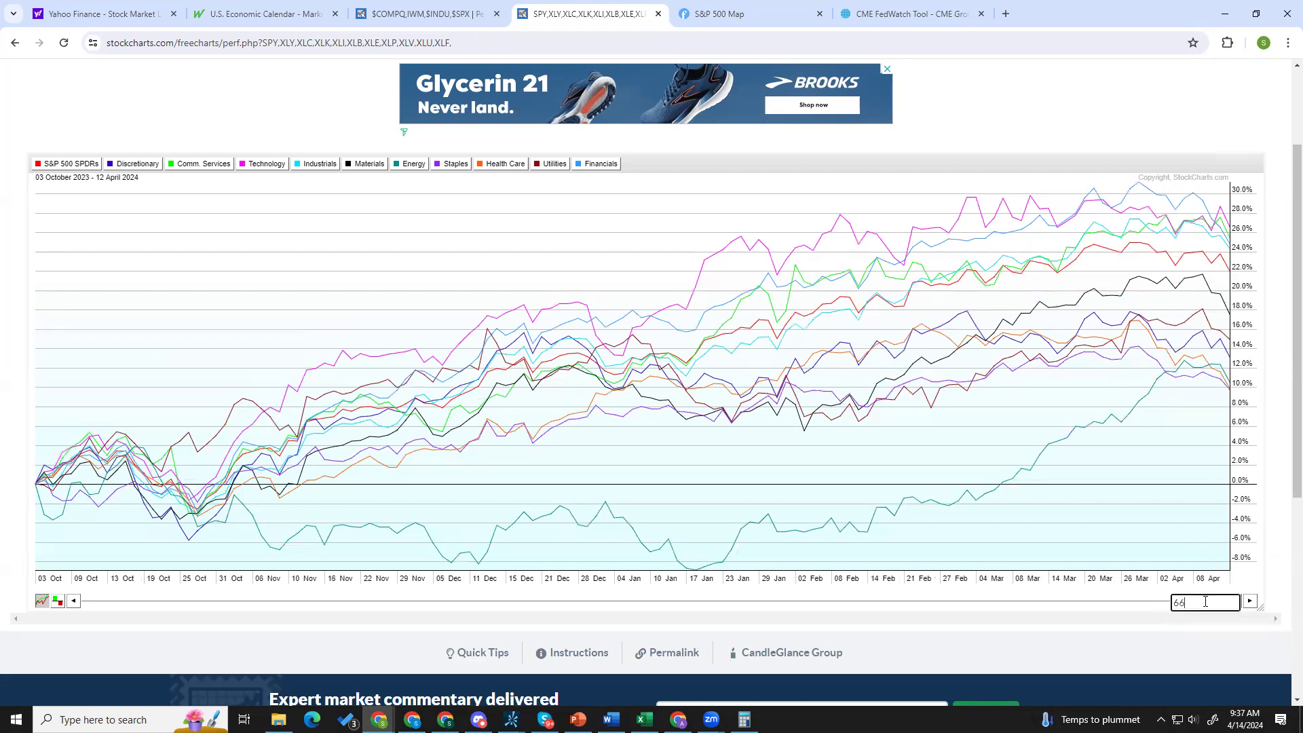
key(Return)
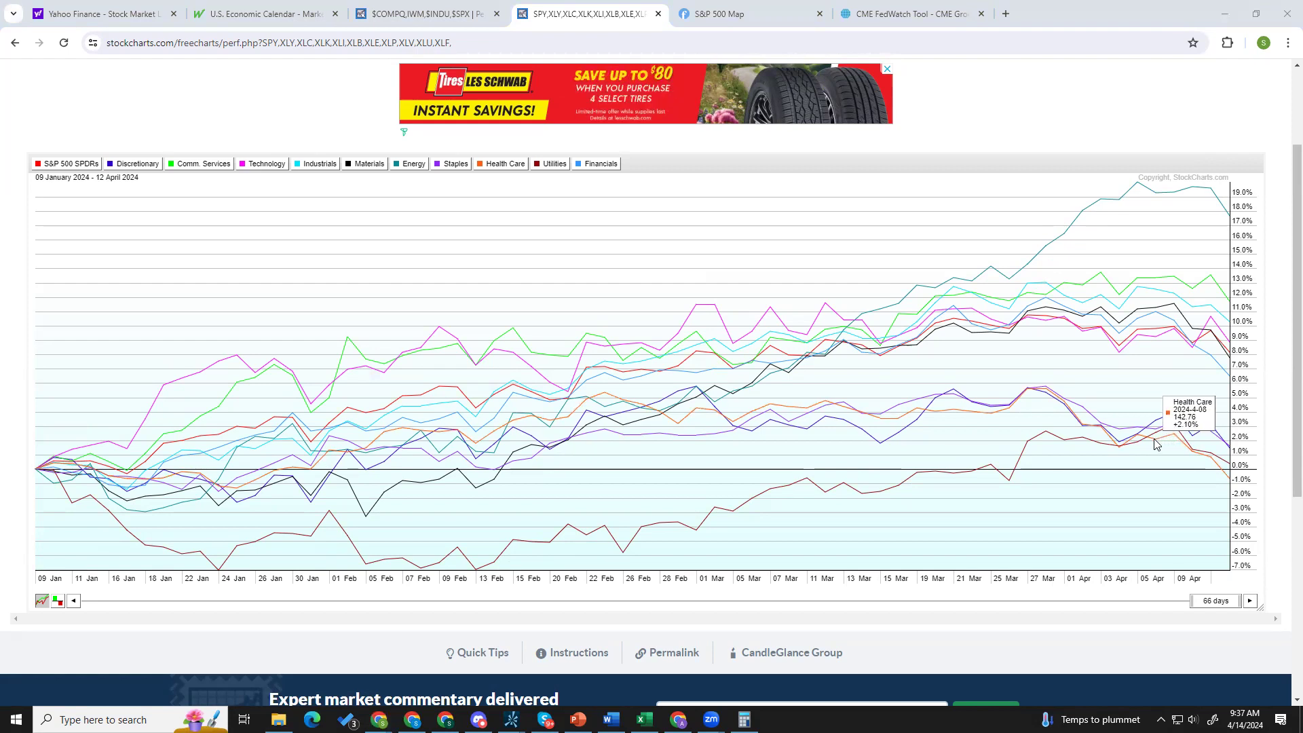
mouse_move(1158, 445)
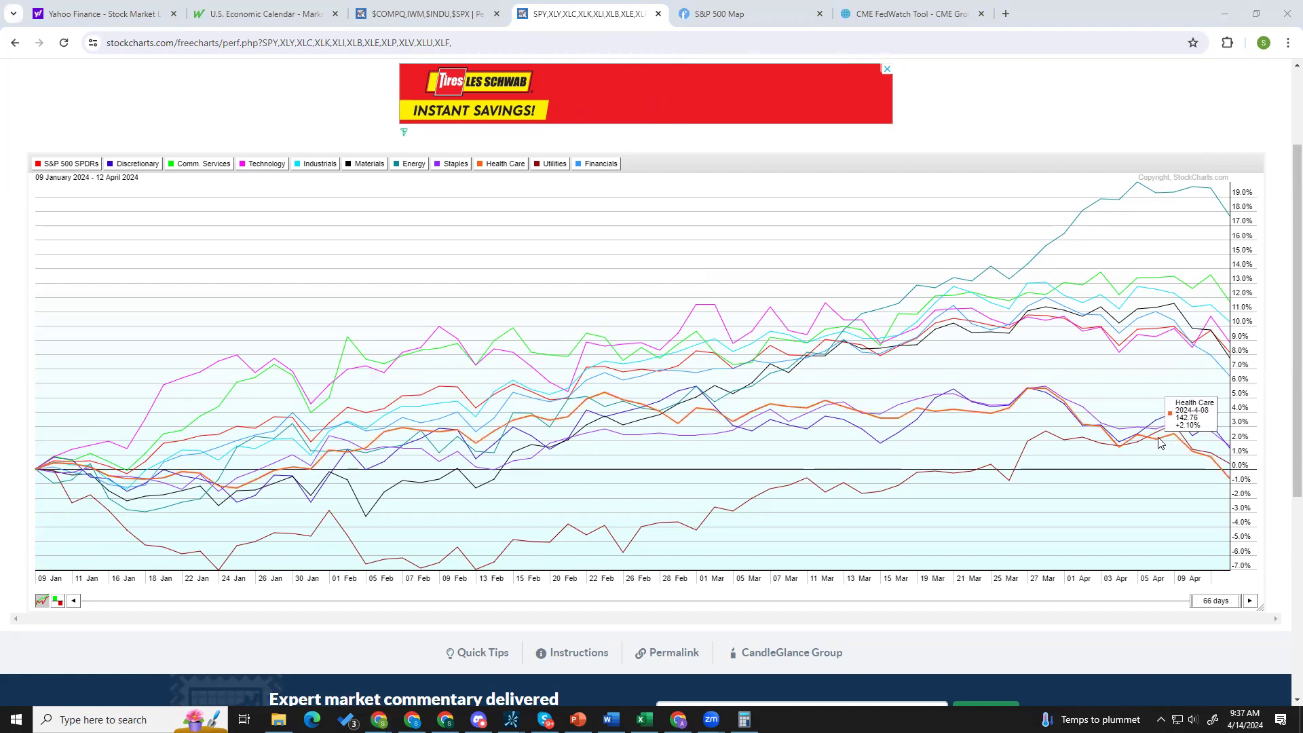
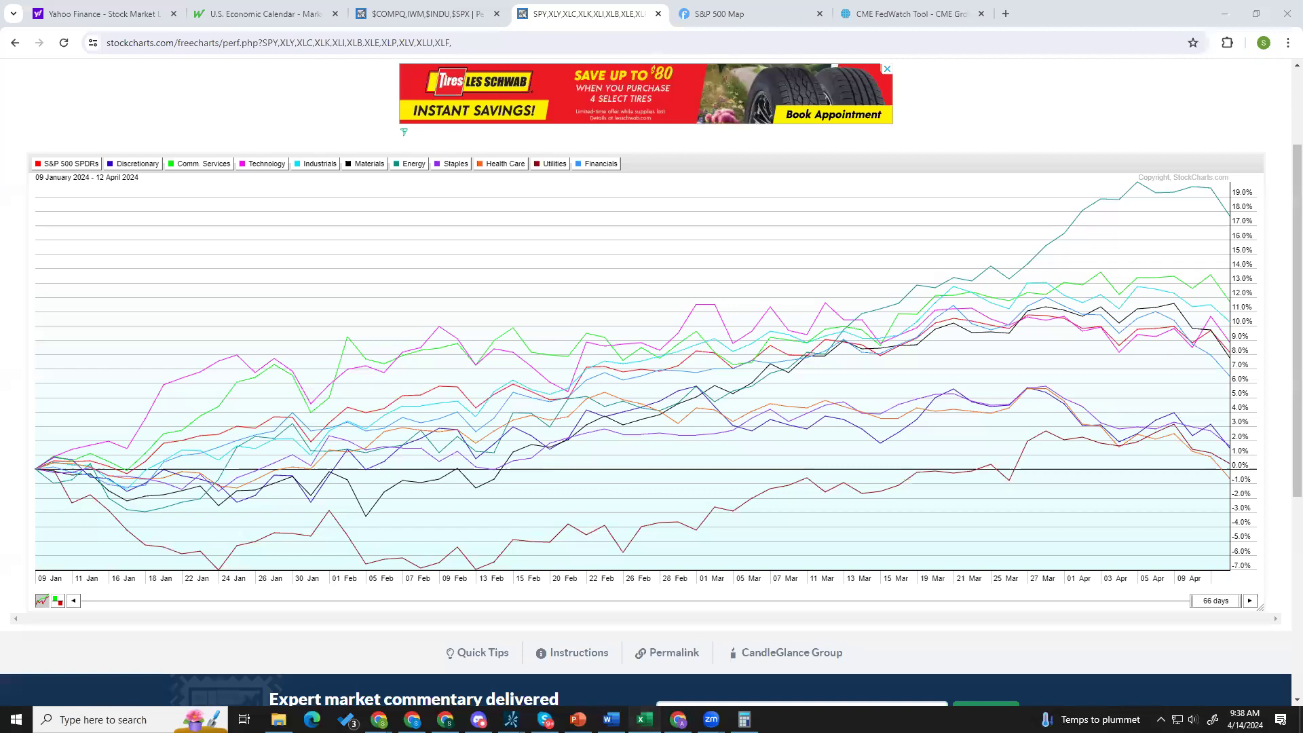
- Switch back to the Excel workbook and reduce its maximized window so the sector chart shows behind it
click(644, 718)
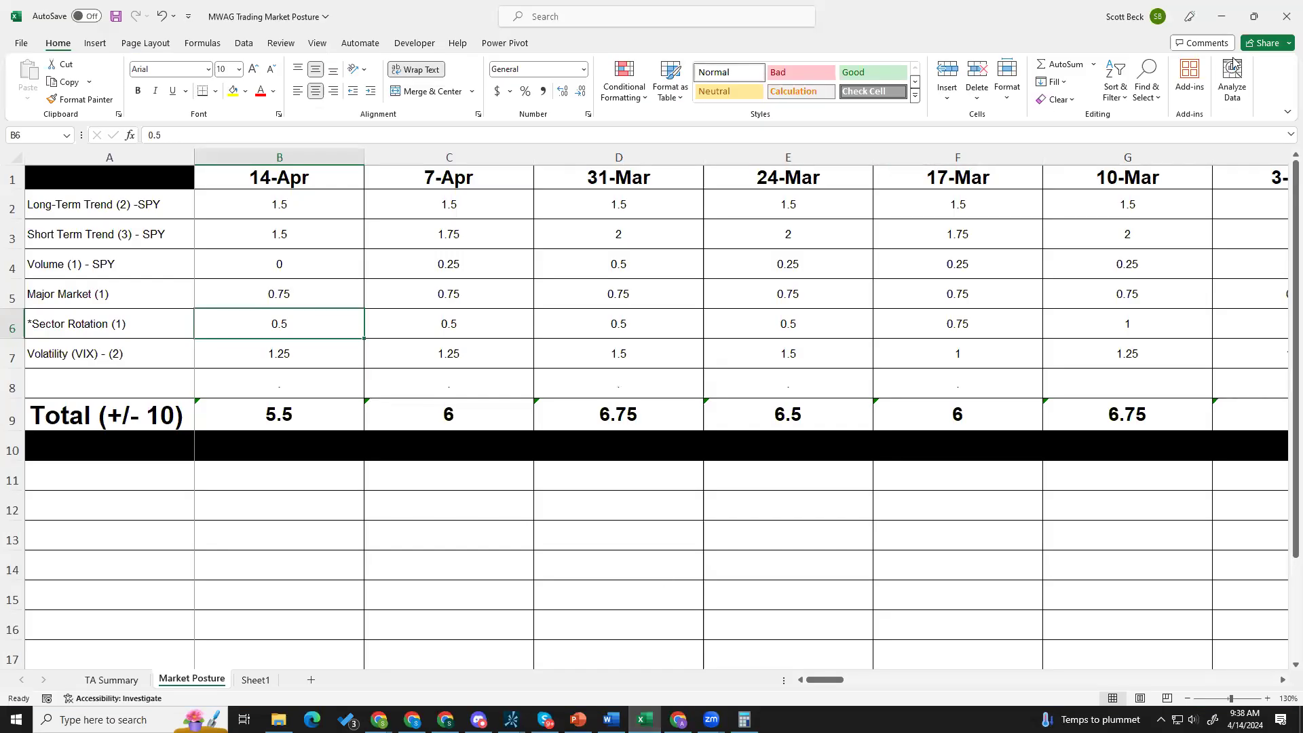
double_click(1059, 19)
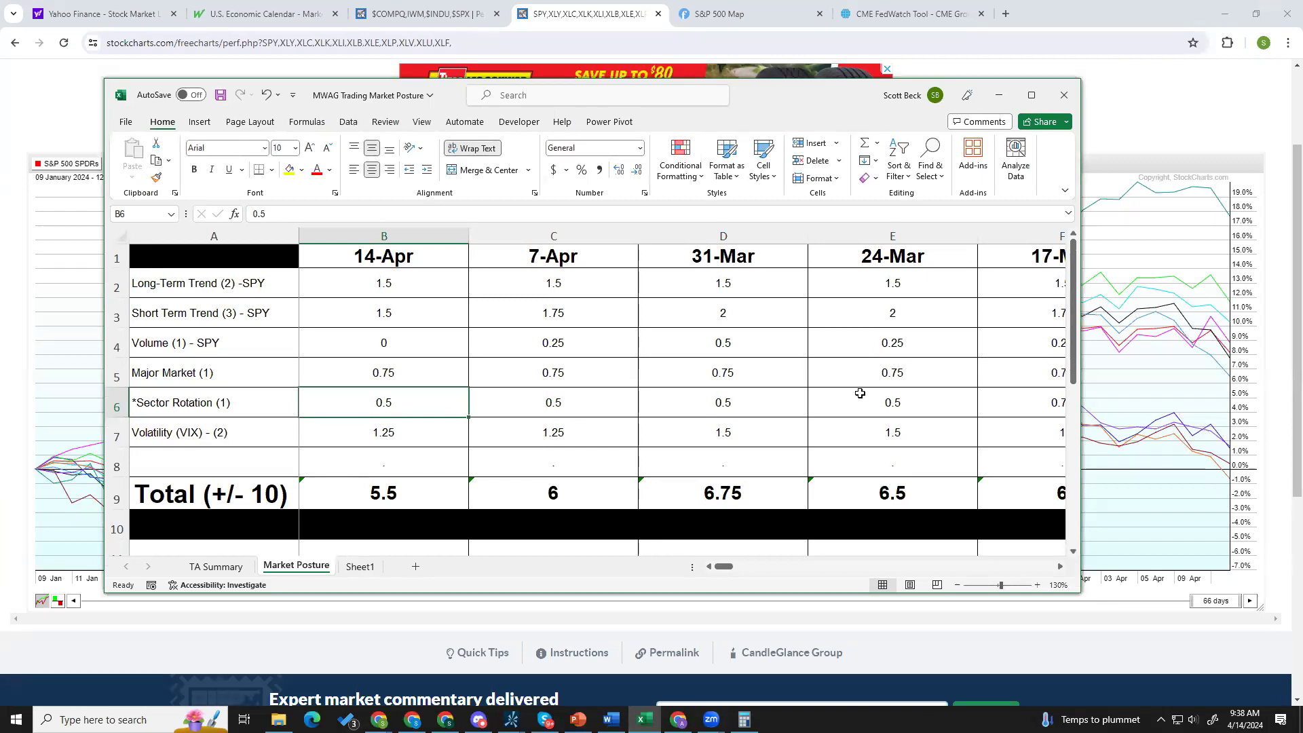
- Bring the sector performance chart back to the front and check the latest Industrials and Energy lines over 66 days
click(1199, 268)
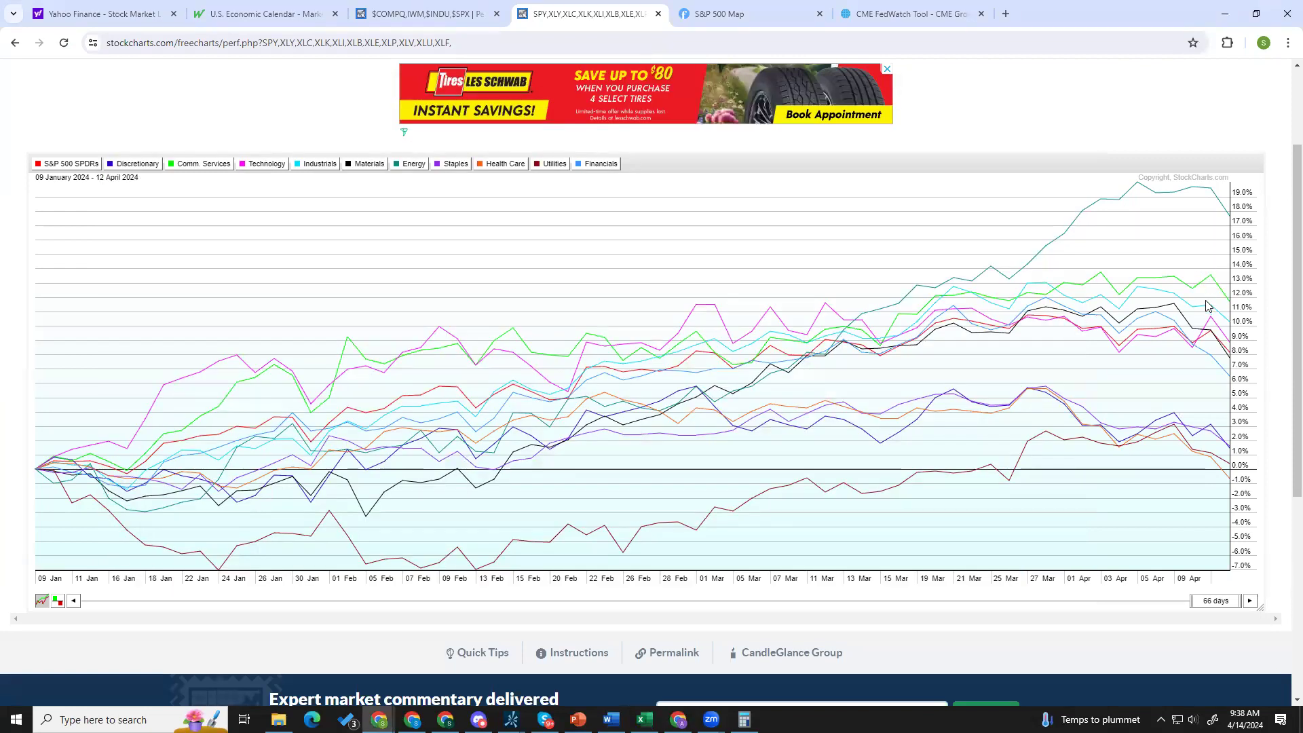
mouse_move(1214, 313)
mouse_move(1212, 193)
mouse_move(1140, 185)
- Set the sector performance chart's range to 22 days and compare Energy with the other sector lines
click(1209, 600)
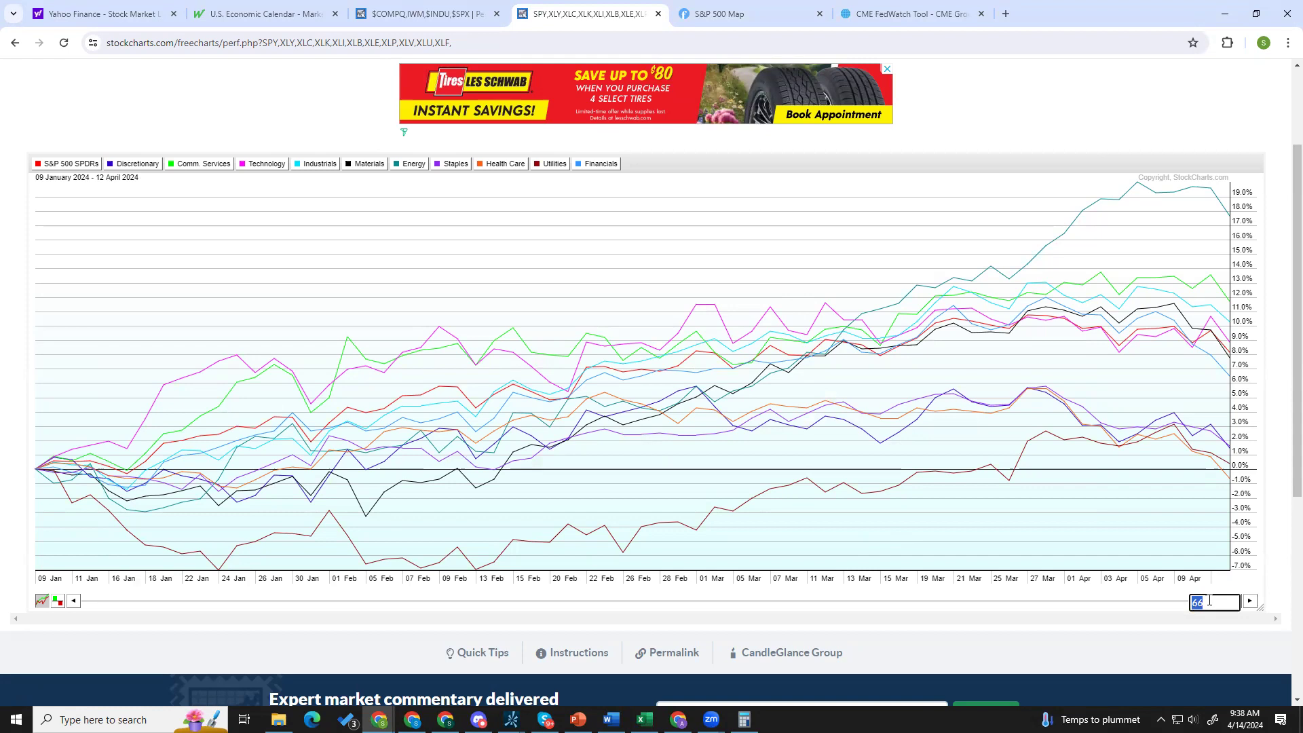
text(22)
key(Return)
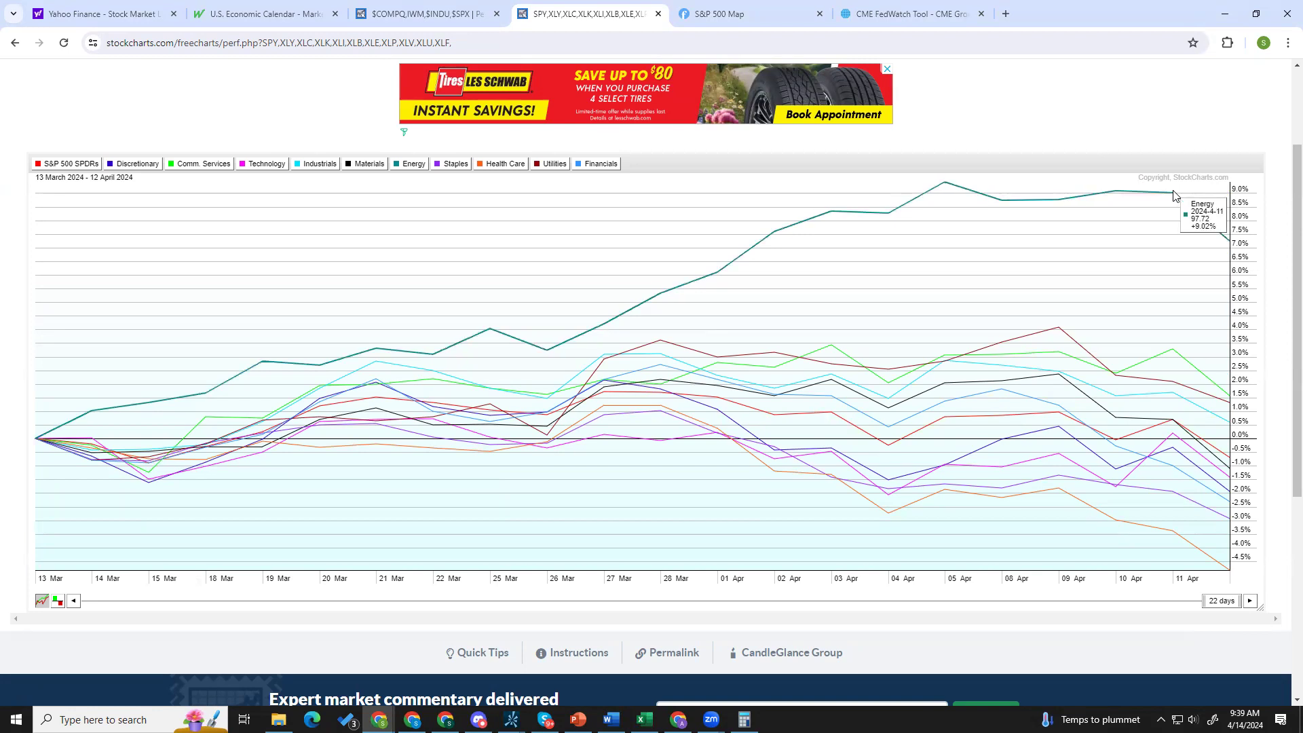
mouse_move(1061, 331)
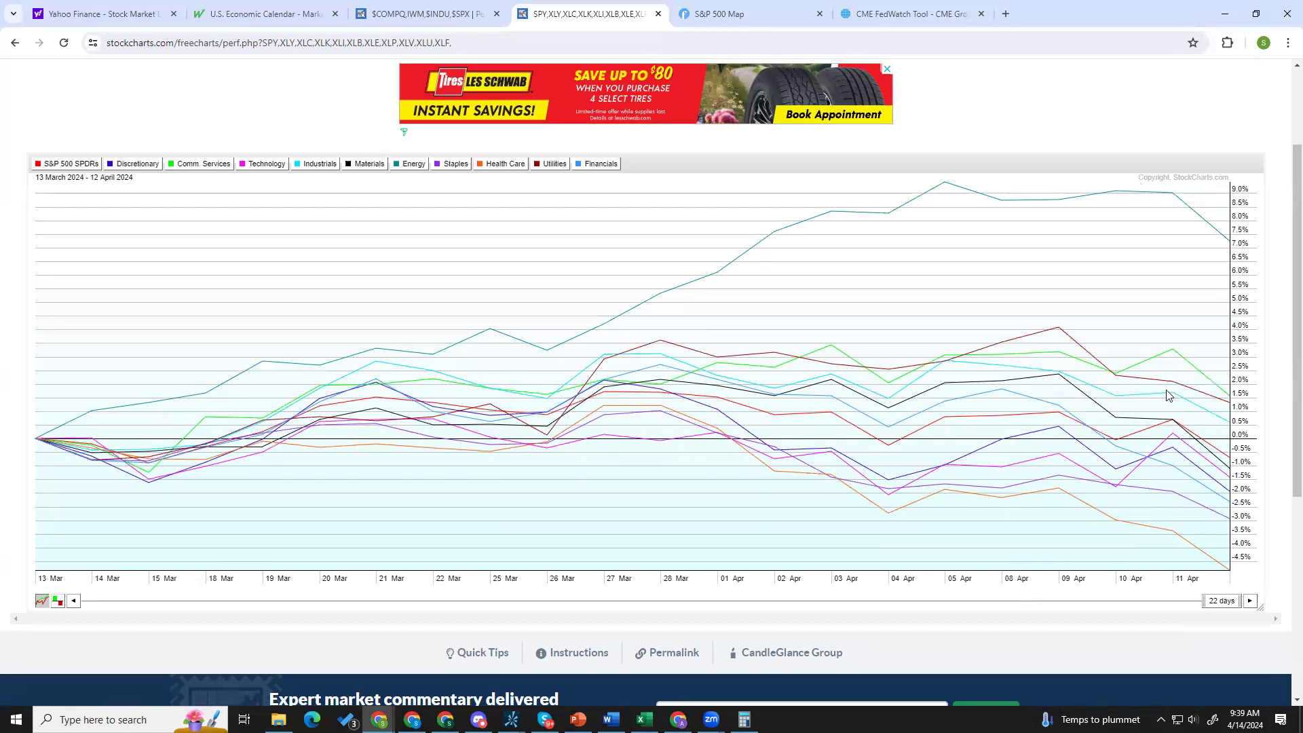
mouse_move(1176, 356)
mouse_move(1174, 399)
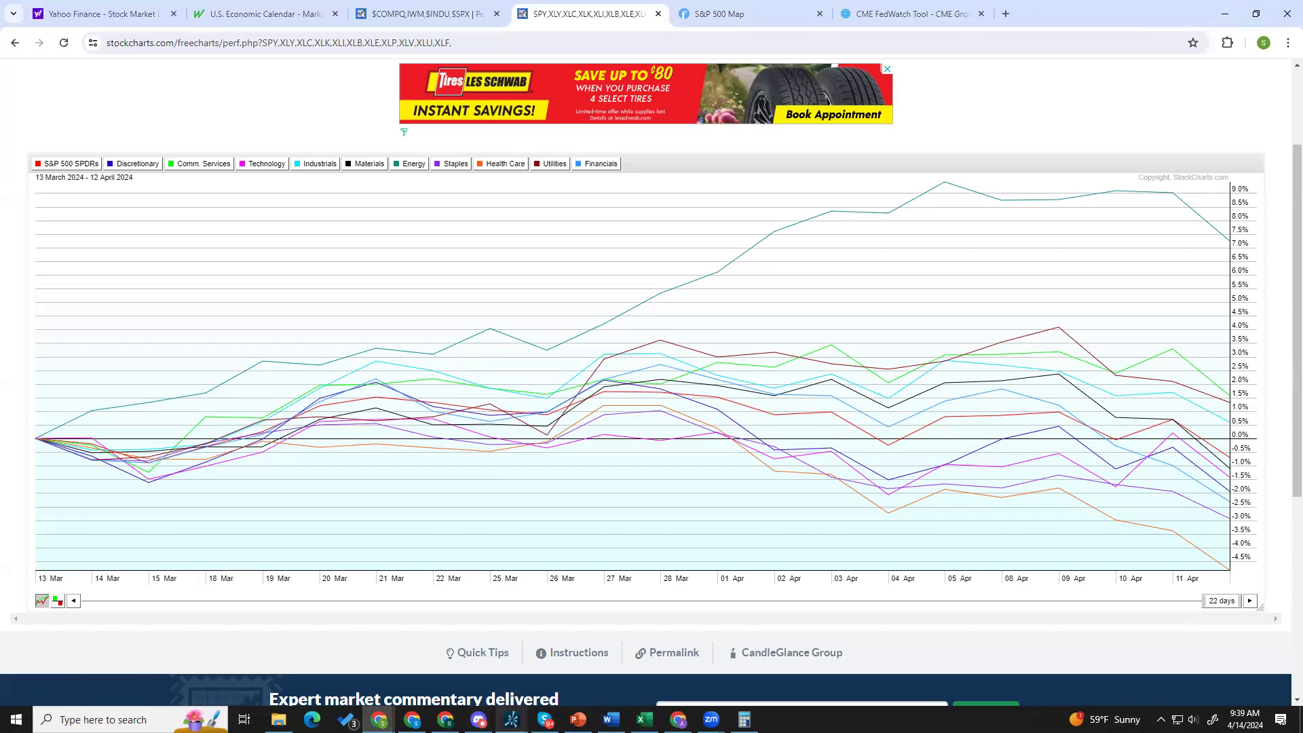
- Switch to the thinkorswim chart, set its time frame to 6 months daily and load the VIX symbol
mouse_move(512, 718)
click(642, 676)
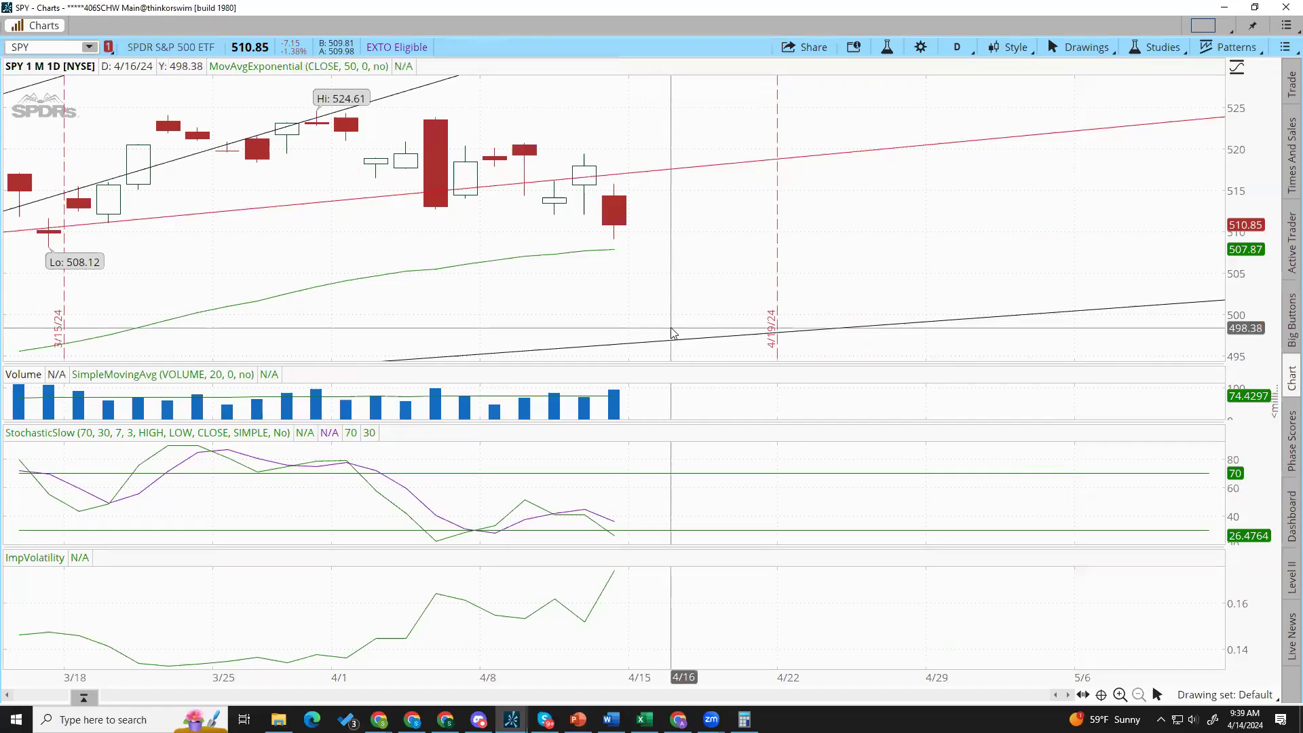
click(957, 49)
click(1103, 290)
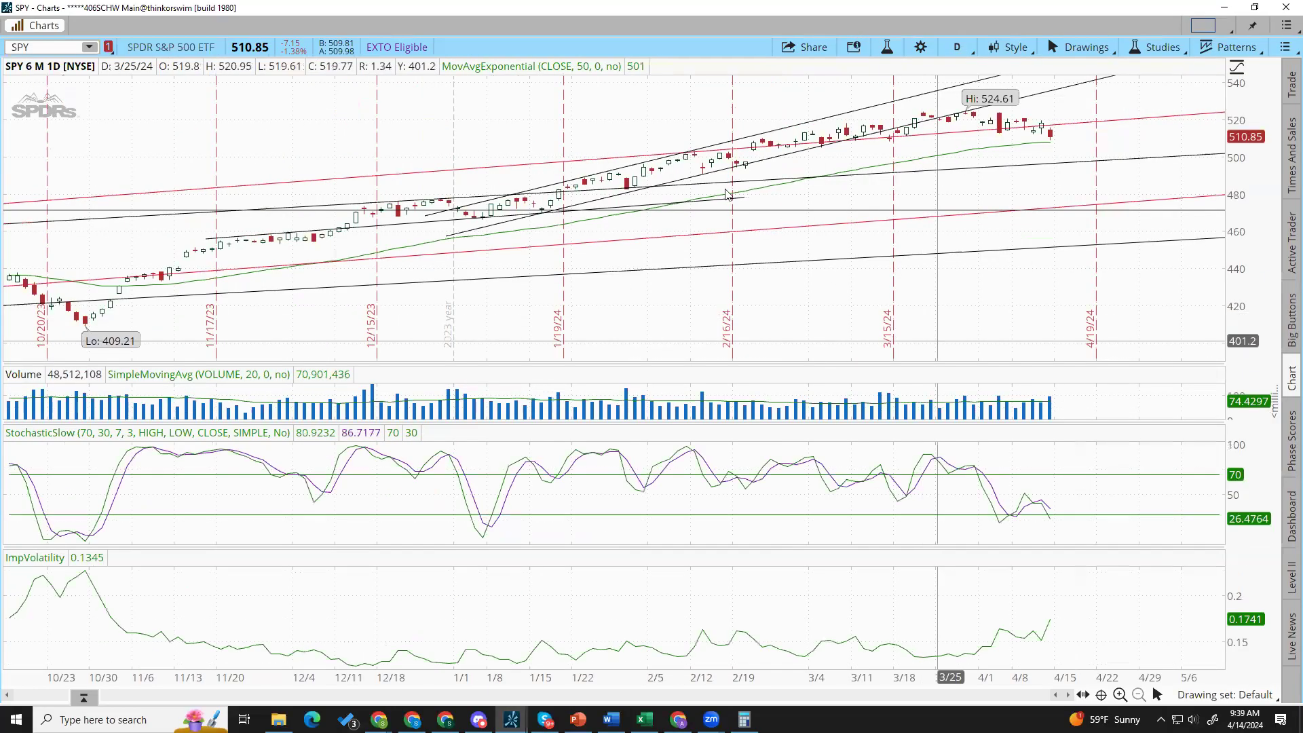
click(39, 45)
text(VIX)
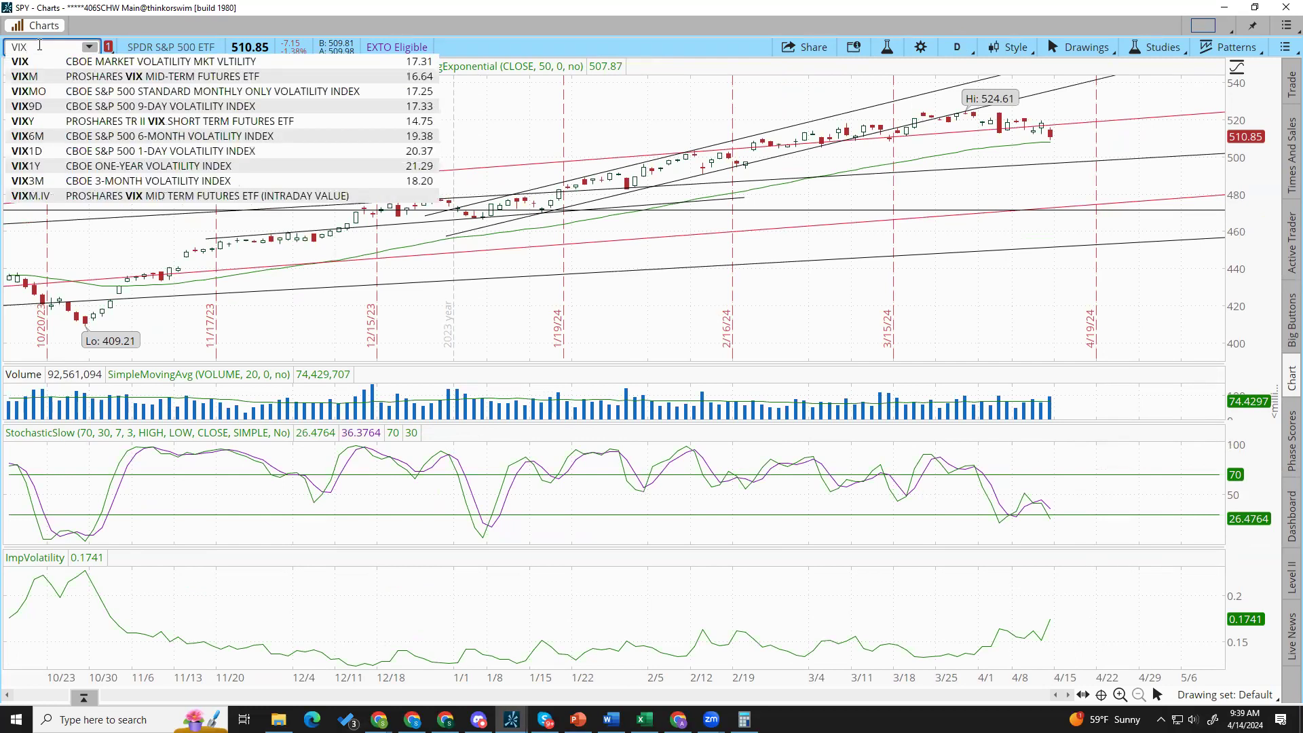
key(Return)
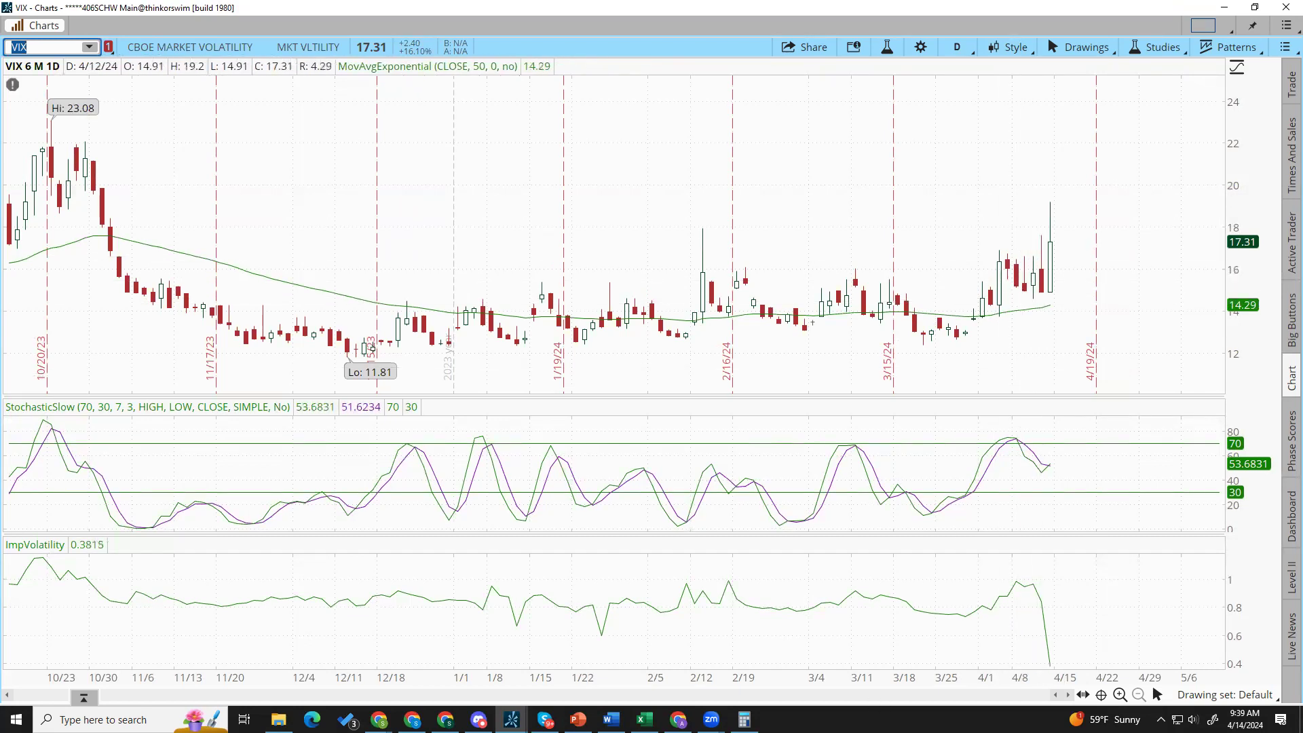
- Switch to the Excel workbook, set the 14-Apr Volatility (VIX) score to 1 and highlight the totals from 31-Mar to 14-Apr
click(512, 719)
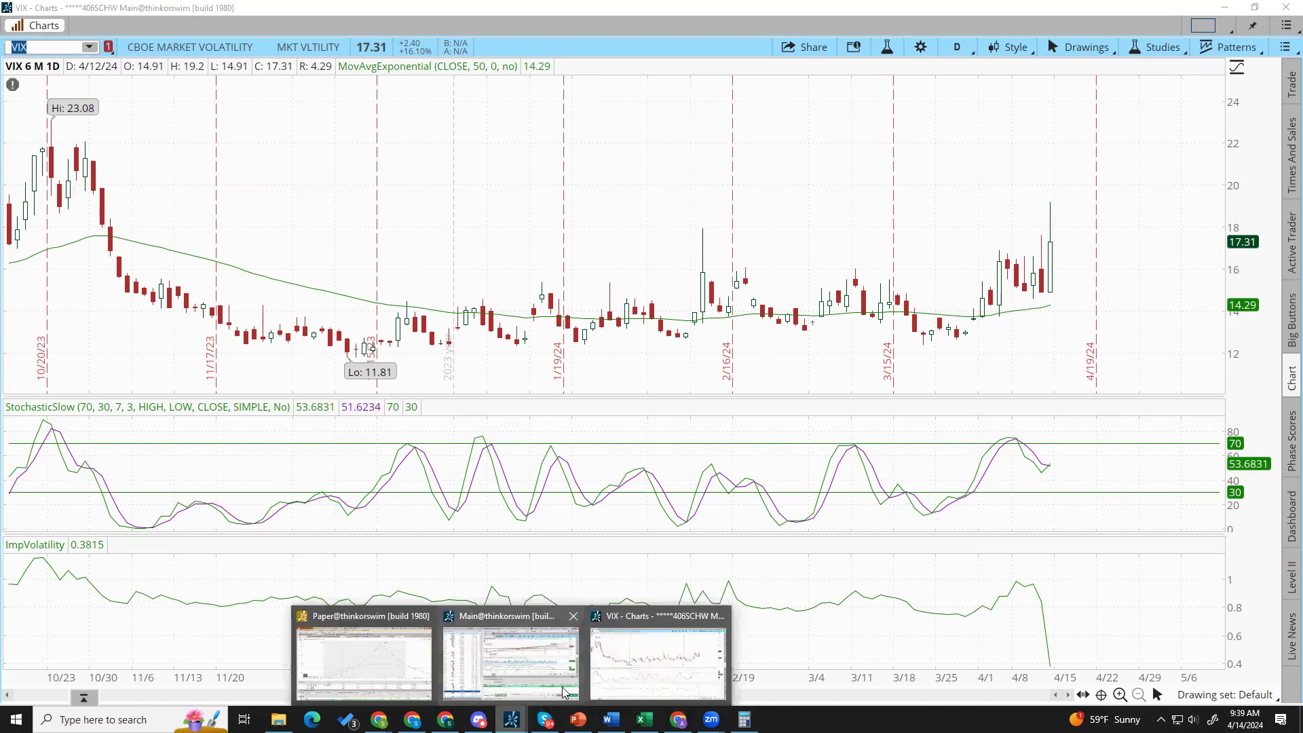
mouse_move(611, 719)
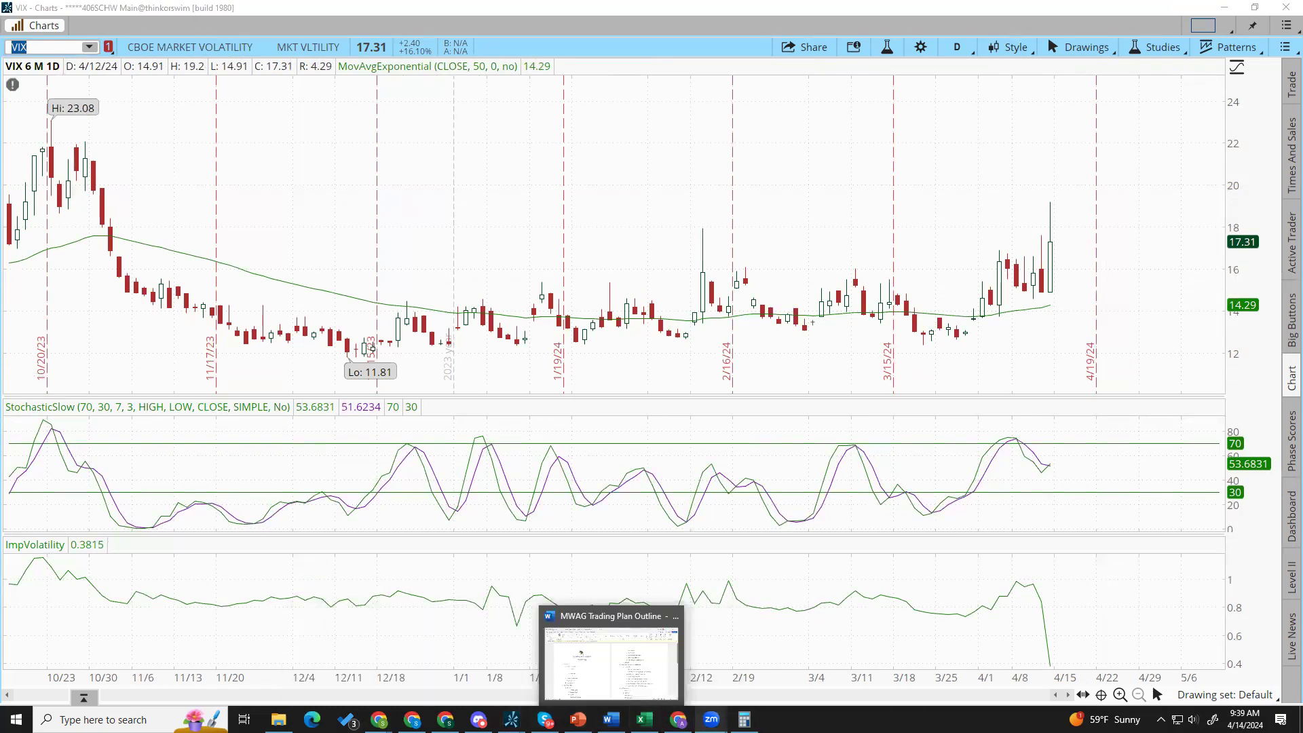
click(706, 627)
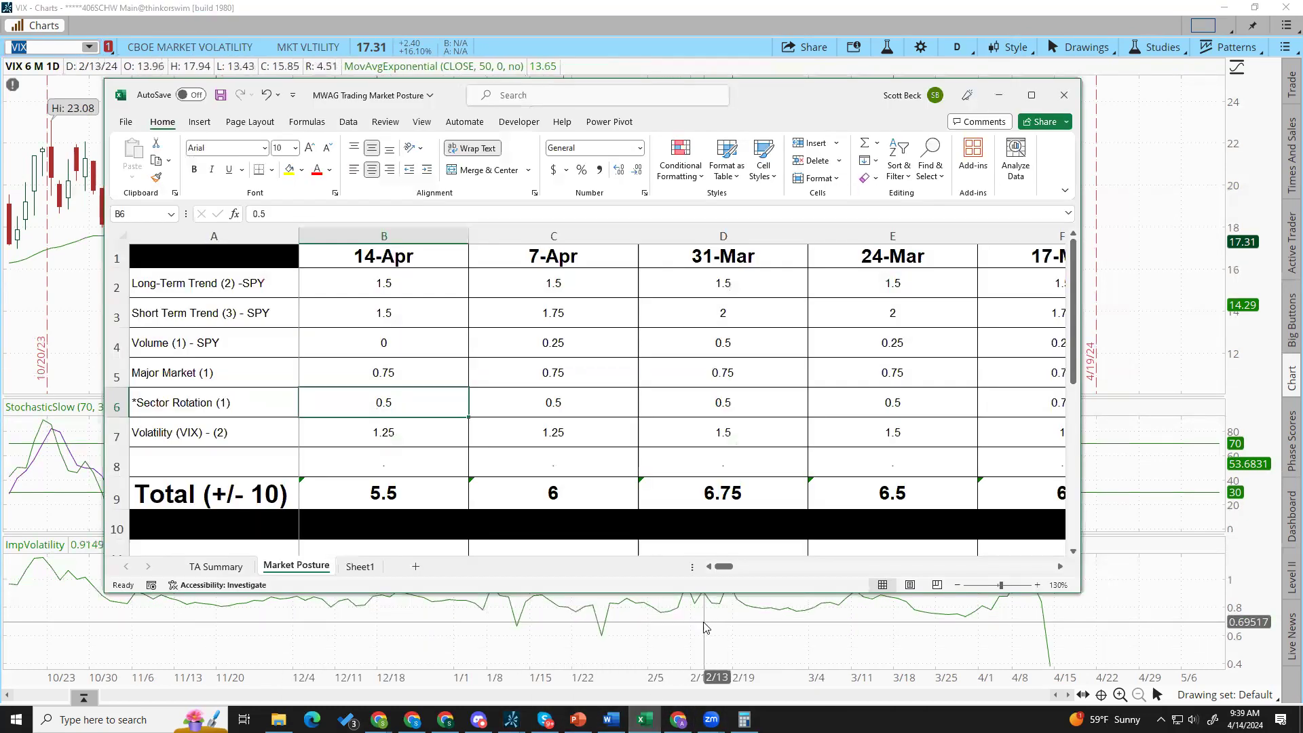
click(385, 436)
text(1)
key(Return)
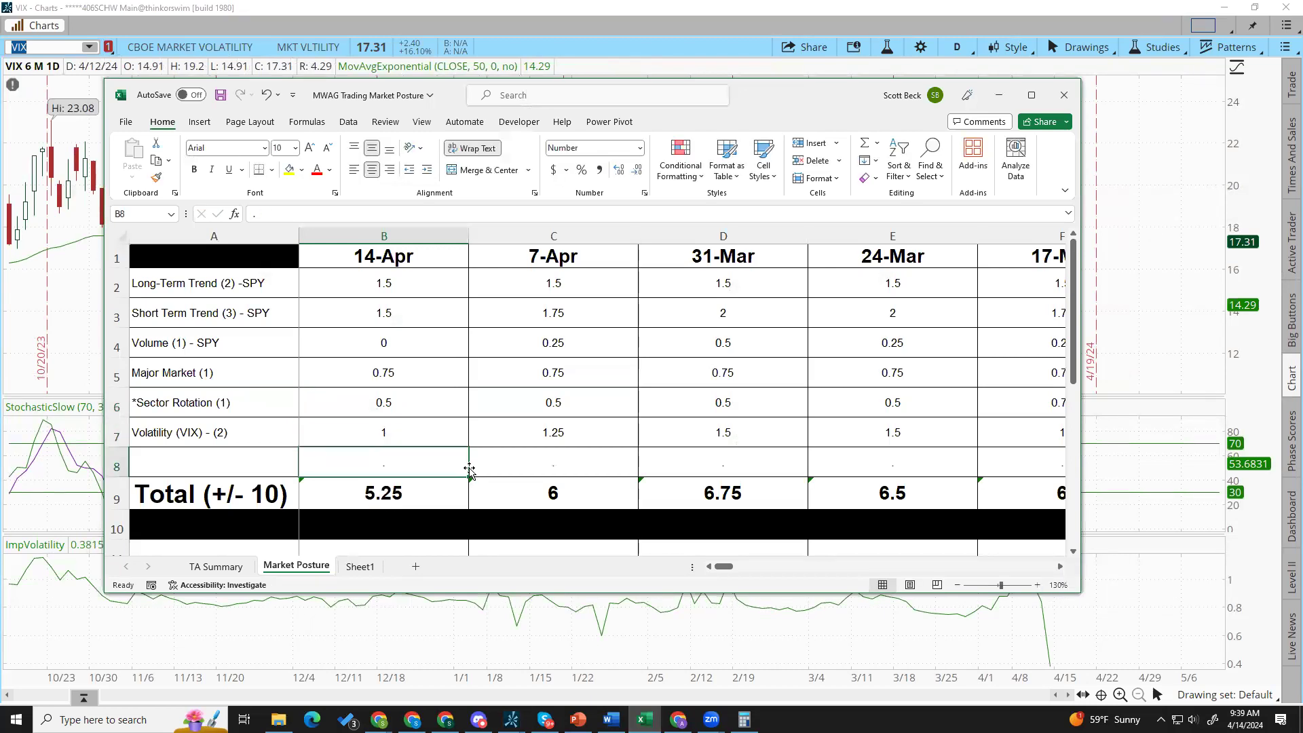
click(495, 473)
drag(752, 490, 426, 503)
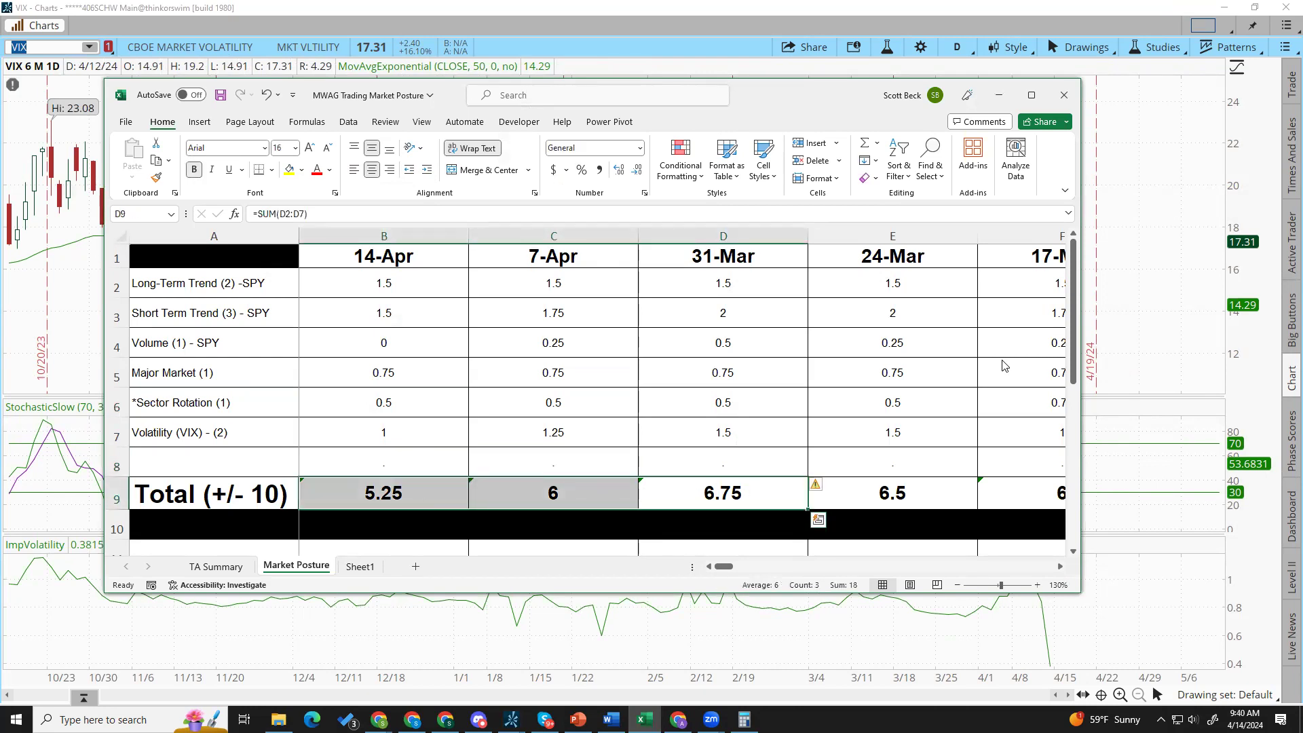
- Recheck the VIX chart, set the 14-Apr Volatility (VIX) score to 0.75 in the workbook and minimize the chart window
click(1127, 313)
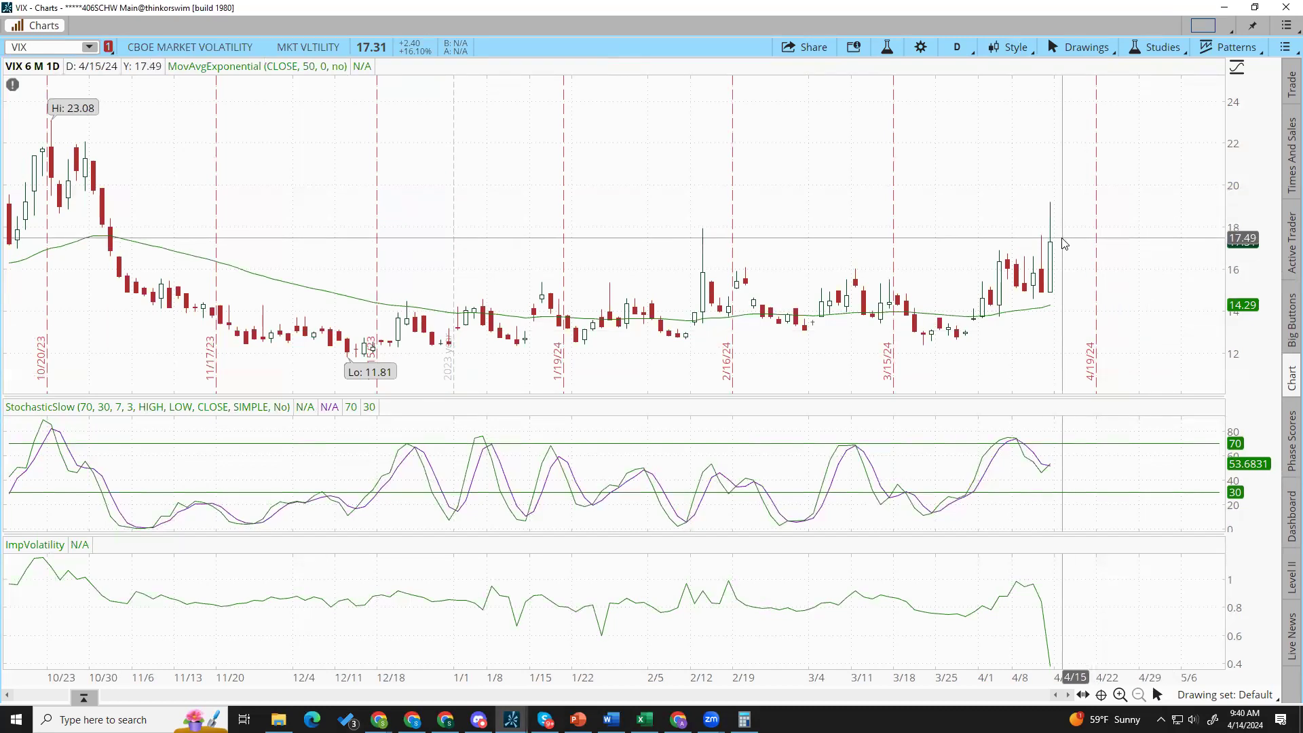
click(645, 719)
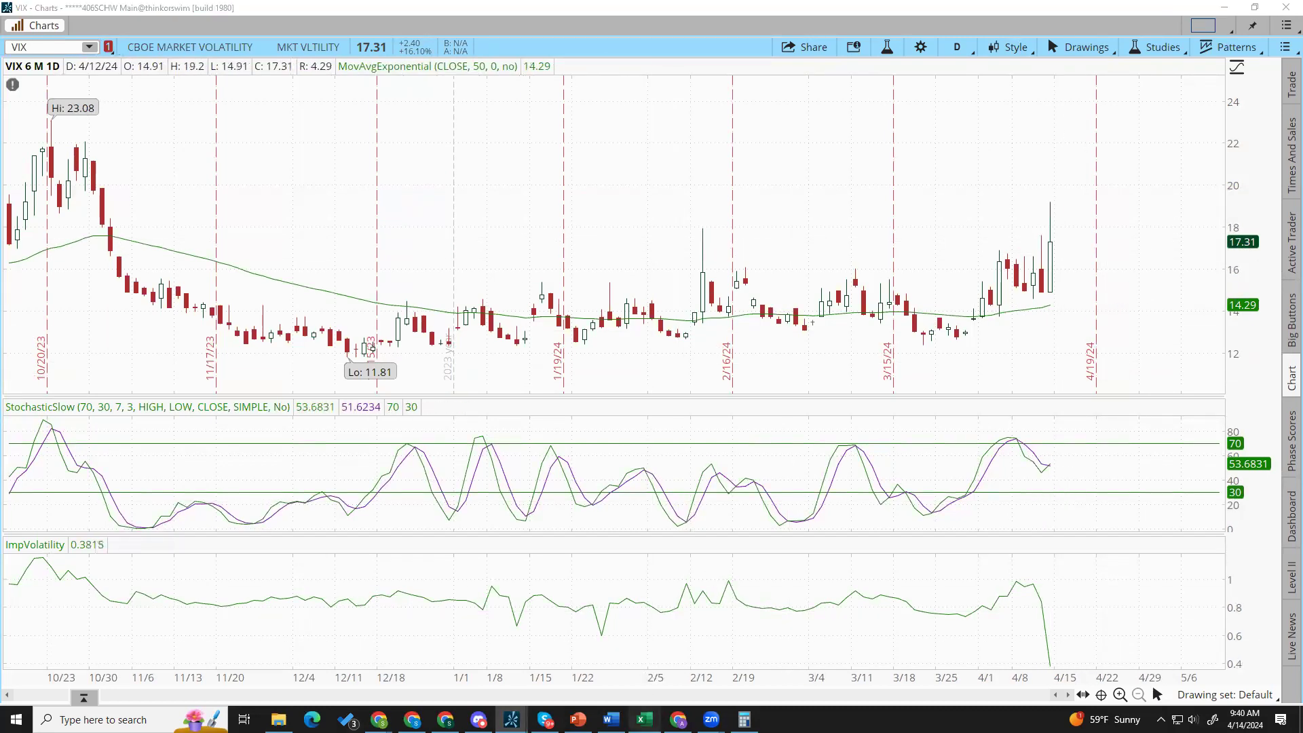
click(403, 435)
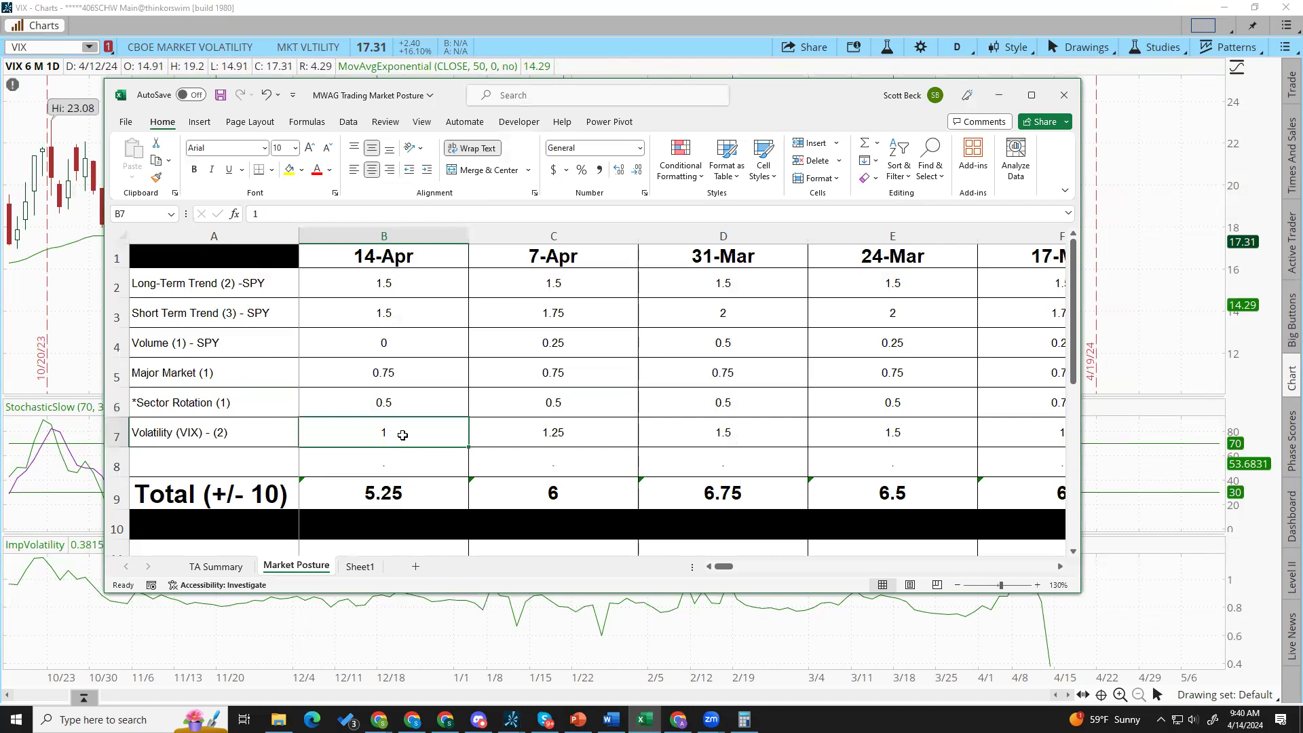
text(.75)
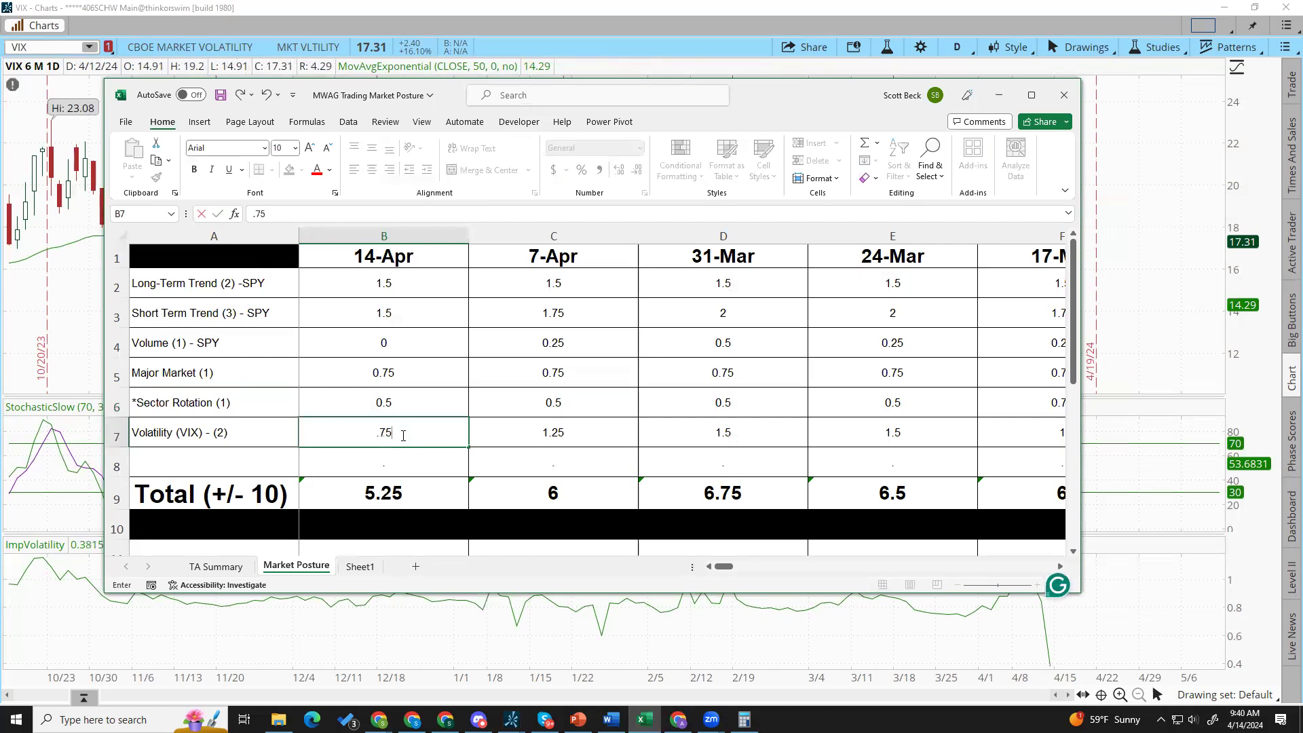
key(Return)
double_click(403, 435)
click(1150, 289)
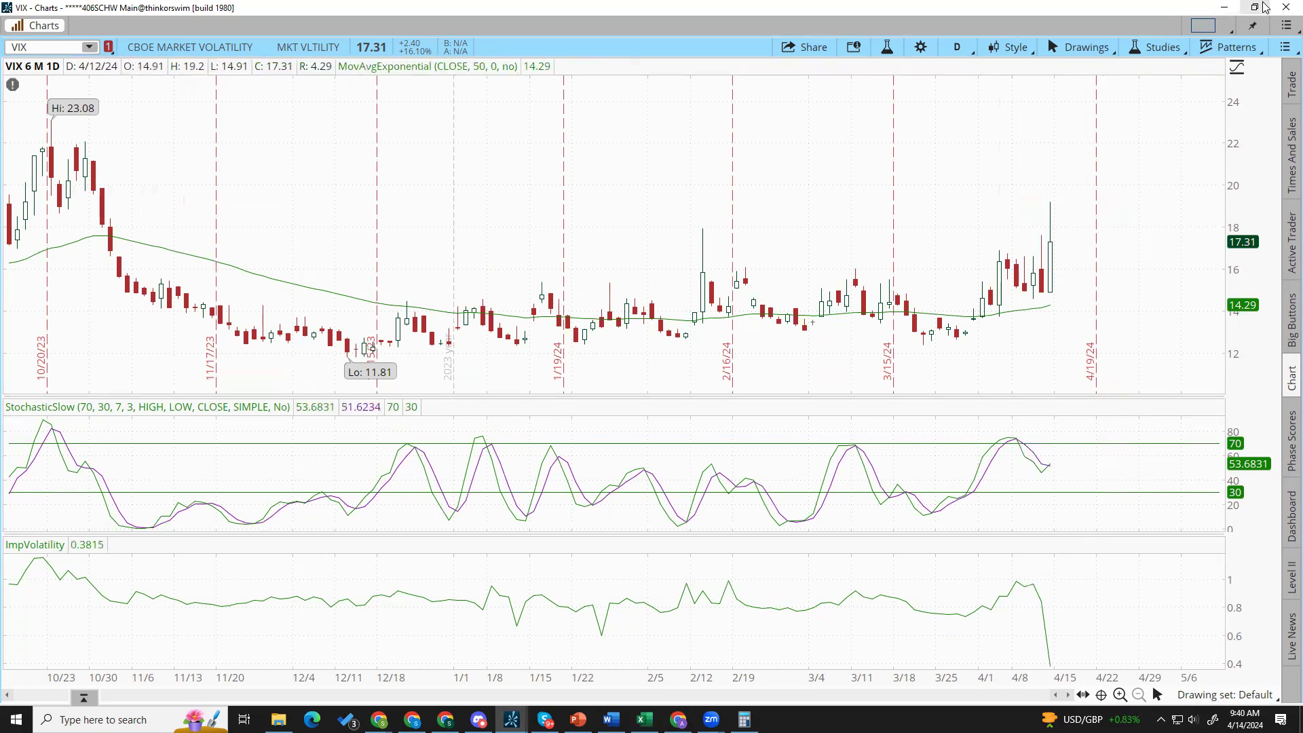
click(1224, 7)
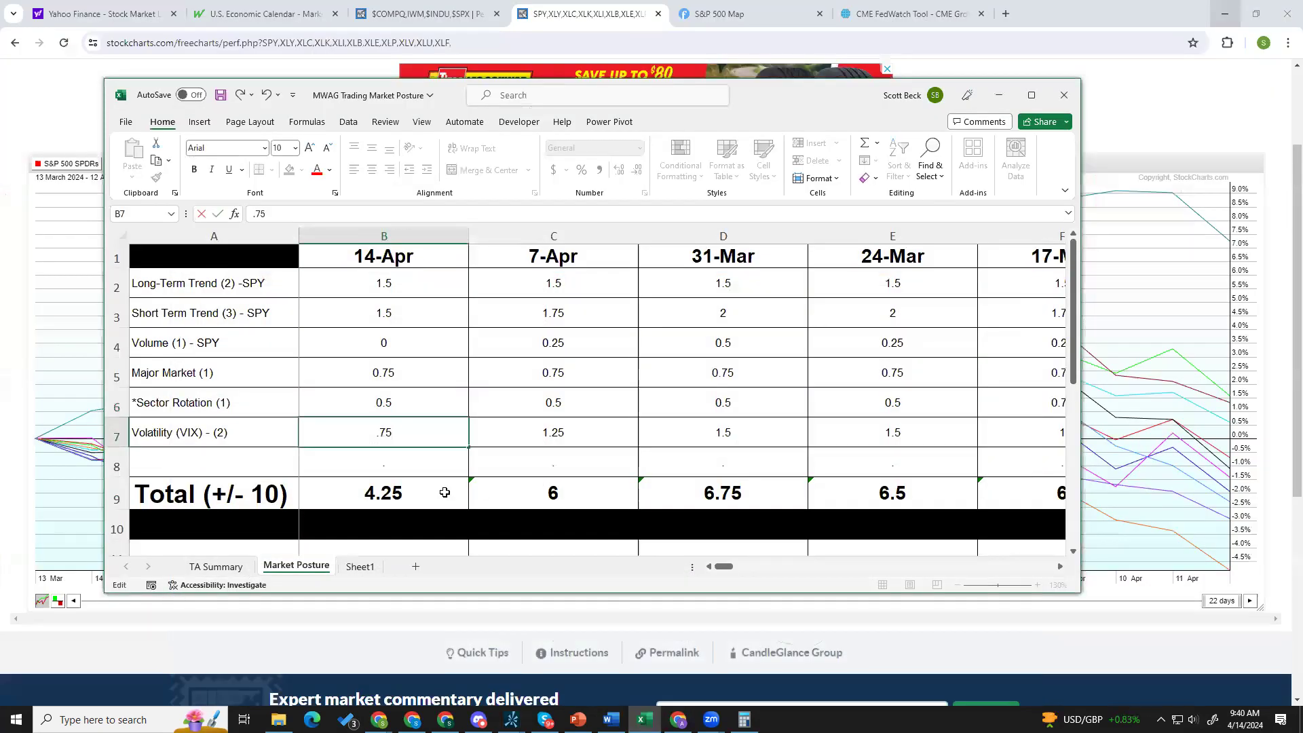
click(445, 492)
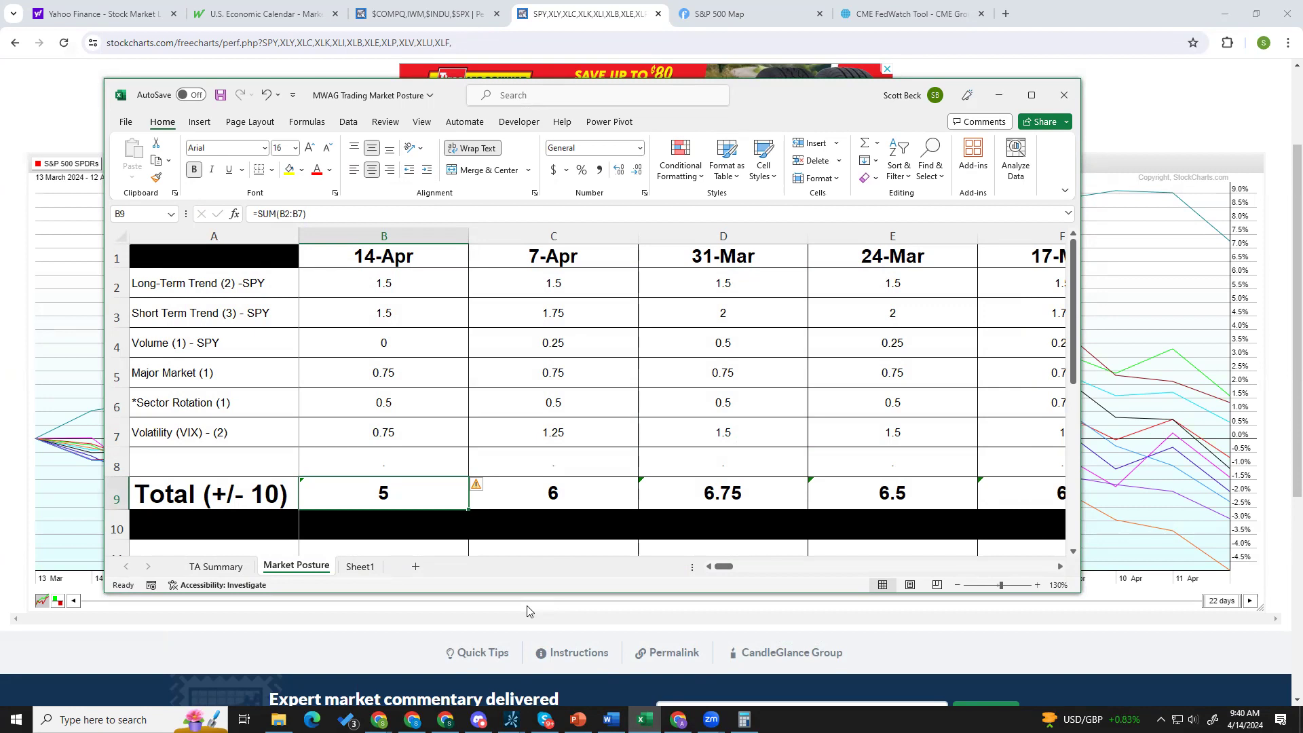
- Compare the 14-Apr posture total with the 7-Apr and 31-Mar totals by highlighting them in the Total row
drag(735, 489, 448, 489)
click(448, 489)
click(723, 490)
click(408, 490)
click(678, 496)
drag(678, 496, 410, 489)
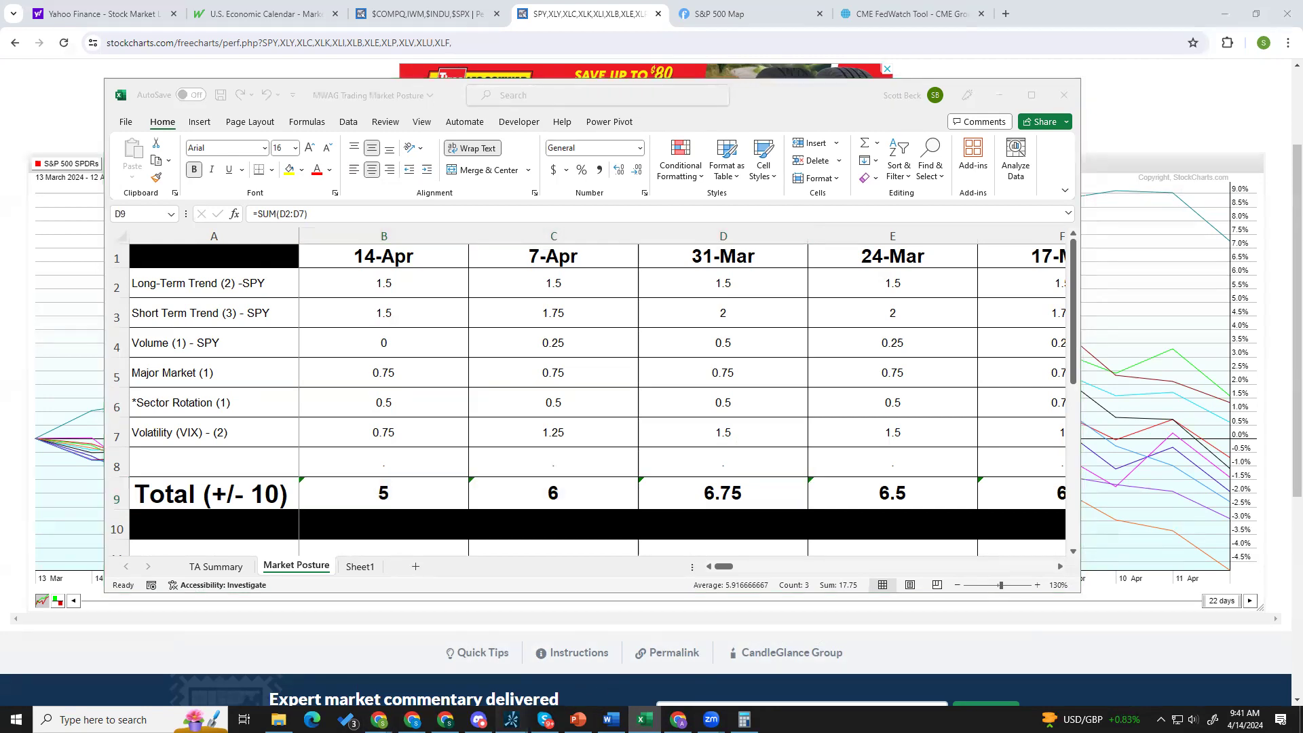
- Switch to the thinkorswim VIX chart and open its list of time frames
mouse_move(511, 720)
click(651, 643)
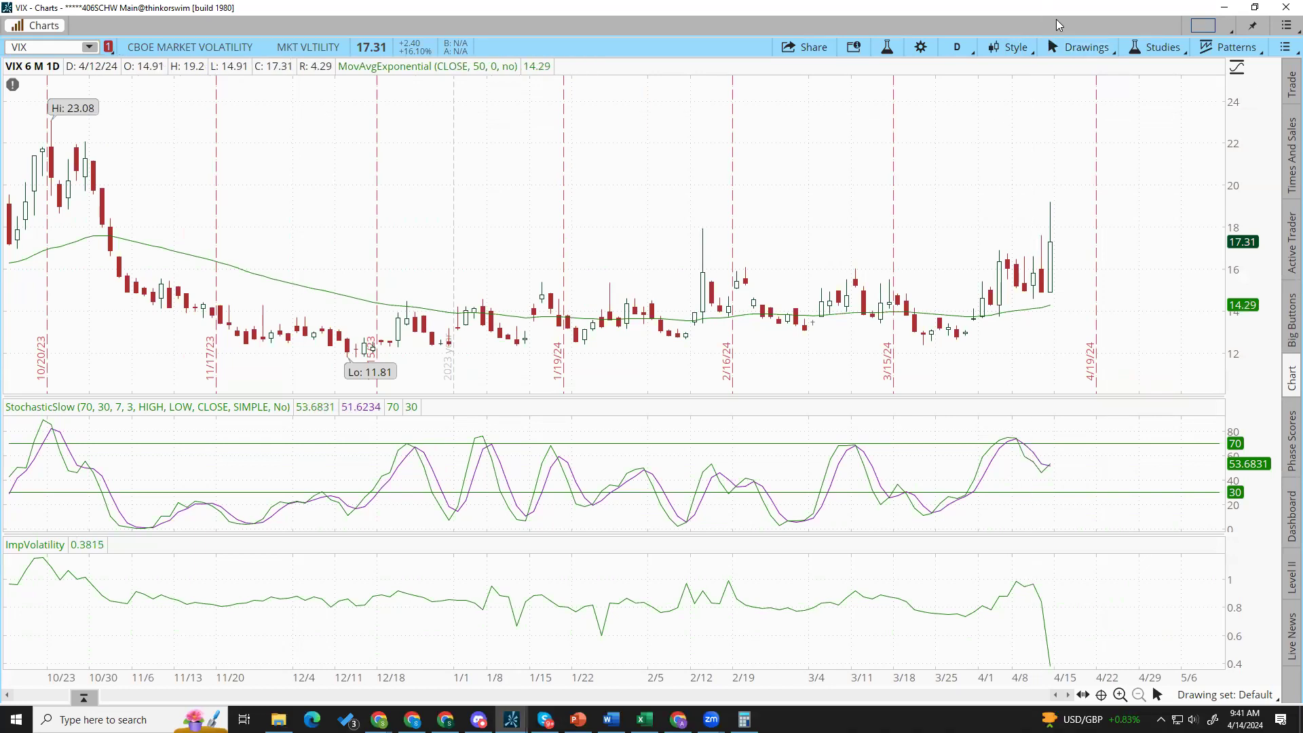
click(964, 52)
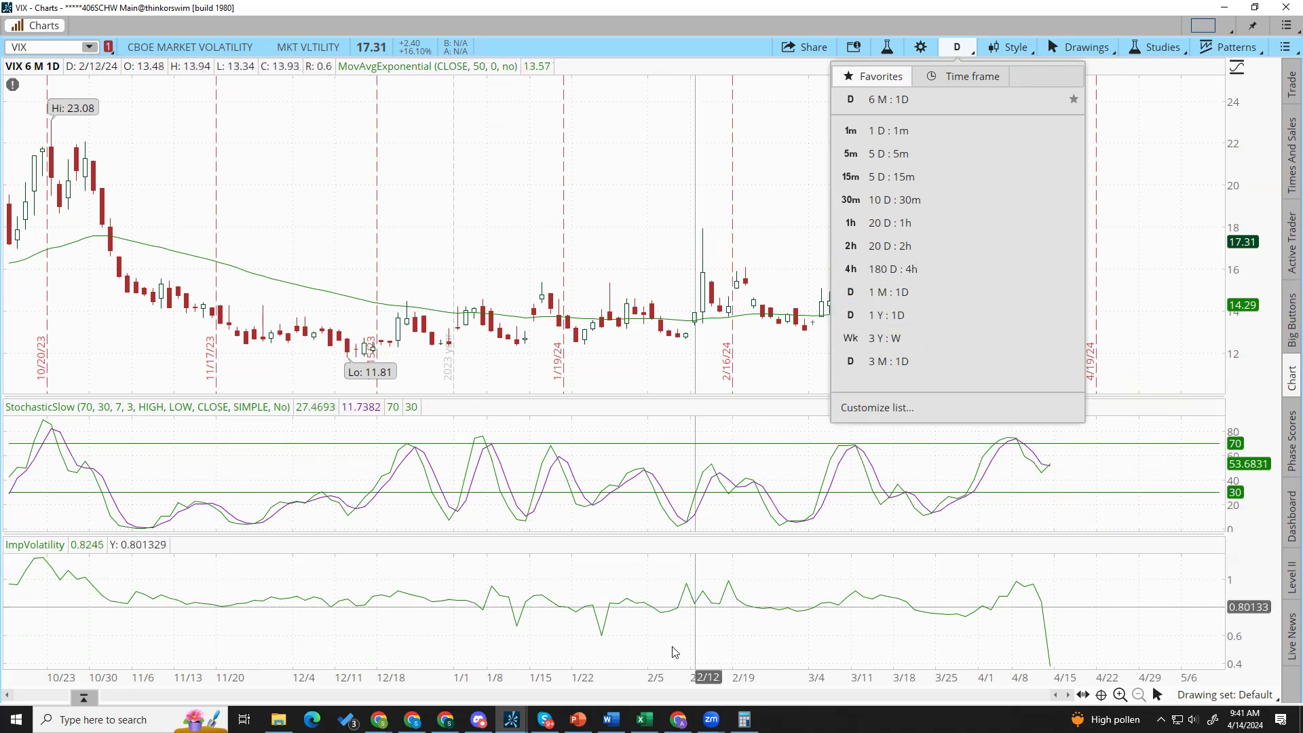
- Return to the Excel workbook and highlight the 31-Mar to 14-Apr totals, ending on the 14-Apr total
key(alt+Tab)
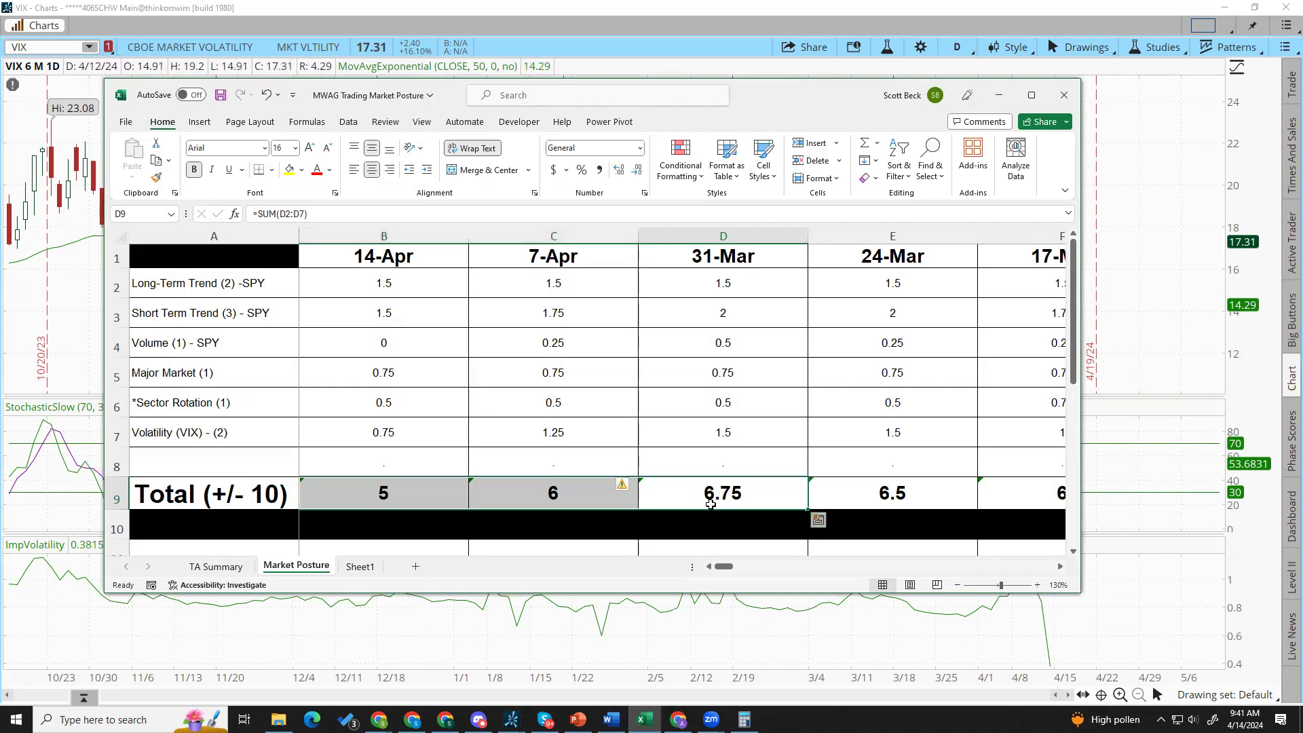
drag(662, 493, 441, 492)
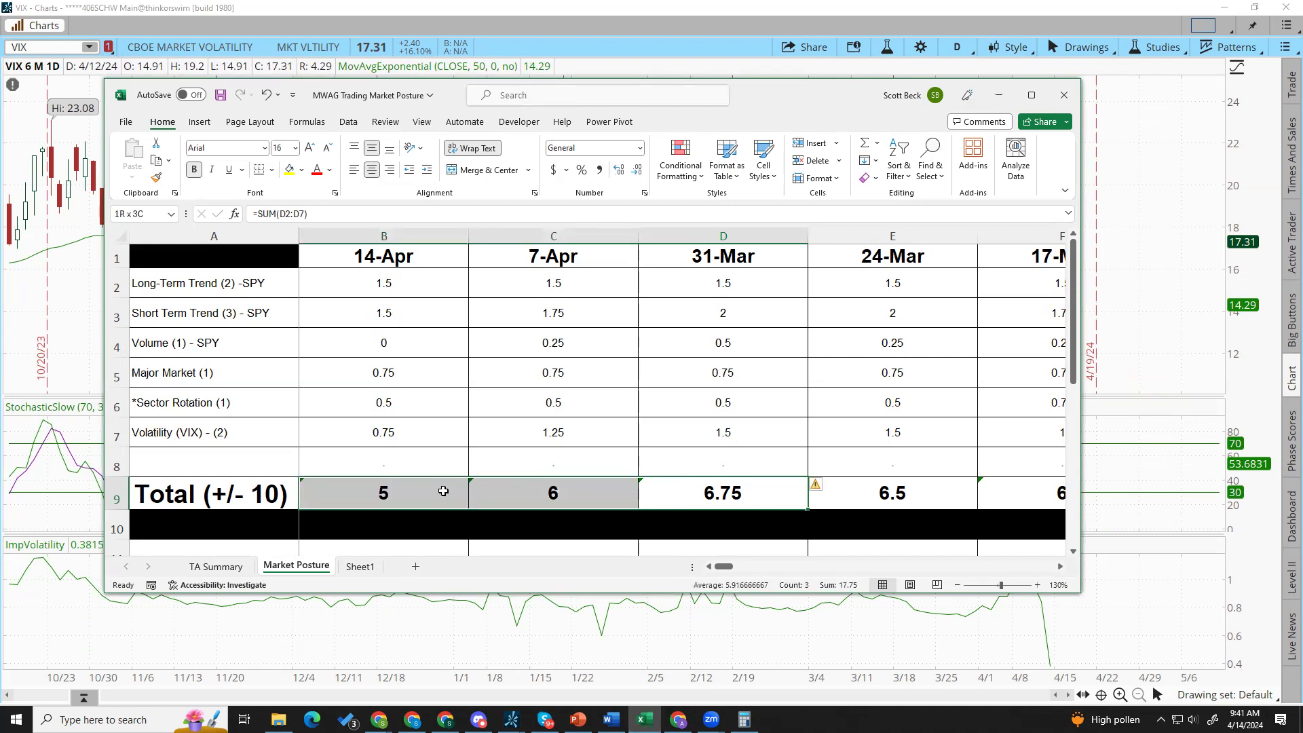
click(392, 498)
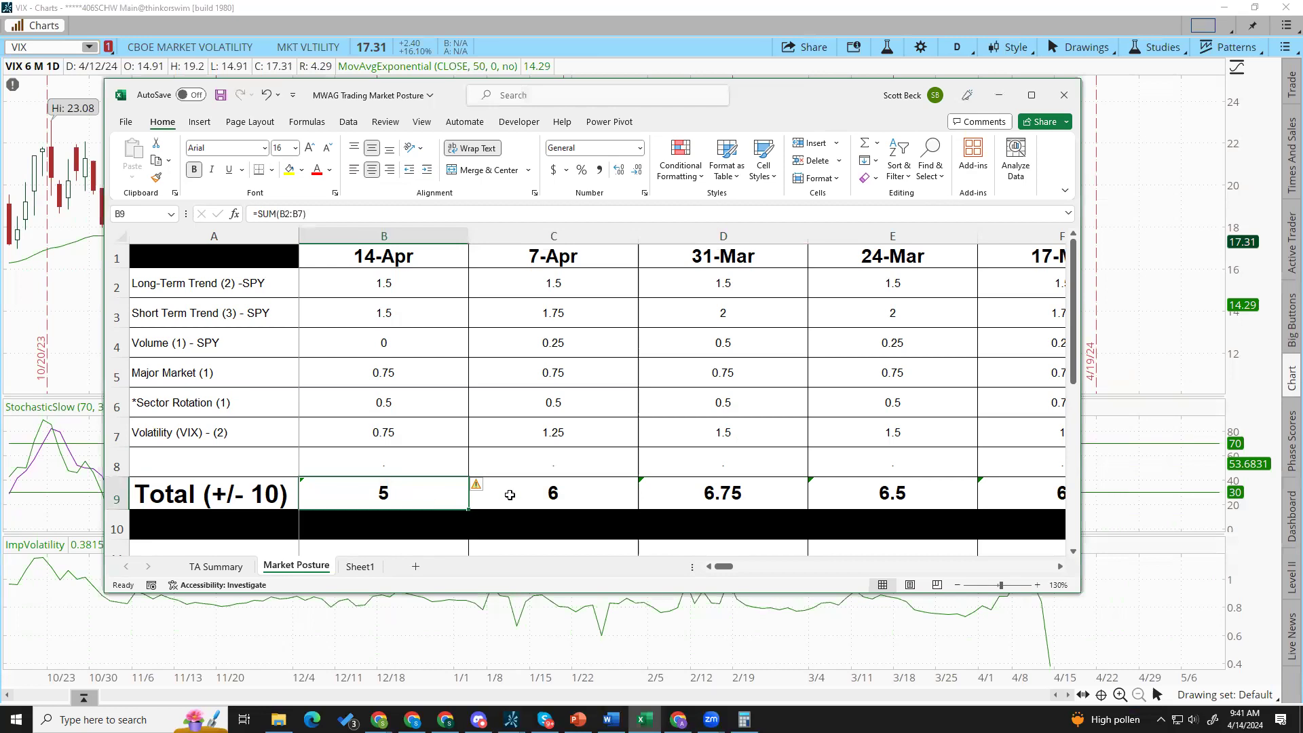
- Minimize the workbook, switch to Chrome and bring up this week's reports on the MarketWatch U.S. Economic Calendar
click(1007, 99)
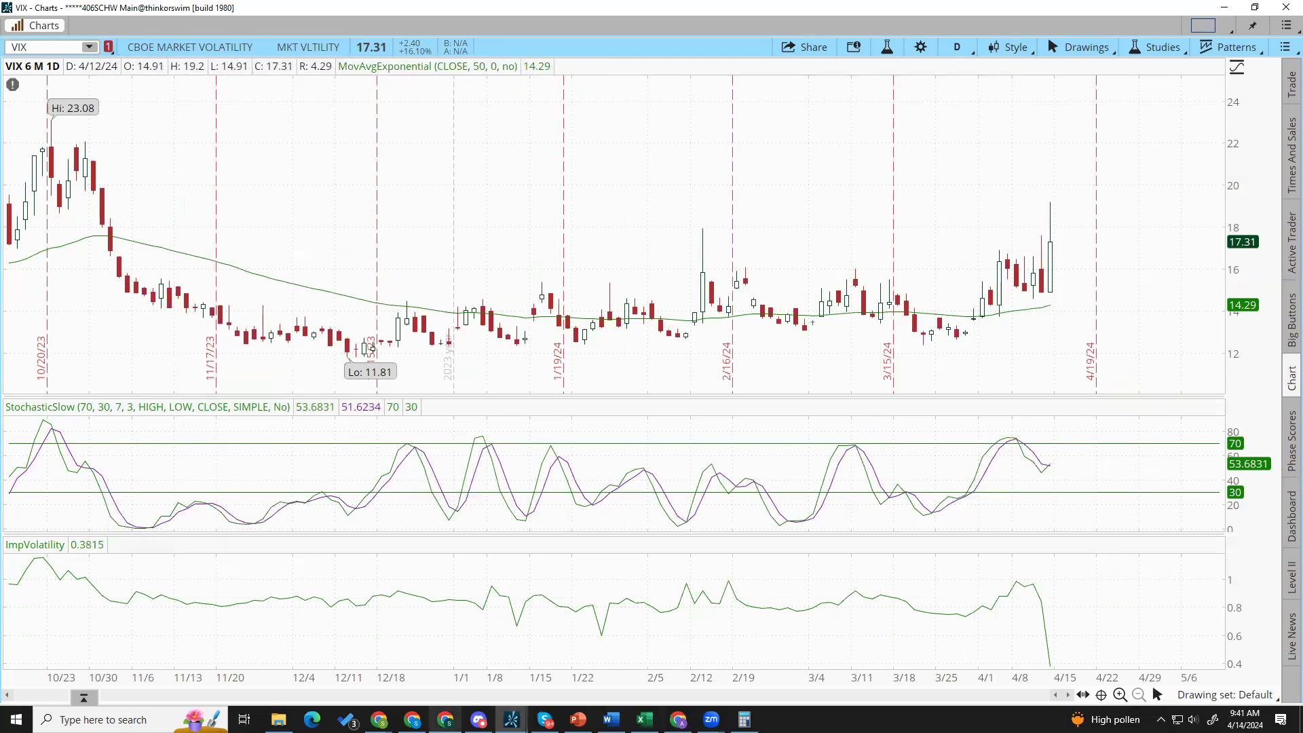
click(378, 720)
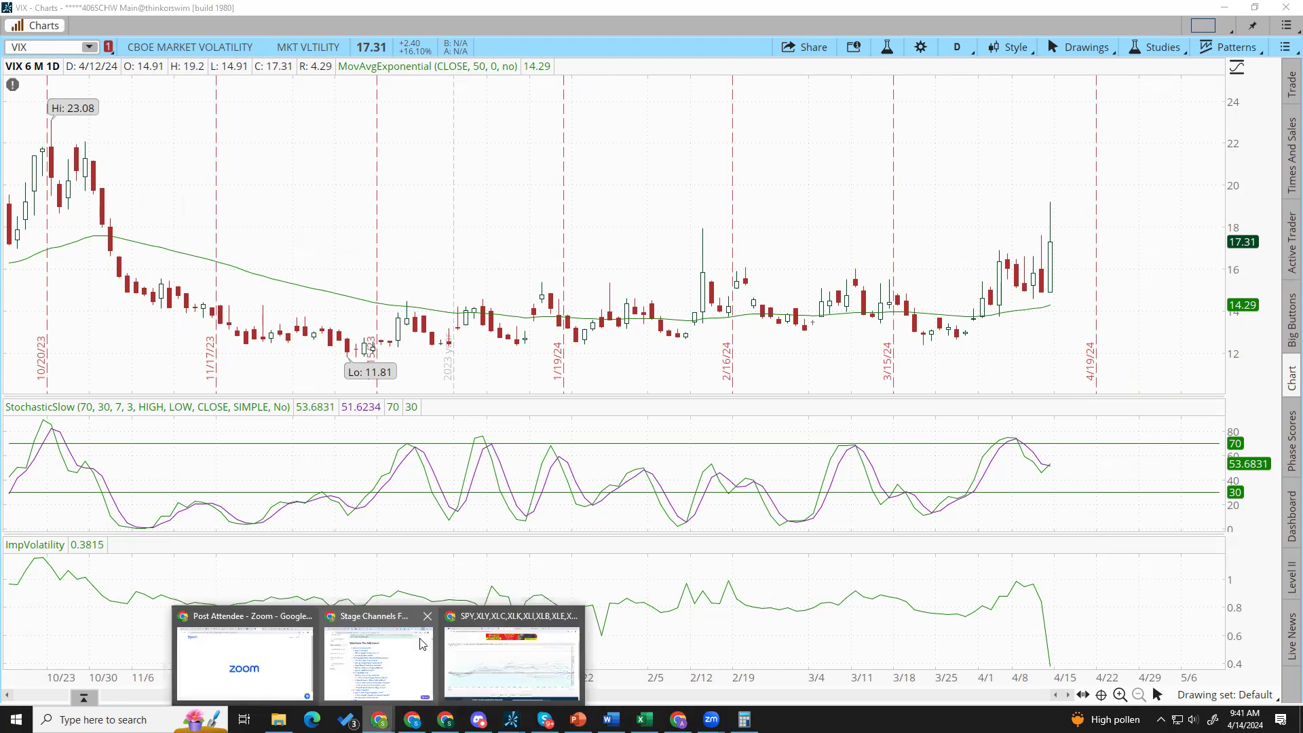
click(498, 663)
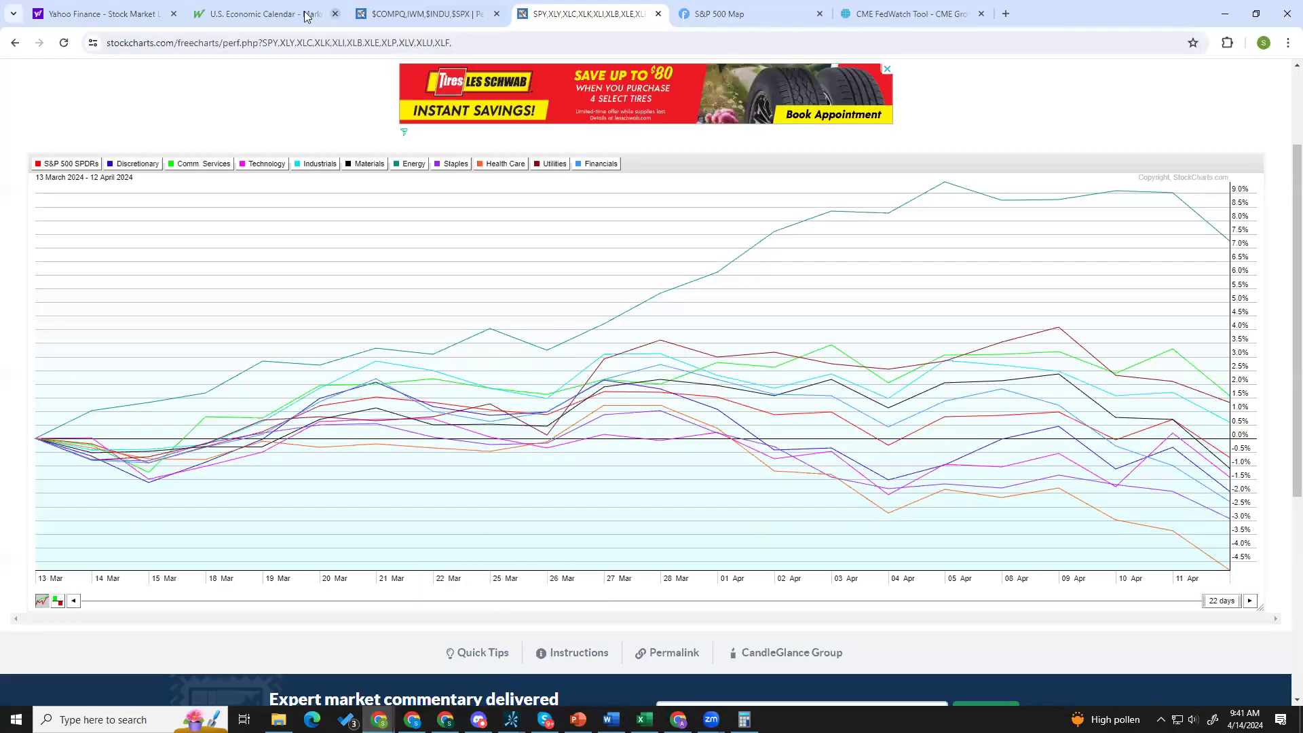
click(279, 15)
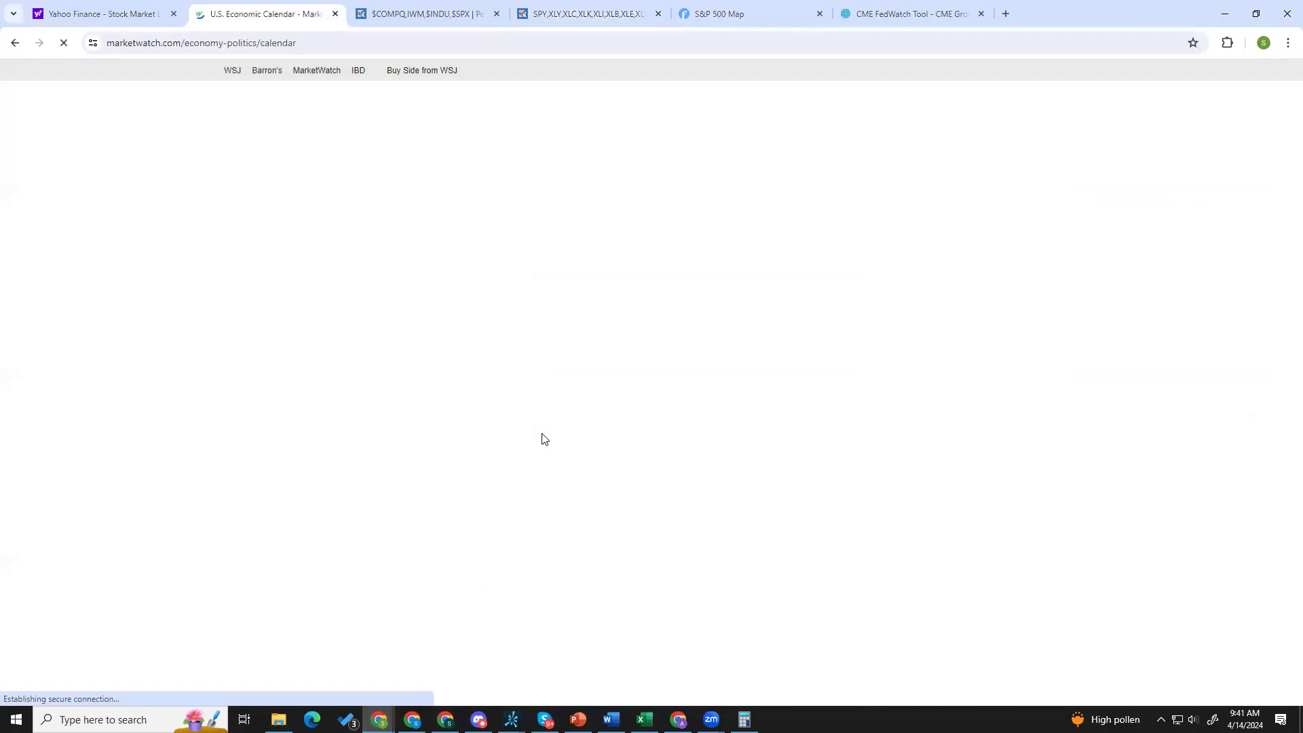
scroll(653, 450, down, 2)
scroll(653, 449, down, 2)
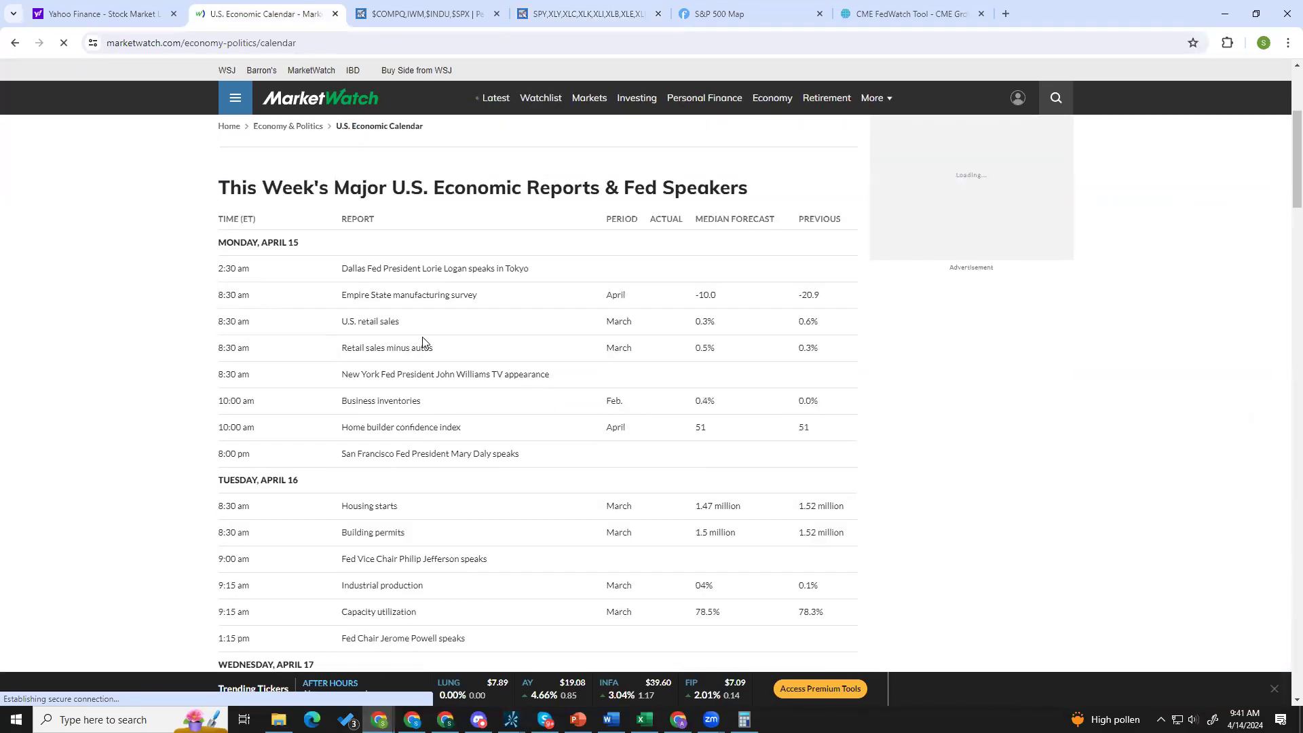
- Highlight the median forecast for U.S. retail sales and the Empire State manufacturing survey entry under Monday, April 15
drag(714, 326, 707, 324)
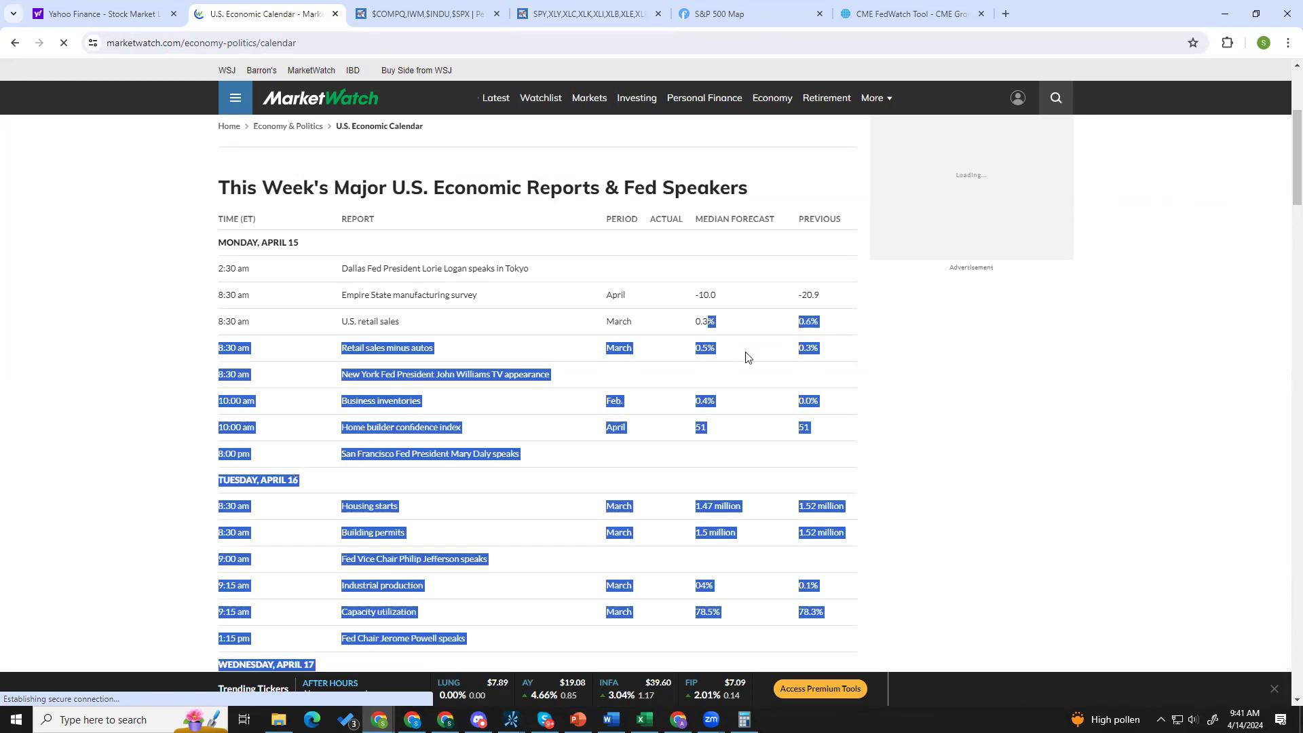
click(746, 357)
double_click(699, 323)
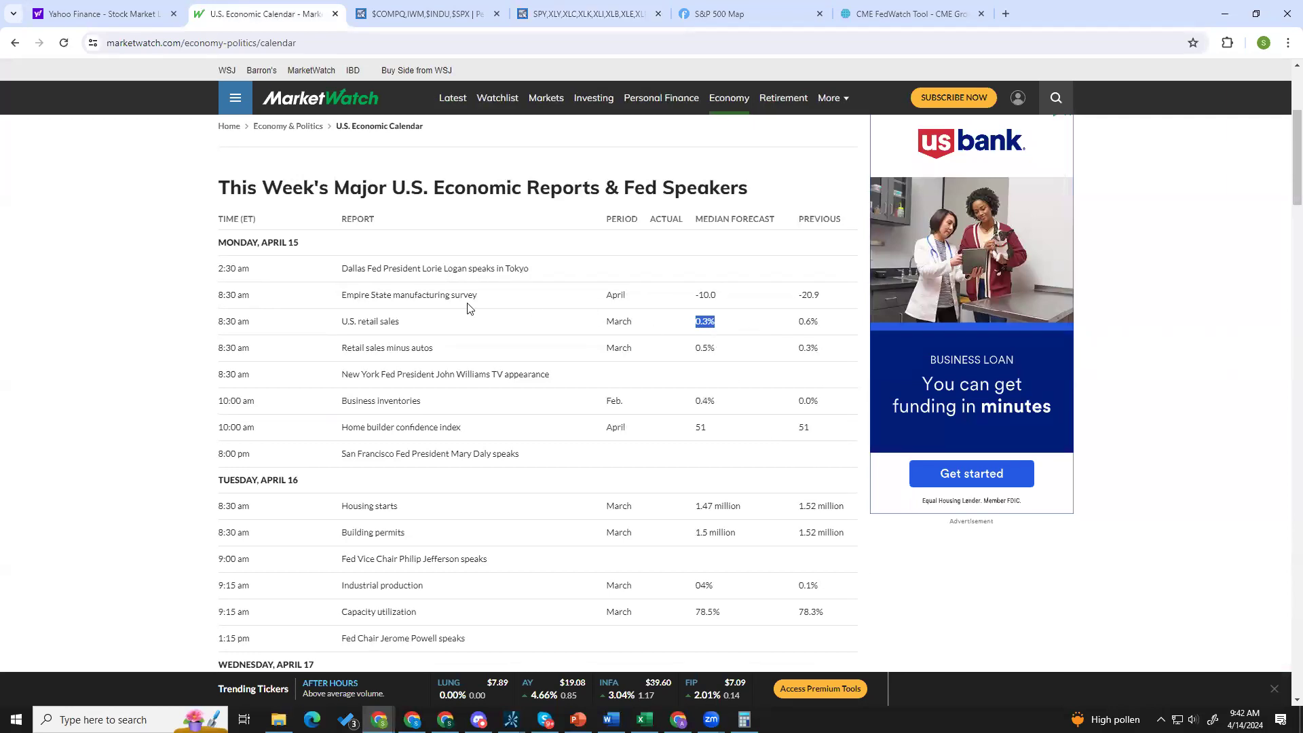
drag(485, 293, 316, 304)
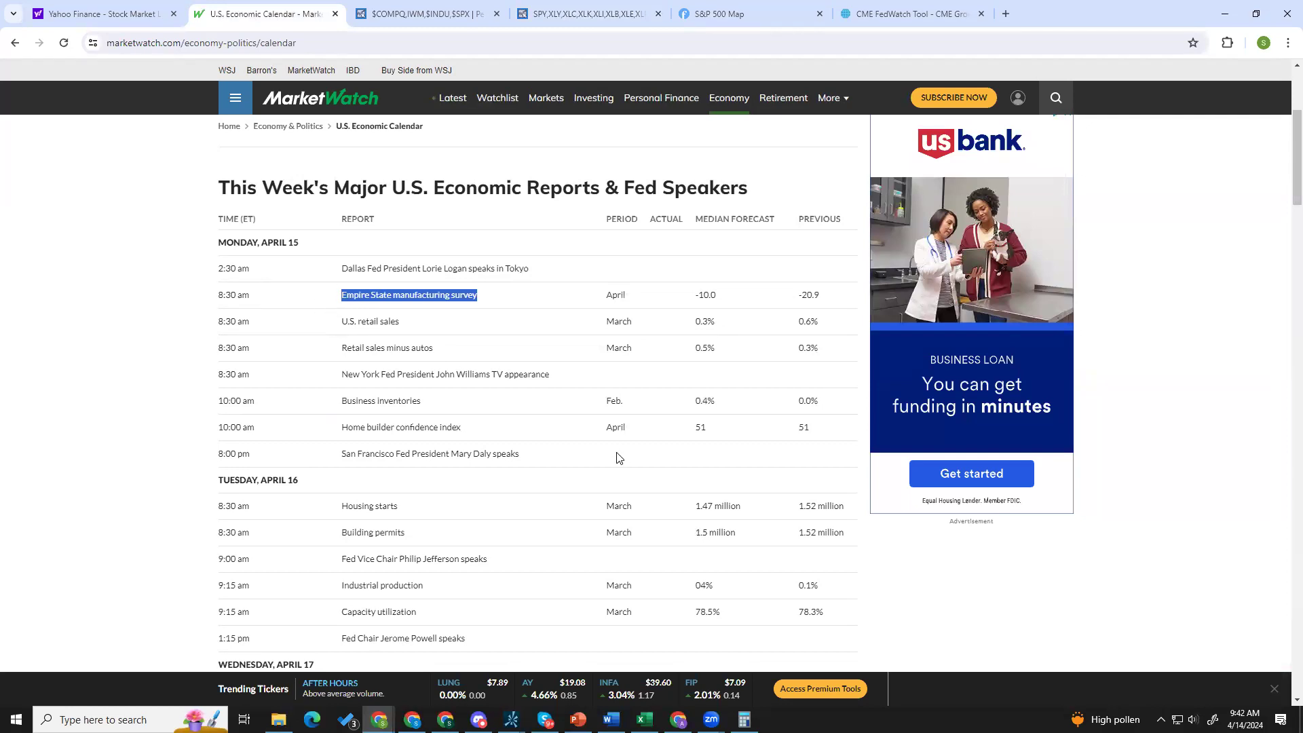
- Highlight Fed Chair Jerome Powell's speech under Tuesday, April 16, and the Fed Beige Book entry under Wednesday, April 17
scroll(618, 457, down, 2)
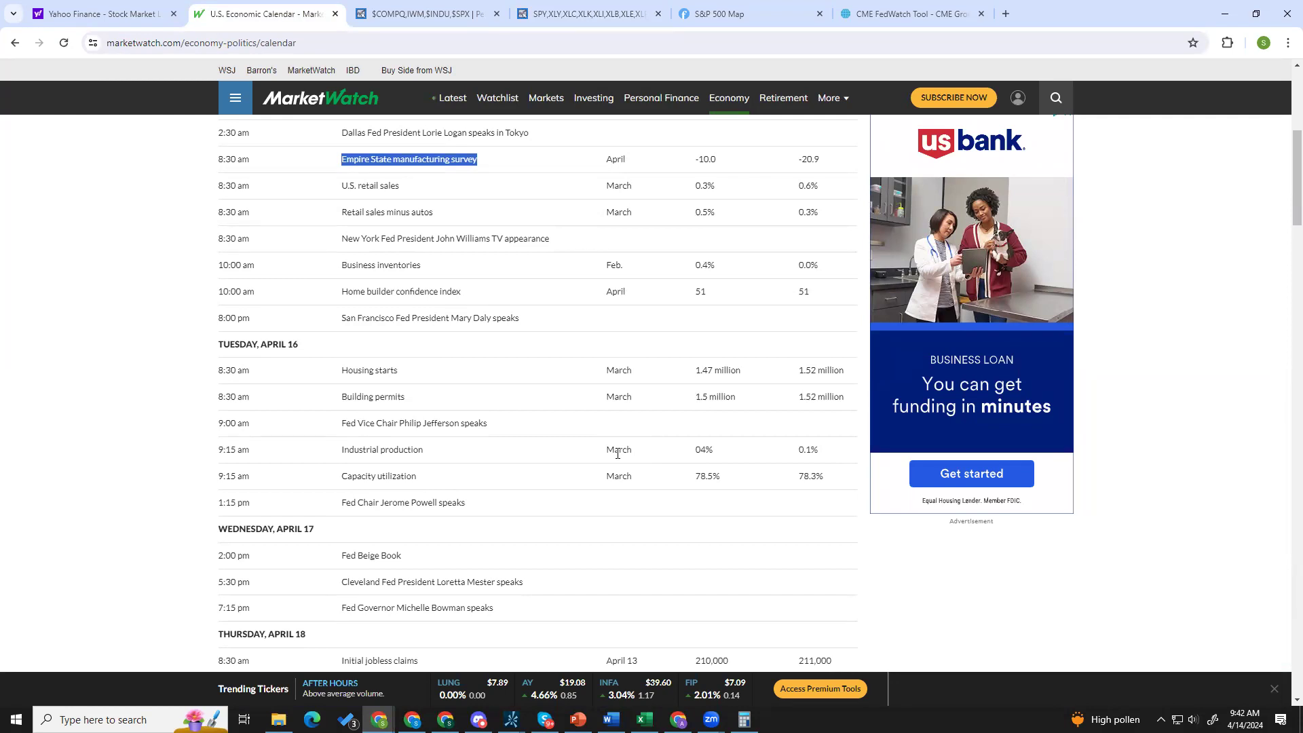
drag(473, 510, 338, 510)
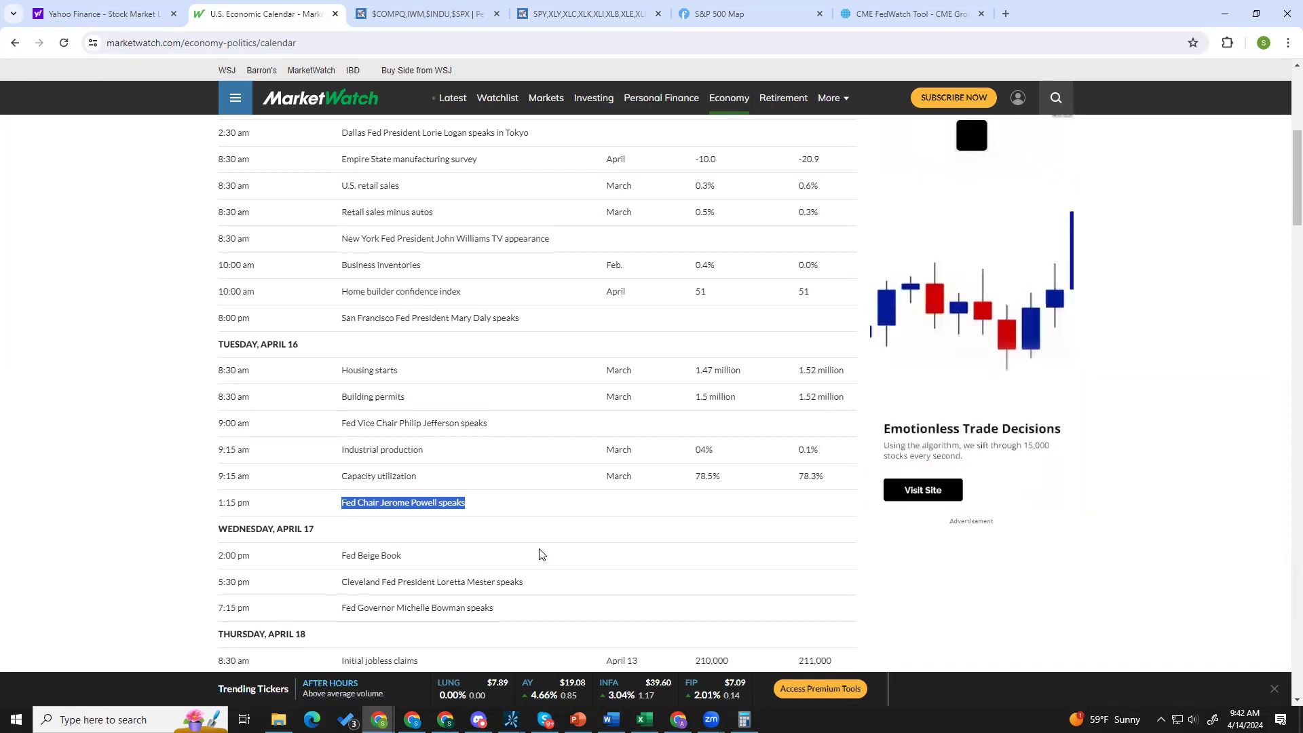
scroll(540, 554, down, 2)
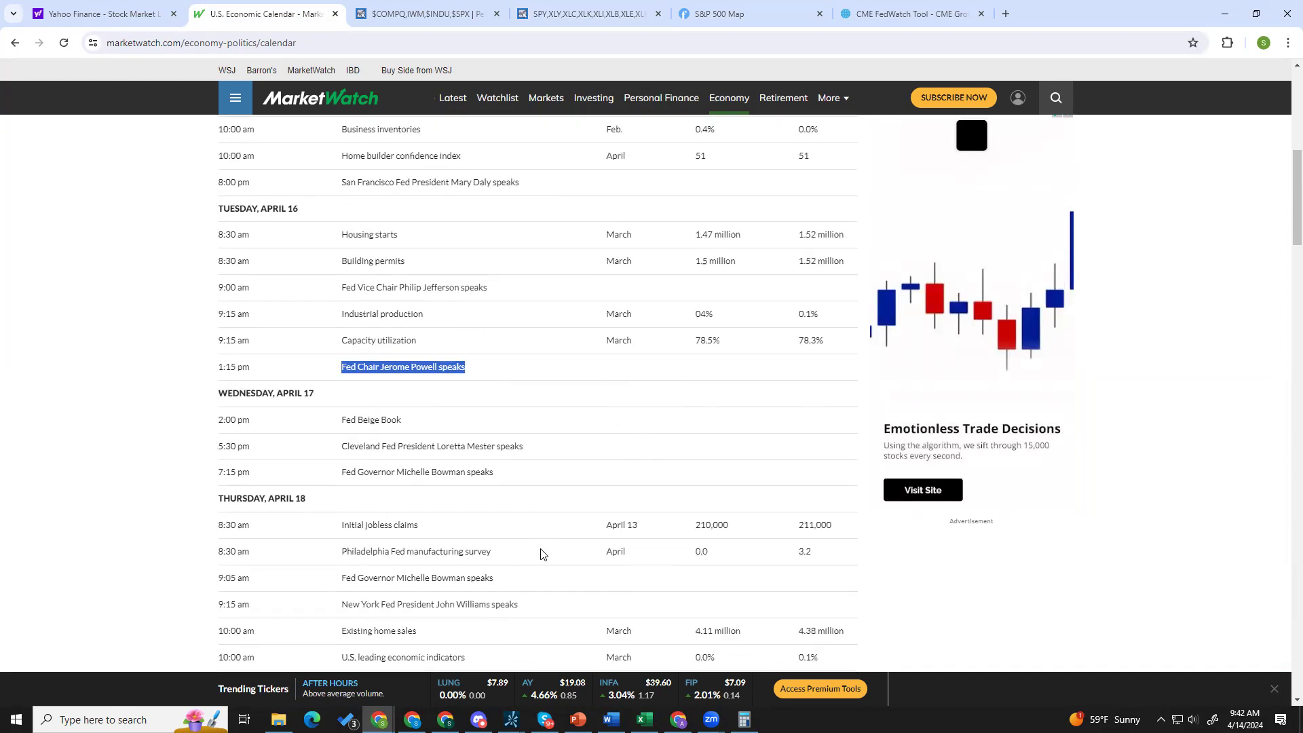
scroll(540, 554, down, 2)
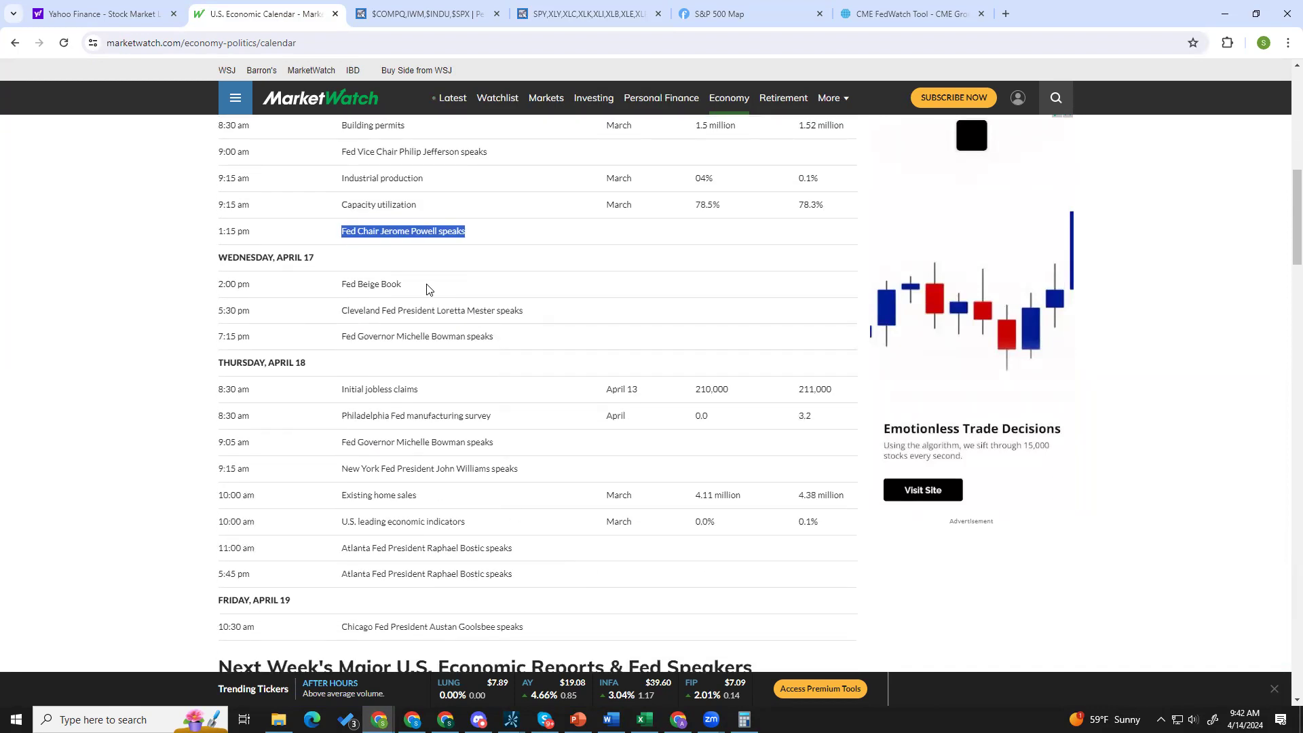
double_click(384, 285)
drag(384, 286, 349, 303)
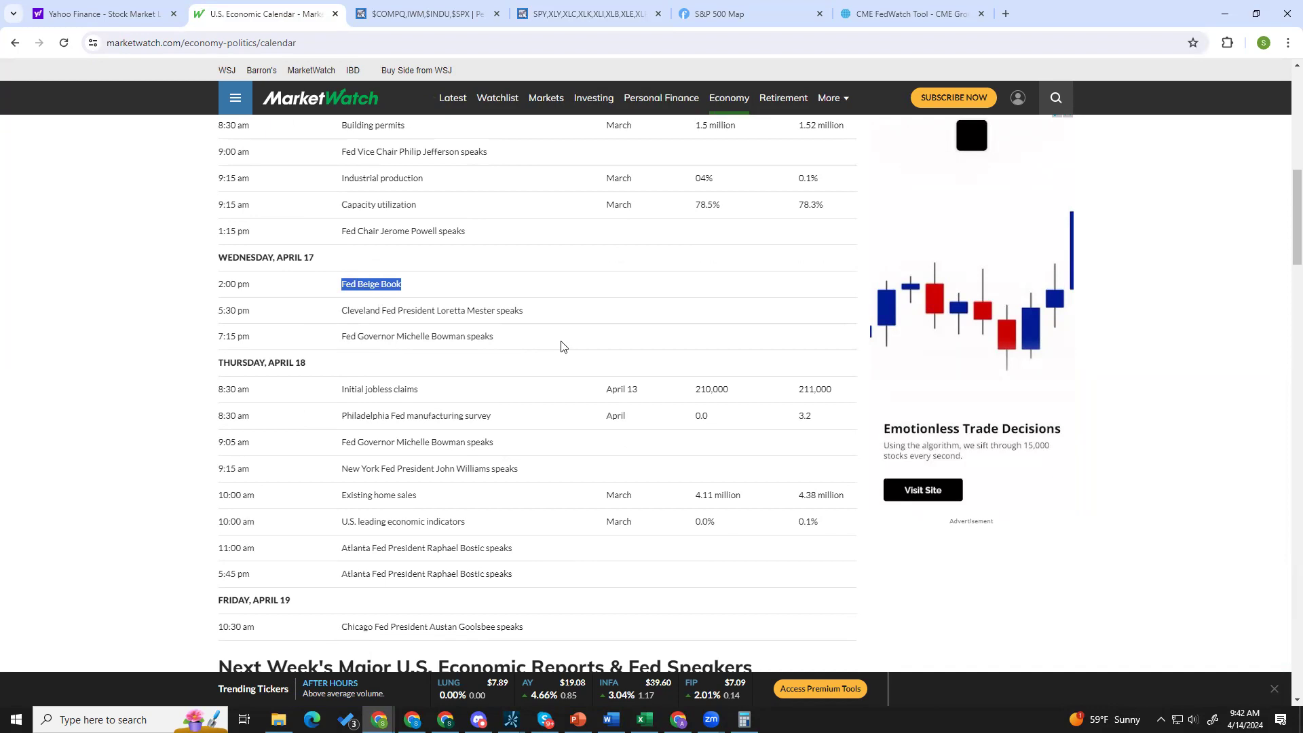
- Highlight the Cleveland Fed president's speech under Wednesday, April 17, and return to the beginning of this week's reports
drag(567, 312, 397, 314)
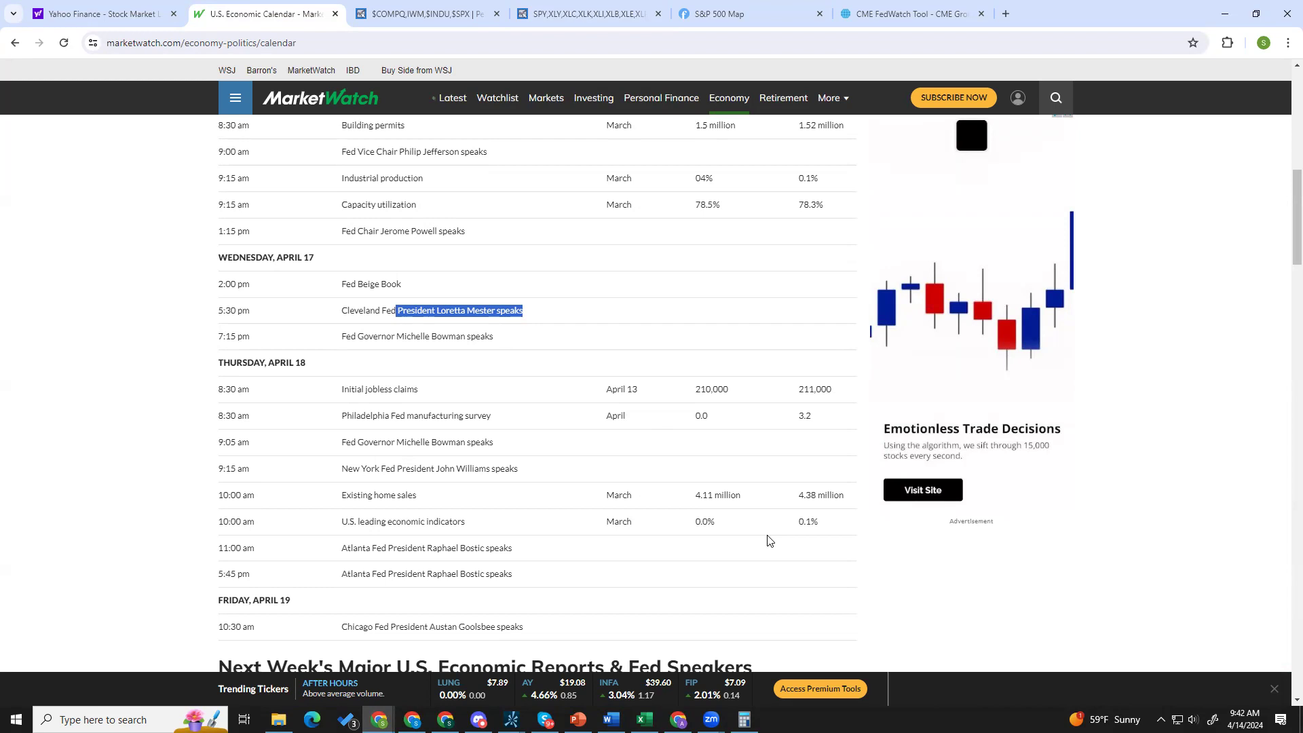
scroll(769, 541, down, 2)
scroll(769, 541, up, 4)
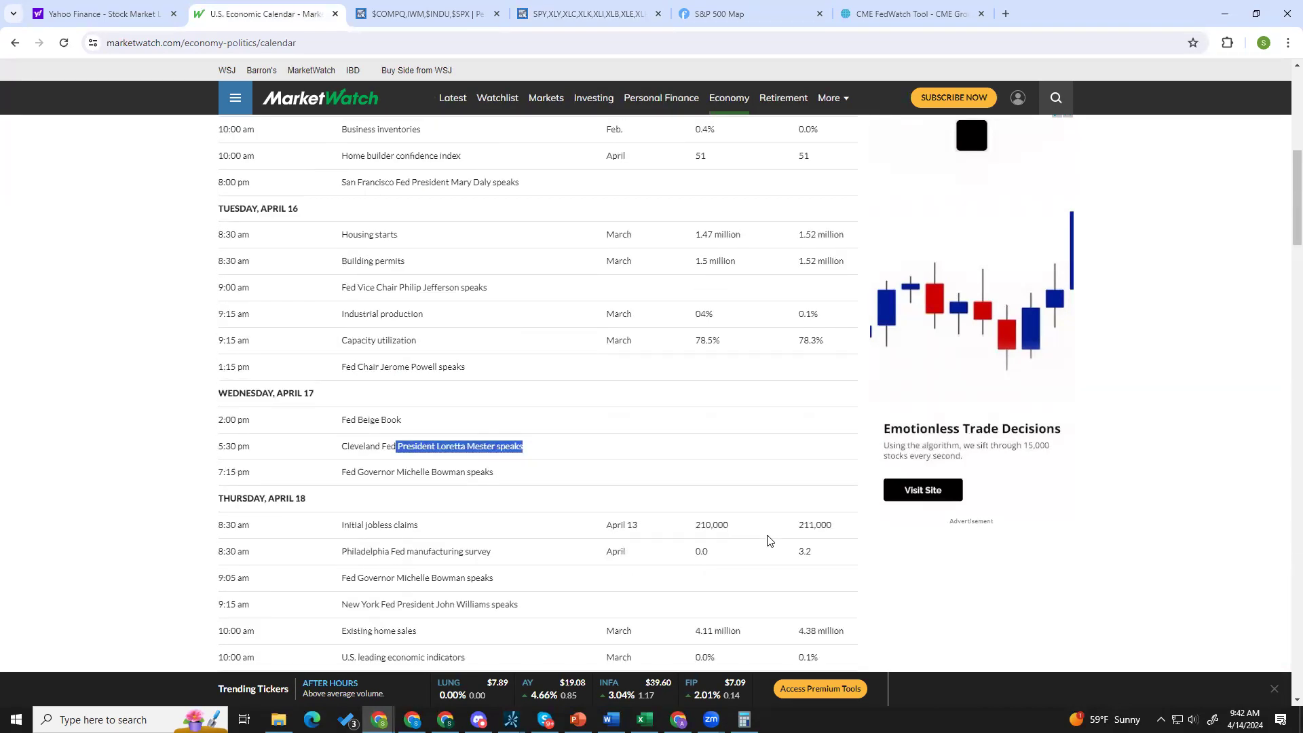
scroll(769, 541, up, 4)
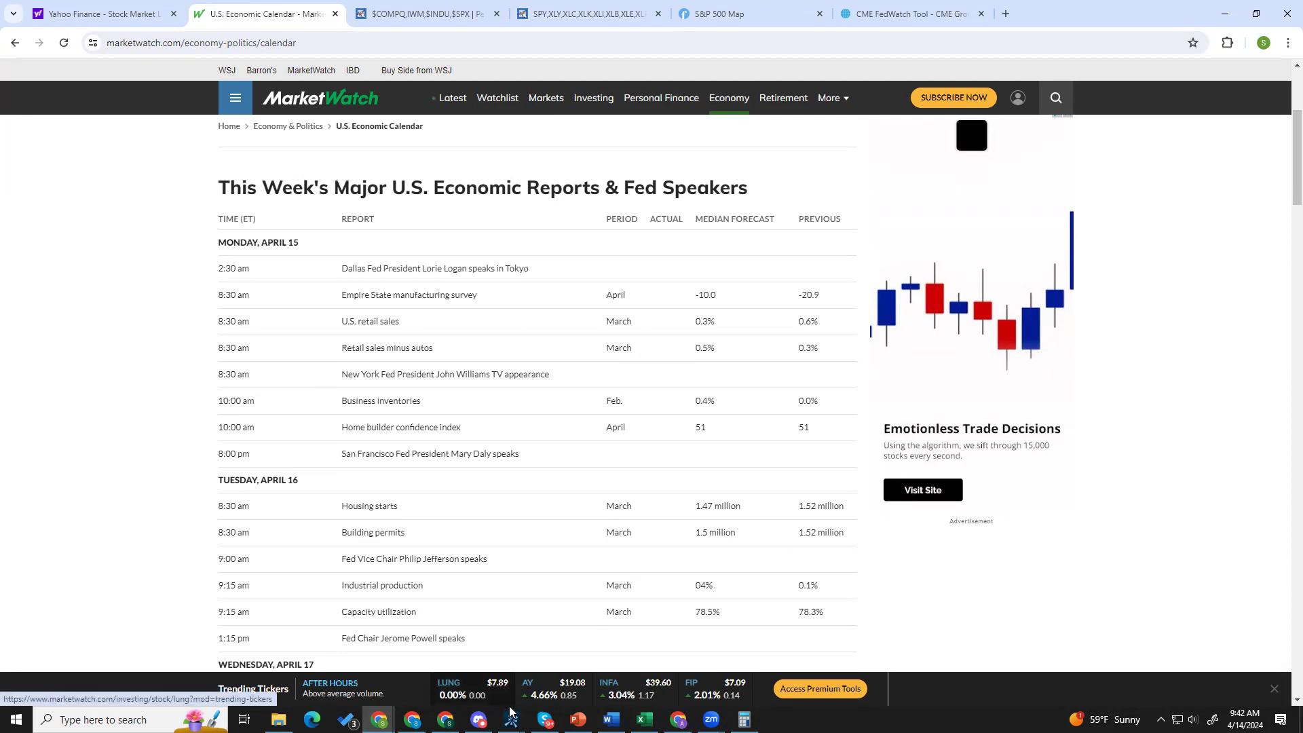
- Switch to the thinkorswim chart, load AA and check the date and time of its upcoming earnings marker
mouse_move(512, 719)
click(657, 661)
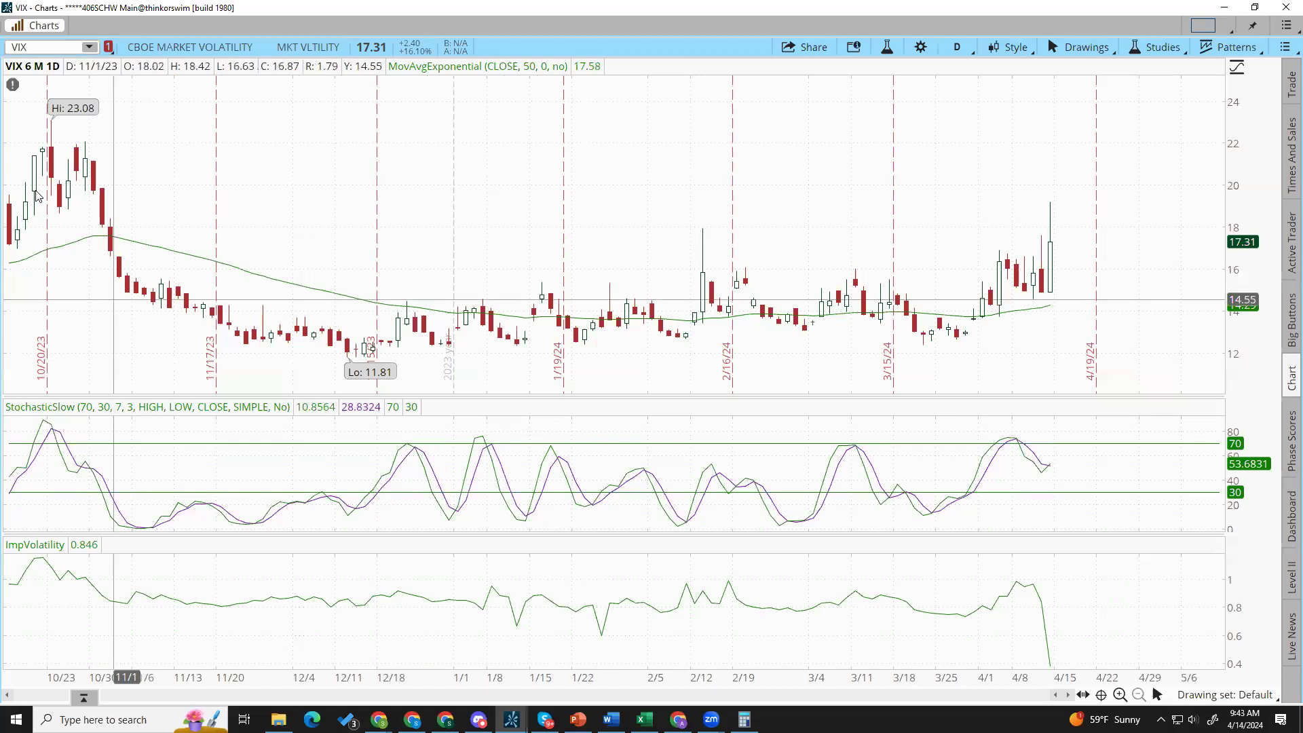
click(41, 47)
text(AA)
key(Return)
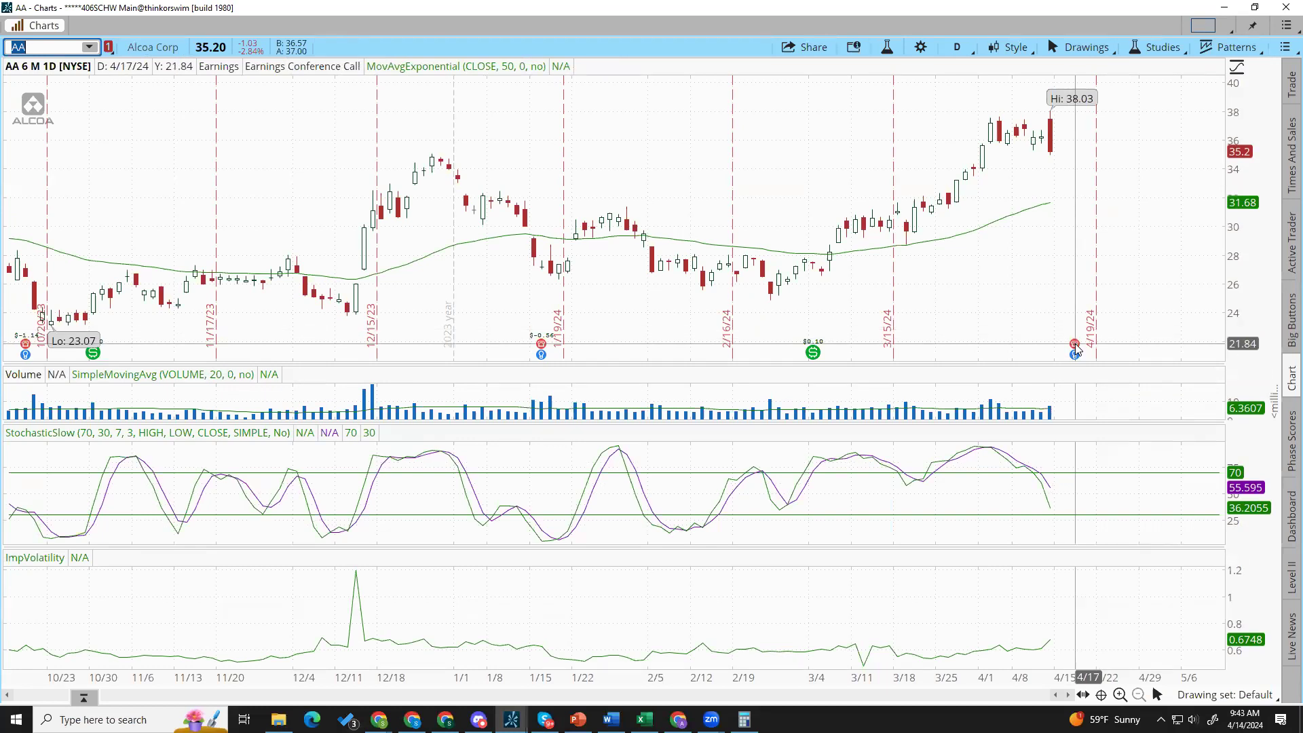
mouse_move(1075, 346)
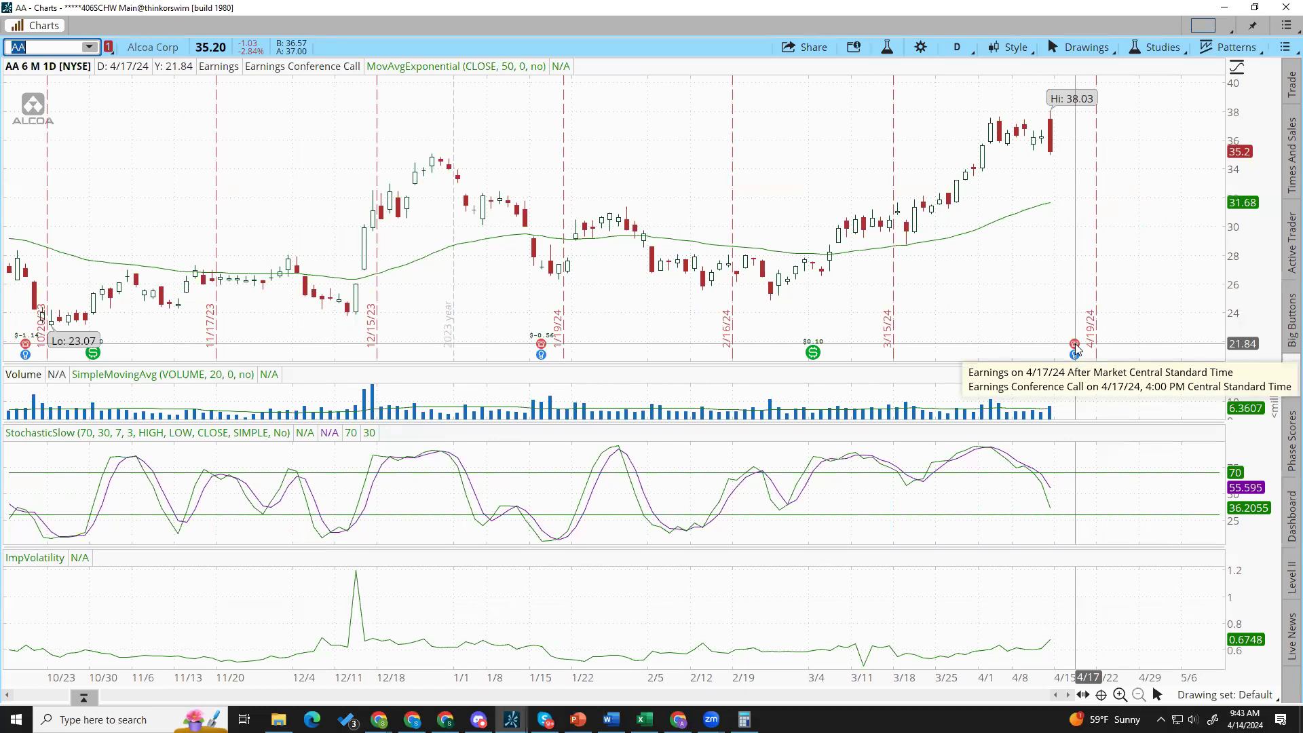
- Return to the MarketWatch calendar in Chrome and highlight the Chicago Fed president's speech under Friday, April 19
click(1229, 8)
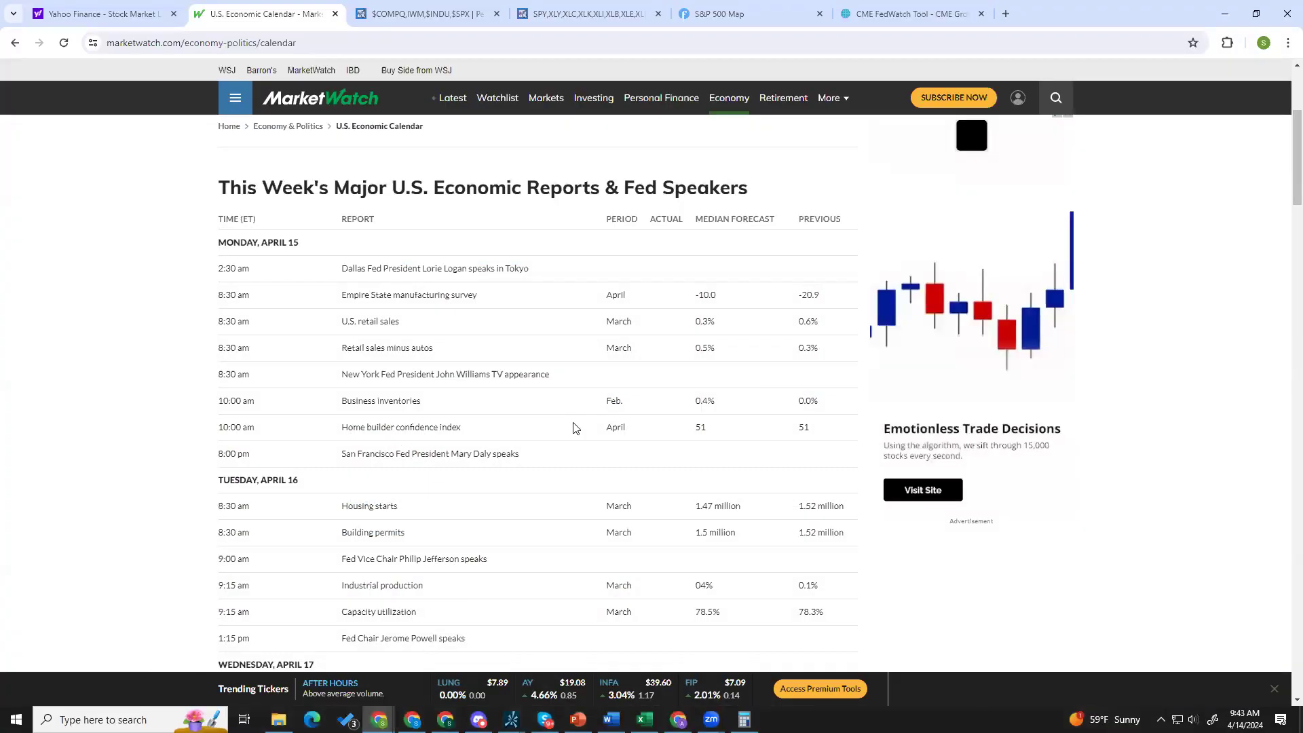
scroll(573, 428, down, 10)
drag(525, 355, 316, 356)
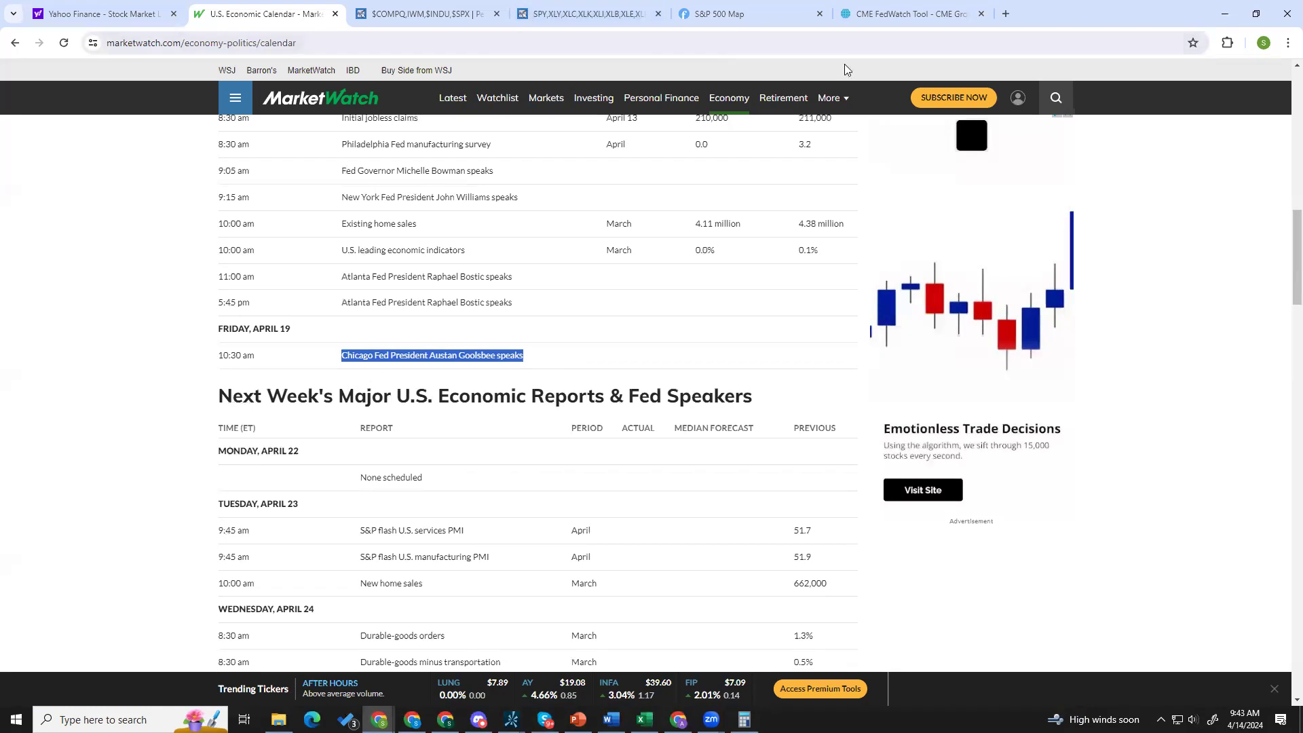
- Bring up the CME FedWatch Tool and examine the target rate probabilities for the 1 May 2024 Fed meeting
click(890, 14)
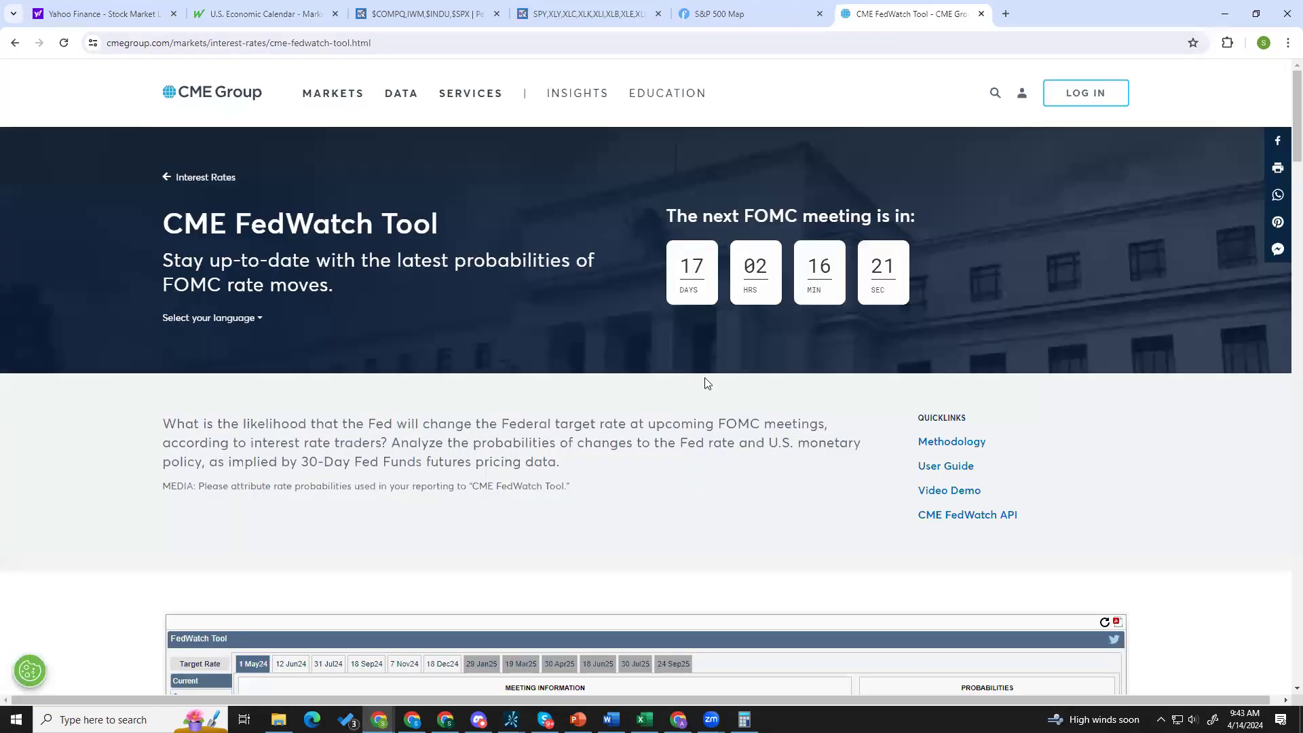
scroll(706, 384, down, 4)
scroll(633, 396, down, 2)
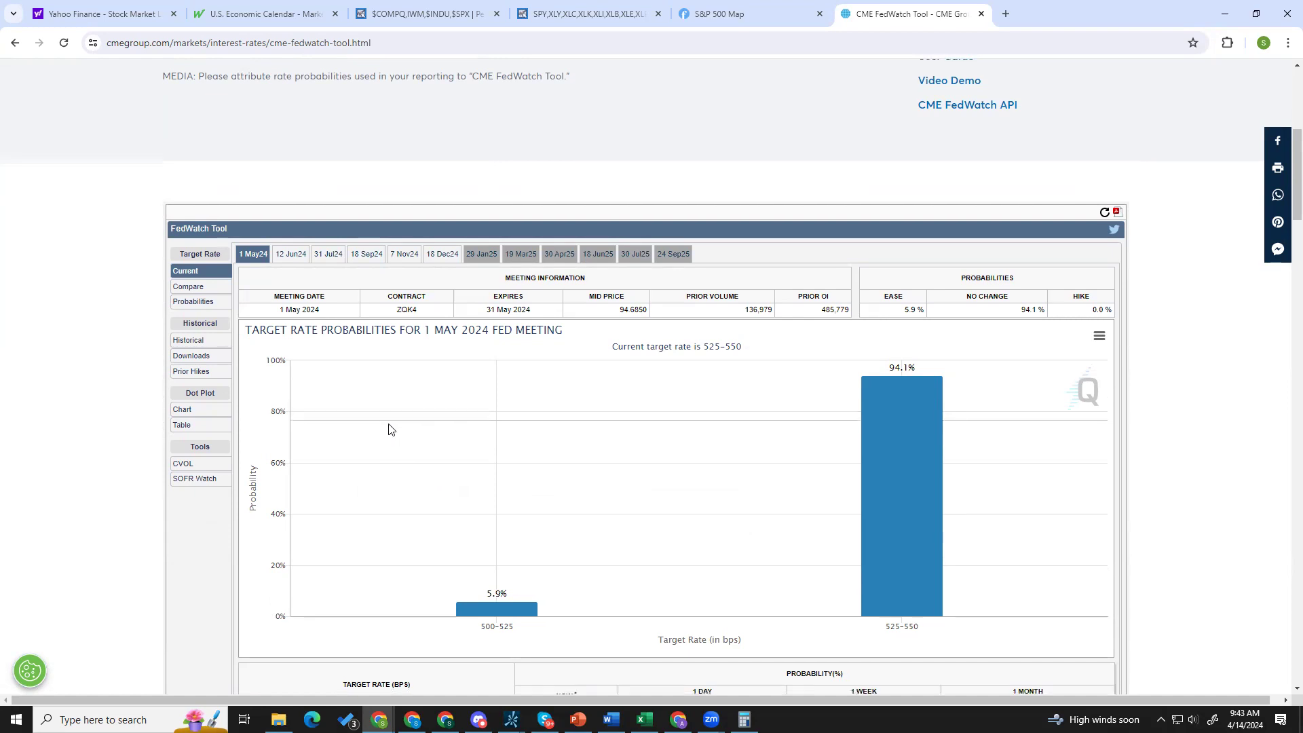
scroll(388, 428, down, 2)
scroll(389, 428, up, 1)
scroll(388, 429, up, 1)
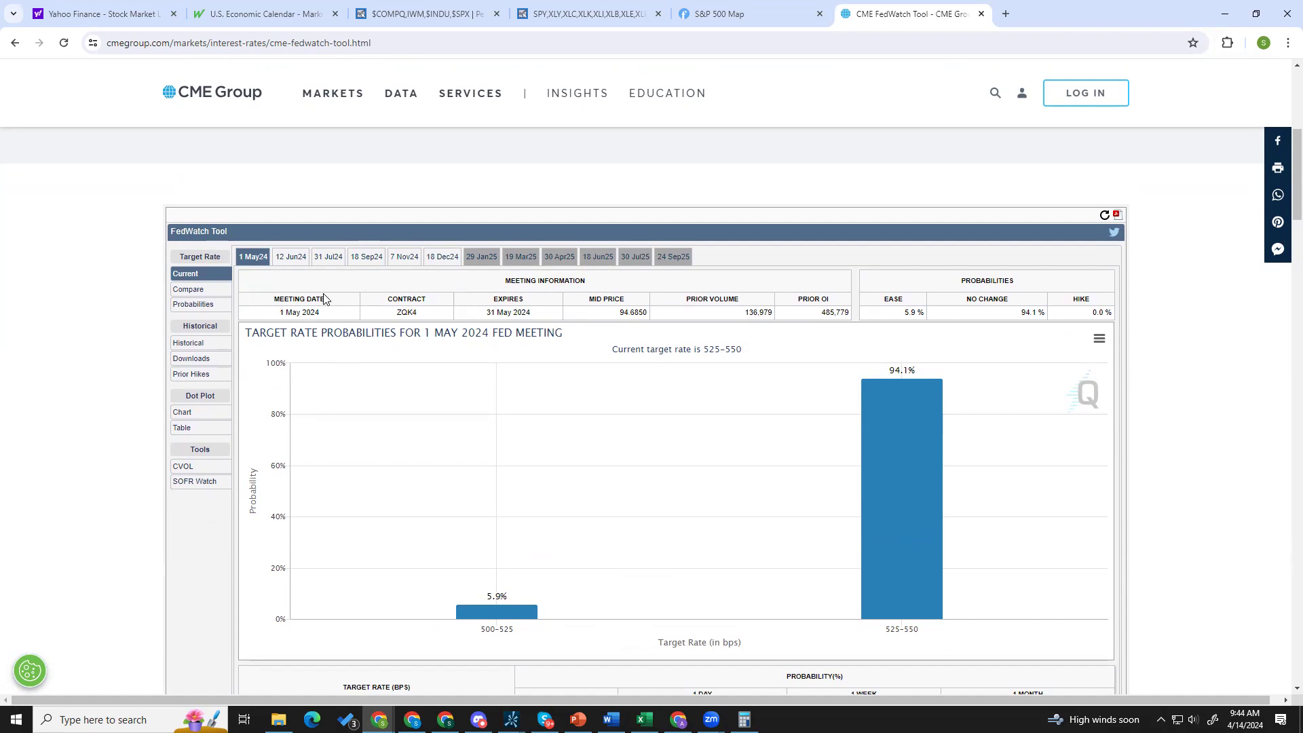
- Examine the FedWatch target rate probabilities for the 12 Jun, 31 Jul and 18 Sep 2024 meetings
click(290, 256)
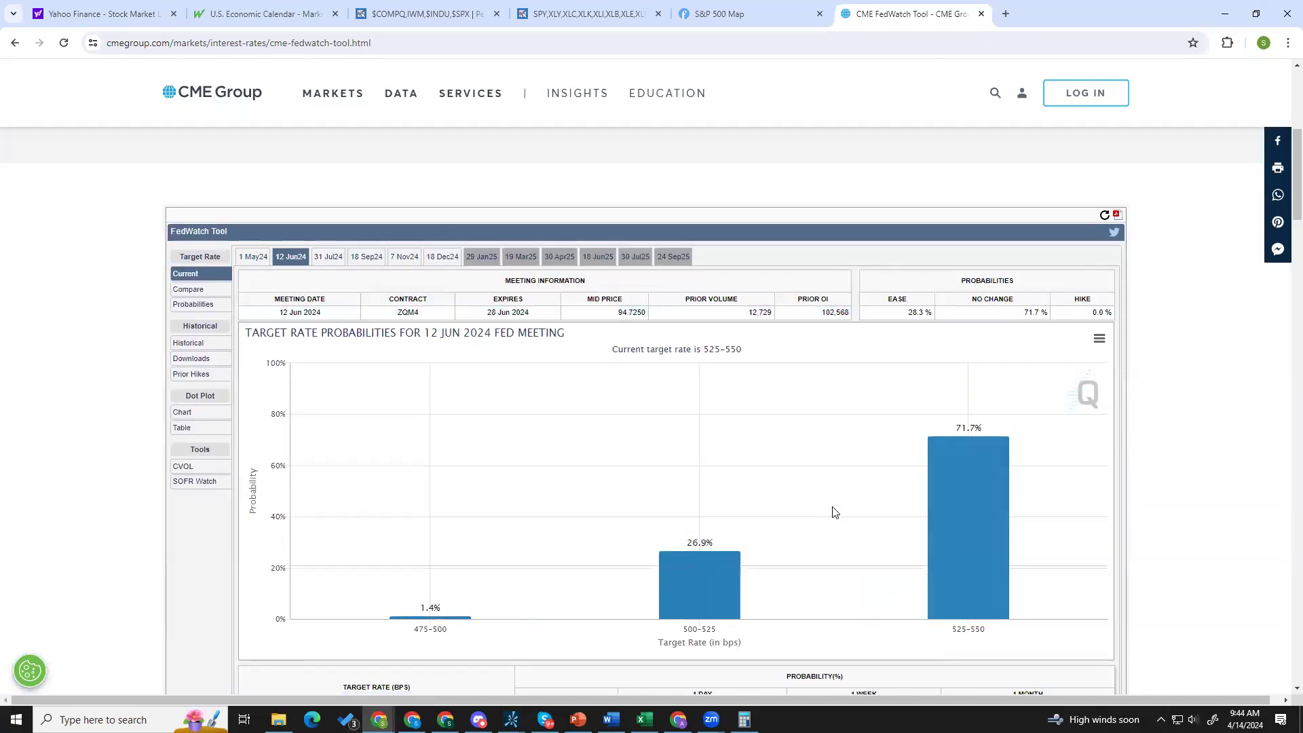
click(326, 265)
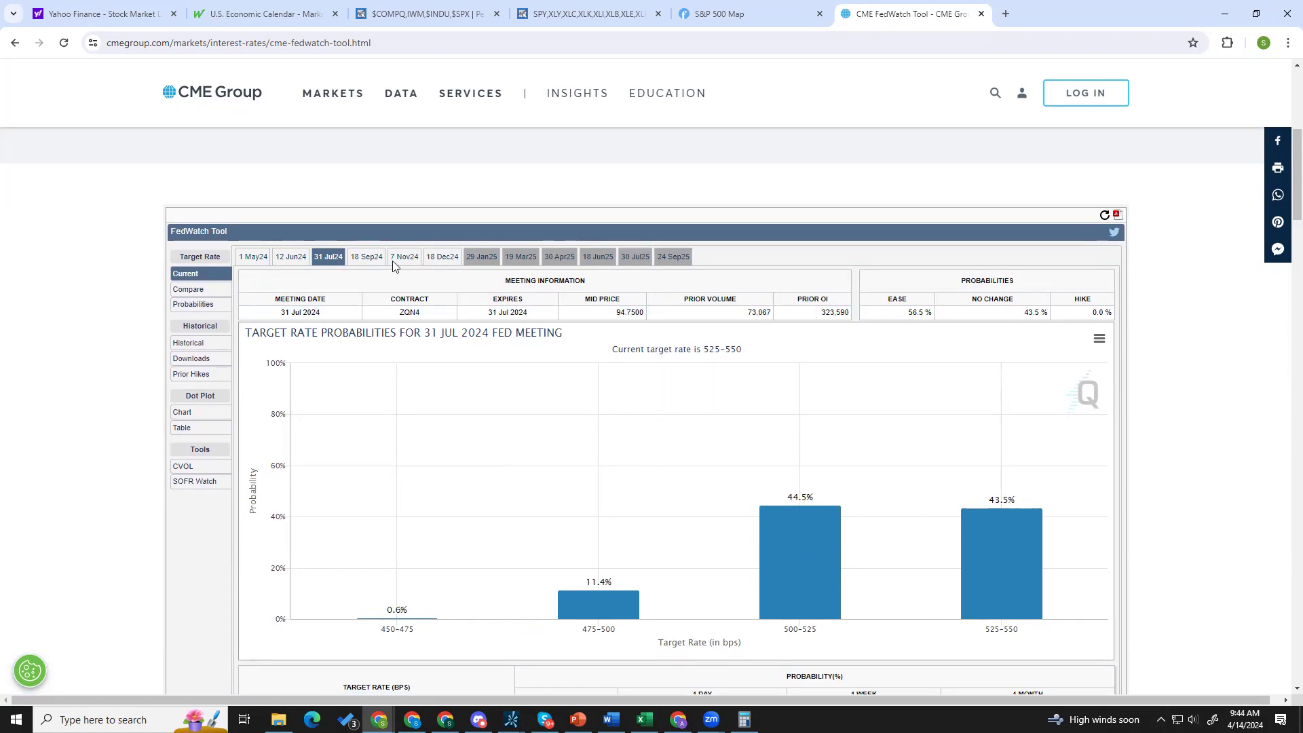
click(372, 264)
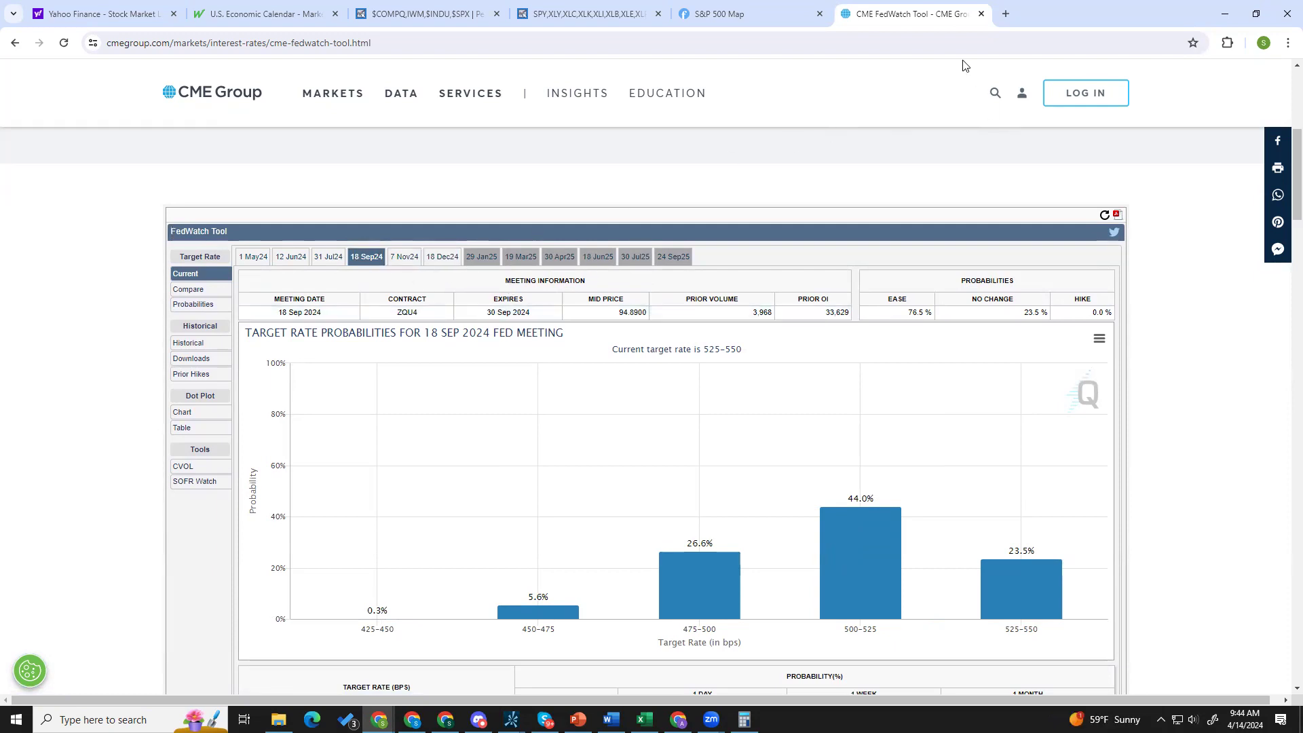
- Minimize Chrome, close the OnBoarding Docs and Resources folder window and switch back to the thinkorswim AA chart
click(1225, 14)
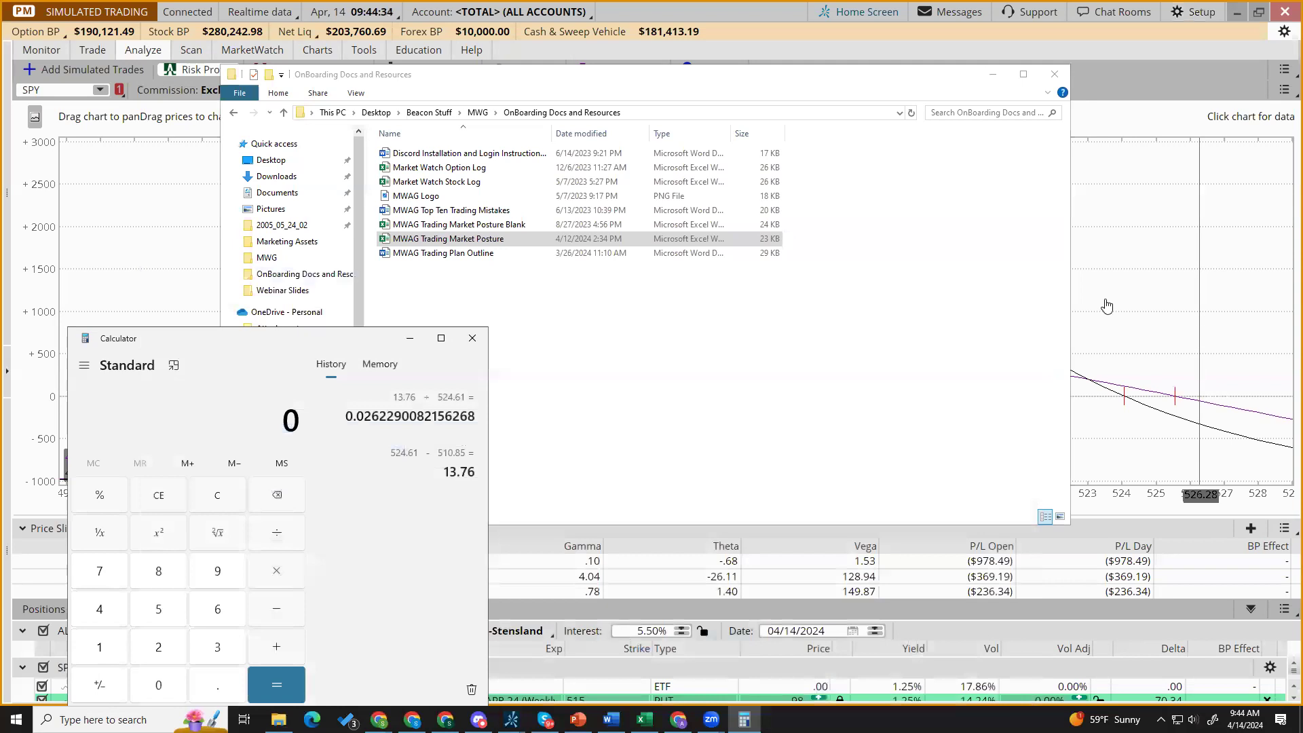
click(1053, 74)
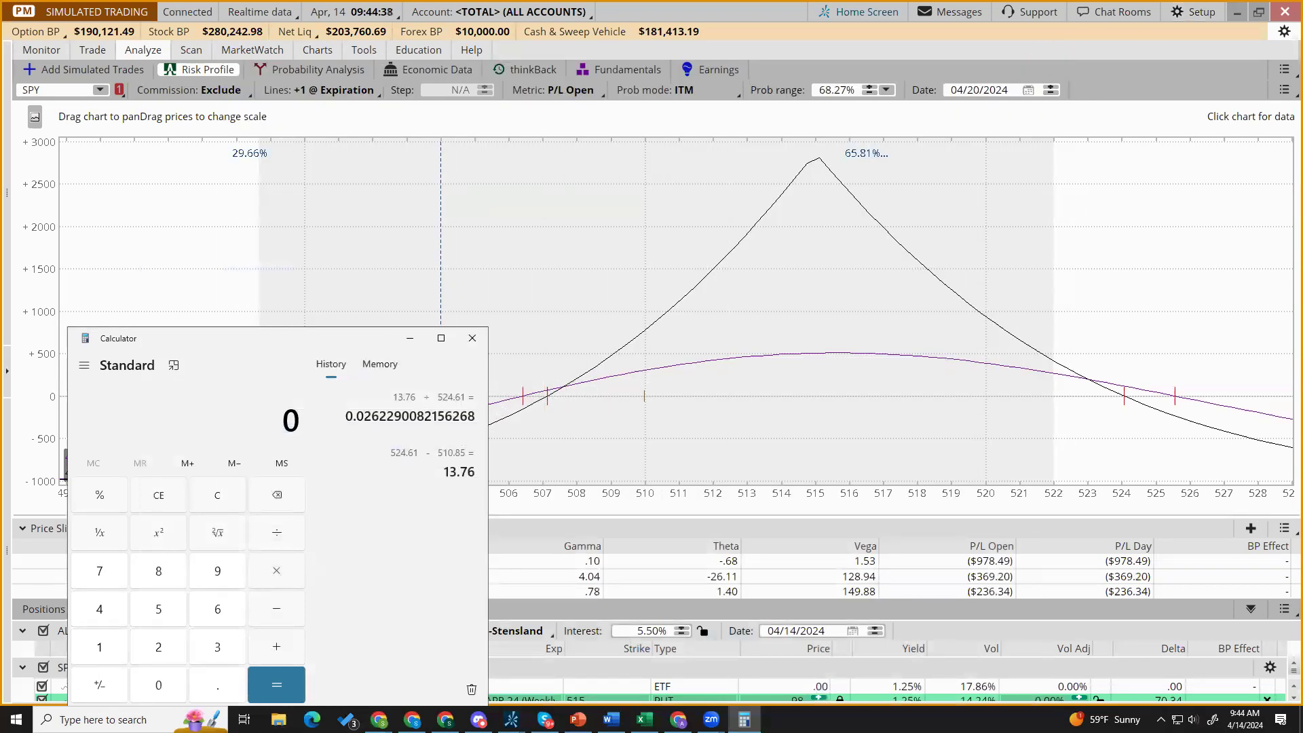
key(alt+Tab)
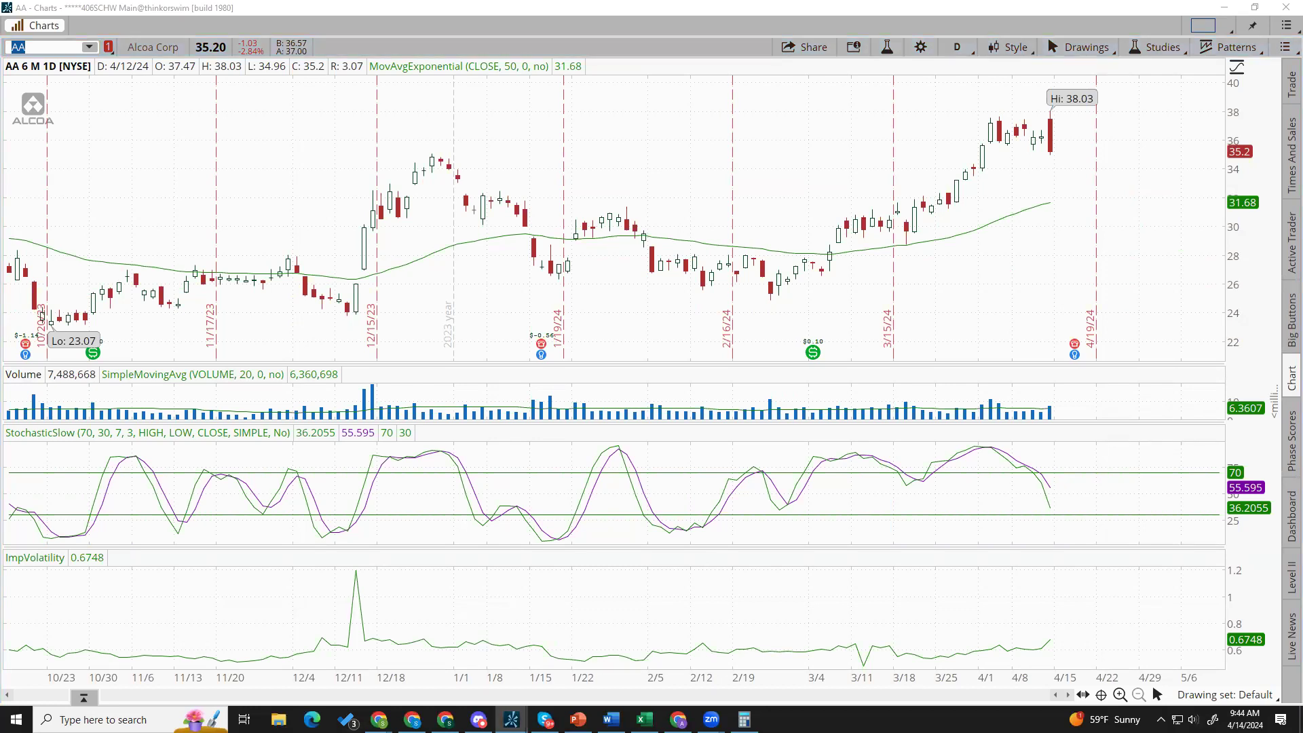
- Review the six-month daily charts of AAPL, AIG and AMD one after another
text(AAPL)
key(Return)
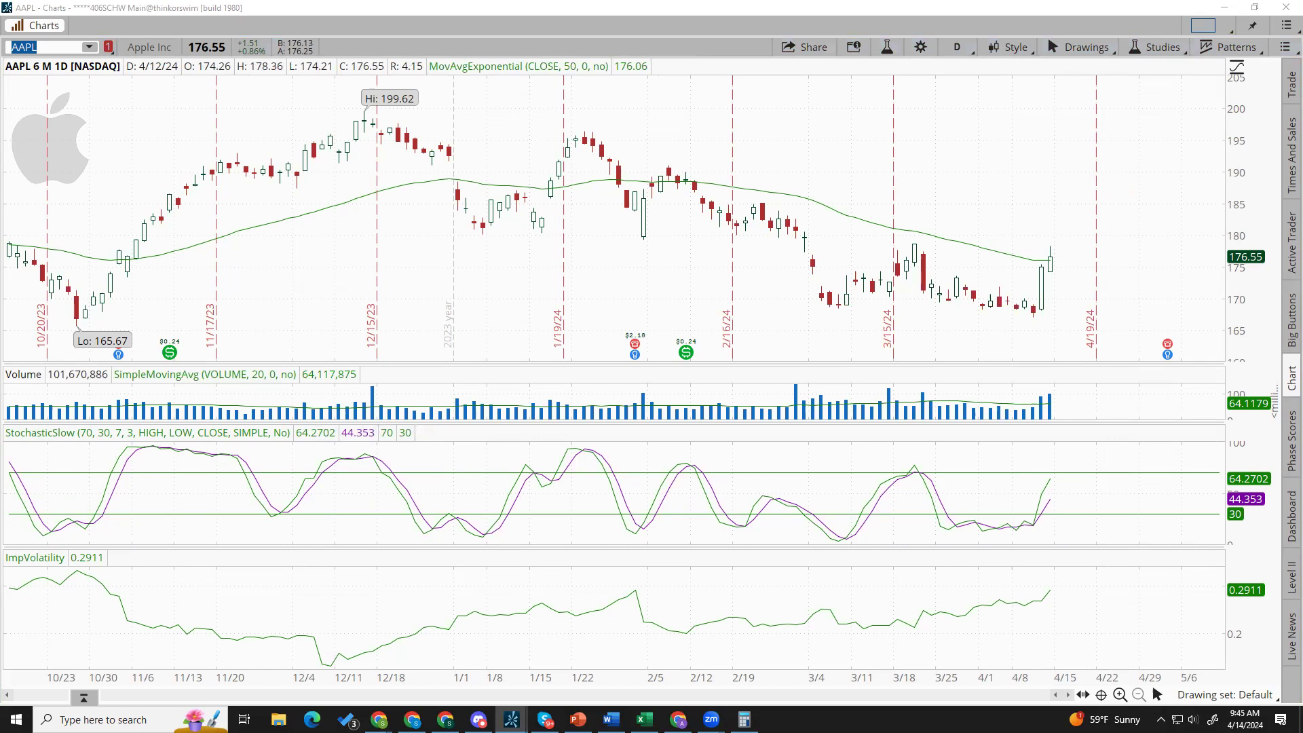
text(AIG)
key(Return)
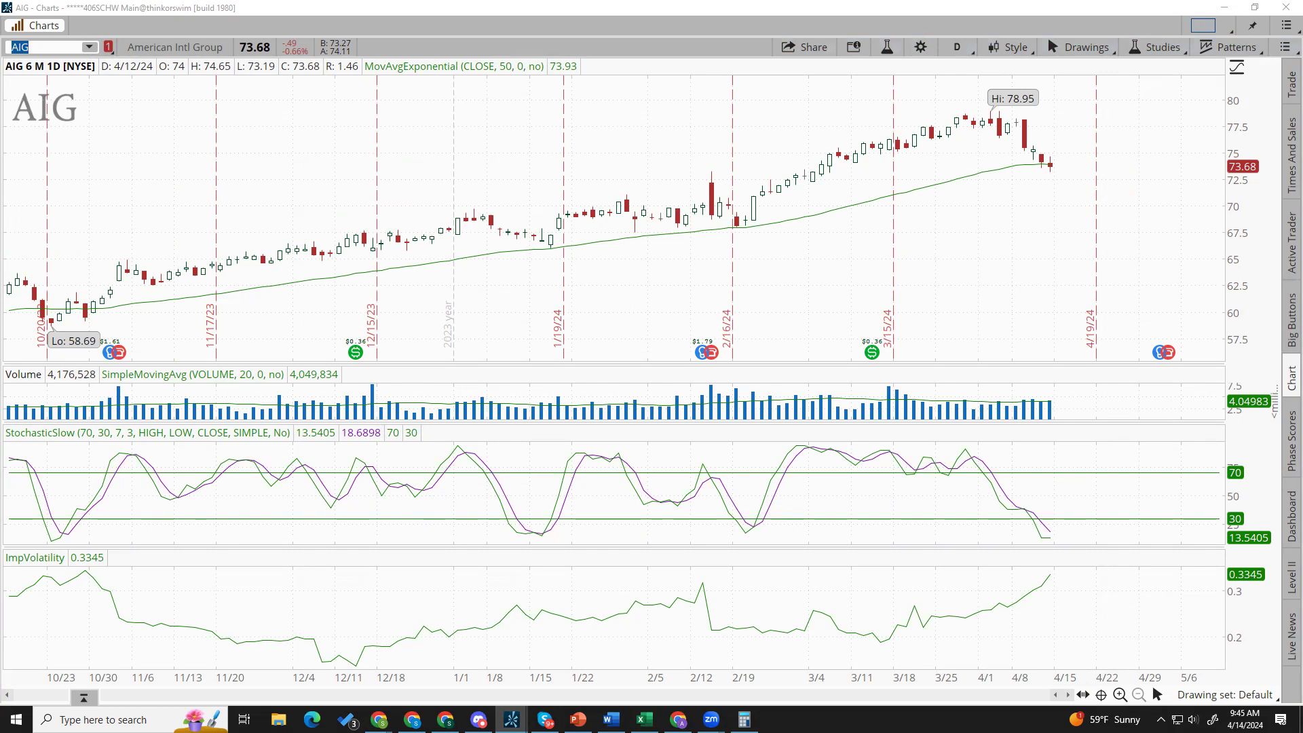
text(AMD)
key(Return)
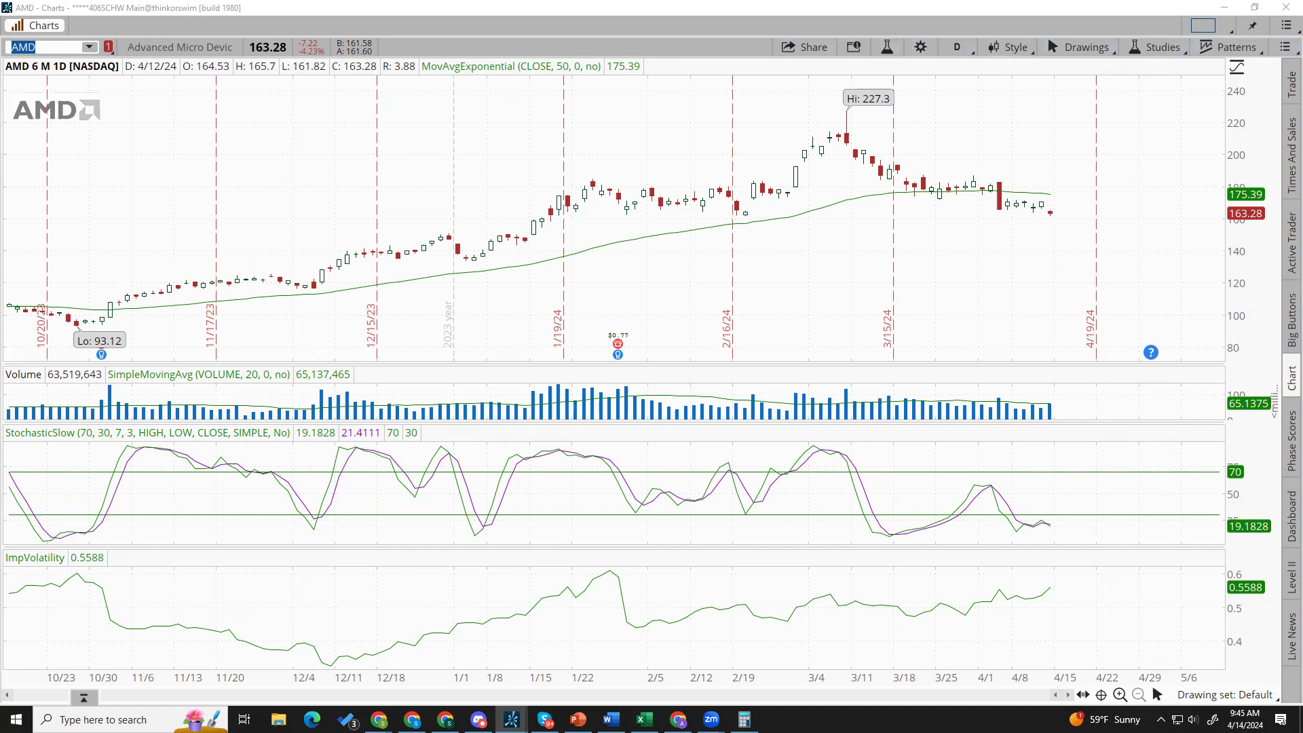
- Review the six-month daily charts of AMZN, AXP and BA one after another
text(AMZN)
key(Return)
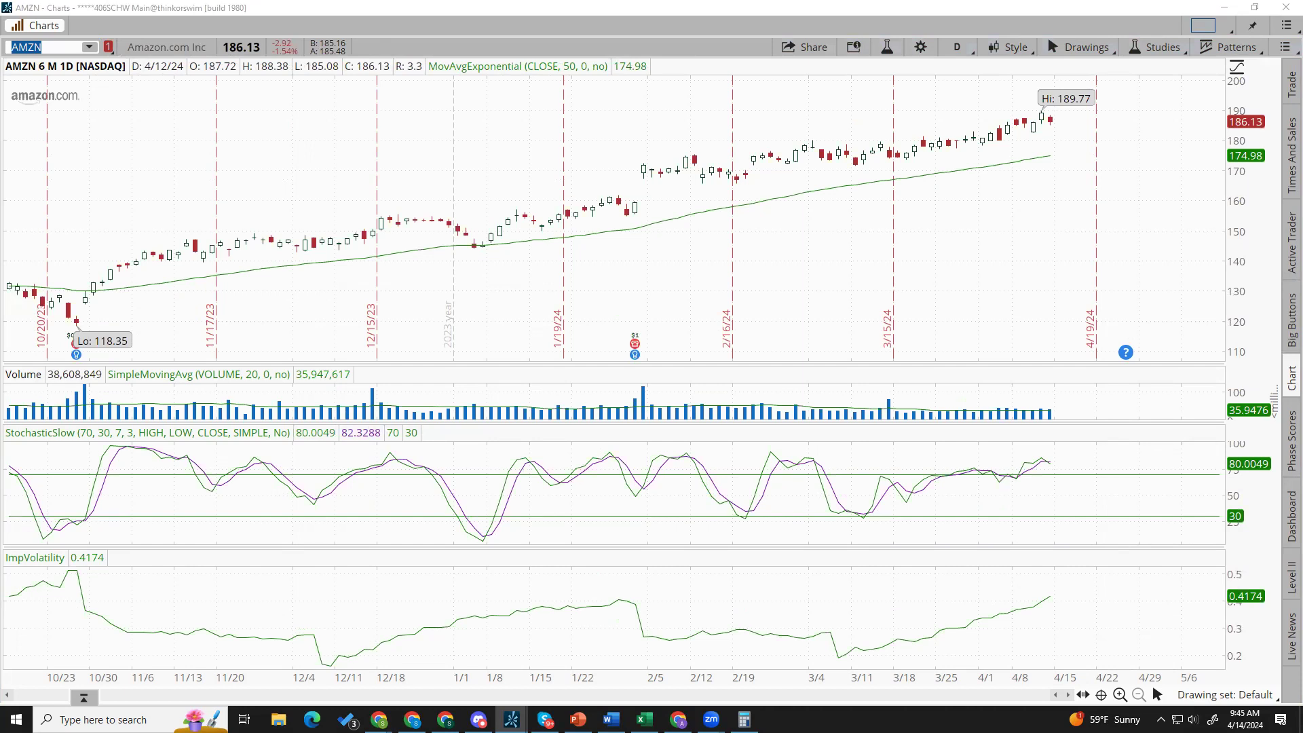
text(AXP)
key(Return)
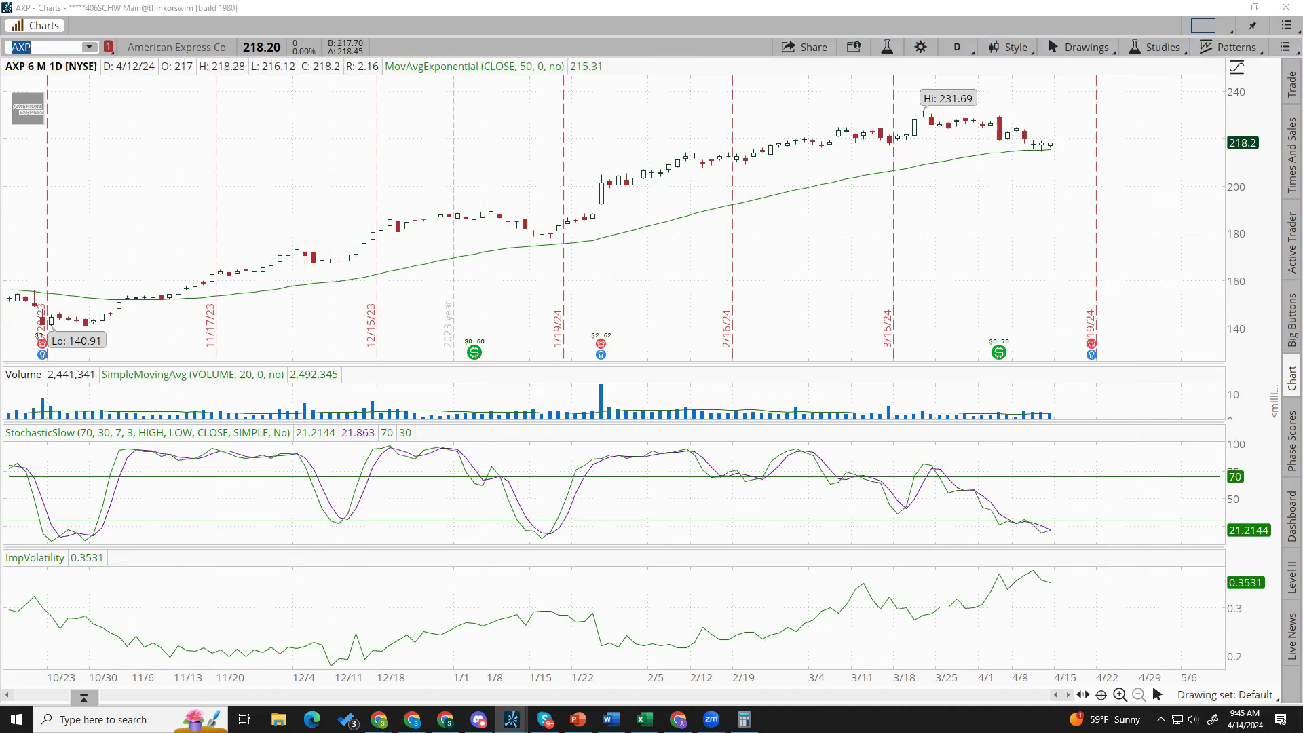
text(BA)
key(Return)
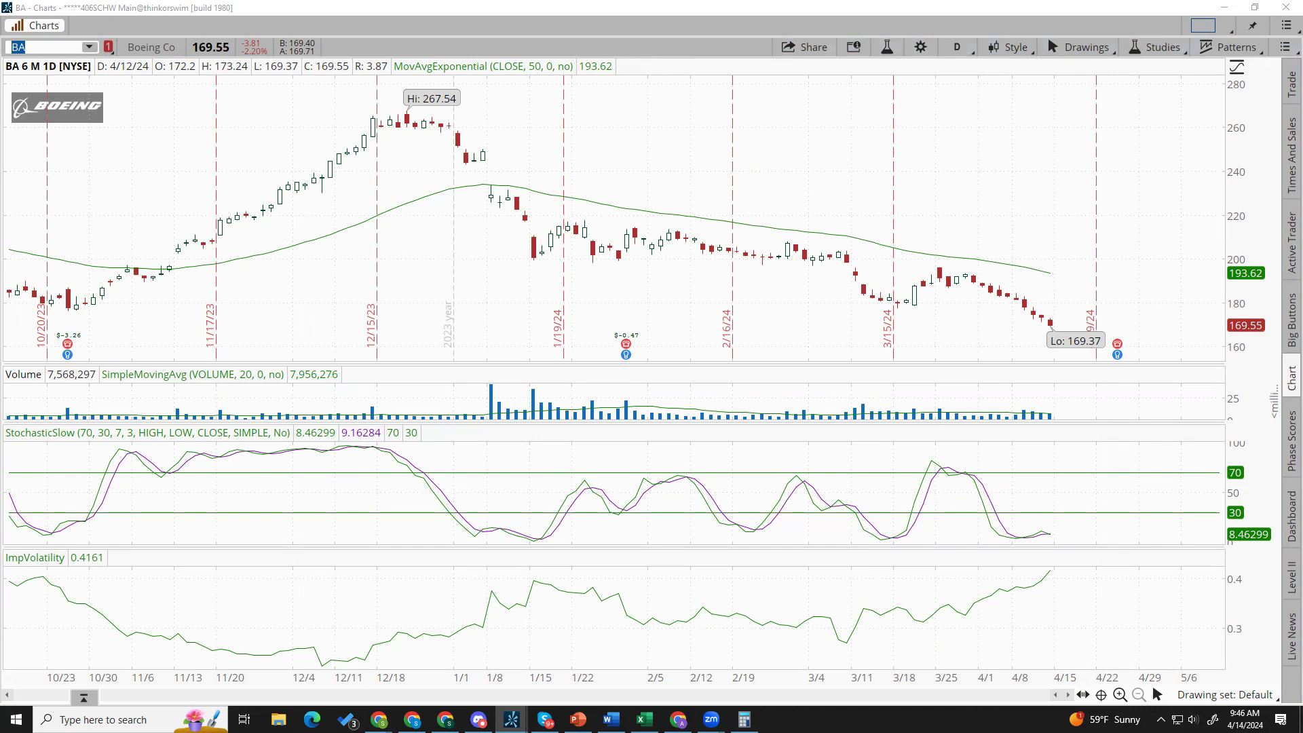
- Load the BAC chart and check the date and time of its upcoming earnings marker
text(BAC)
key(Return)
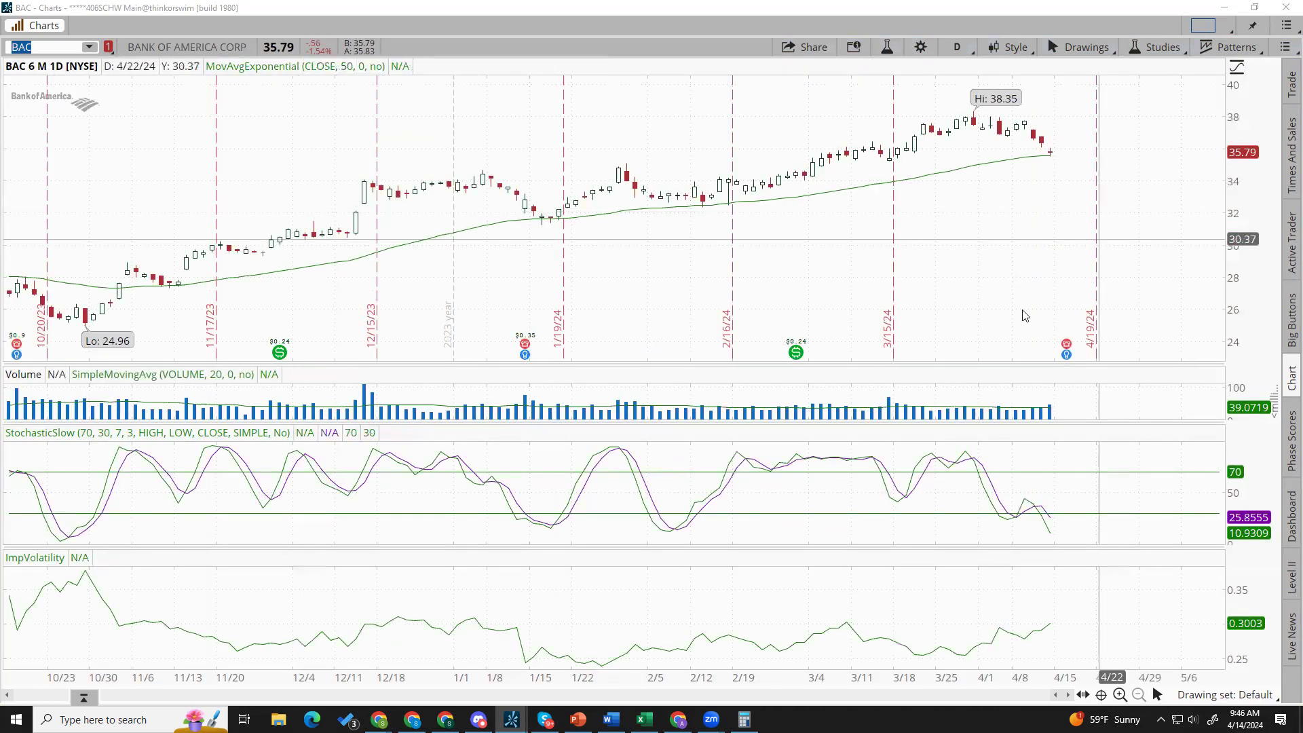
mouse_move(1067, 345)
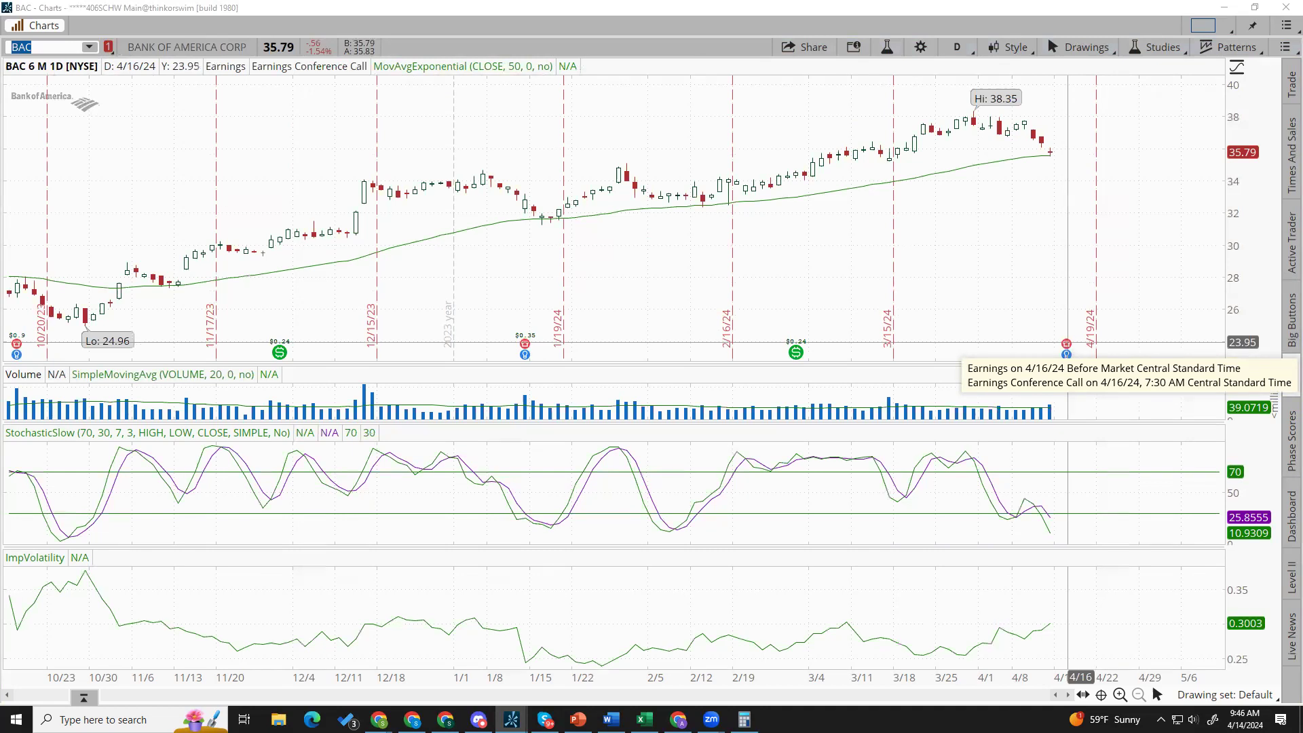
- Review the six-month daily charts of BLDR, C and CAT one after another
text(BLDR)
key(Return)
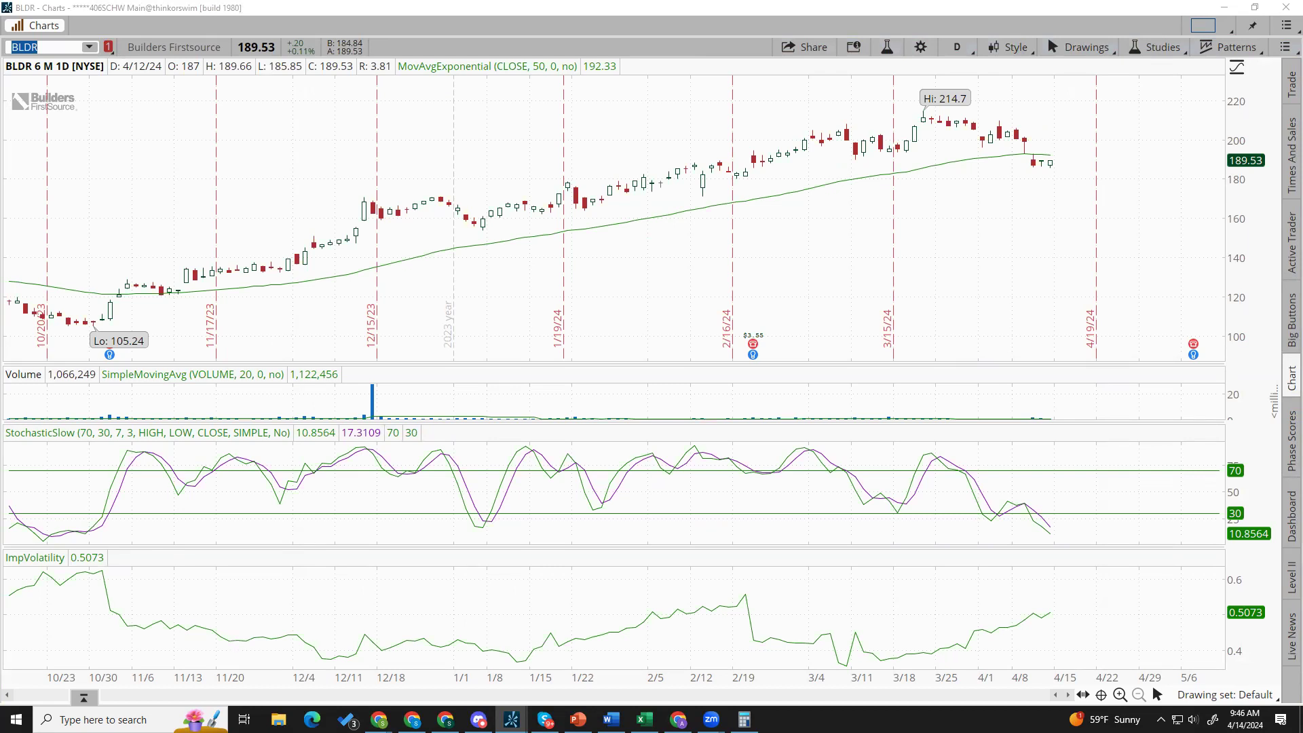
text(C)
key(Return)
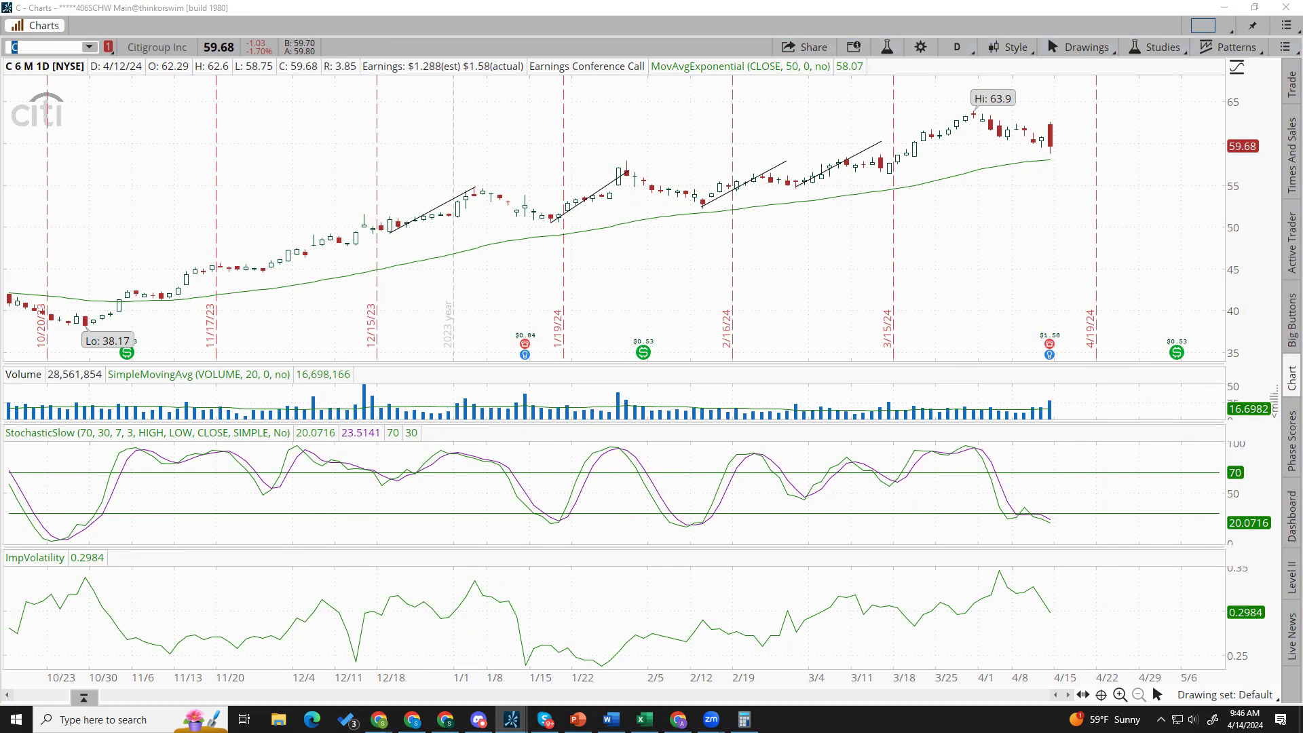
text(CAT)
key(Return)
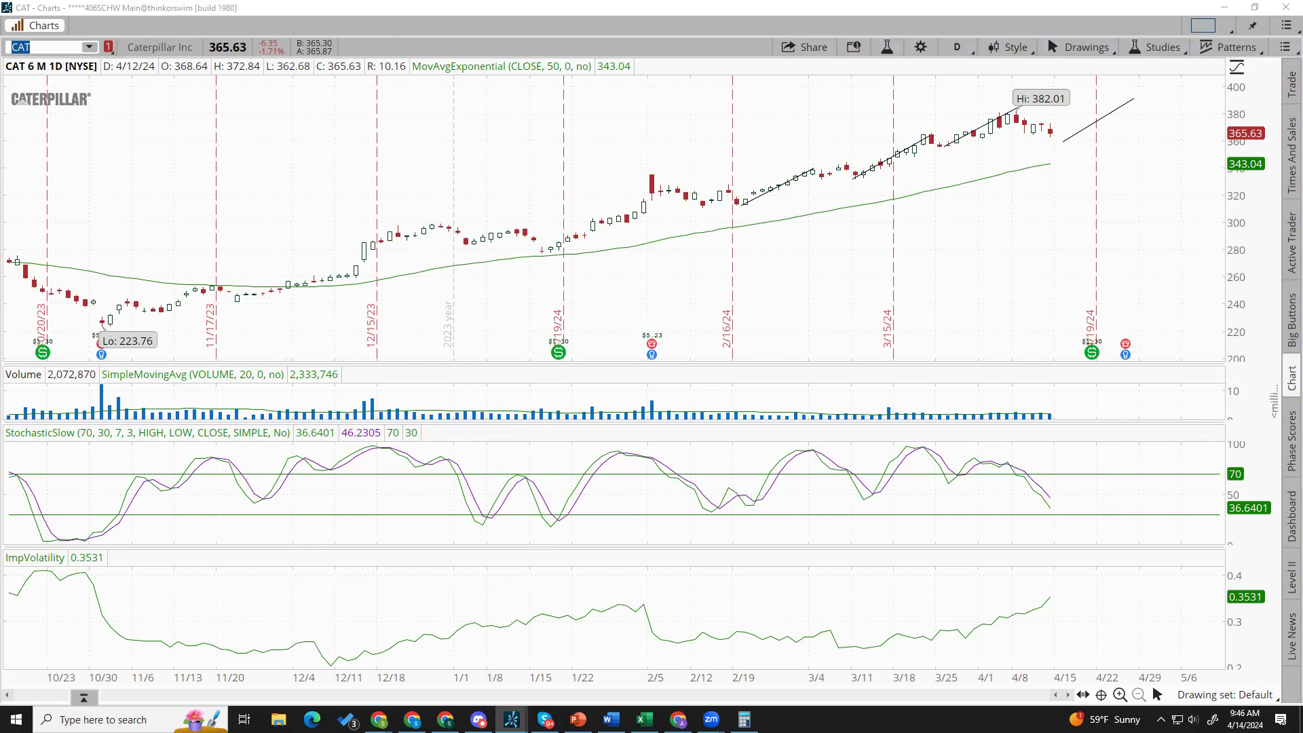
- Review the six-month daily charts of CMG and COF in turn
text(CMG)
key(Return)
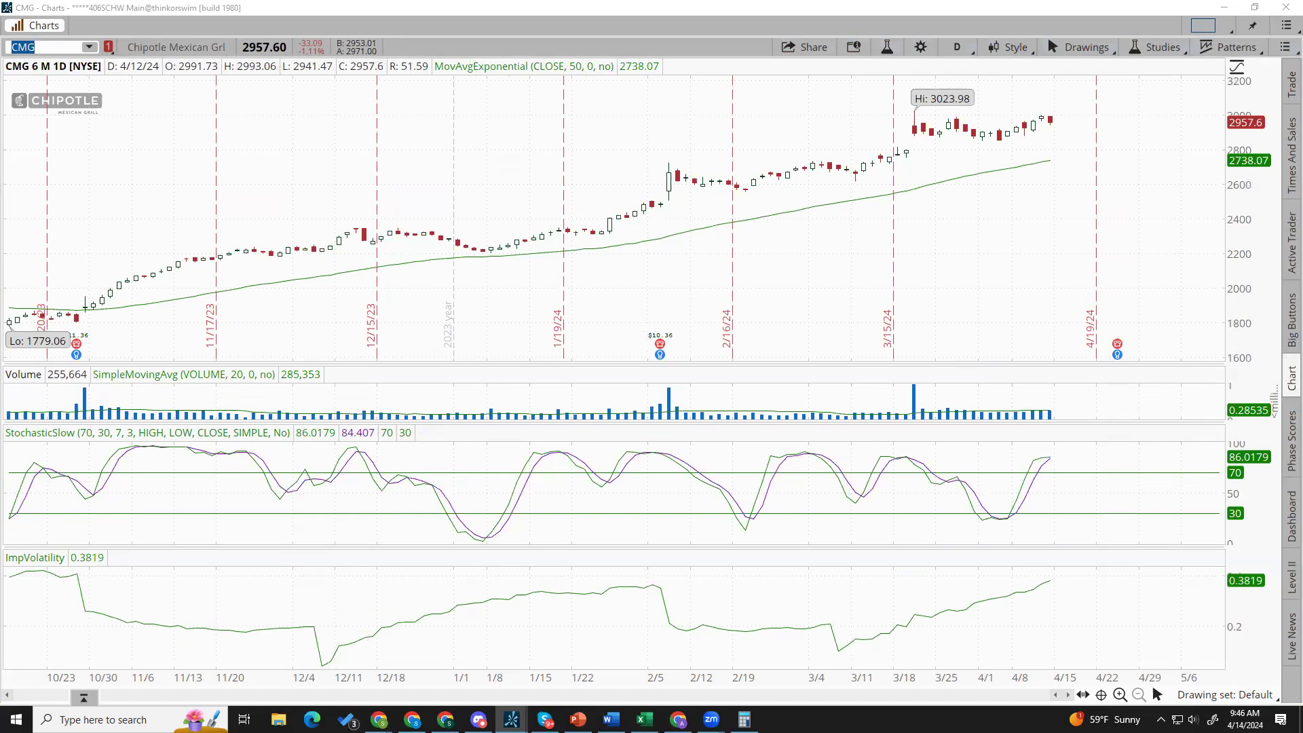
text(COF)
key(Return)
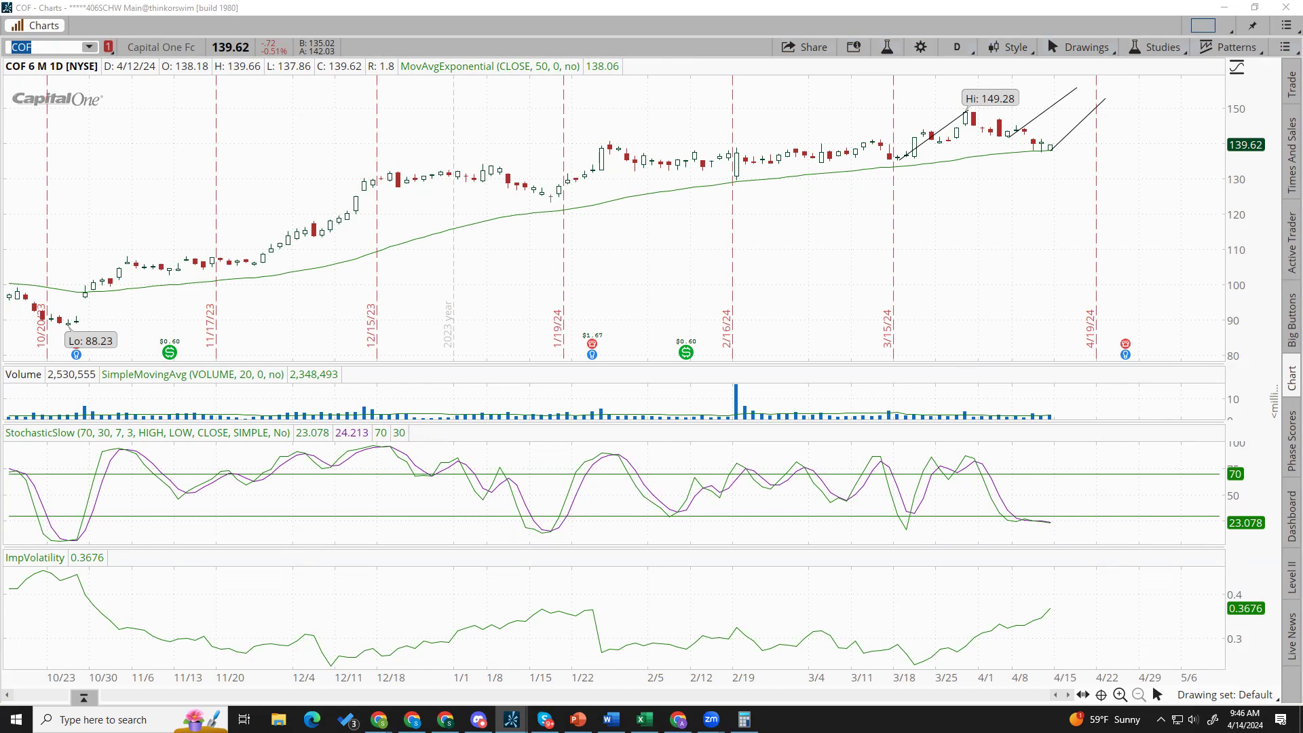
- Review the six-month daily charts of COP, COST and CRWD one after another
text(COP)
key(Return)
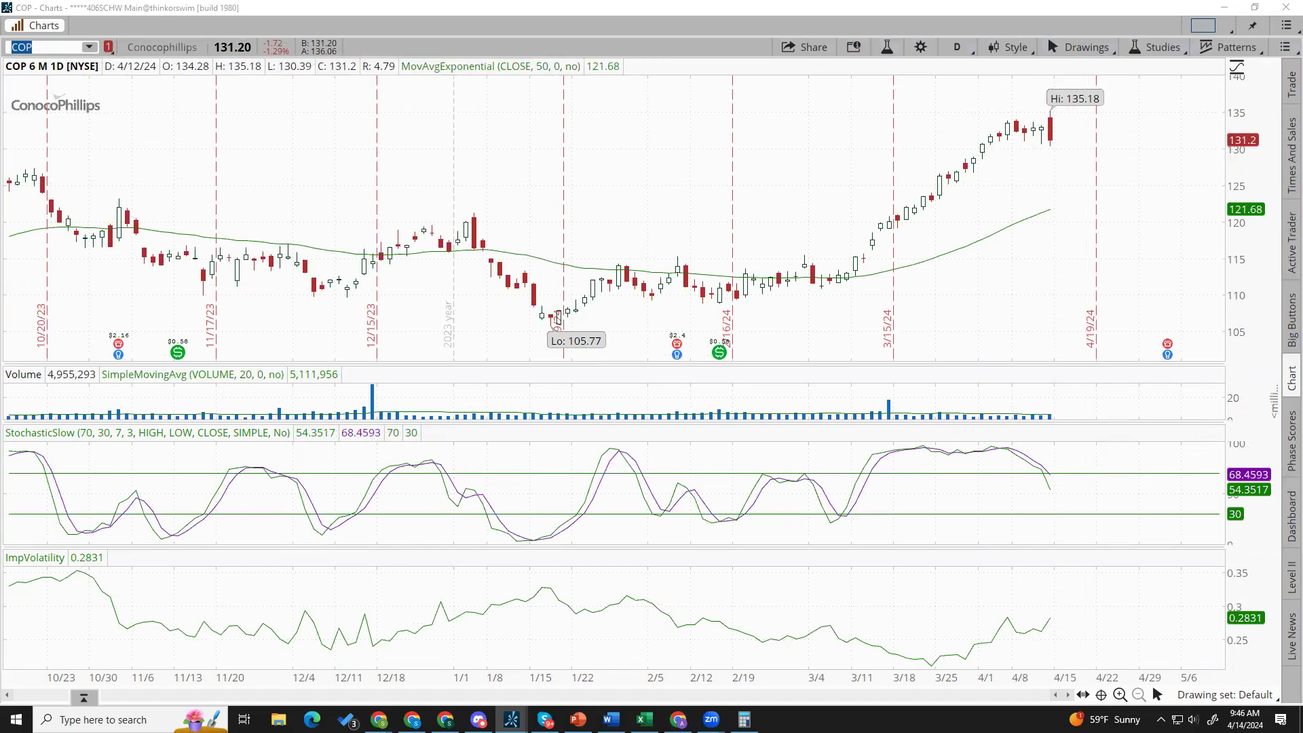
text(COST)
key(Return)
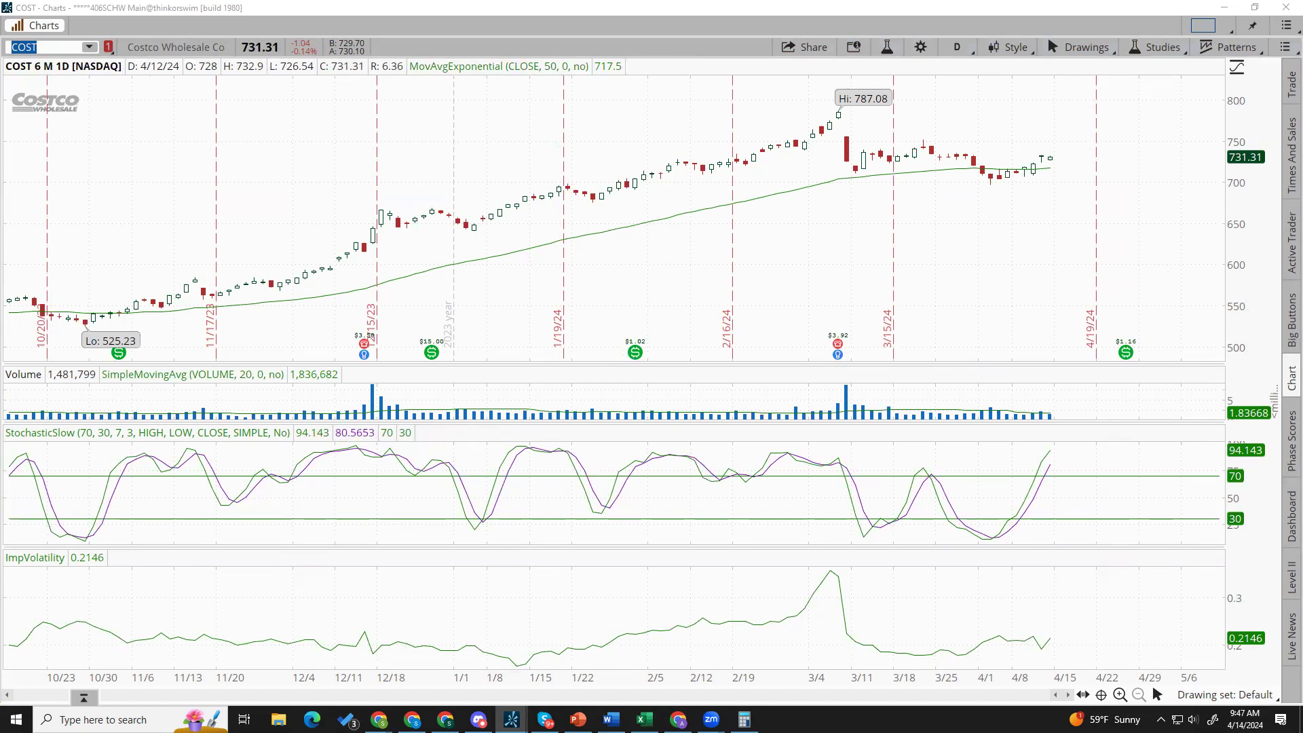
text(CRWD)
key(Return)
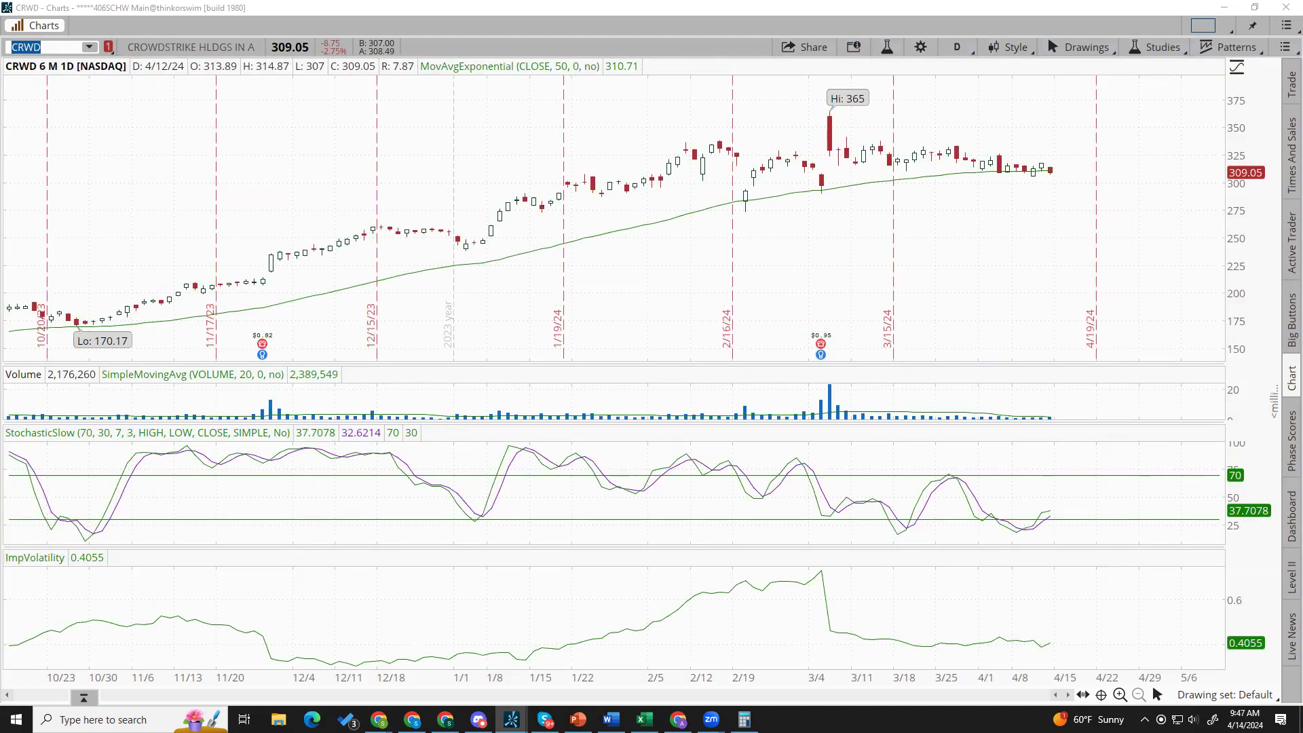
- Review the six-month daily charts of DAL, DHI and DIA one after another
text(DAL)
key(Return)
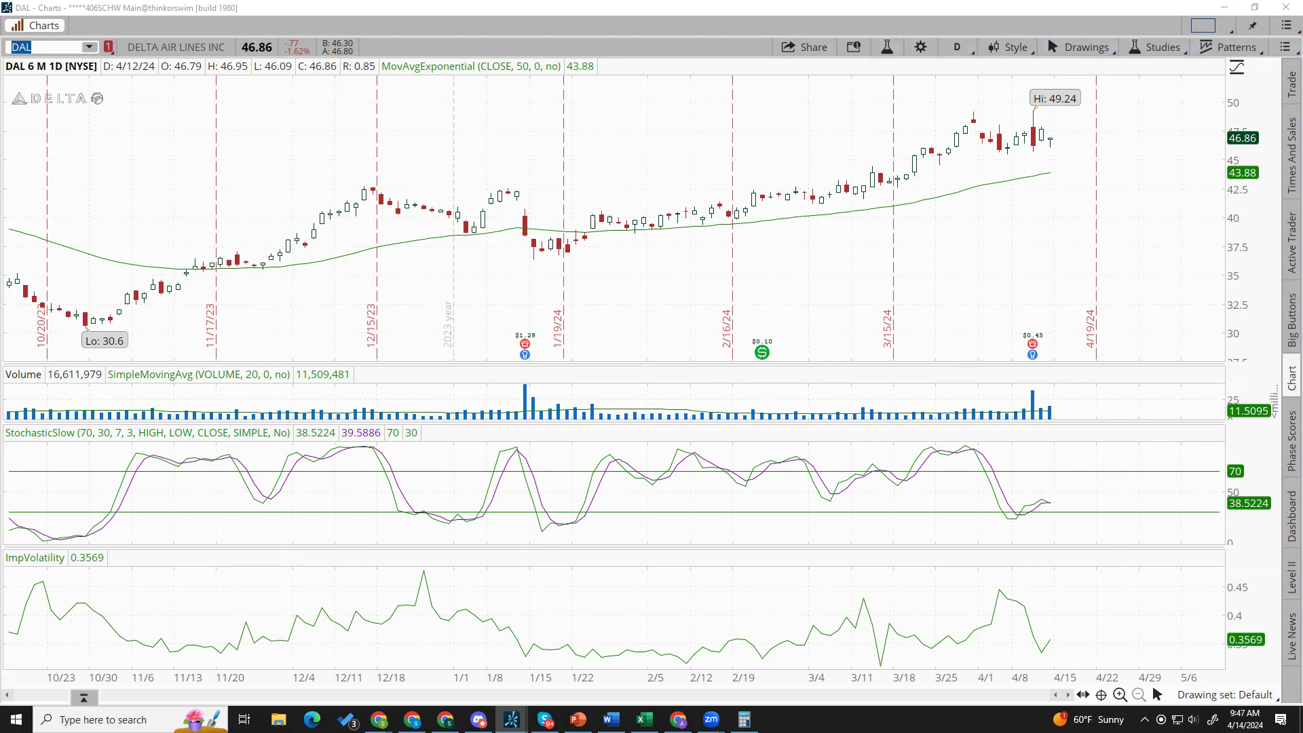
text(DHI)
key(Return)
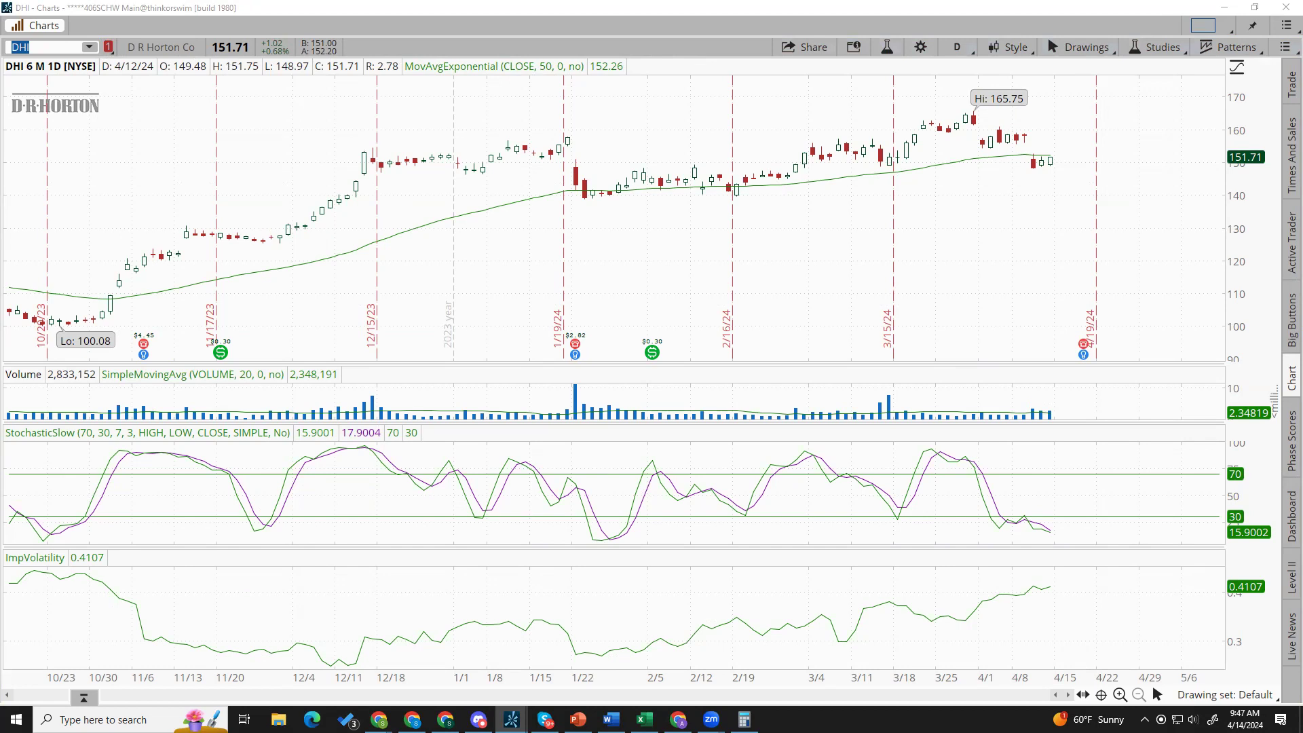
text(DIA)
key(Return)
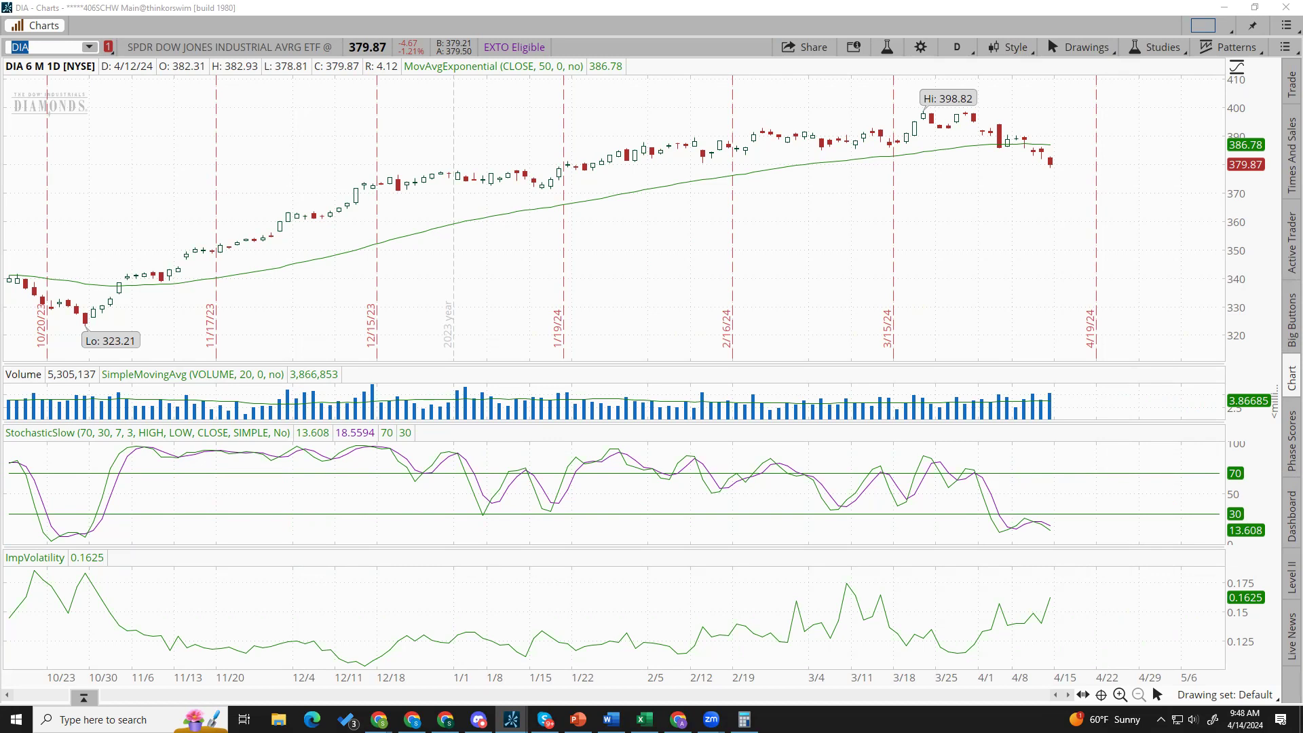
- Load the F chart and check the date of its upcoming earnings marker
text(F)
key(Return)
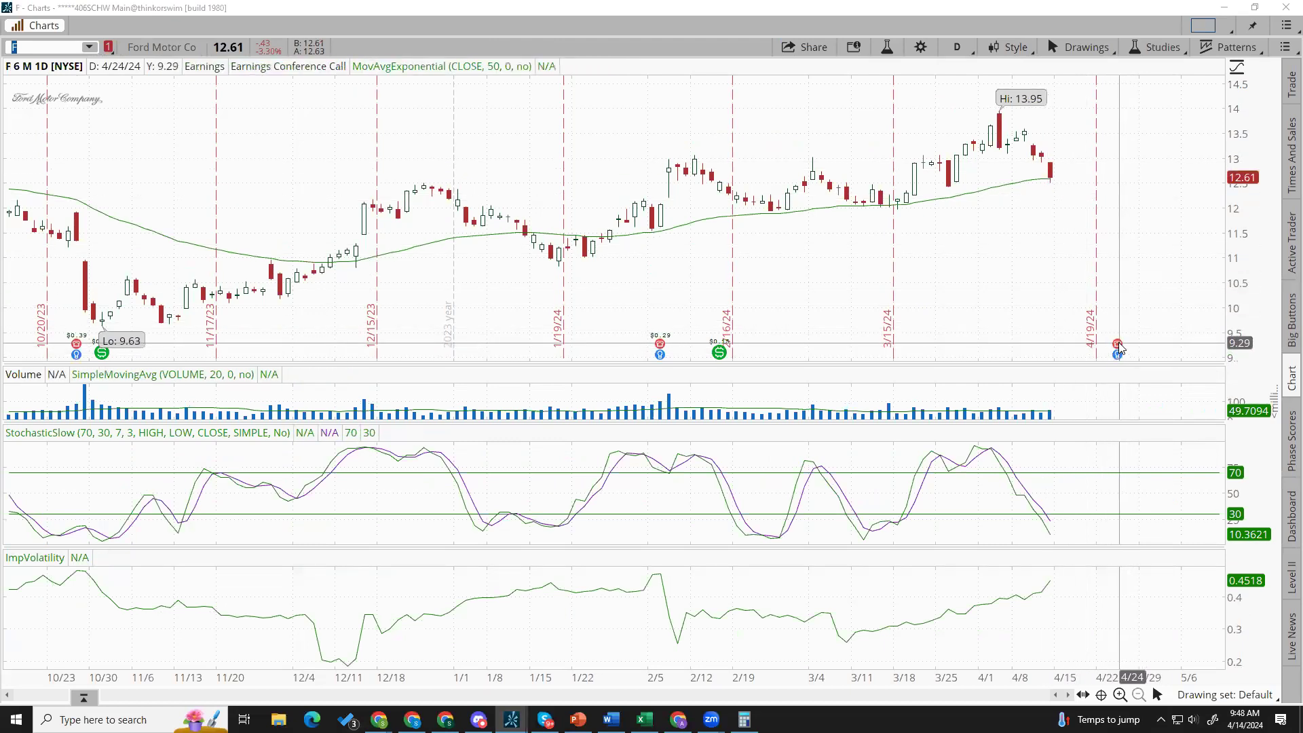
mouse_move(1120, 347)
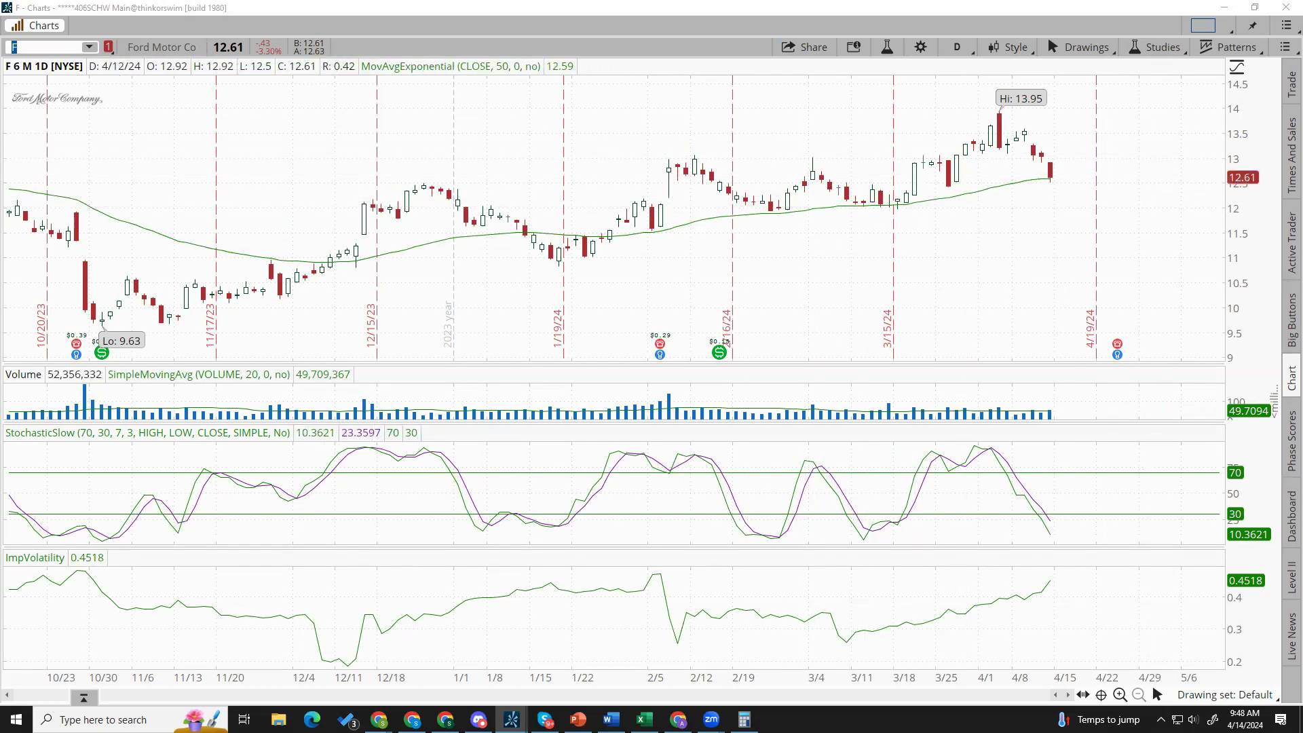
- Review the six-month daily charts of FAST and GBTC in turn
text(FAST)
key(Return)
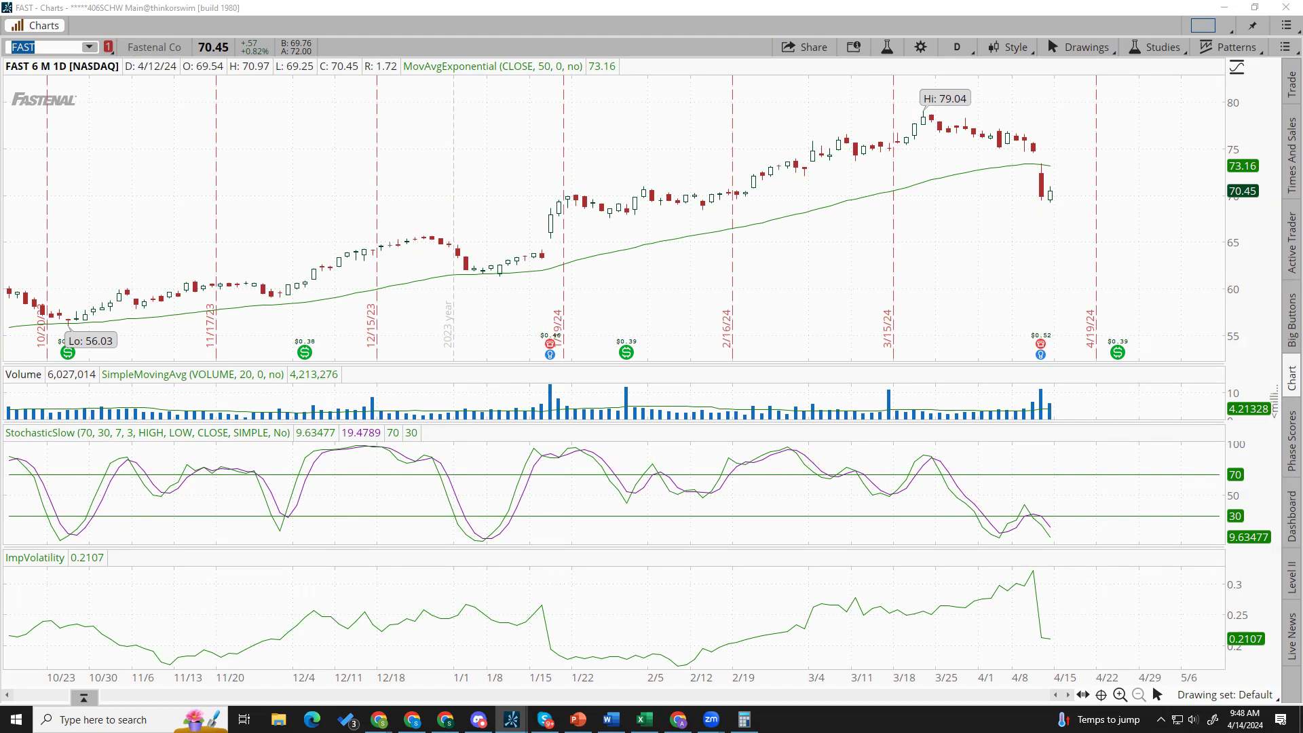
text(GBTC)
key(Return)
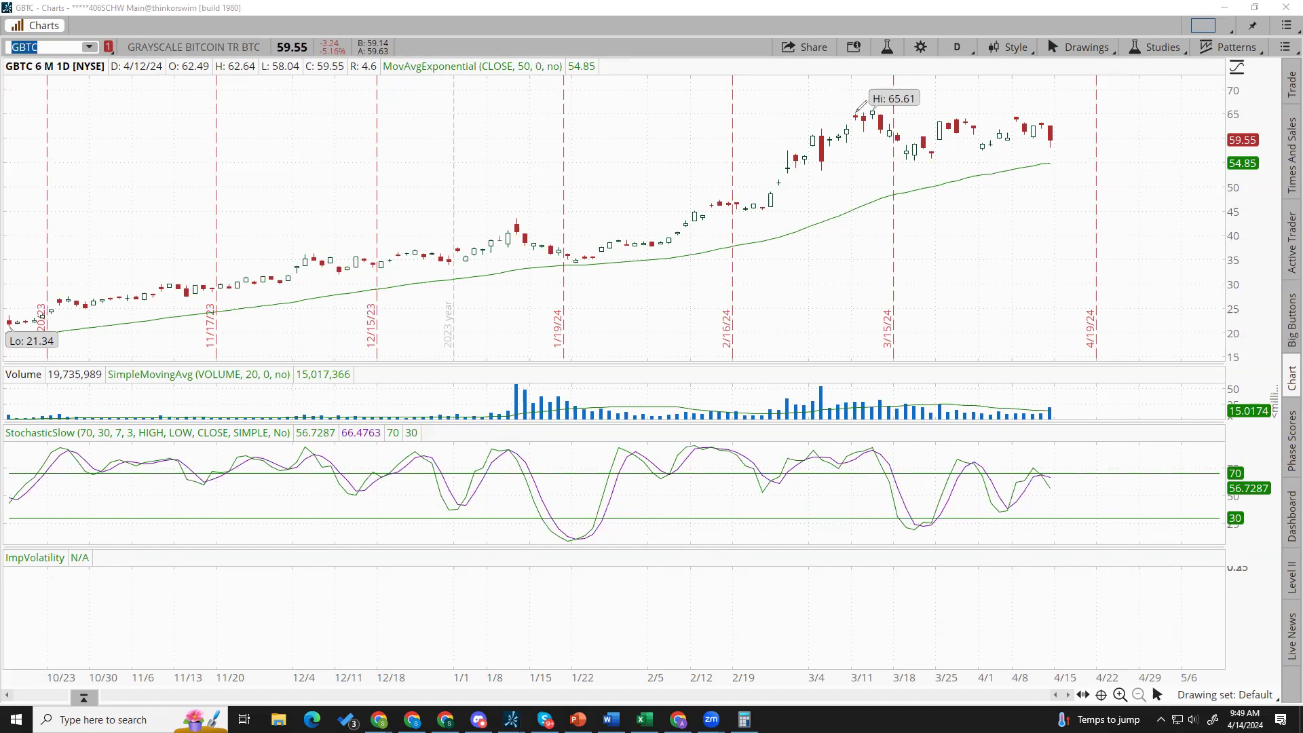
- Sketch GBTC's resistance line near 65, a rising support line under the March–April lows, and a breakout arrow towards 80
drag(843, 114, 1057, 114)
mouse_move(792, 180)
mouse_down()
mouse_move(1096, 144)
mouse_move(1070, 104)
mouse_move(1084, 105)
mouse_up()
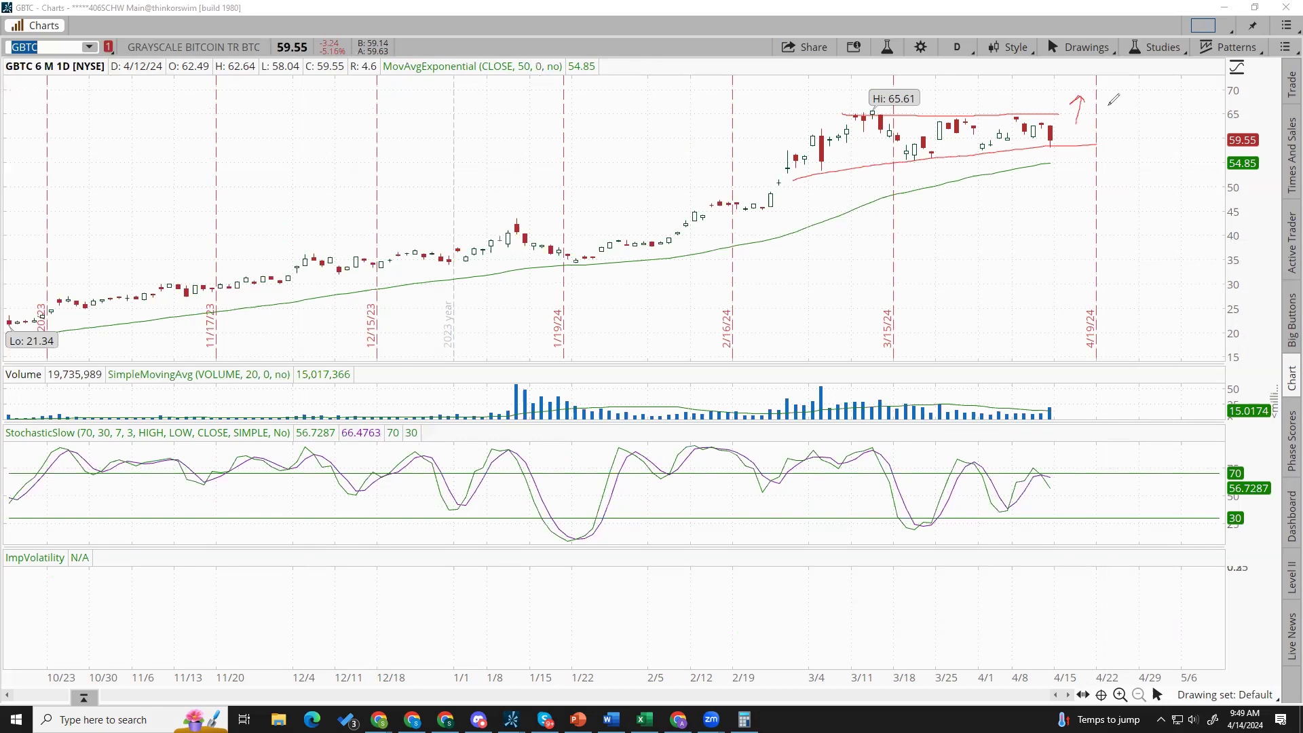
mouse_move(1098, 111)
mouse_down()
mouse_move(1128, 83)
mouse_move(1132, 98)
mouse_move(1164, 85)
mouse_up()
- Sketch a horizontal support line under GBTC's recent lows and arrows pointing down at the three highs along resistance
mouse_move(897, 158)
mouse_down()
mouse_move(1169, 149)
mouse_move(1099, 156)
mouse_up()
drag(874, 66, 872, 102)
drag(958, 69, 958, 102)
drag(1027, 72, 1025, 104)
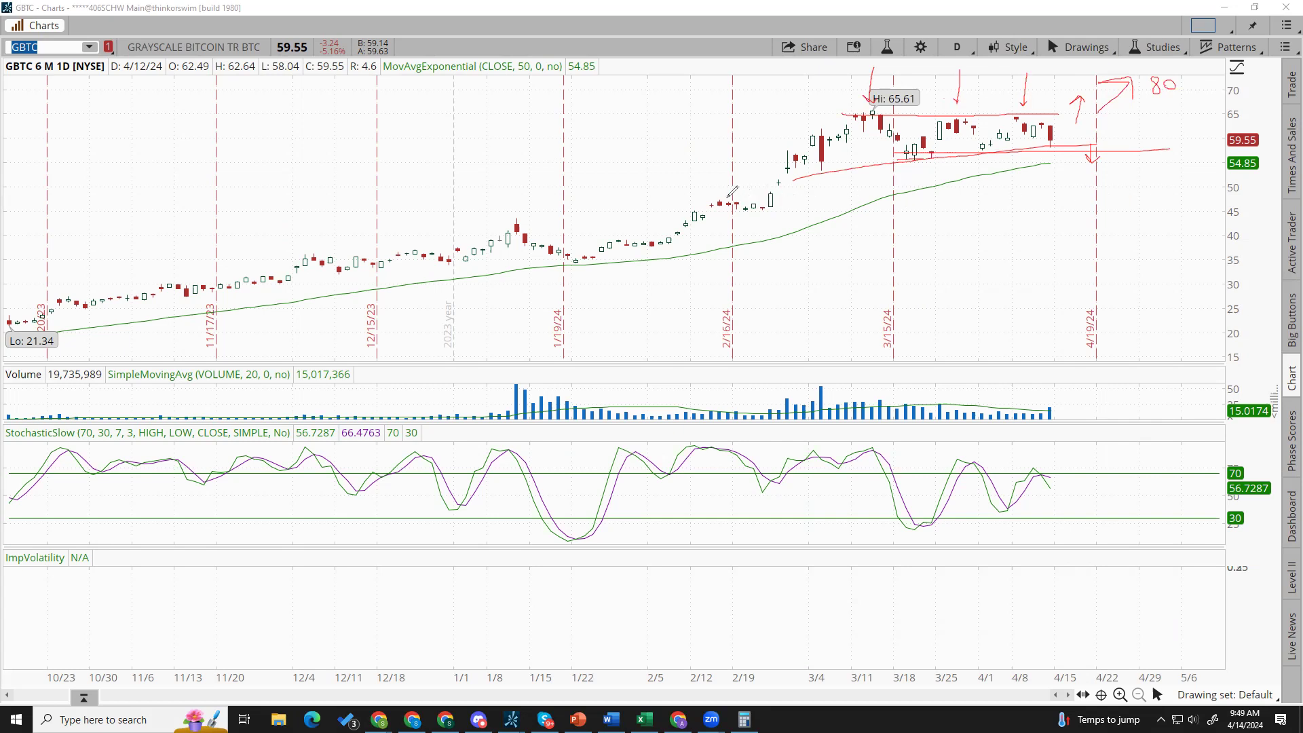
- Mark GBTC's mid-February highs as a downside level labelled 47, and erase all freehand annotations from the chart
drag(711, 202, 852, 201)
drag(1204, 203, 1256, 202)
mouse_move(1116, 194)
mouse_down()
mouse_move(1124, 212)
mouse_move(1146, 197)
mouse_move(1135, 213)
mouse_up()
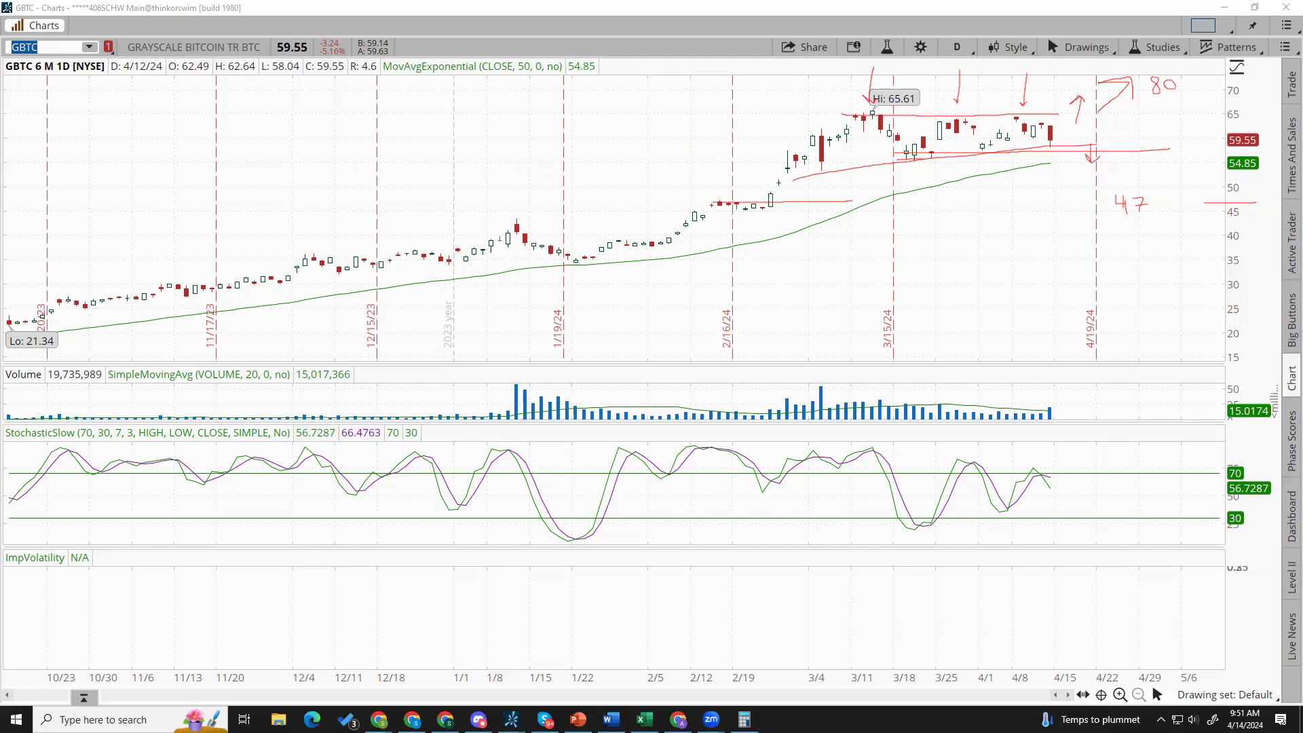
key(e)
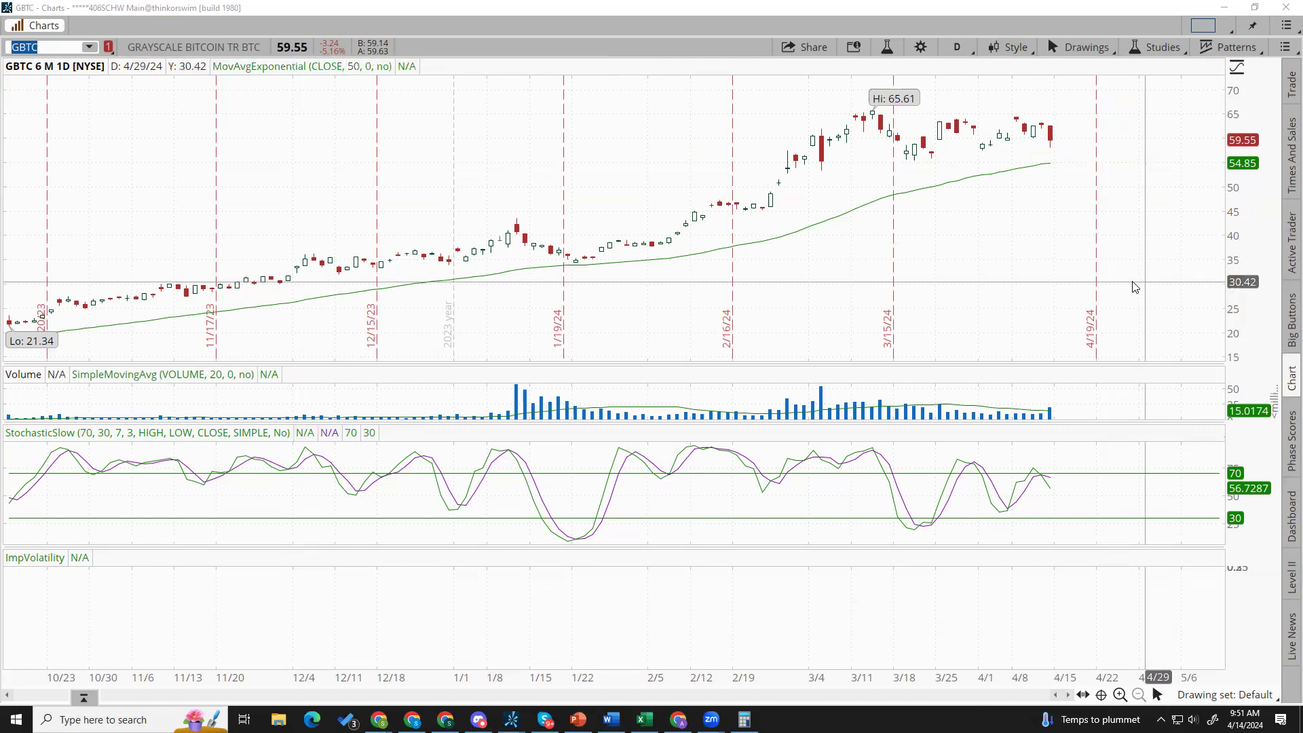
- Review the six-month daily charts of GE, GLD and GOOGL one after another
text(GE)
key(Return)
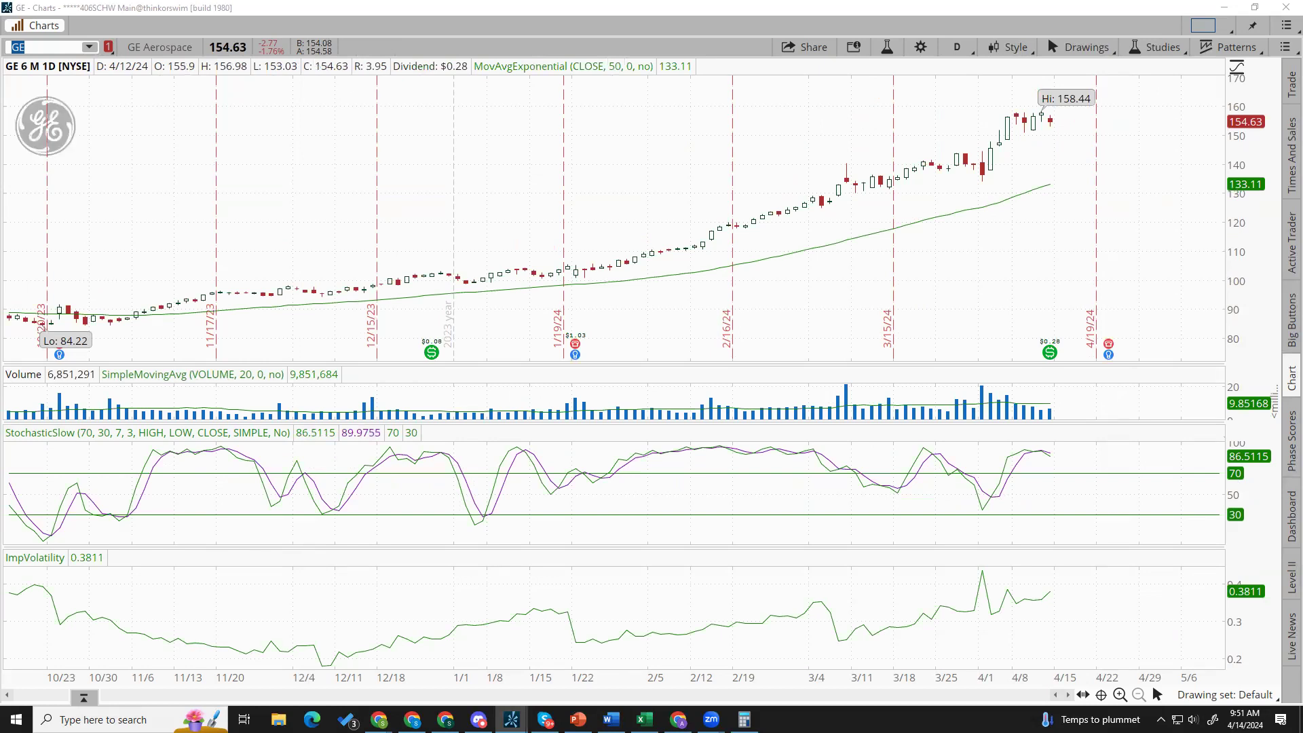
text(GLD)
key(Return)
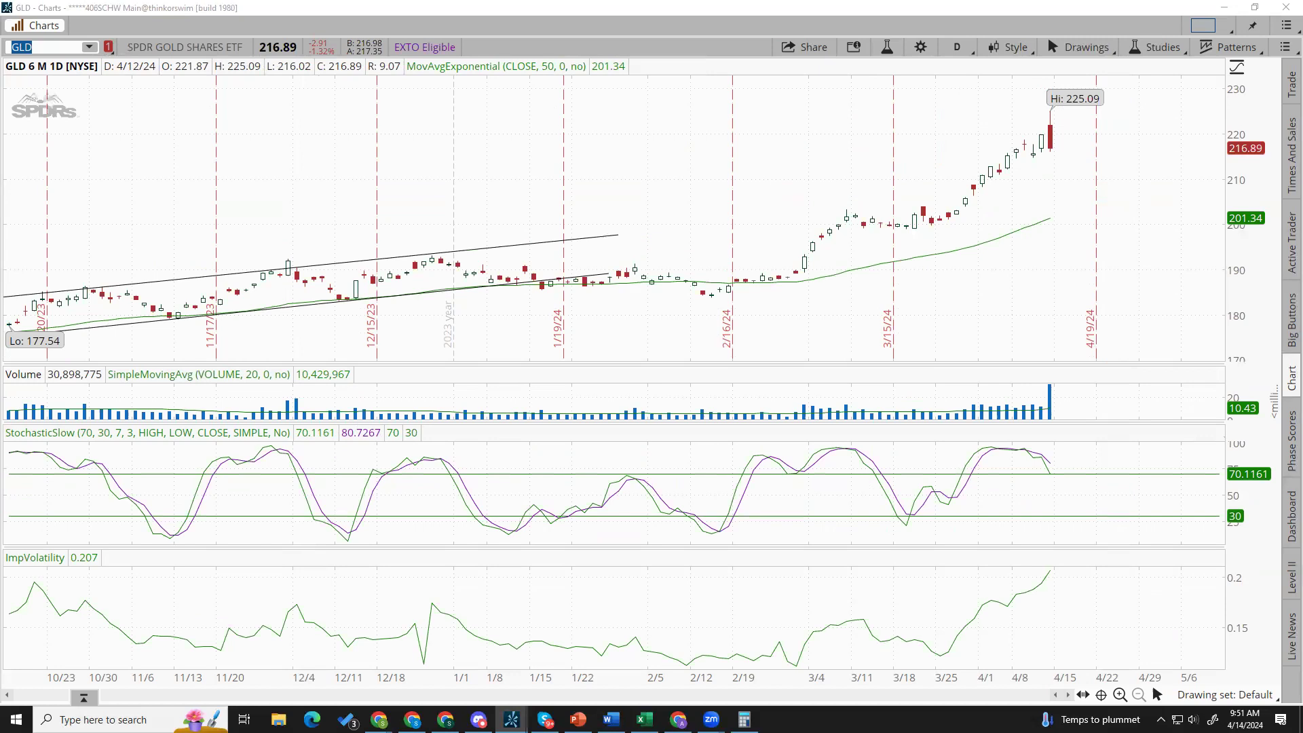
text(GOOGL)
key(Return)
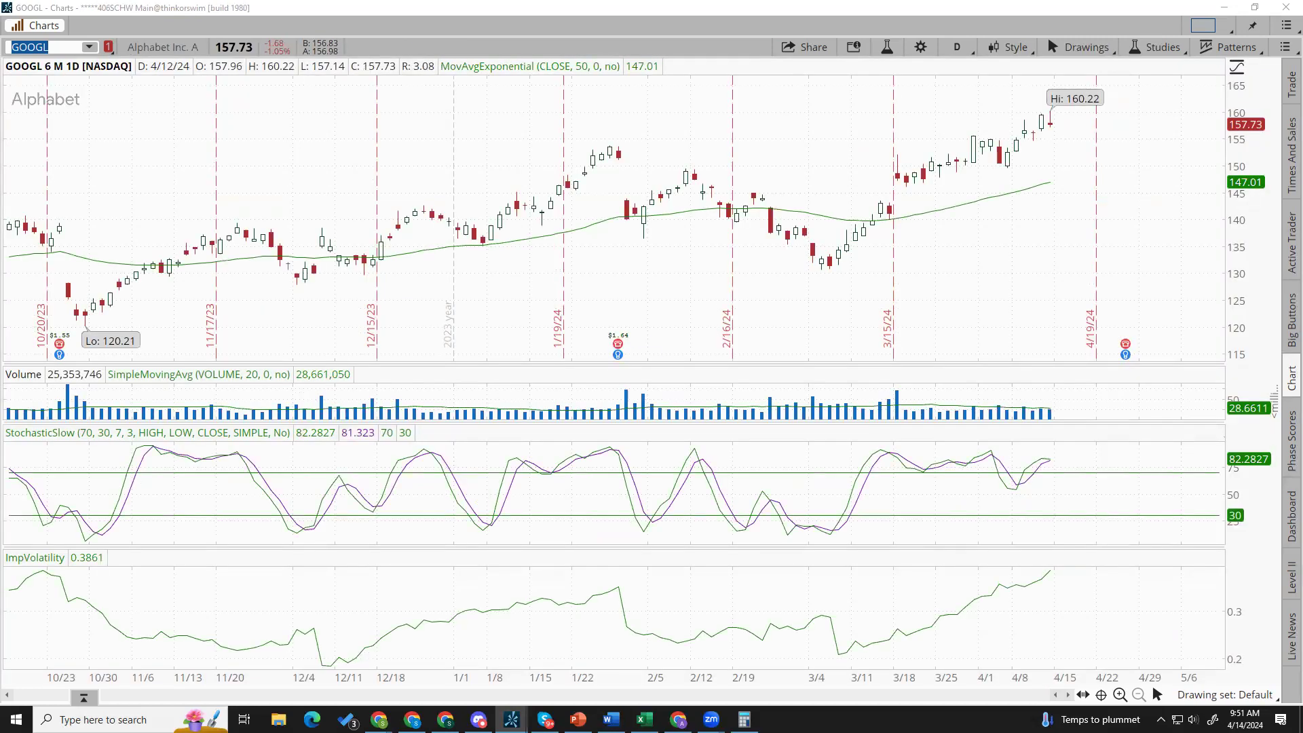
- Review the six-month daily charts of IBM, JPM and META one after another
text(IBM)
key(Return)
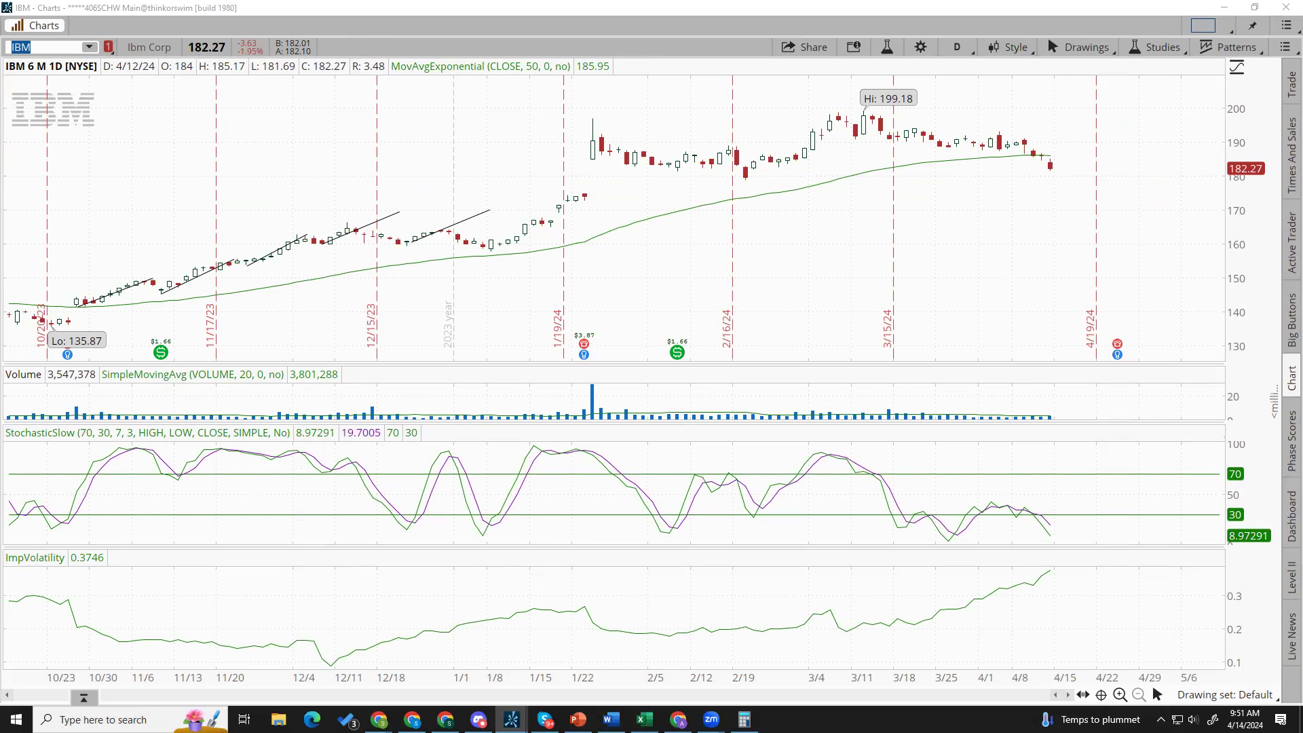
text(JPM)
key(Return)
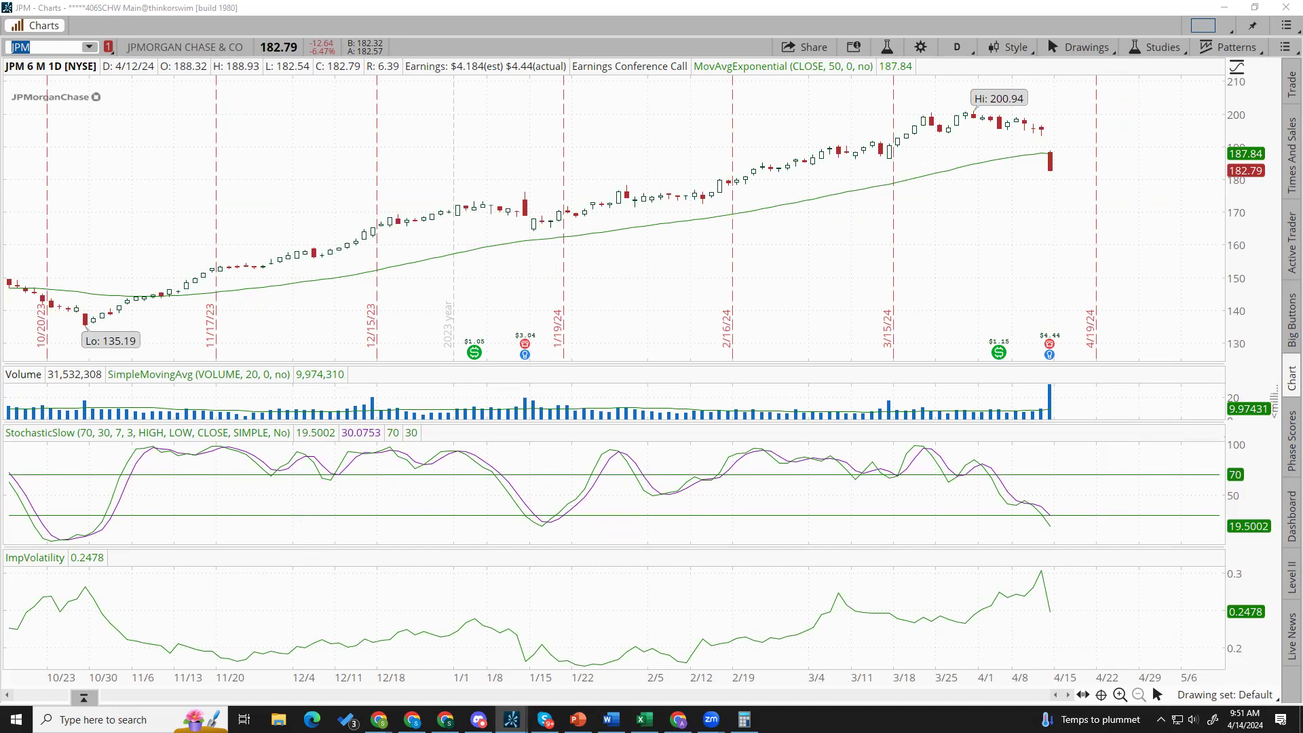
text(META)
key(Return)
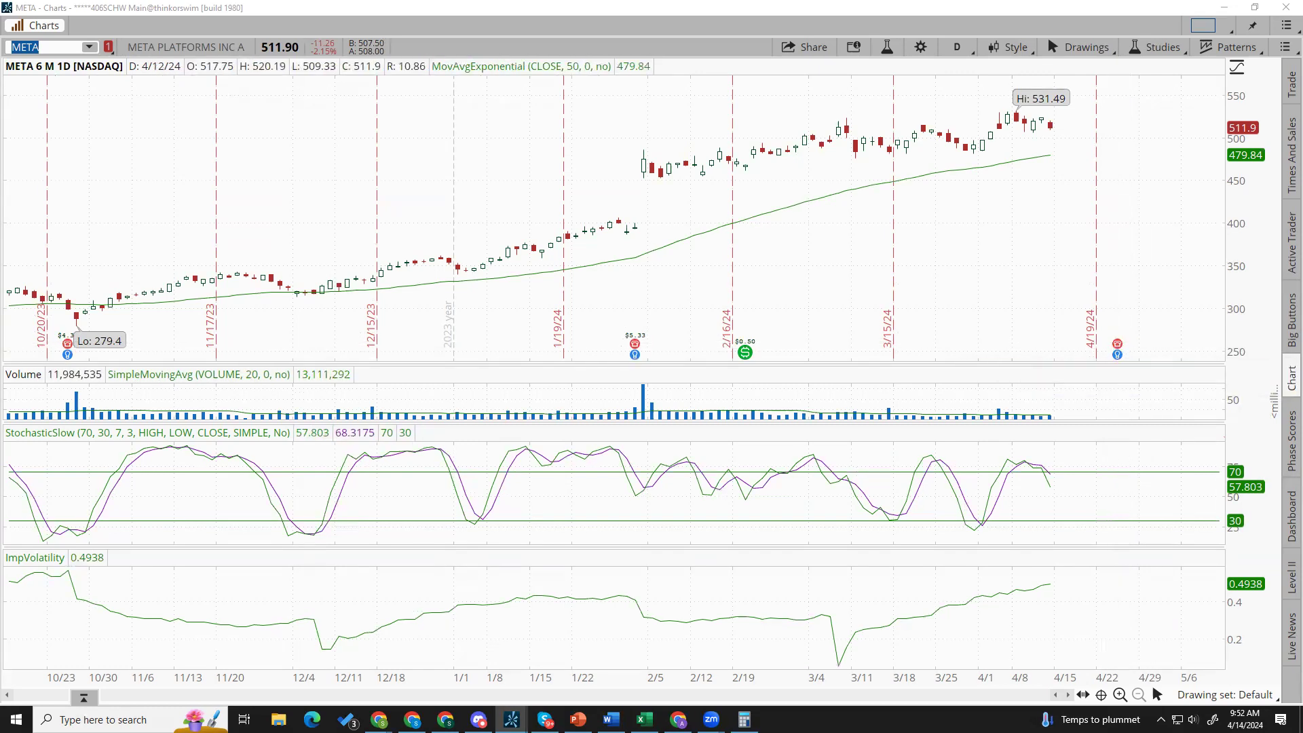
- Review the six-month daily charts of MS, MU and NFLX one after another
text(MS)
key(Return)
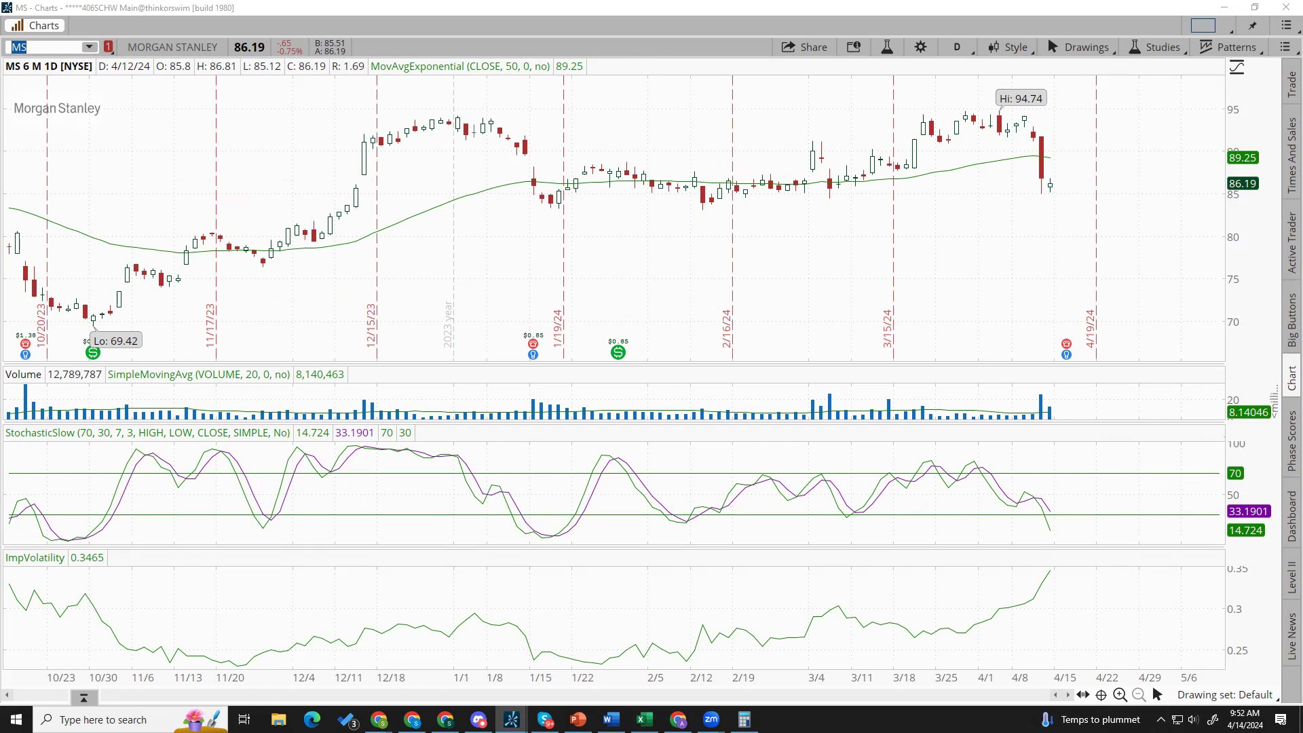
text(MU)
key(Return)
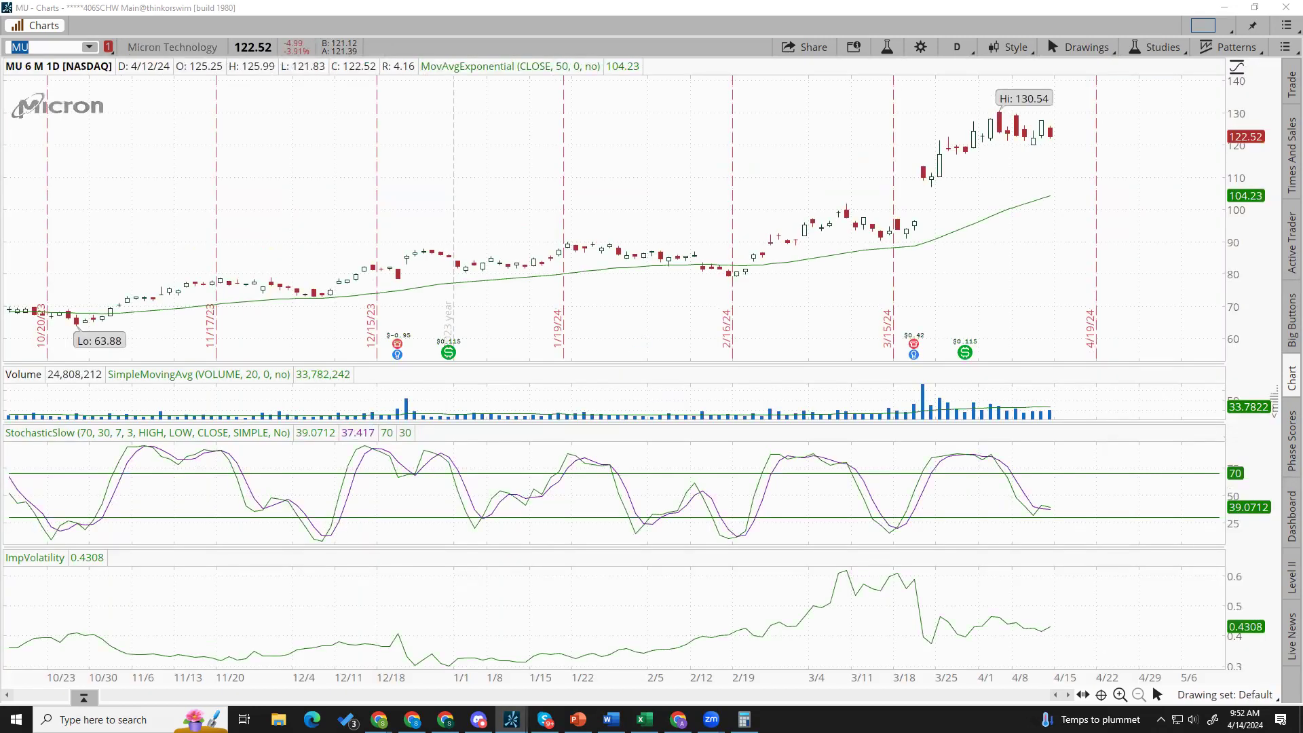
text(NFLX)
key(Return)
- Review the six-month daily charts of NVDA, PCAR and PLTR one after another
text(NVDA)
key(Return)
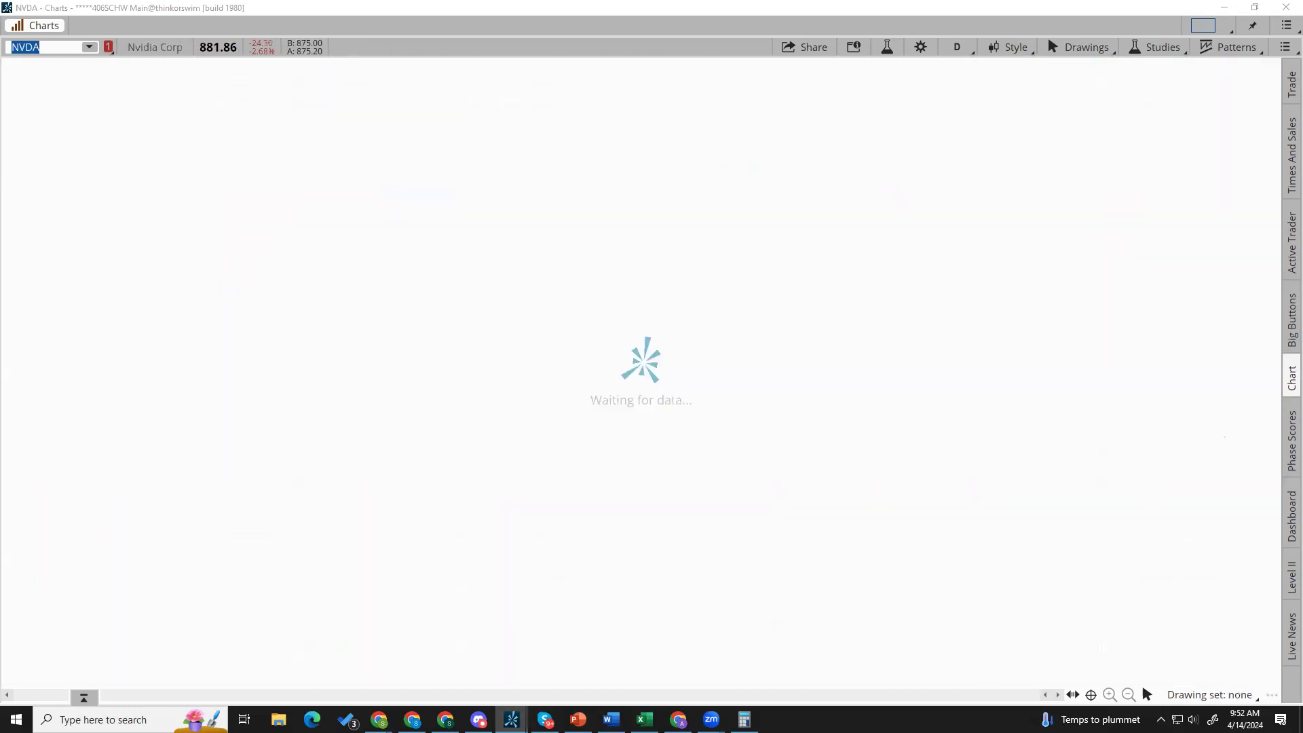
text(PCAR)
key(Return)
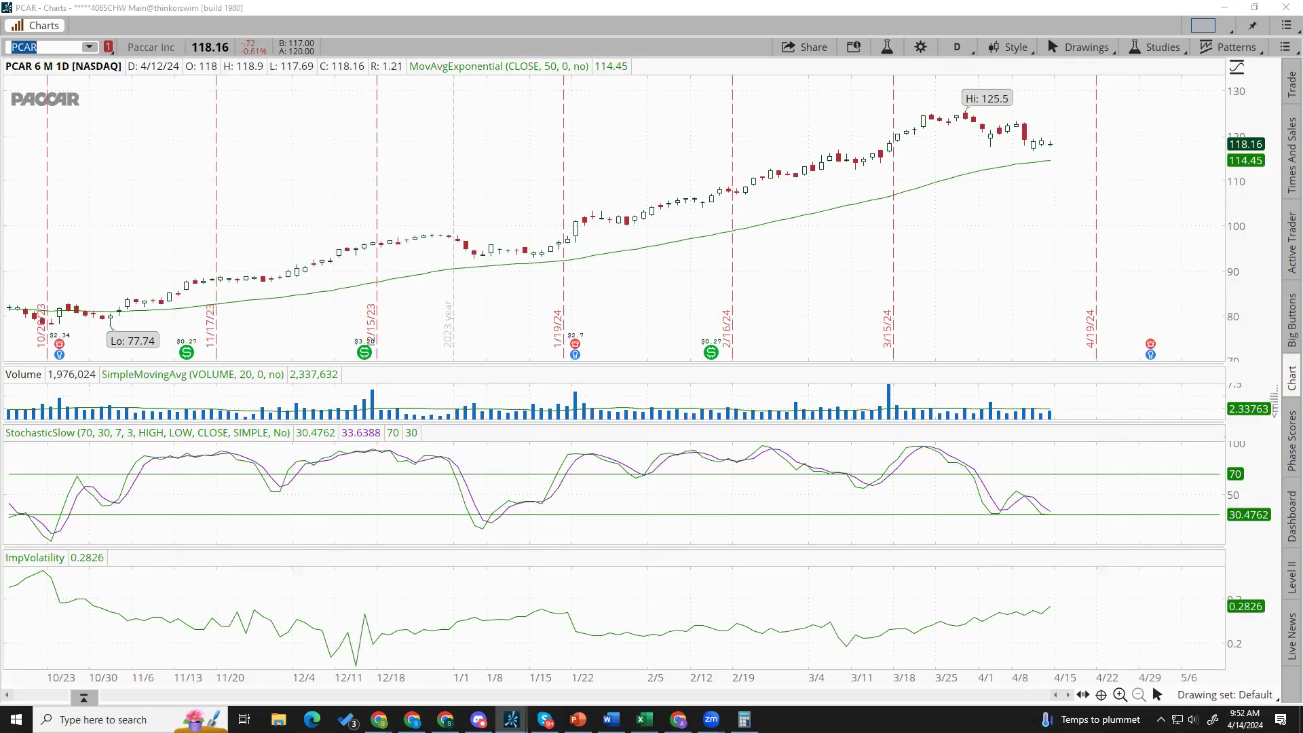
text(PLTR)
key(Return)
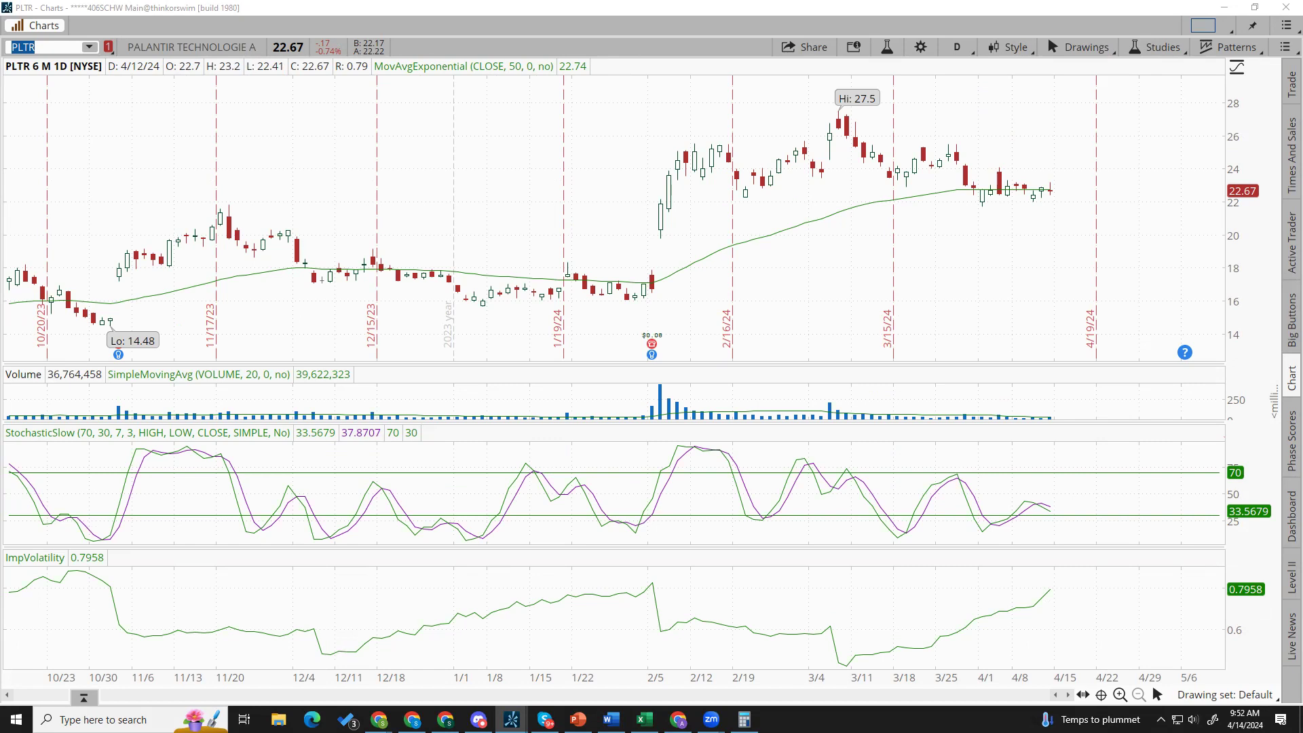
- Review the six-month daily charts of QQQ, SMCI and SPY one after another
text(QQQ)
key(Return)
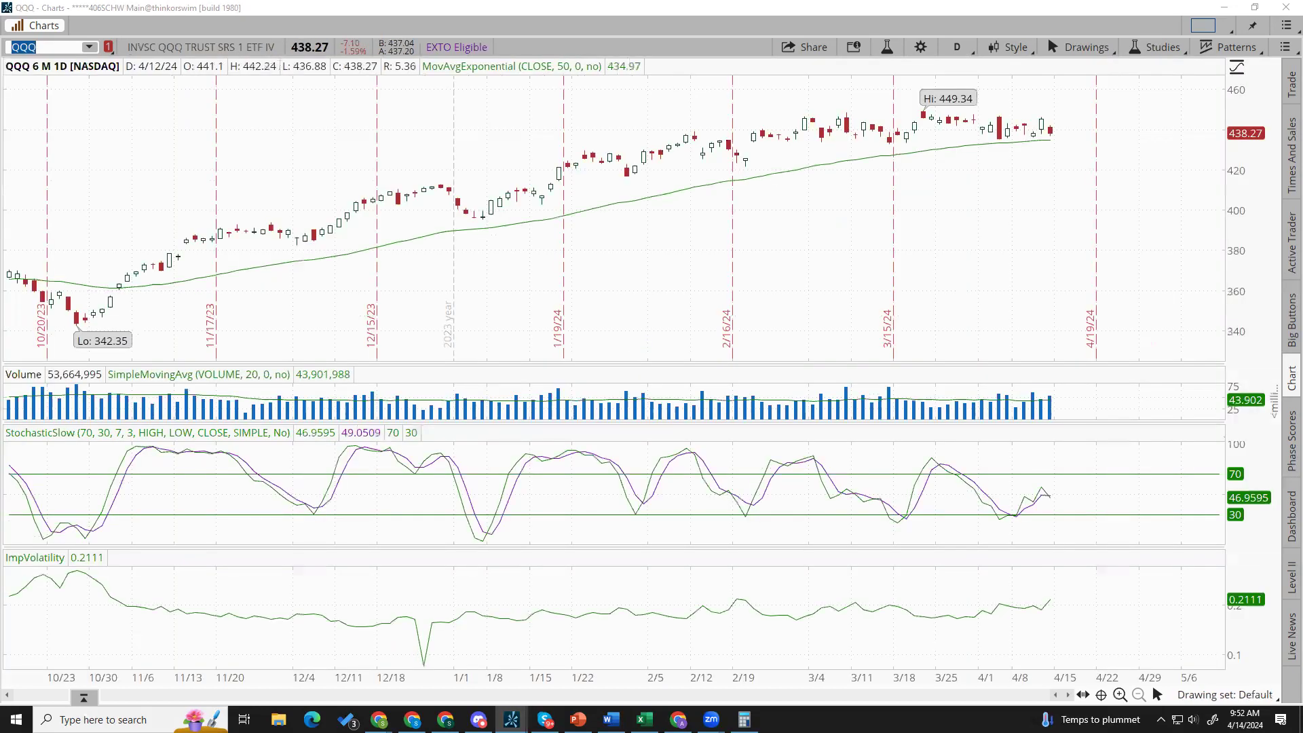
text(SMCI)
key(Return)
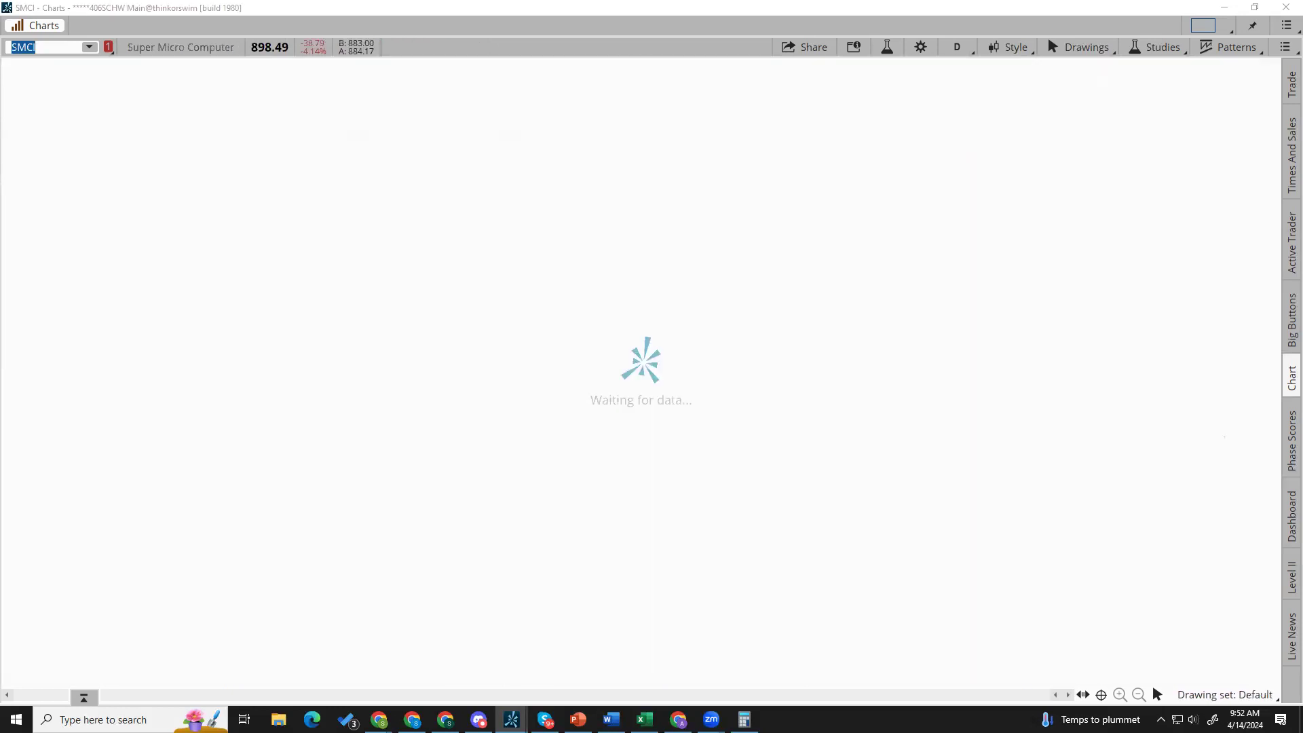
text(SPY)
key(Return)
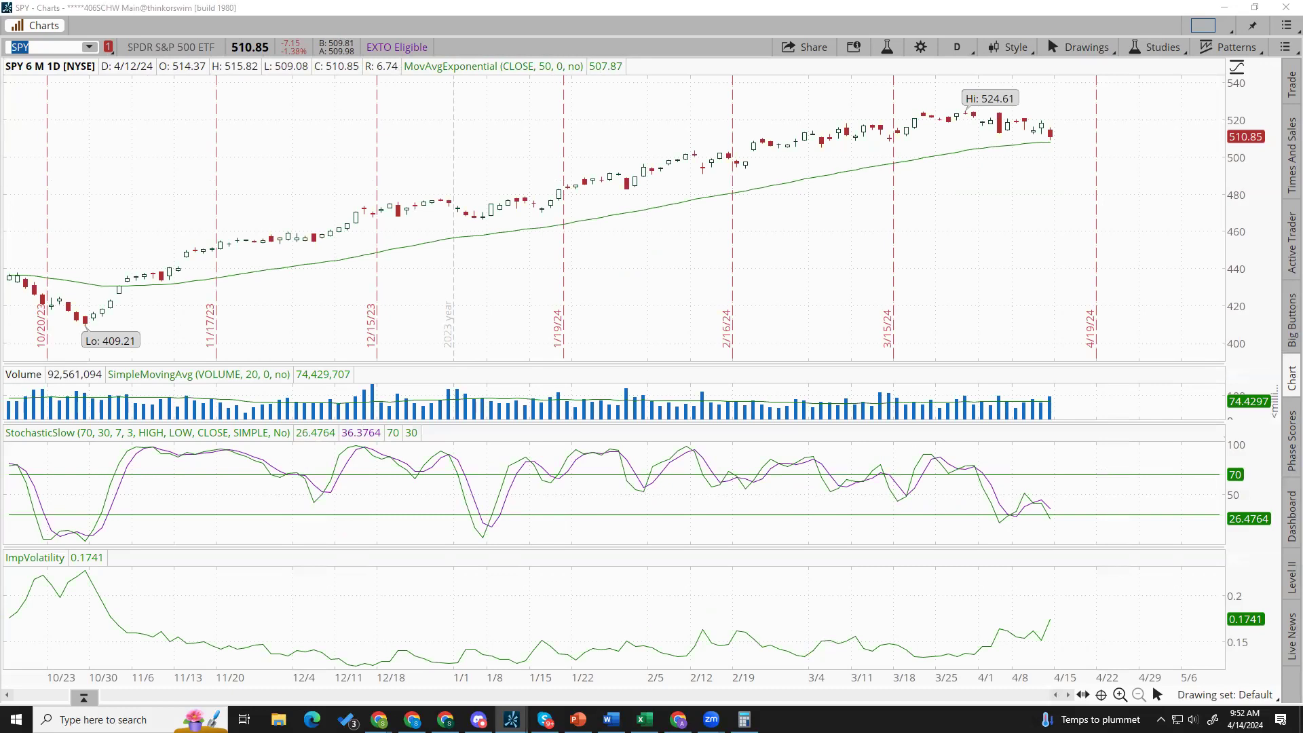
- Review the six-month daily charts of TSM, VIX, WM and WMT one after another
text(TSM)
key(Return)
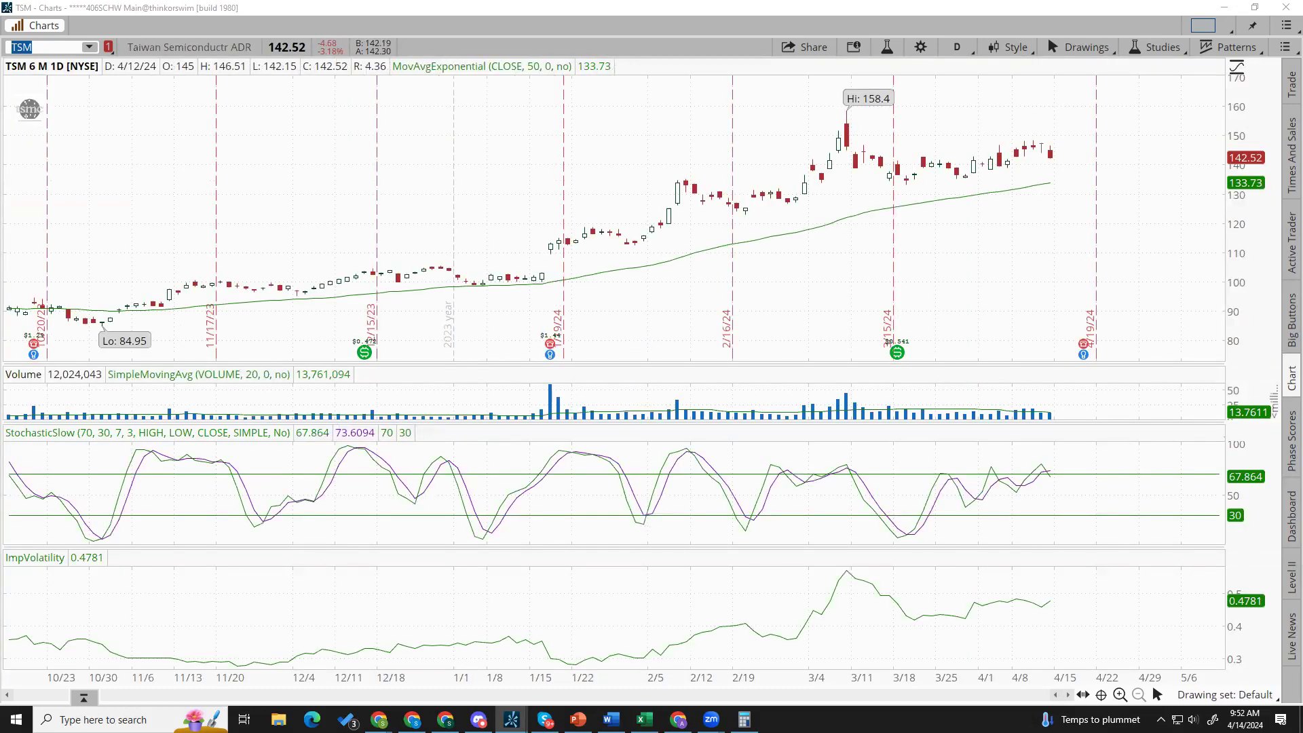
text(VIX)
key(Return)
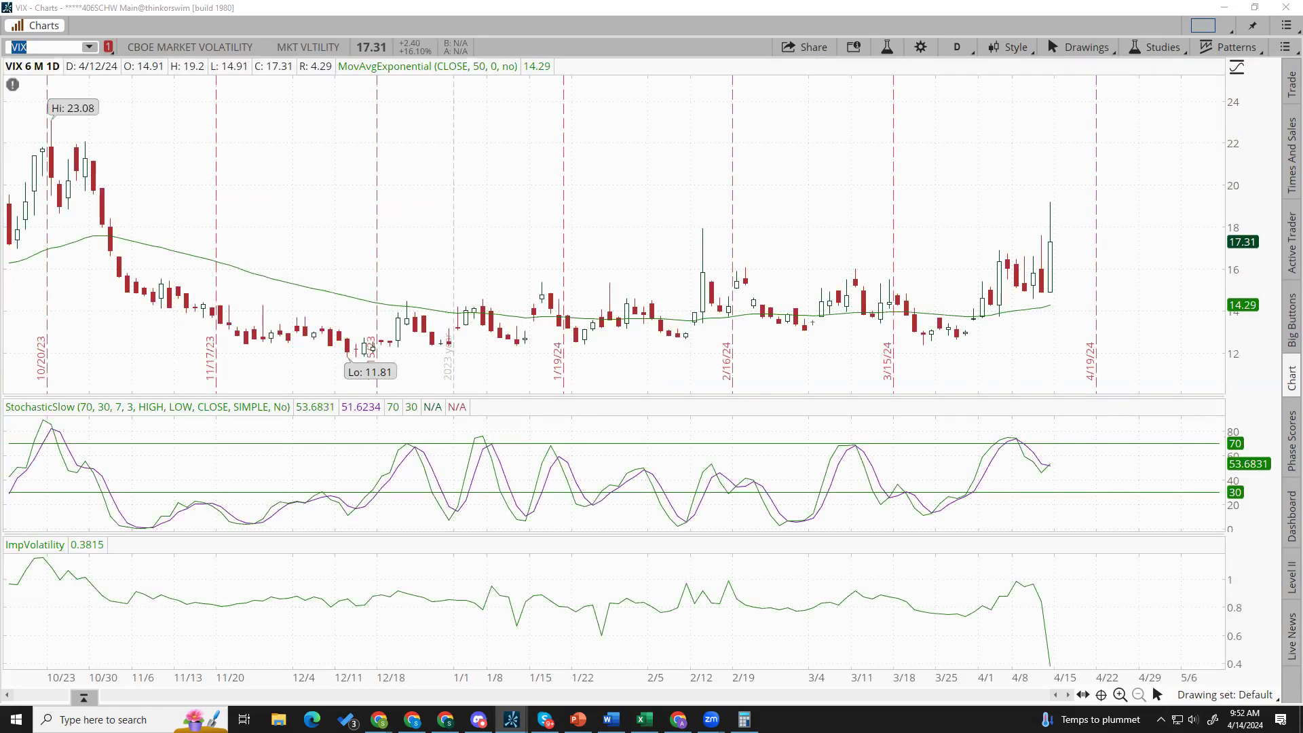
text(WM)
key(Return)
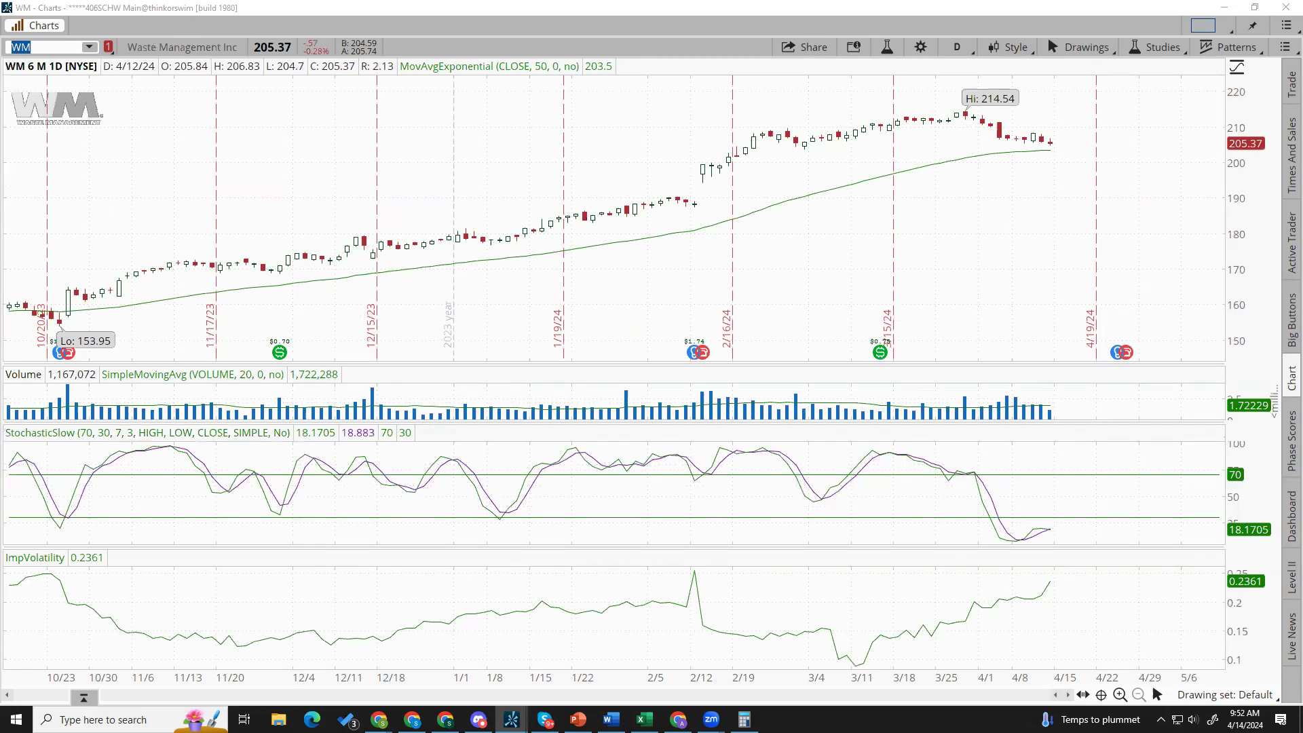
text(WMT)
key(Return)
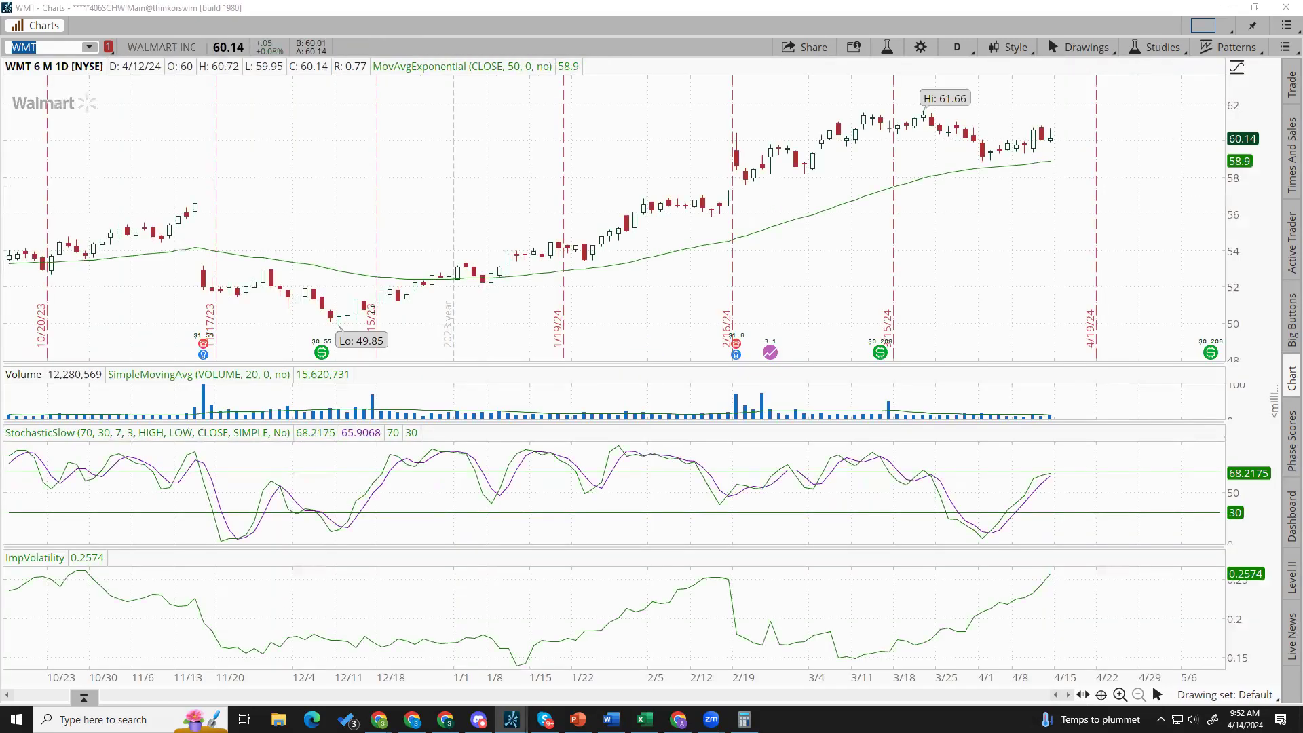
- Review the six-month daily charts of the sector ETFs XLB, XLC and XLE one after another
text(XLB)
key(Return)
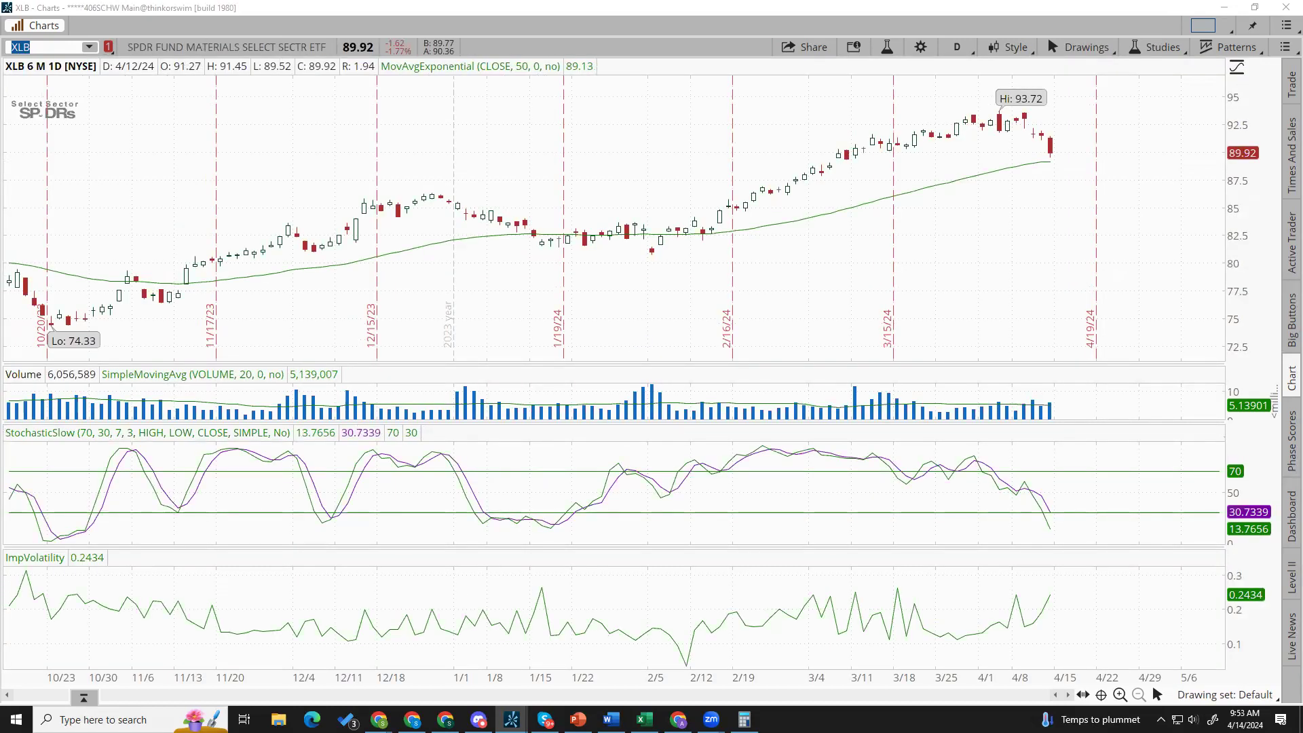
text(XLC)
key(Return)
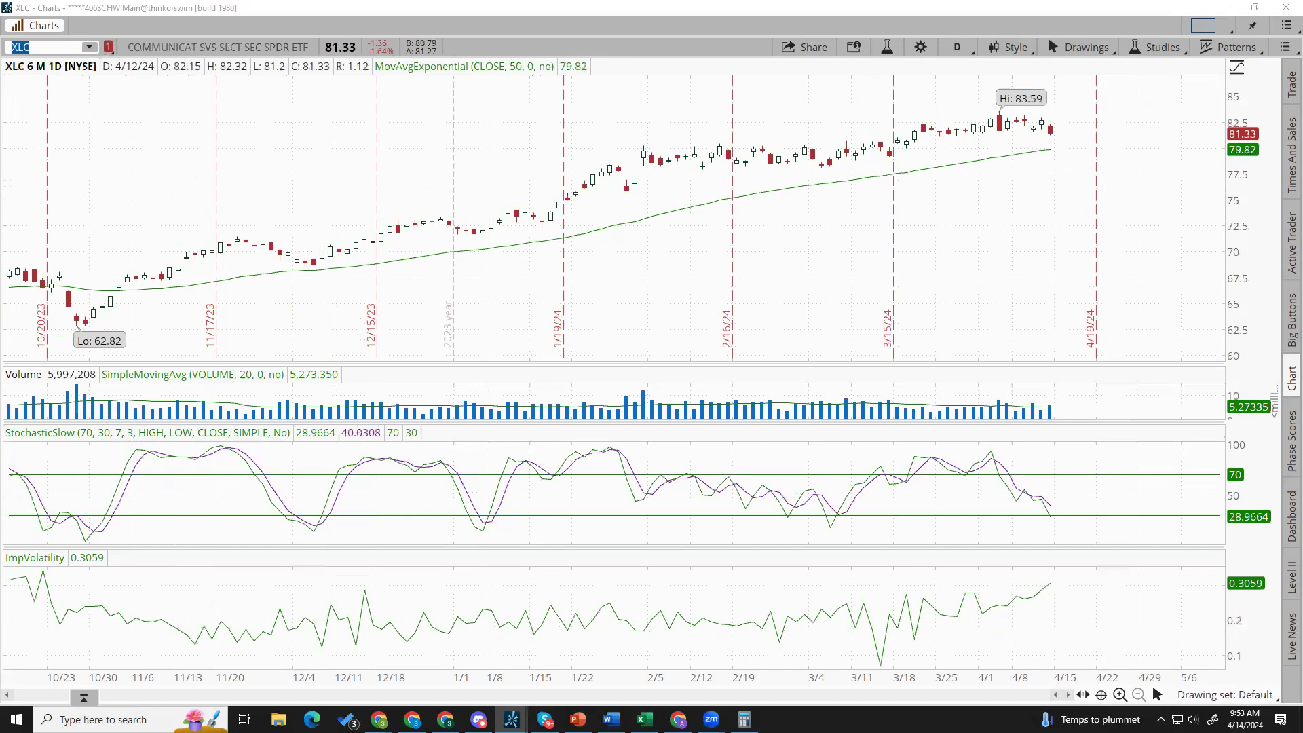
text(XLE)
key(Return)
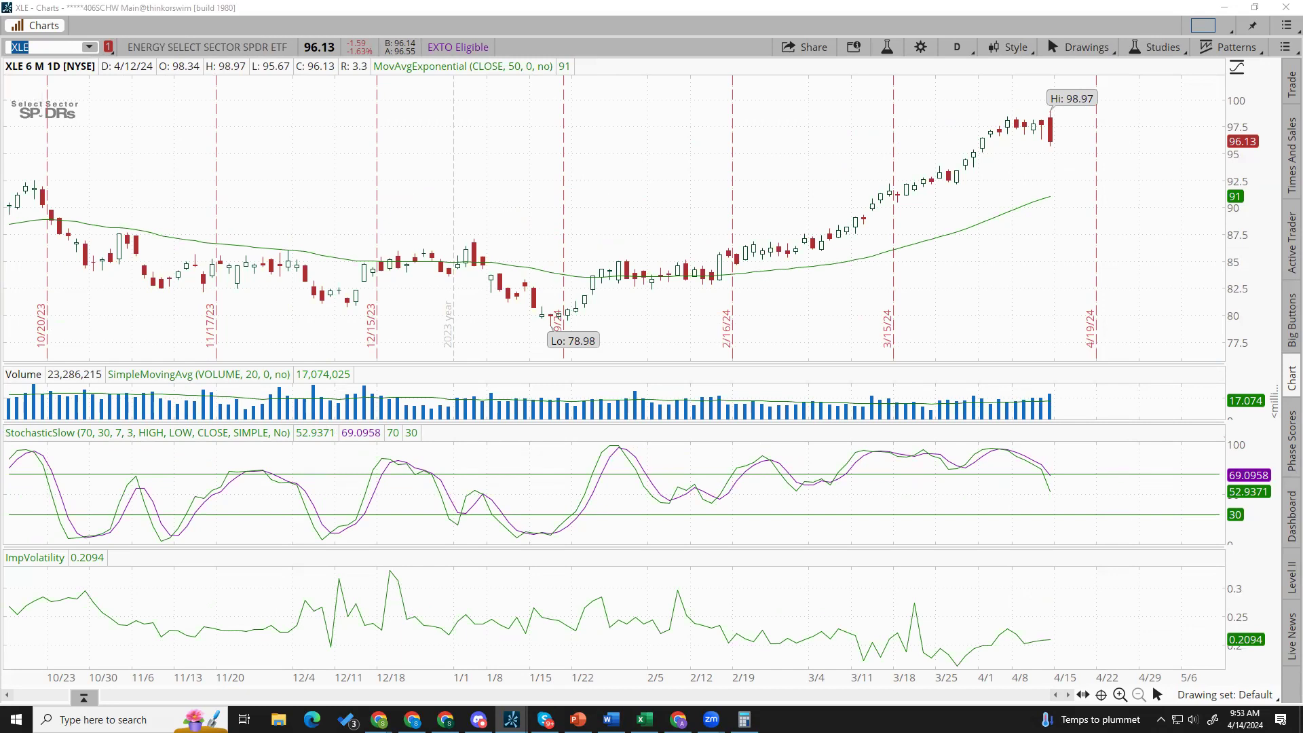
- Review the six-month daily charts of the sector ETFs XLF, XLI and XLK one after another
text(XLF)
key(Return)
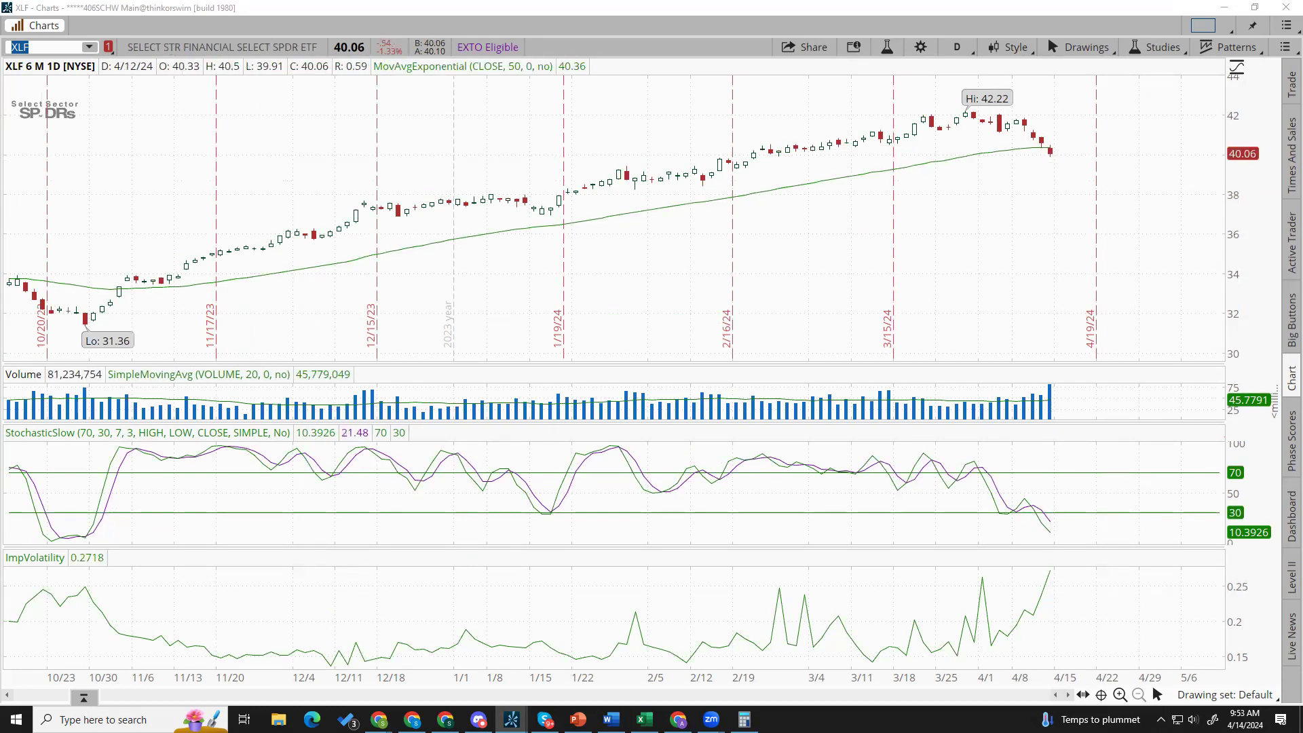
text(XLI)
key(Return)
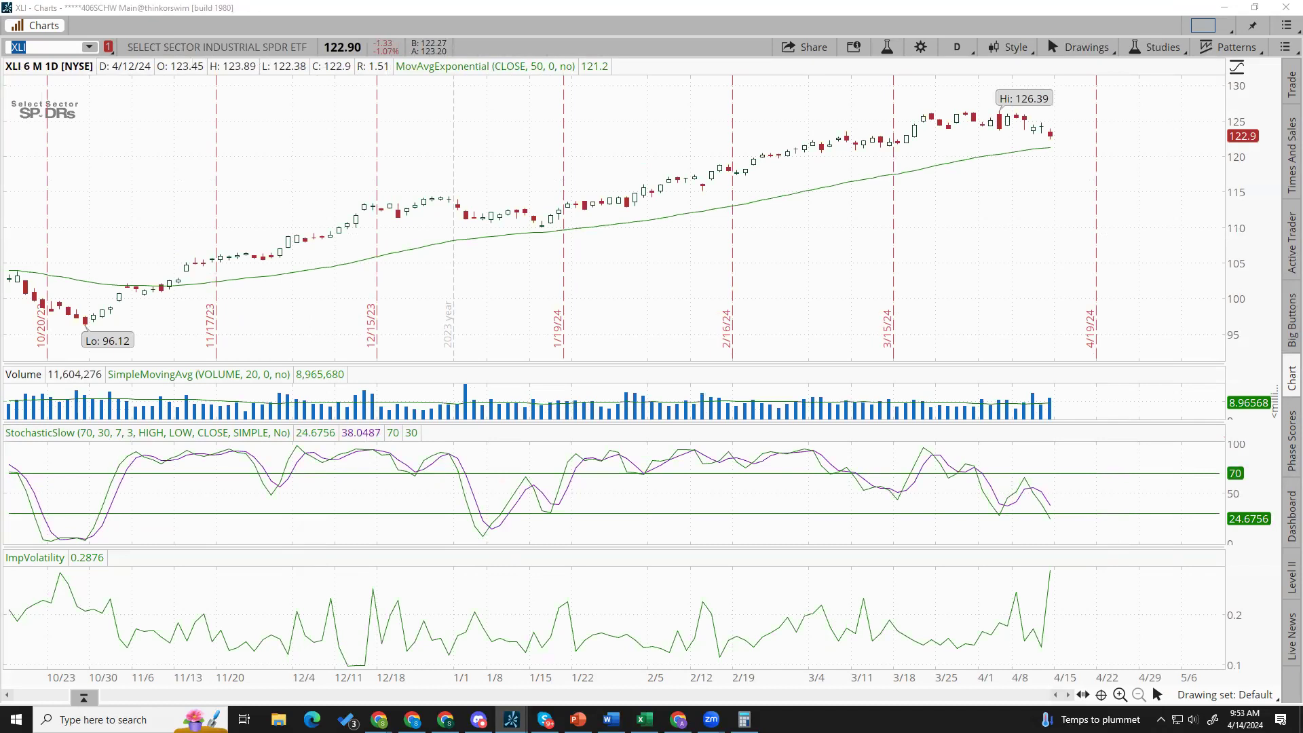
text(XLK)
key(Return)
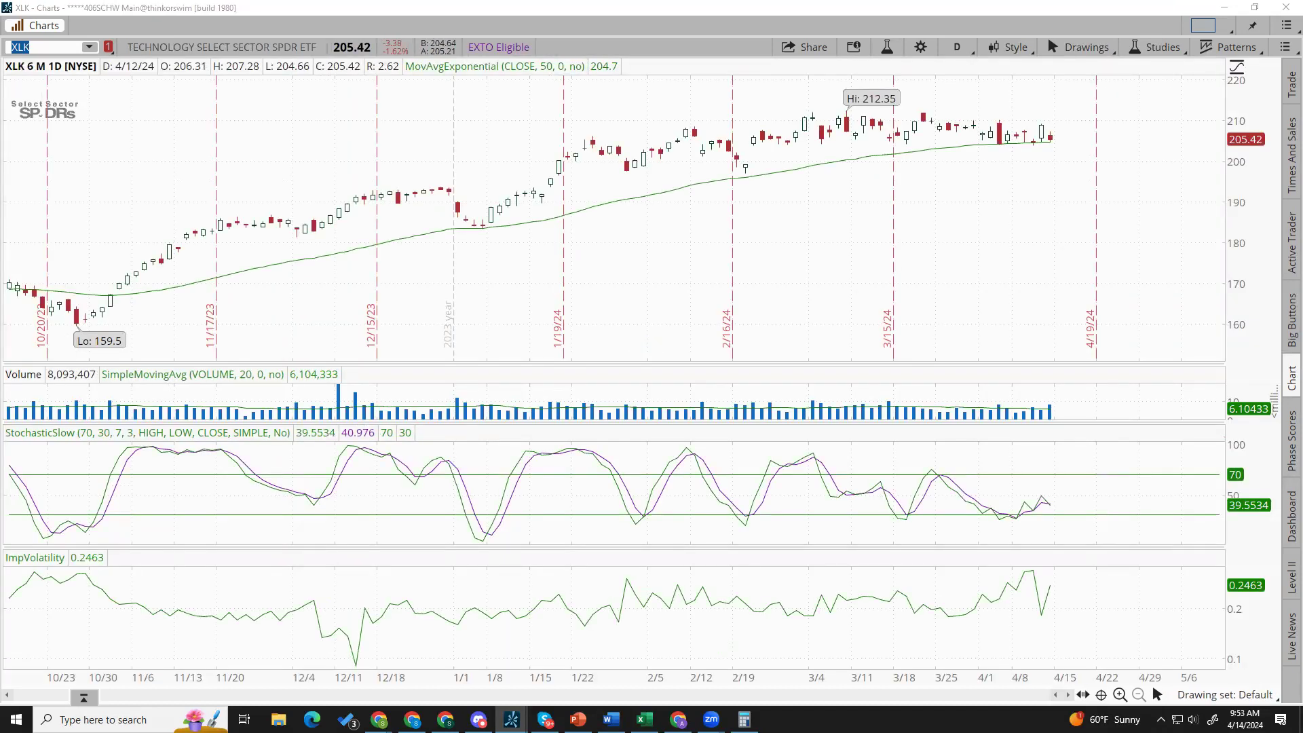
- Review the six-month daily charts of the sector ETFs XLP, XLU, XLV and XLY one after another
text(XLP)
key(Return)
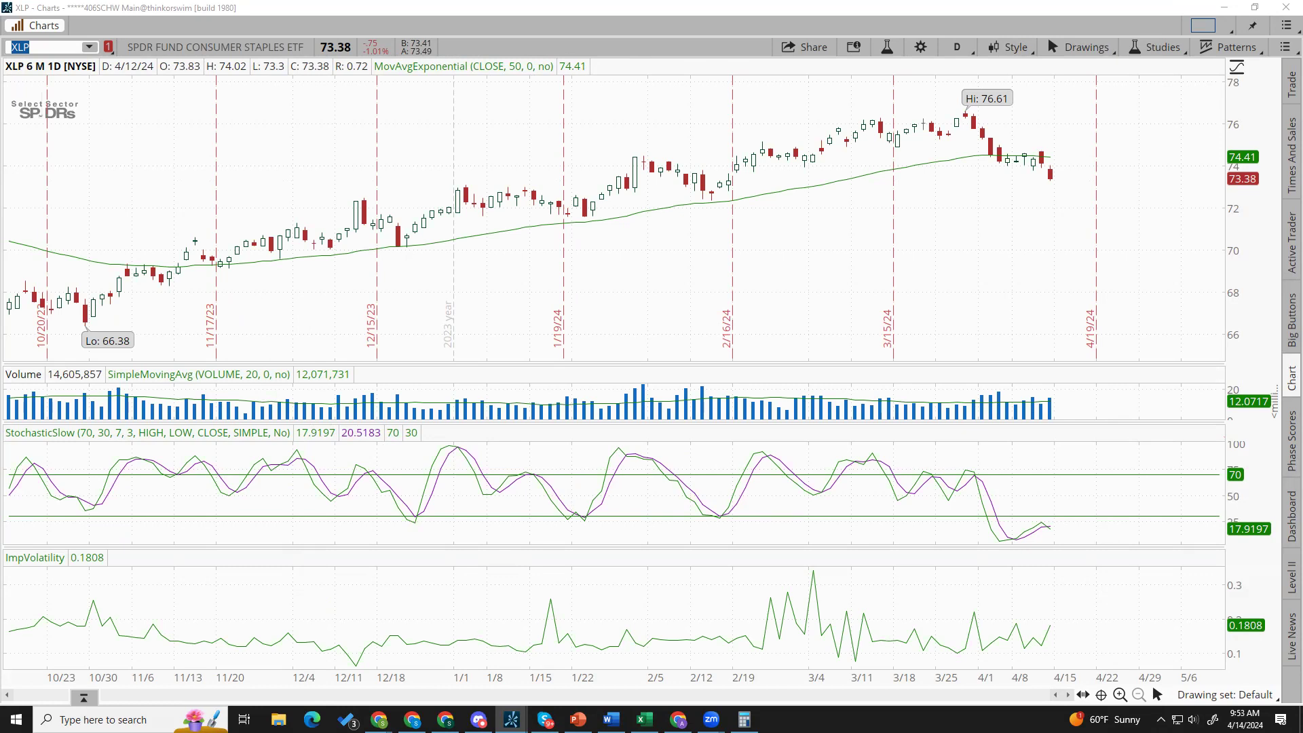
text(XLU)
key(Return)
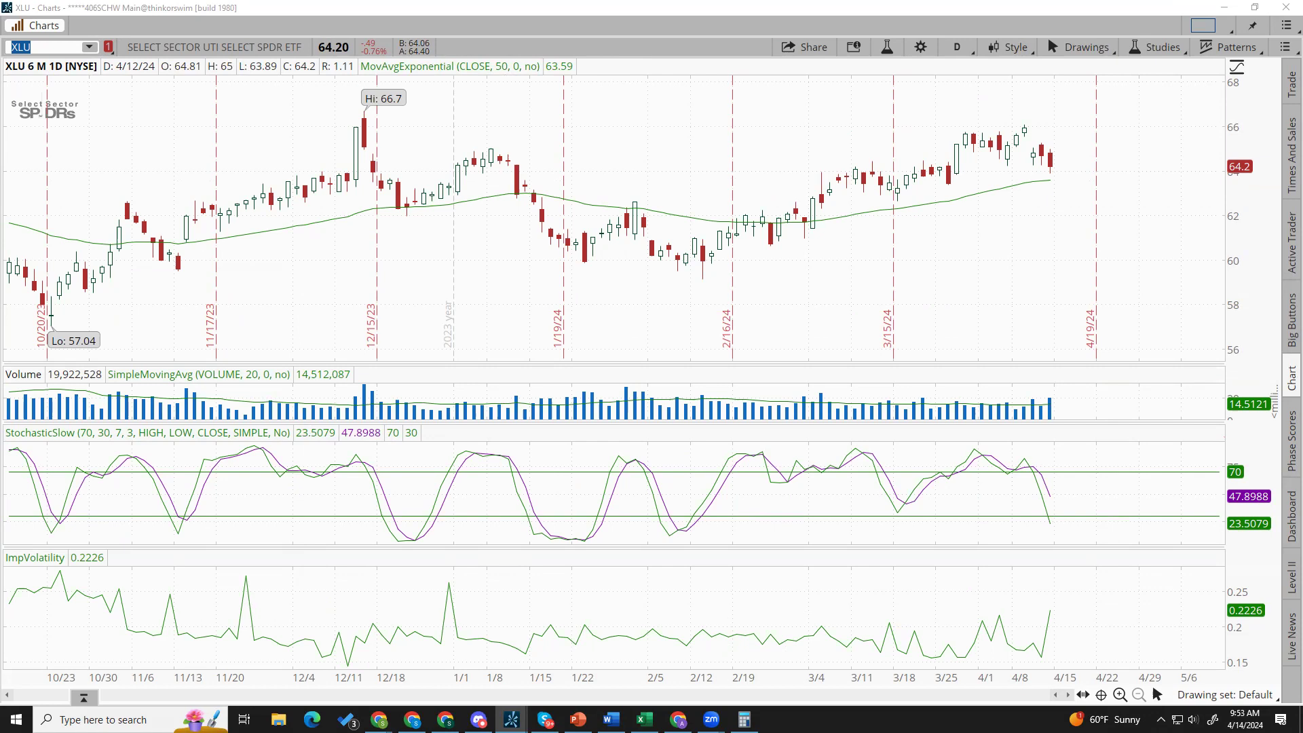
text(XLV)
key(Return)
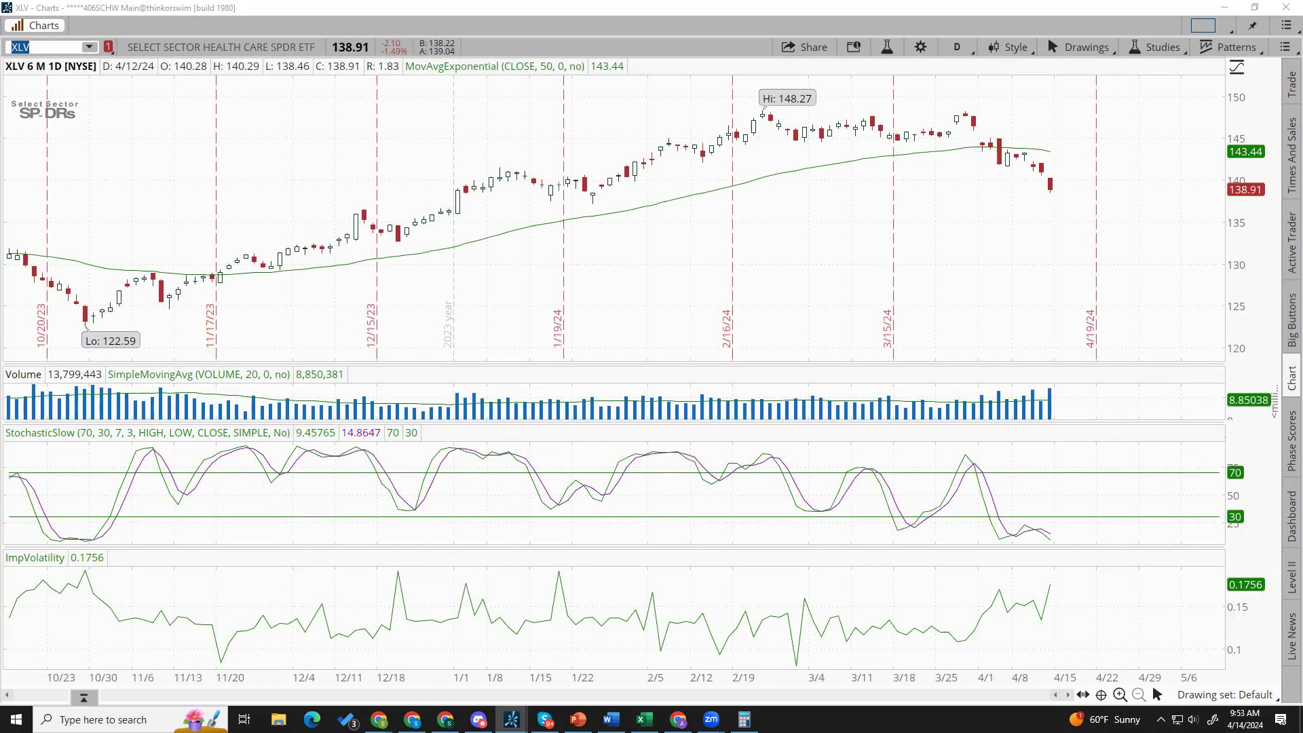
text(XLY)
key(Return)
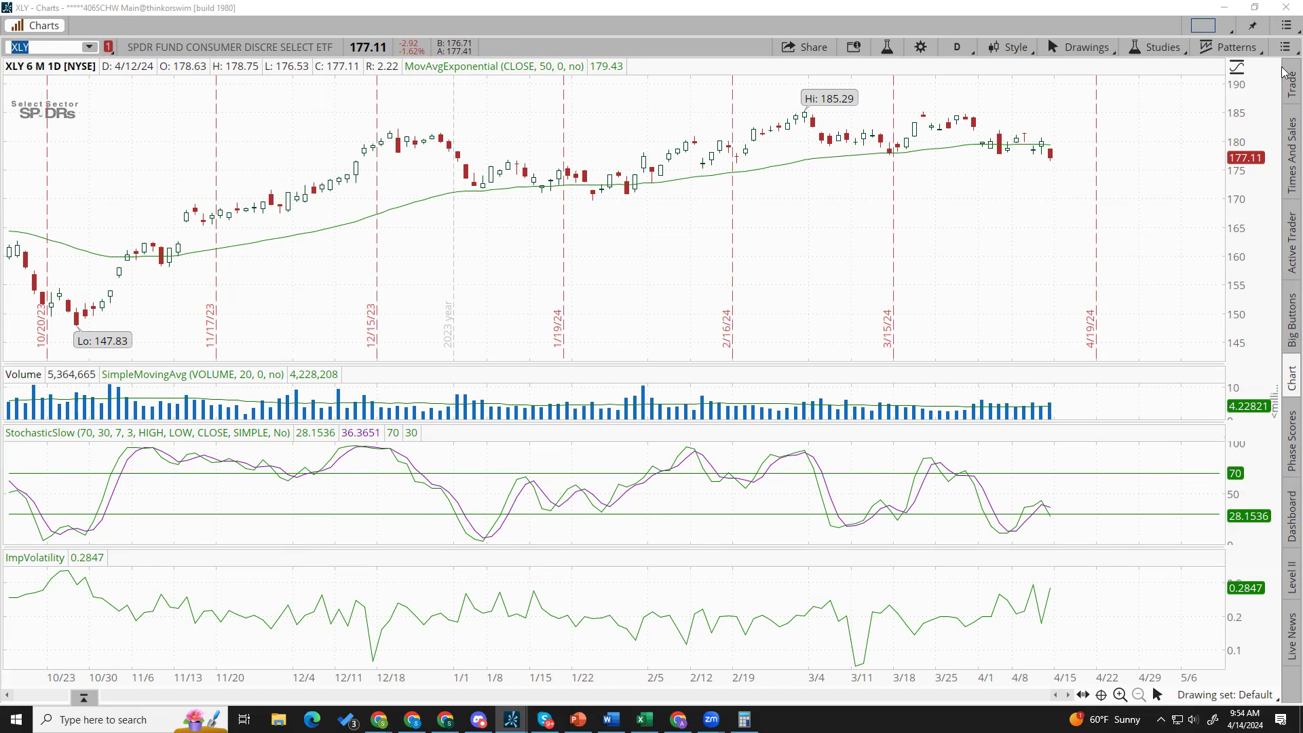
- Switch to Discord full screen and read the trading-discussions, market-watch-chat, trading-plan-discussions and market-watch-announcements channels
click(1226, 8)
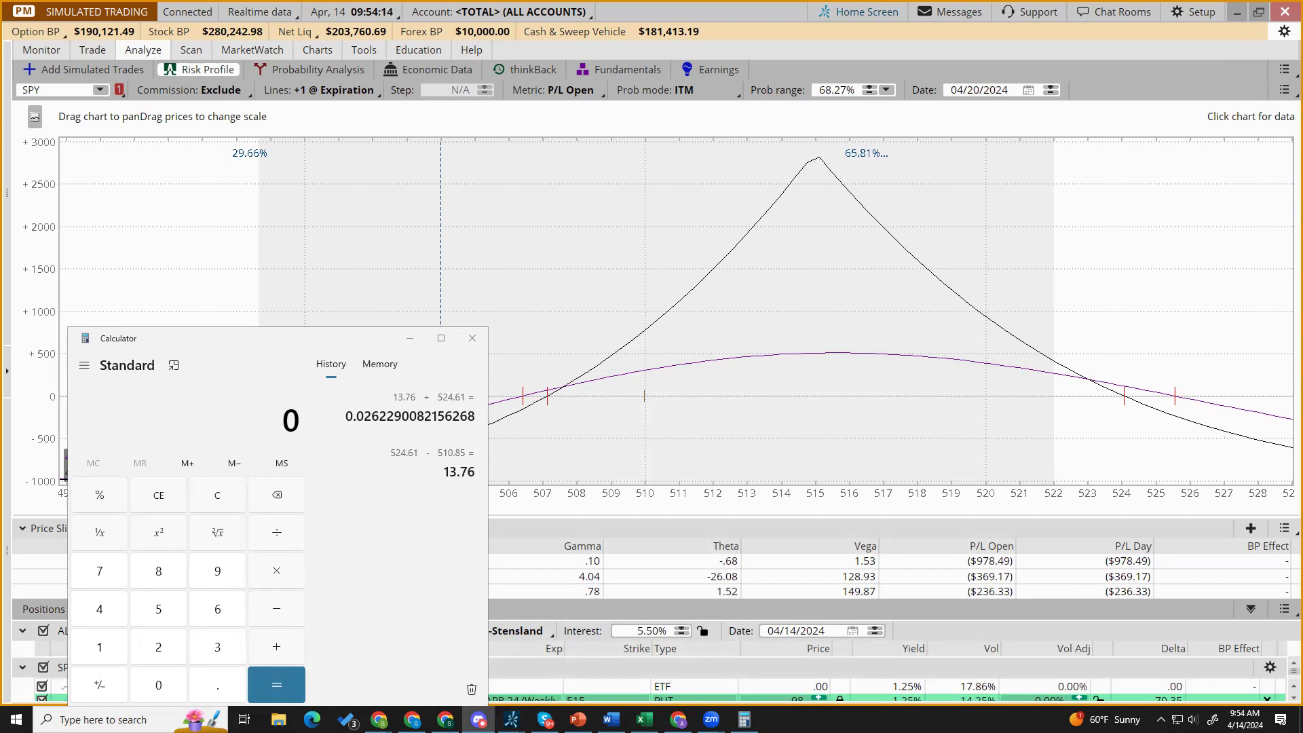
click(478, 719)
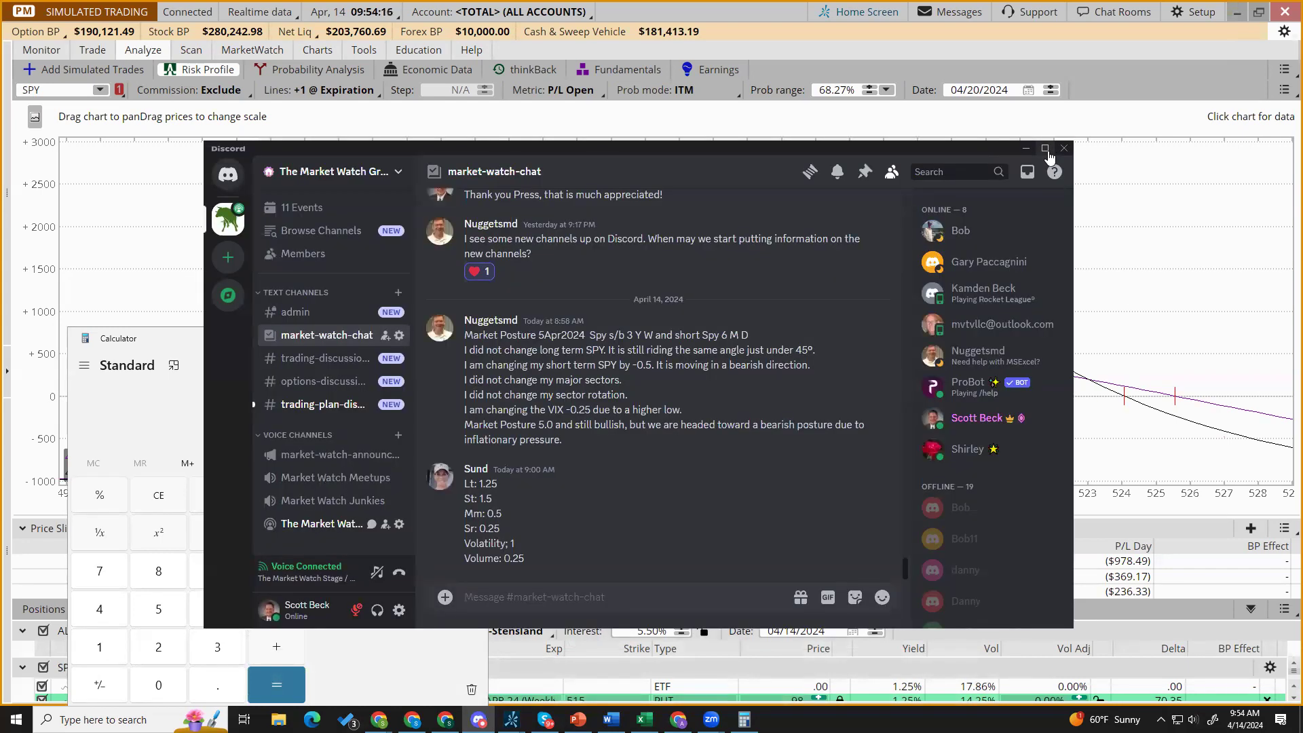
click(1049, 157)
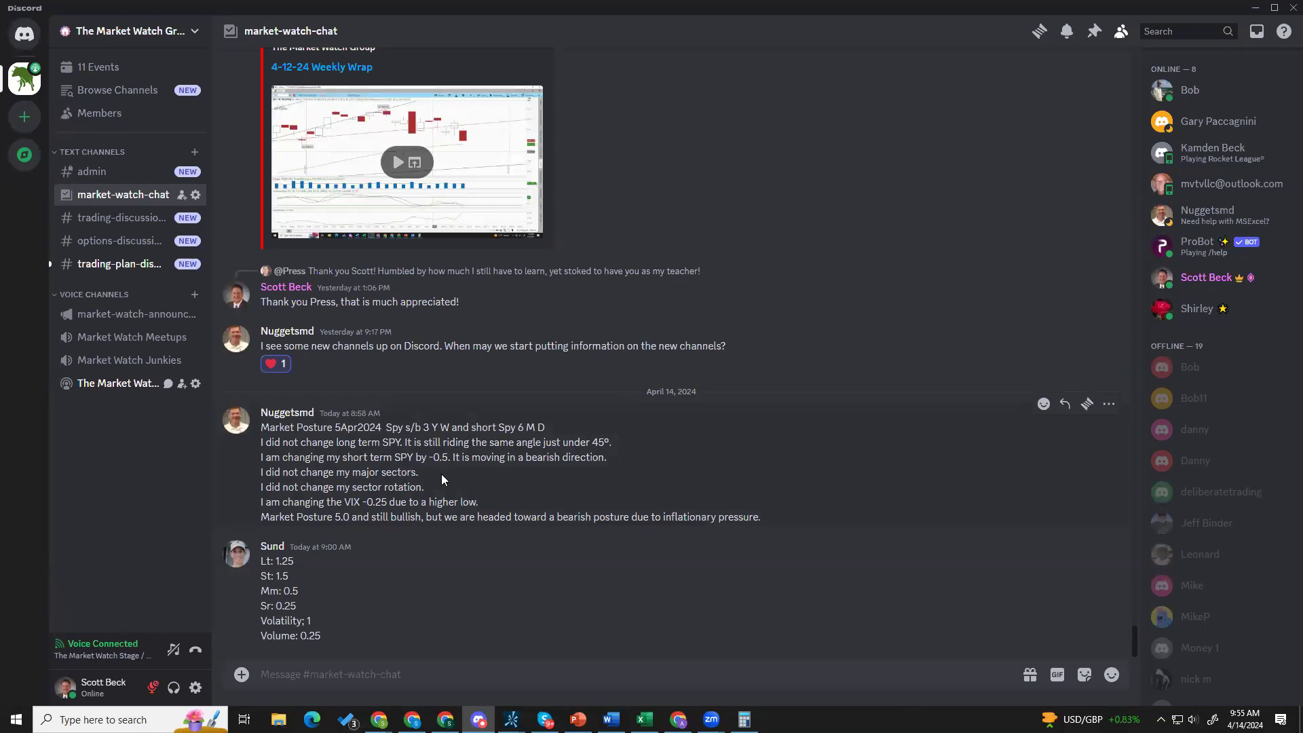
click(102, 223)
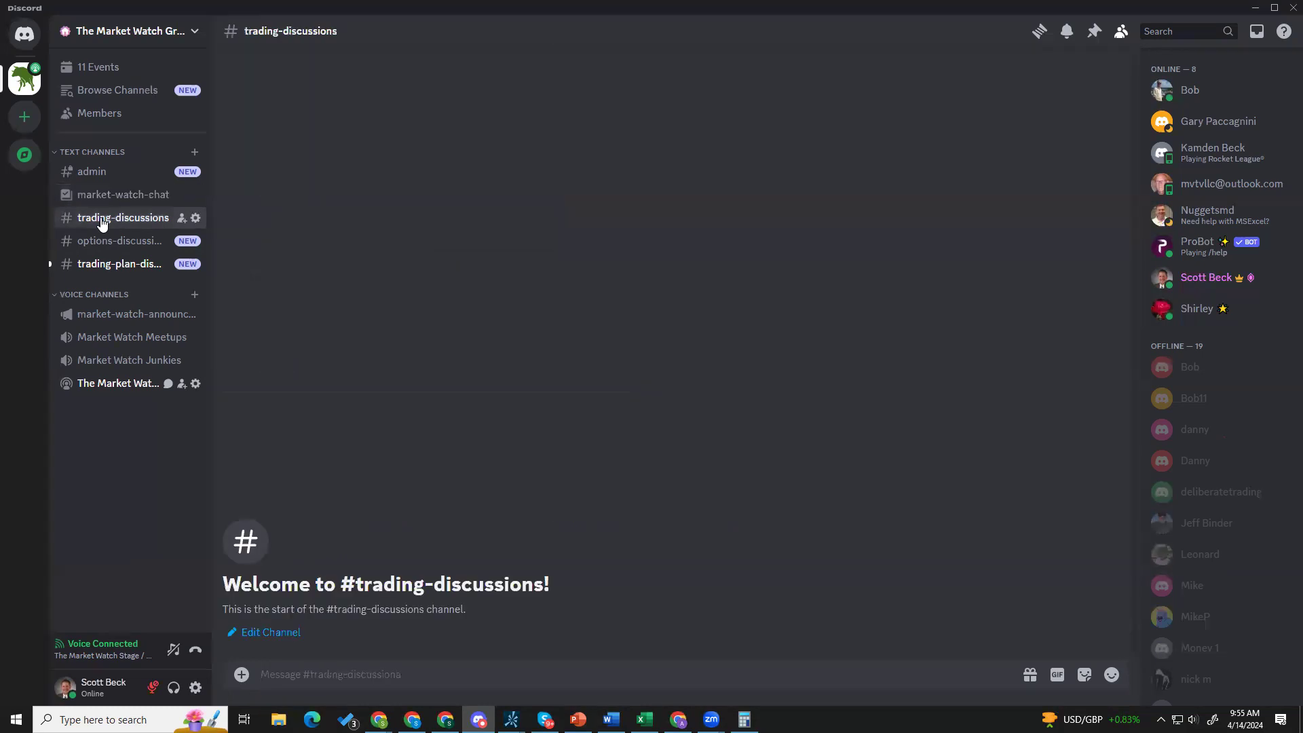
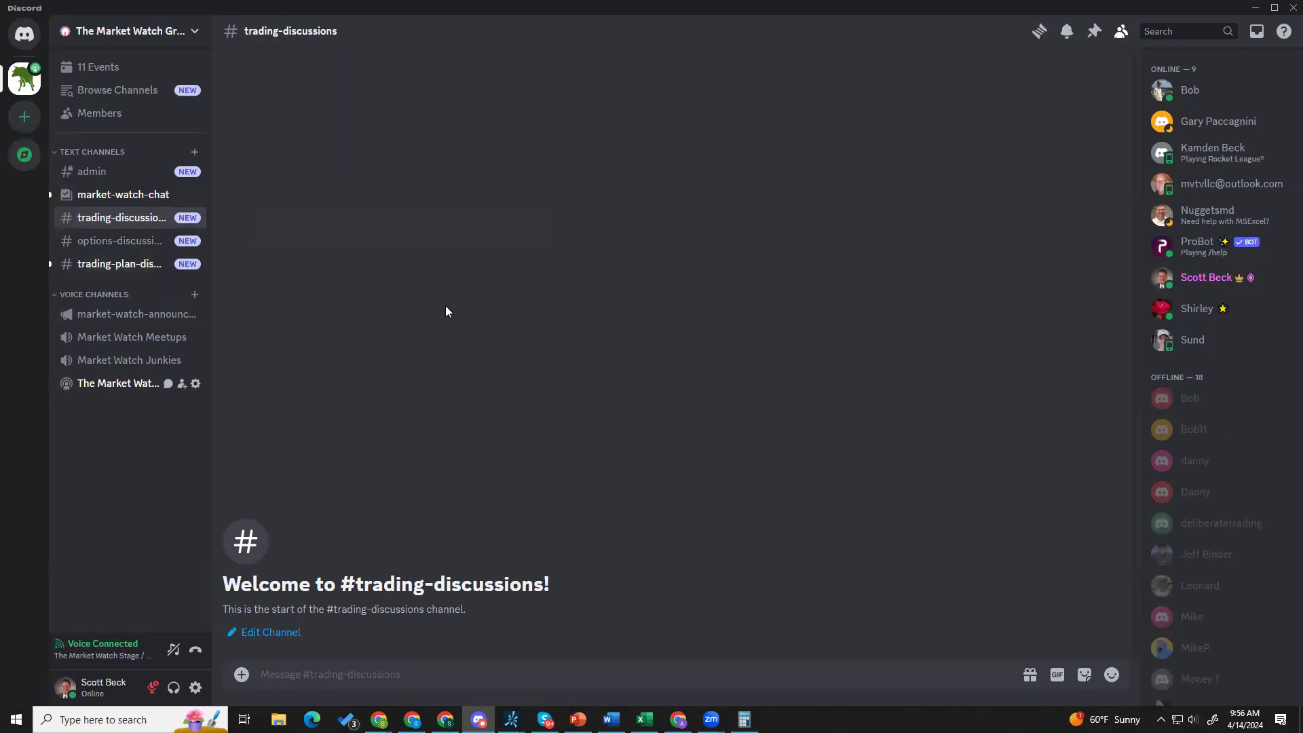
click(155, 197)
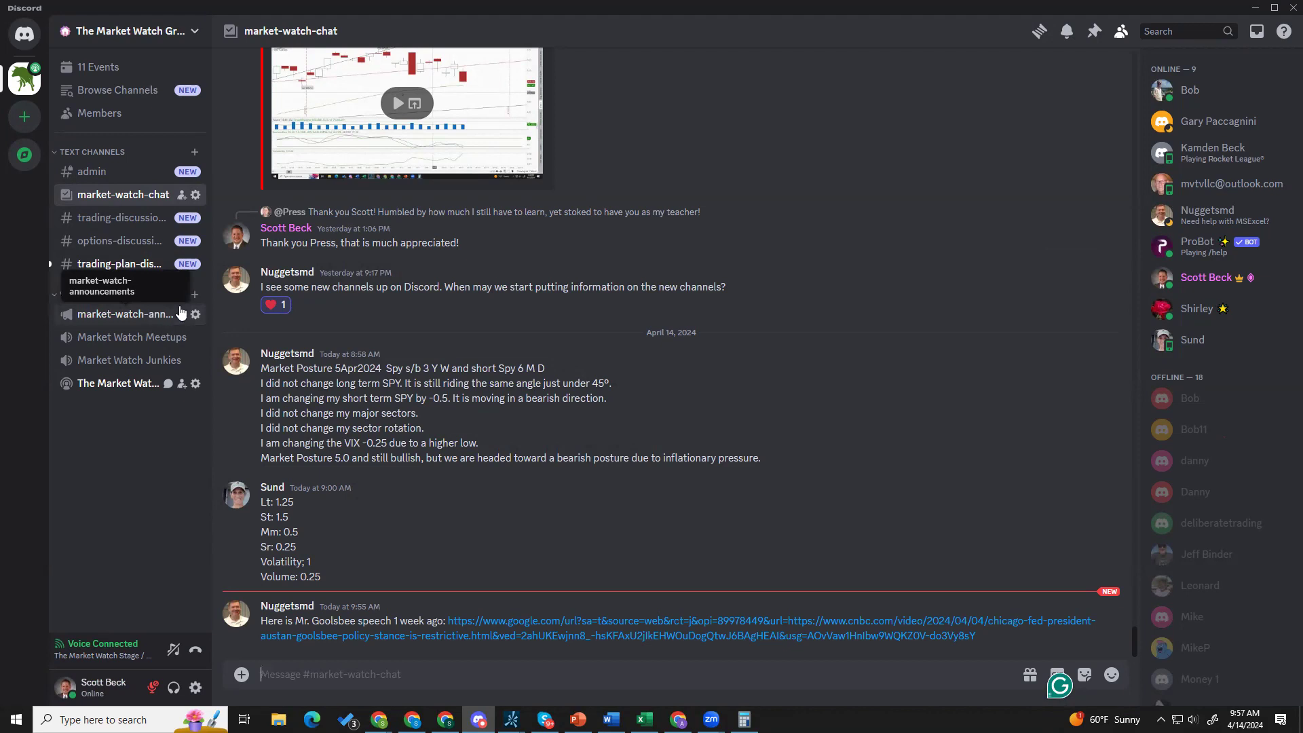
click(130, 273)
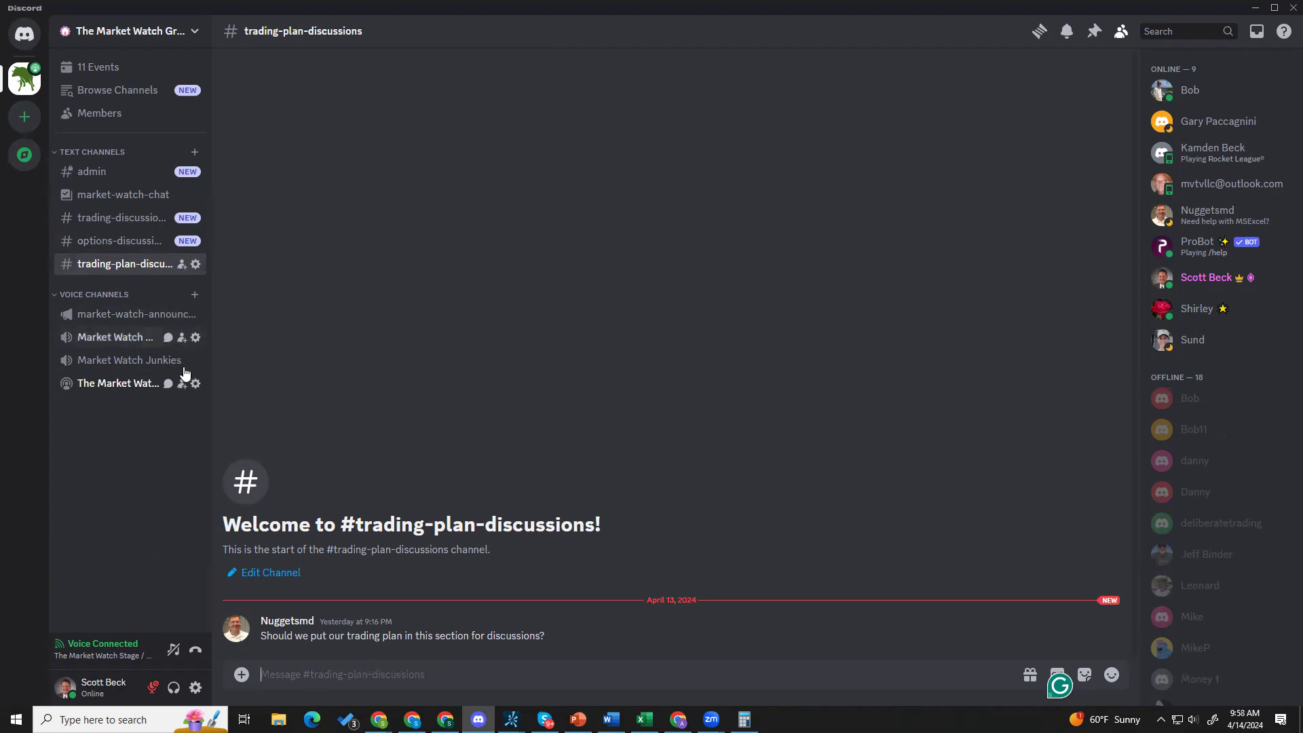
click(133, 319)
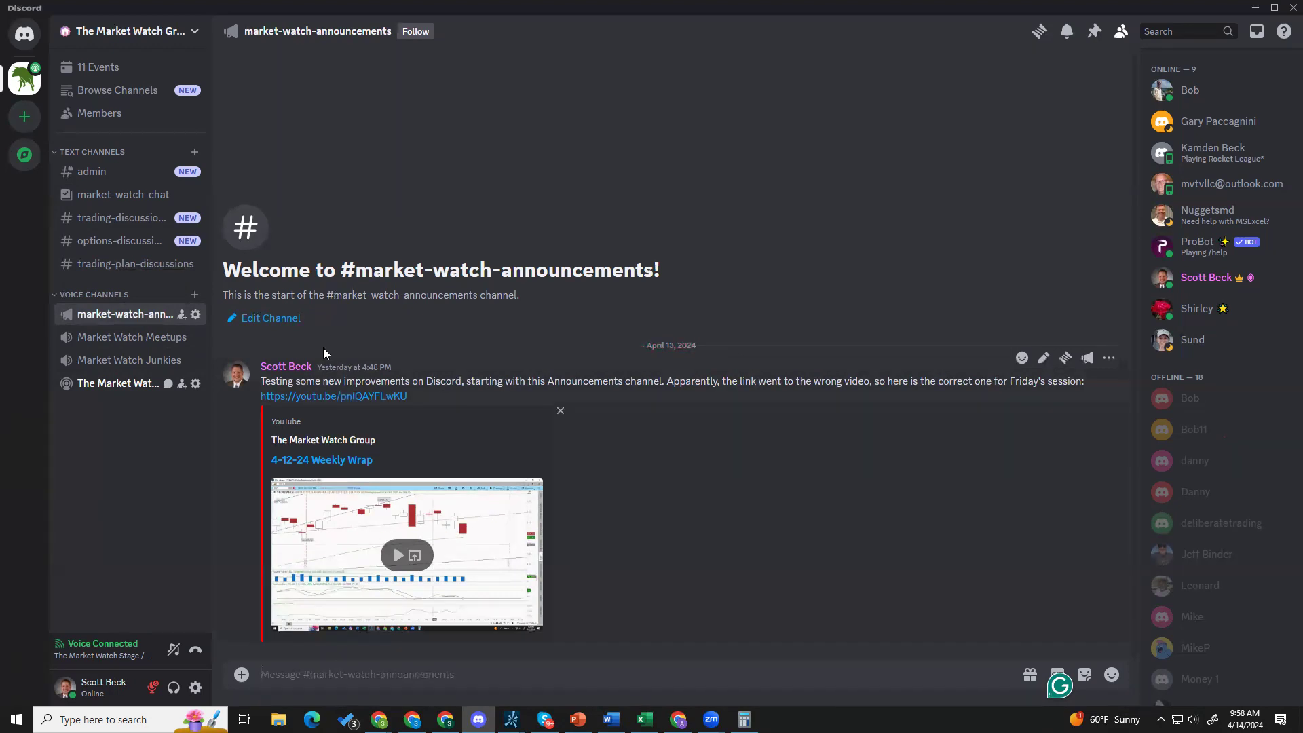
- Switch from the current voice stage to the Market Watch Meetups voice channel and show its call view
click(103, 337)
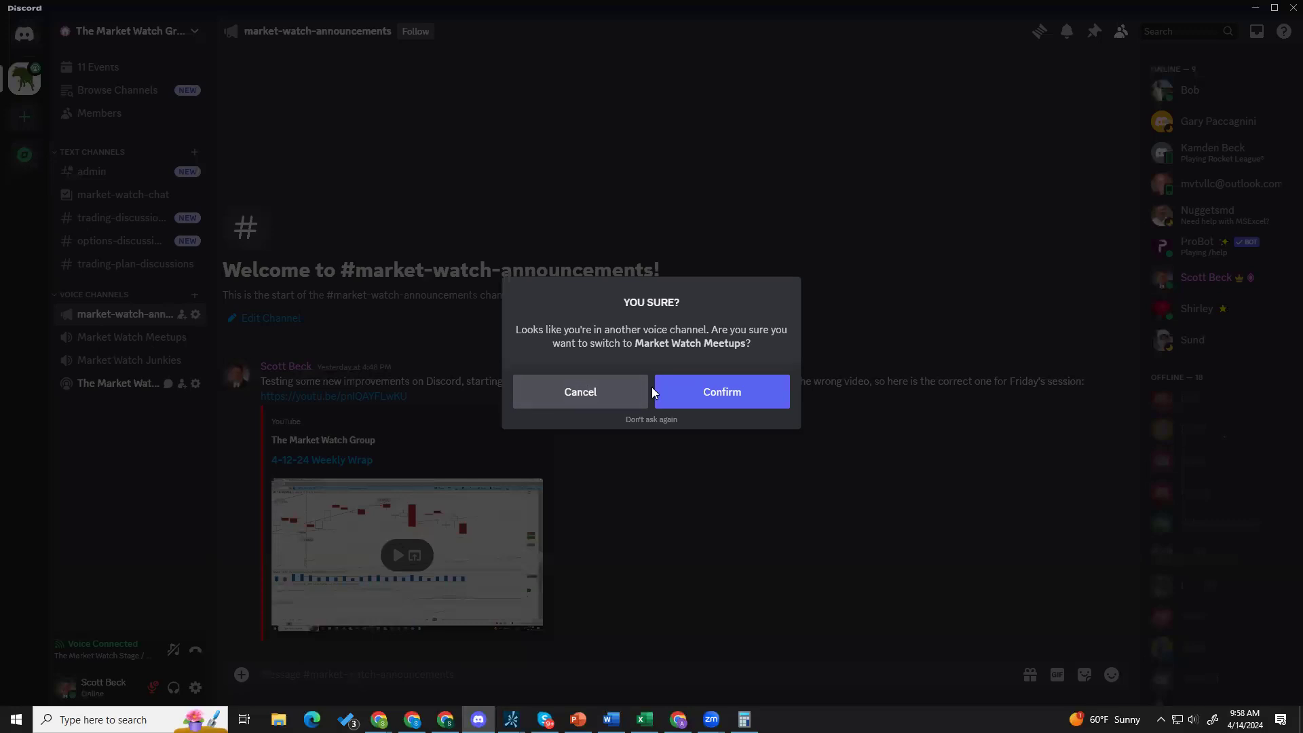
click(707, 392)
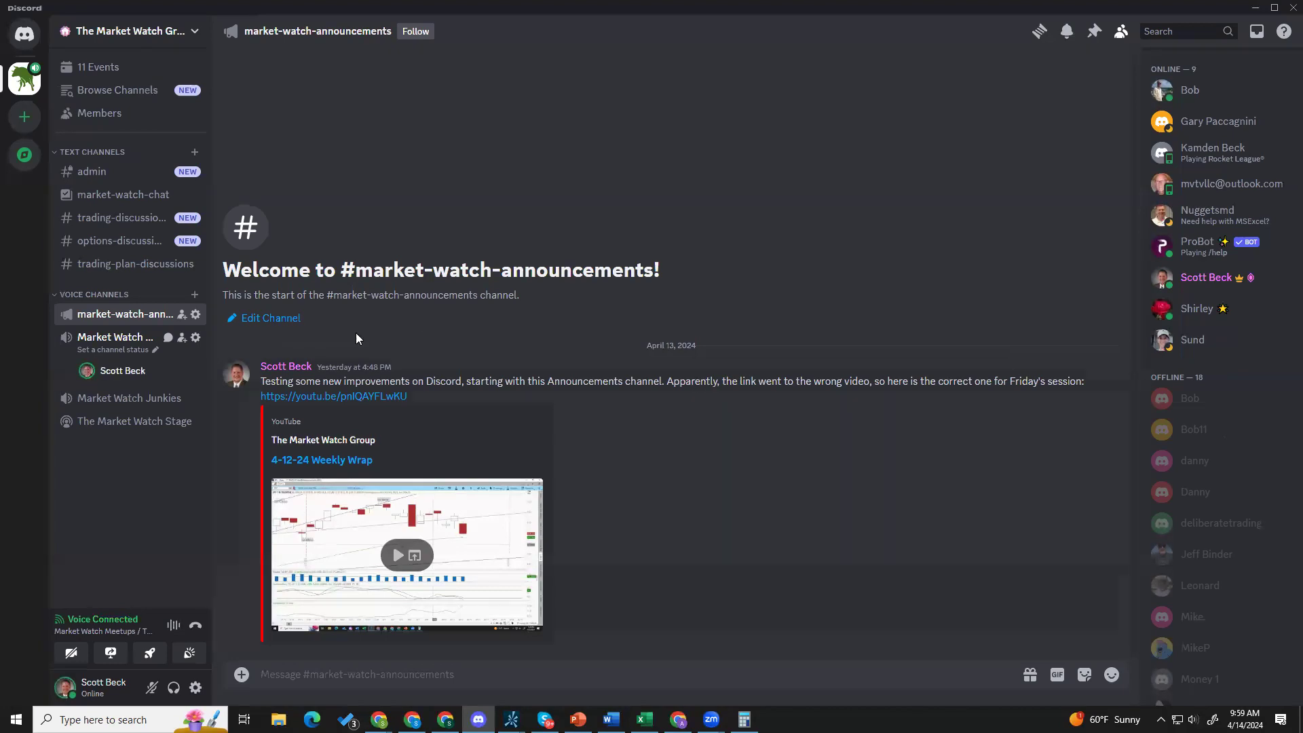
click(117, 347)
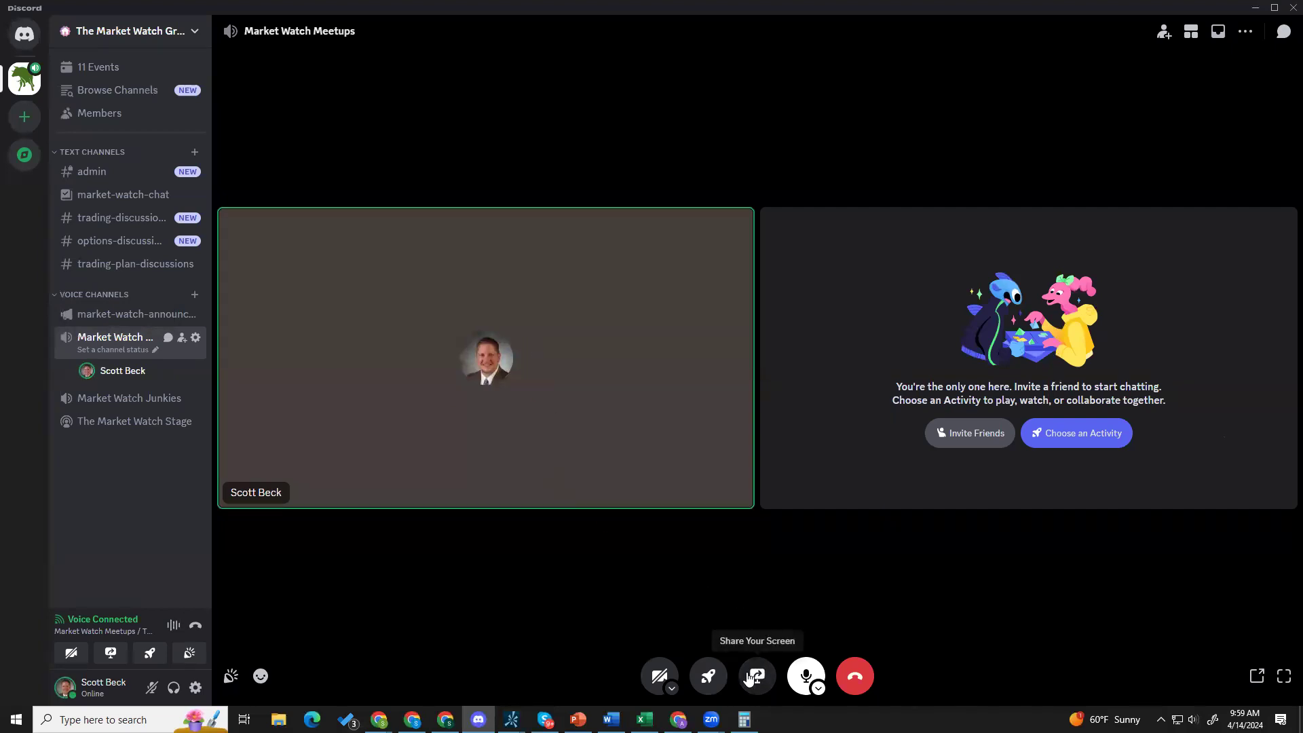
click(721, 677)
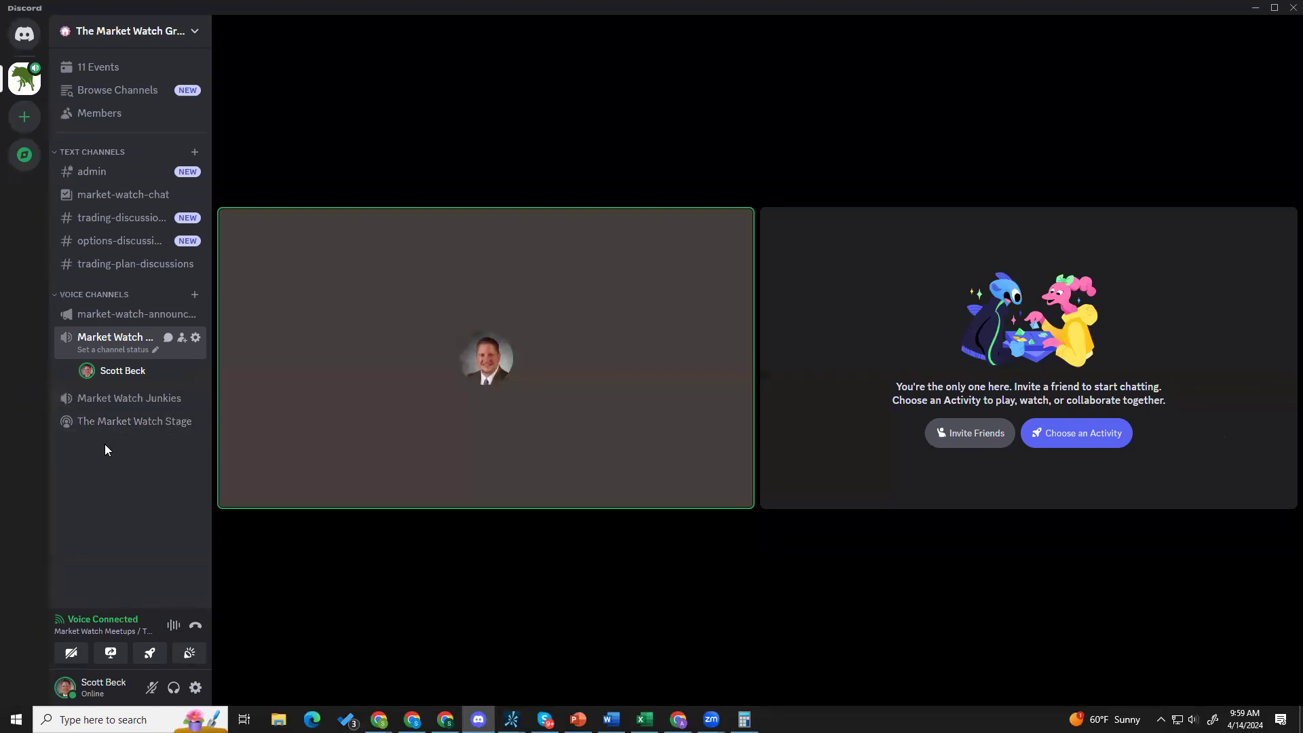
mouse_move(622, 384)
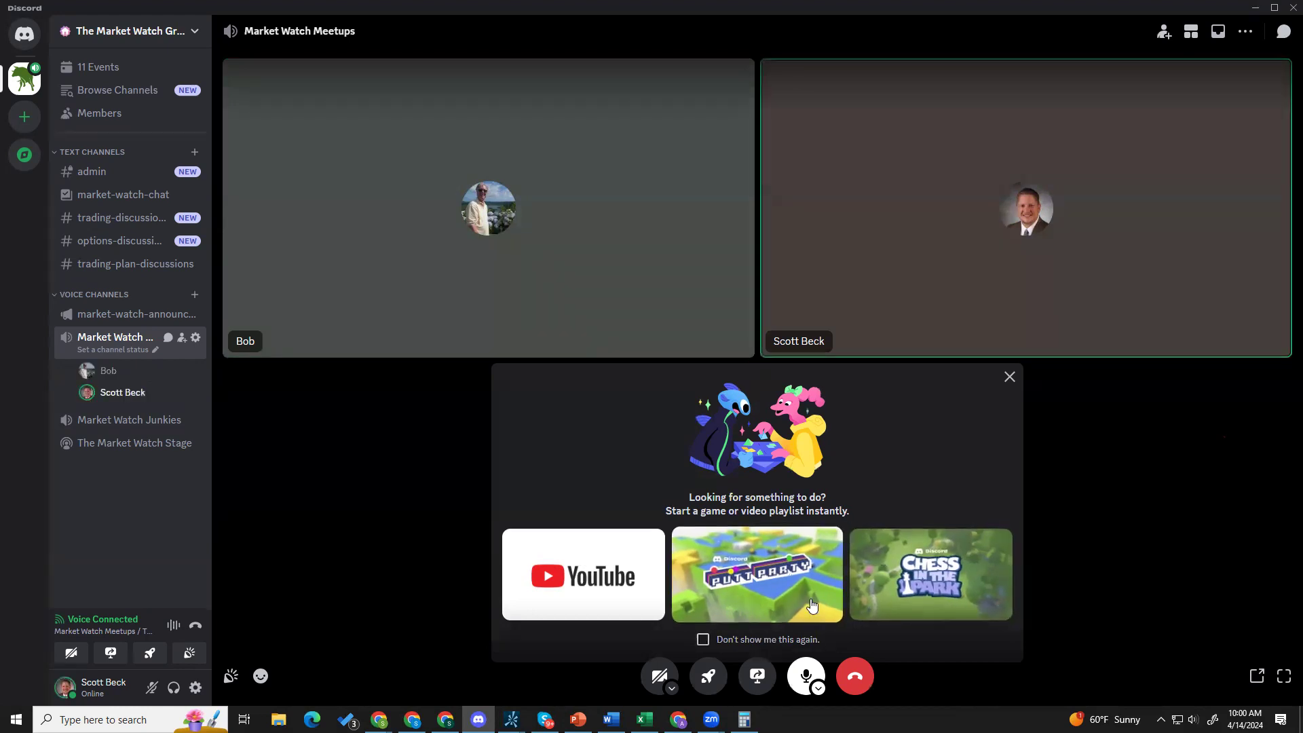
- Mute the microphone, leave the Market Watch Meetups call and dismiss the call feedback survey
click(806, 675)
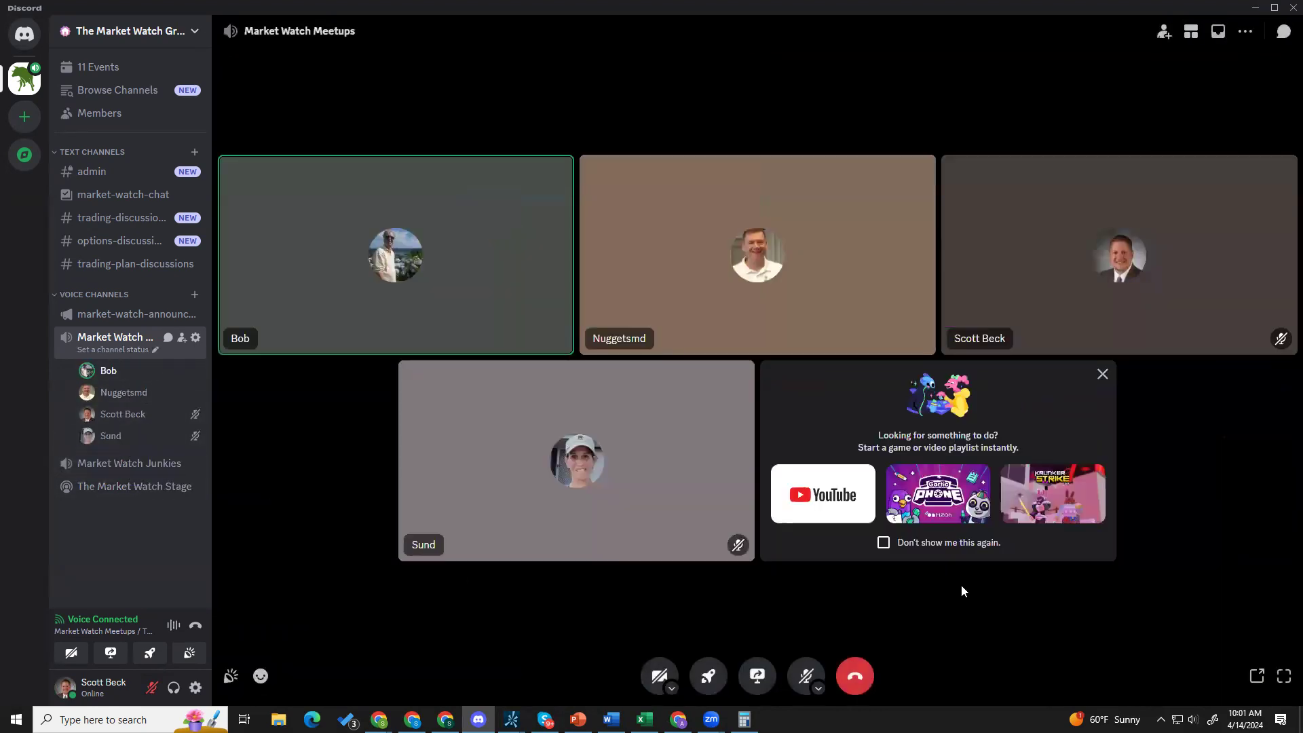
click(851, 677)
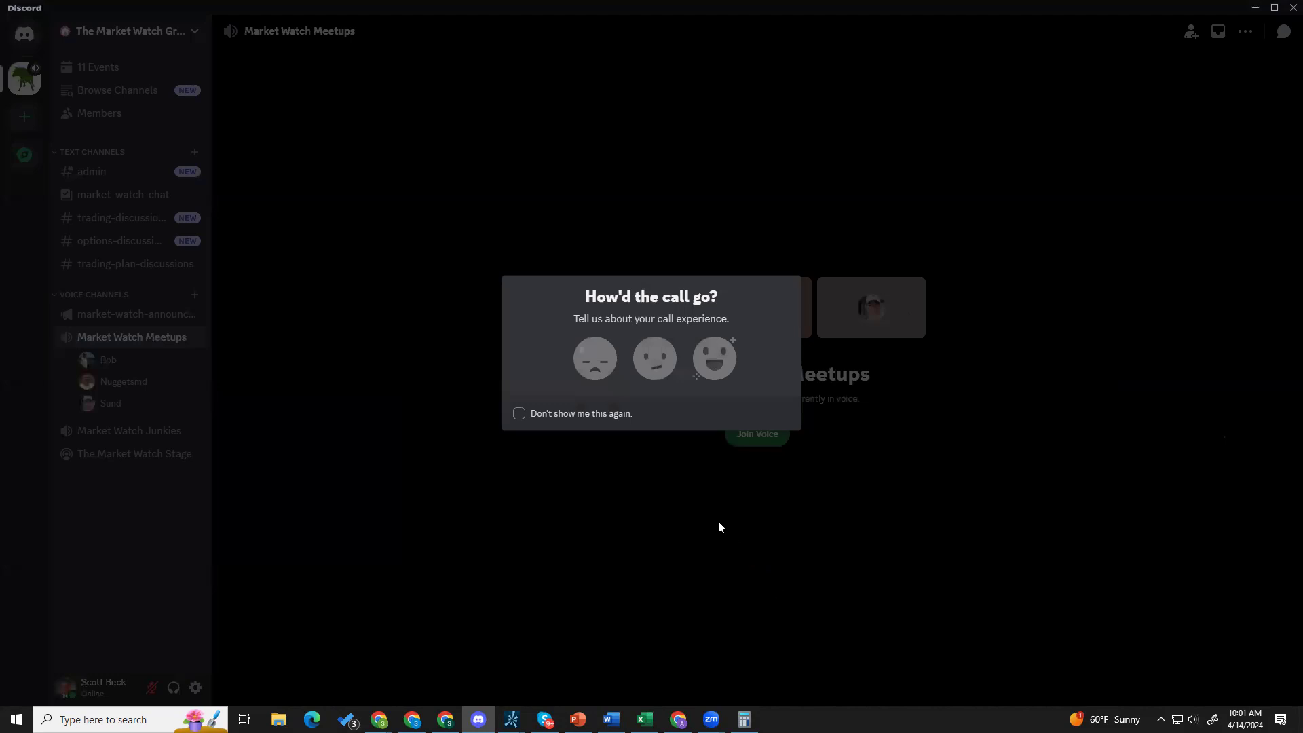
click(495, 427)
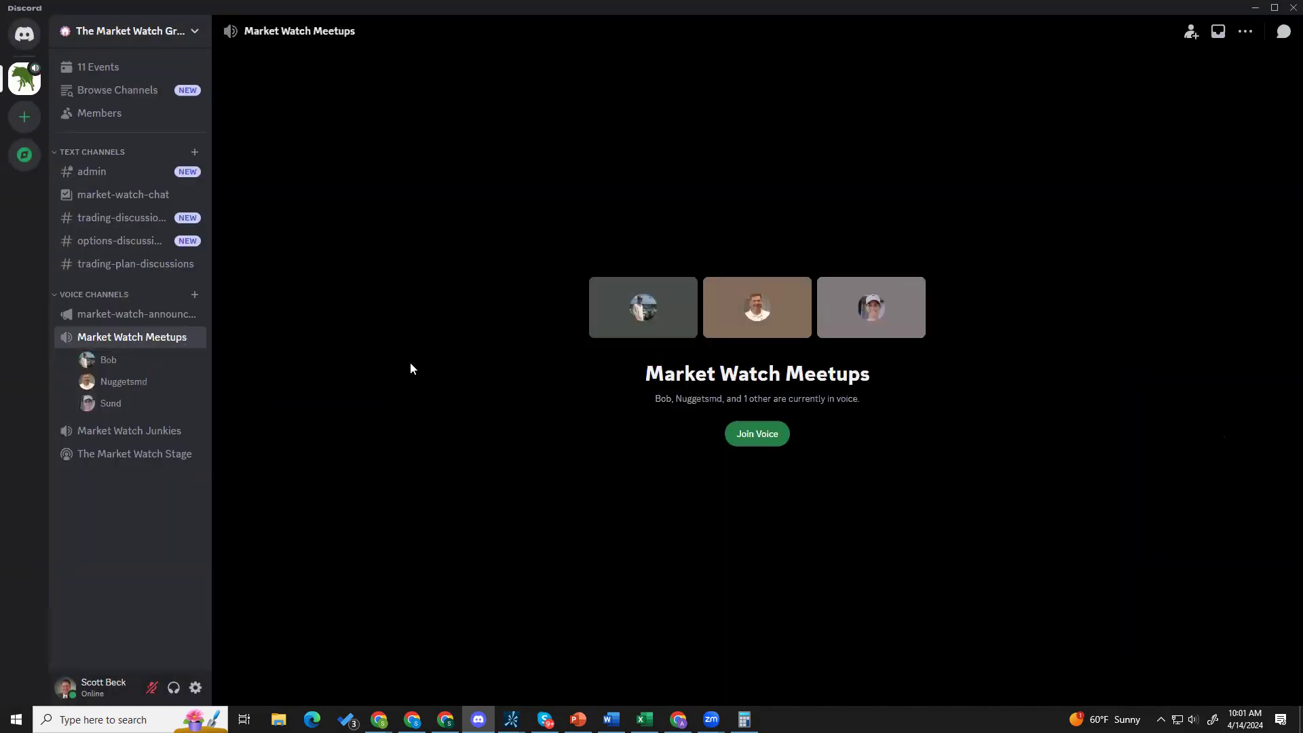
- Look over the server's full channel list and the details and options of the Weekly Market Posture event
click(106, 99)
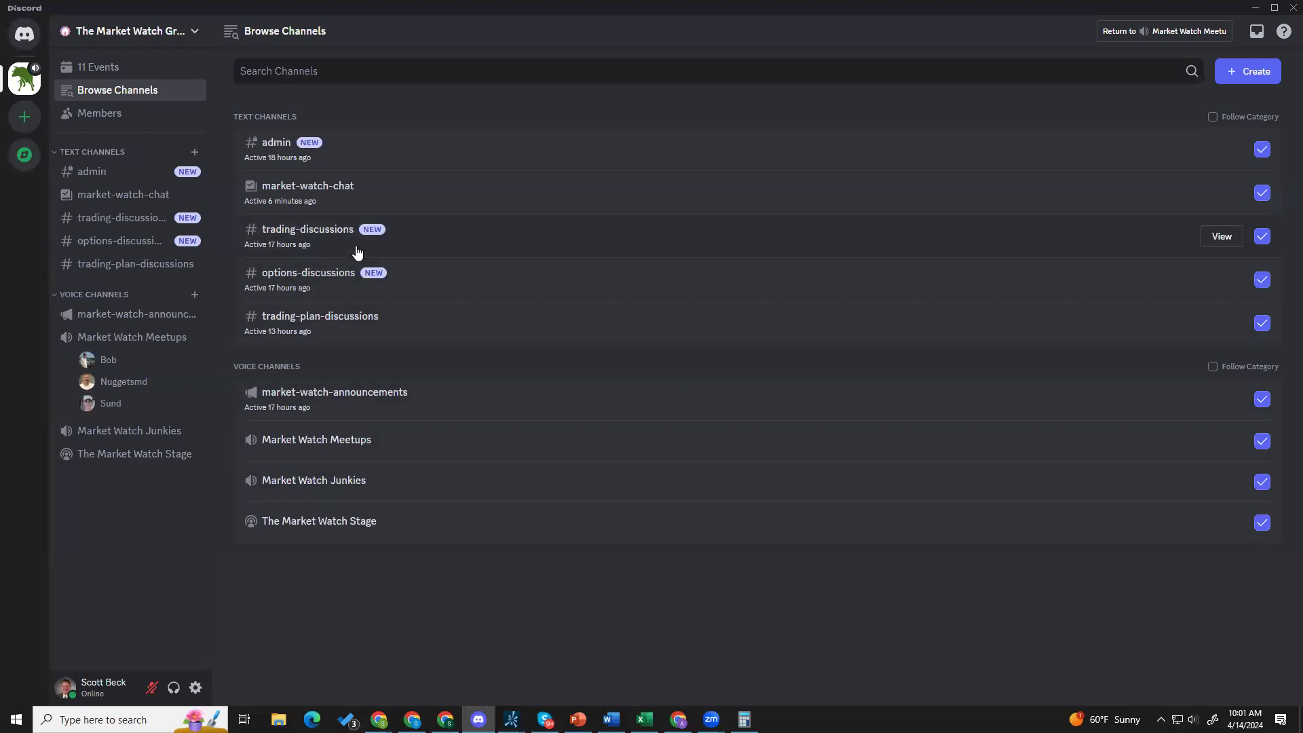
click(88, 67)
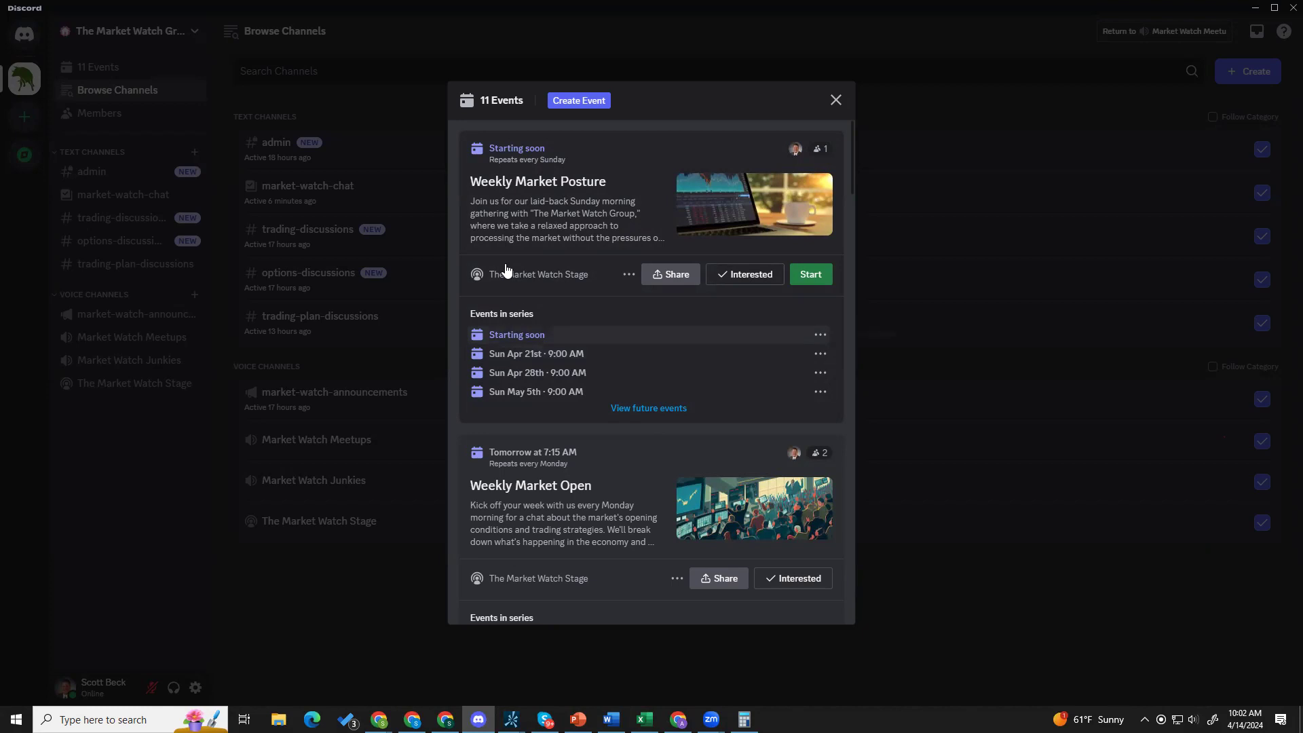
mouse_move(528, 158)
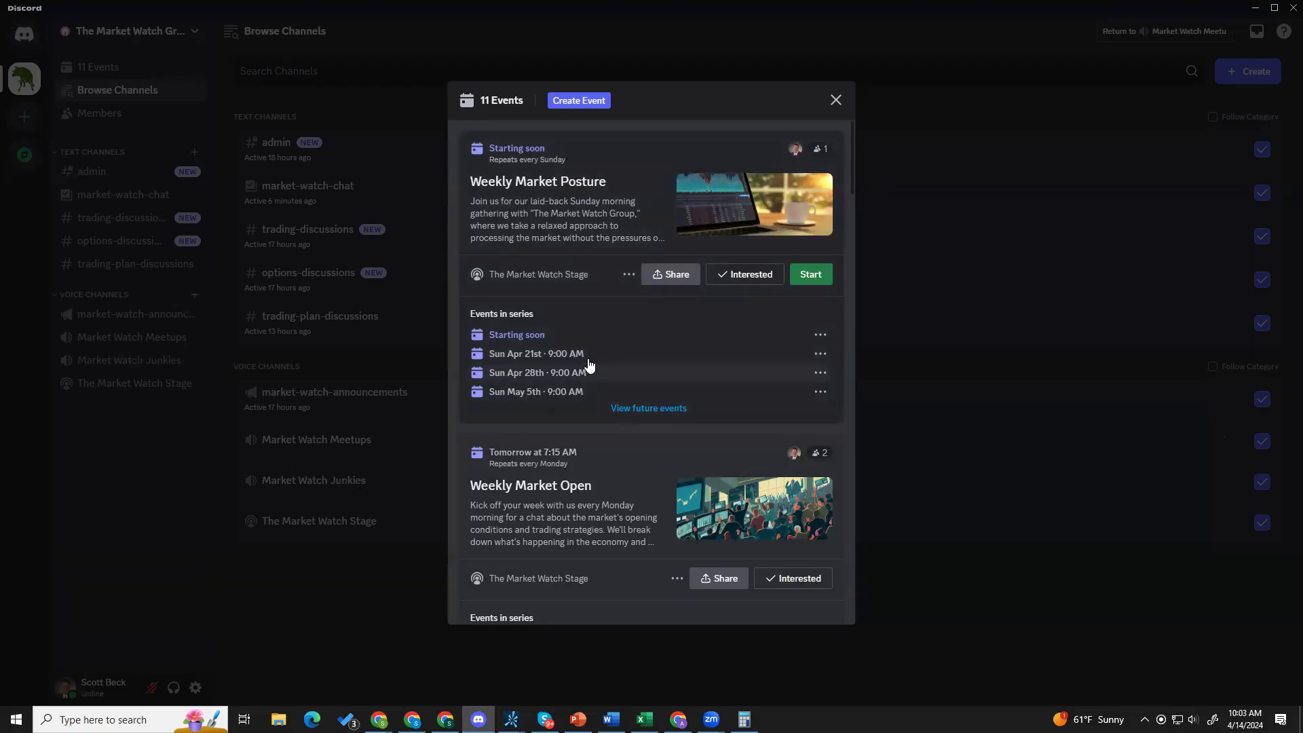
click(529, 182)
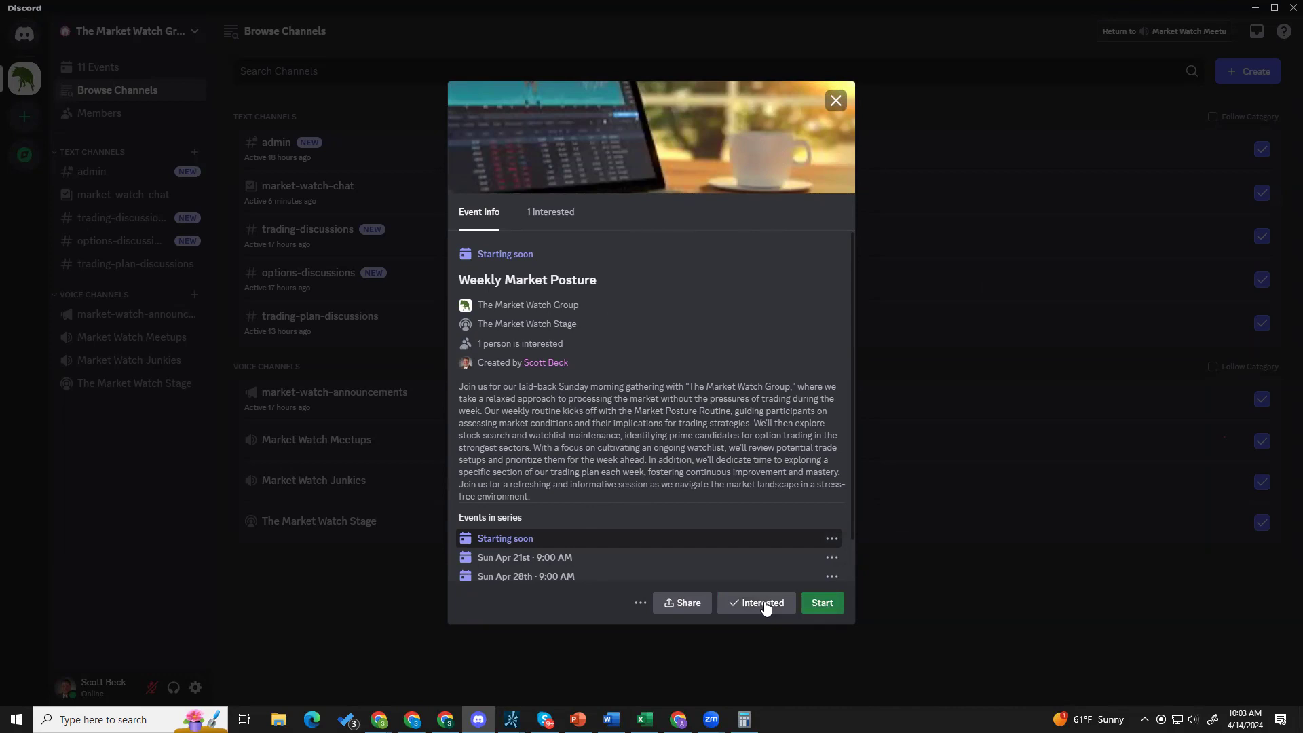
click(639, 603)
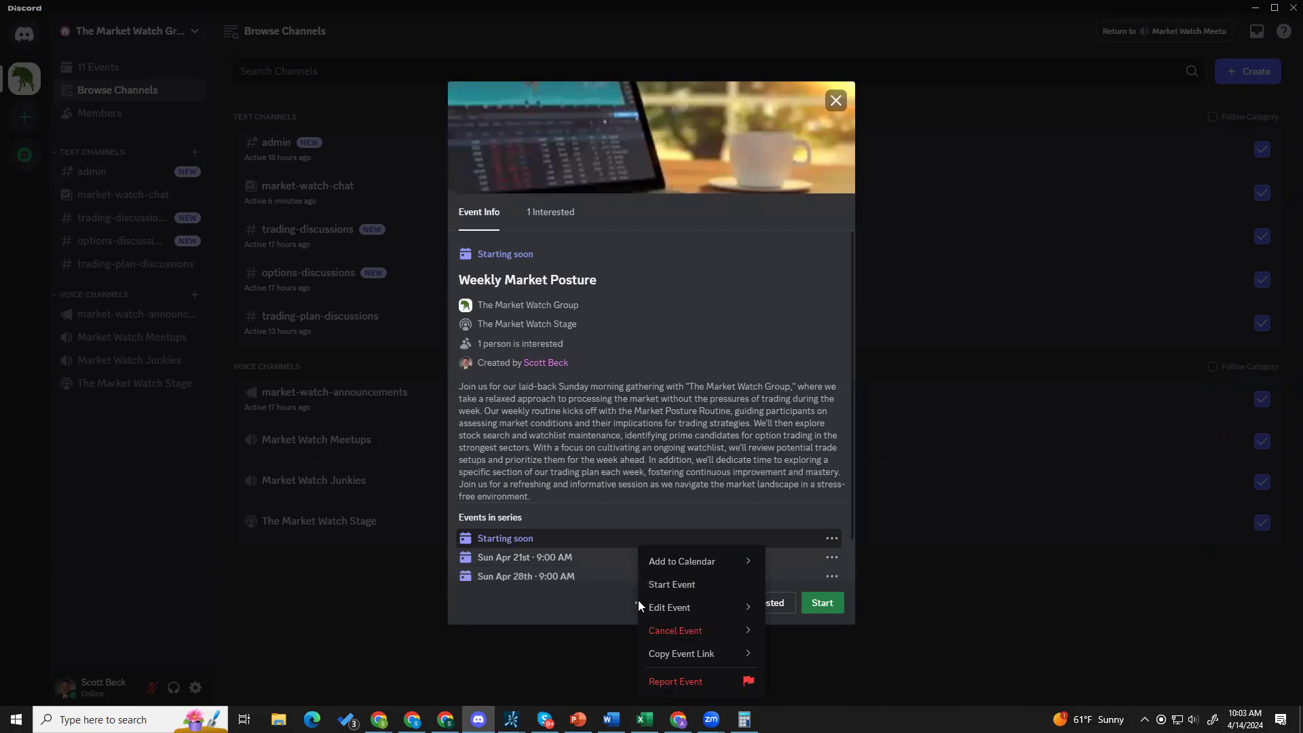
mouse_move(691, 568)
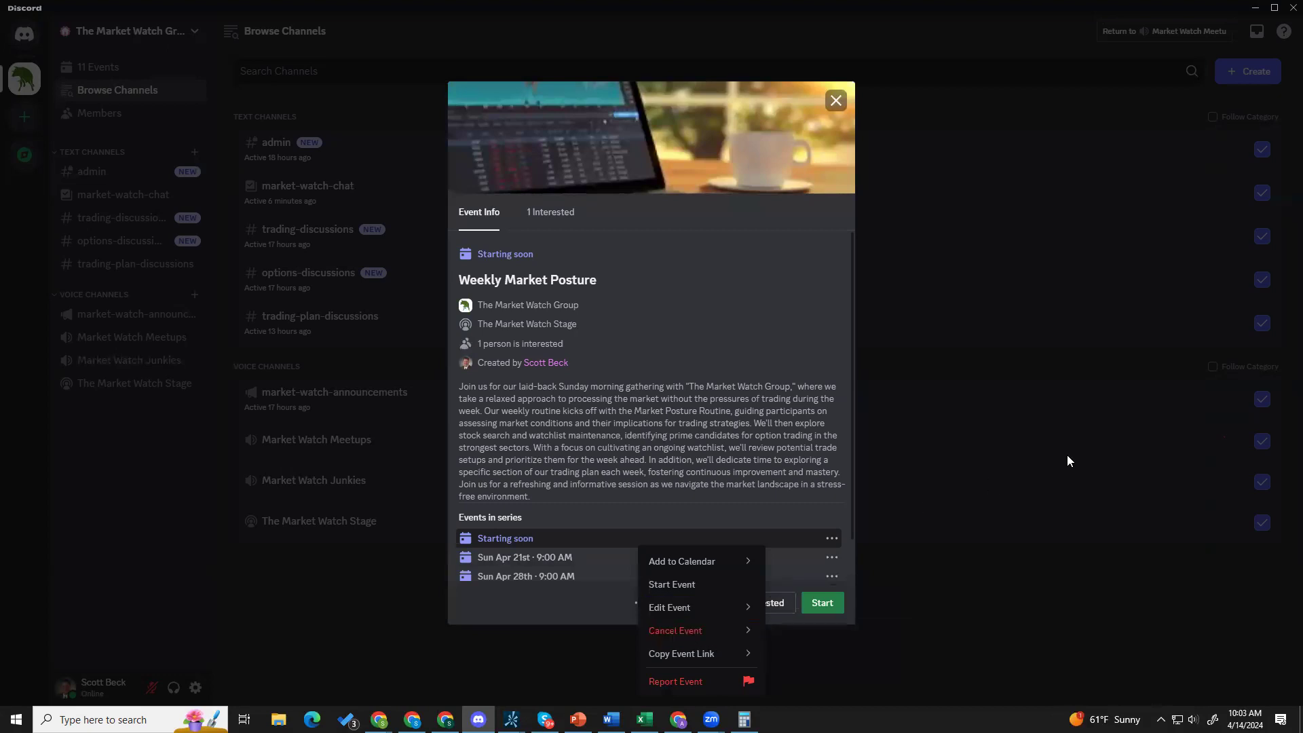
click(1038, 443)
click(836, 100)
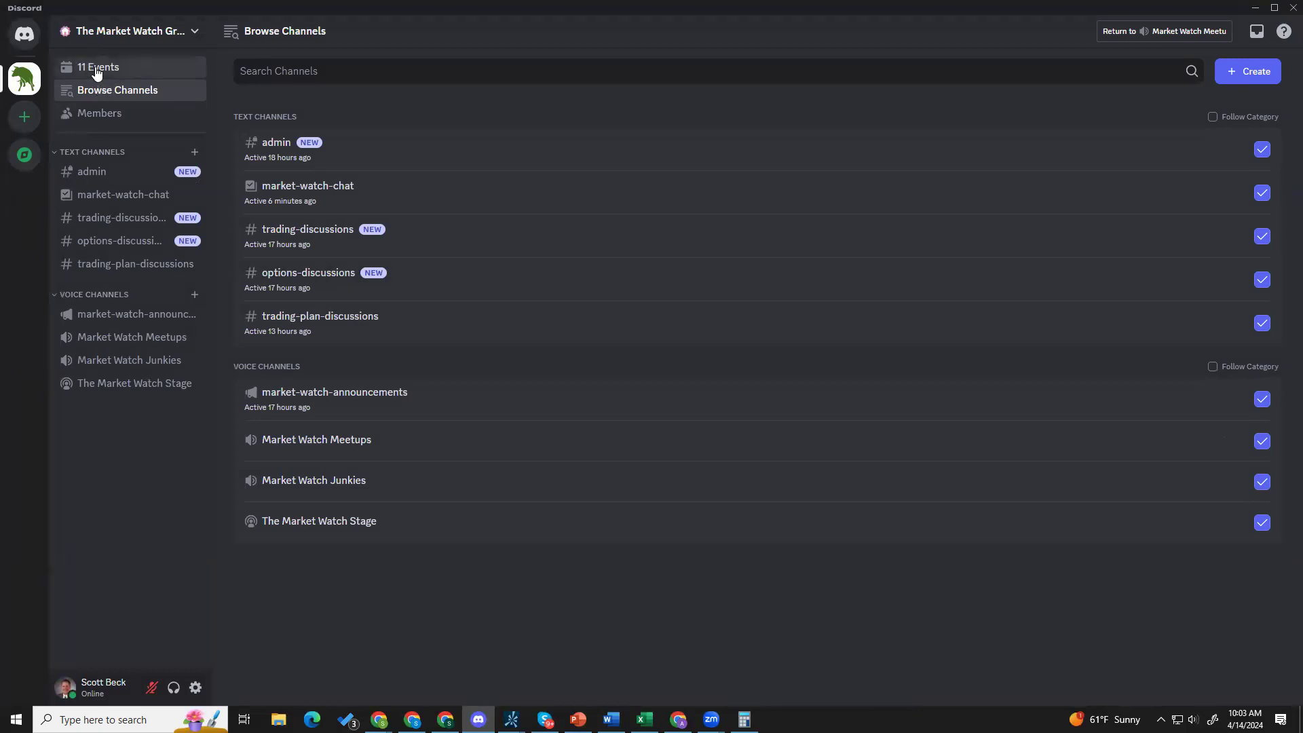
- Look through the server's scheduled events and open the details of the Monday Cocktail Hour event
click(95, 69)
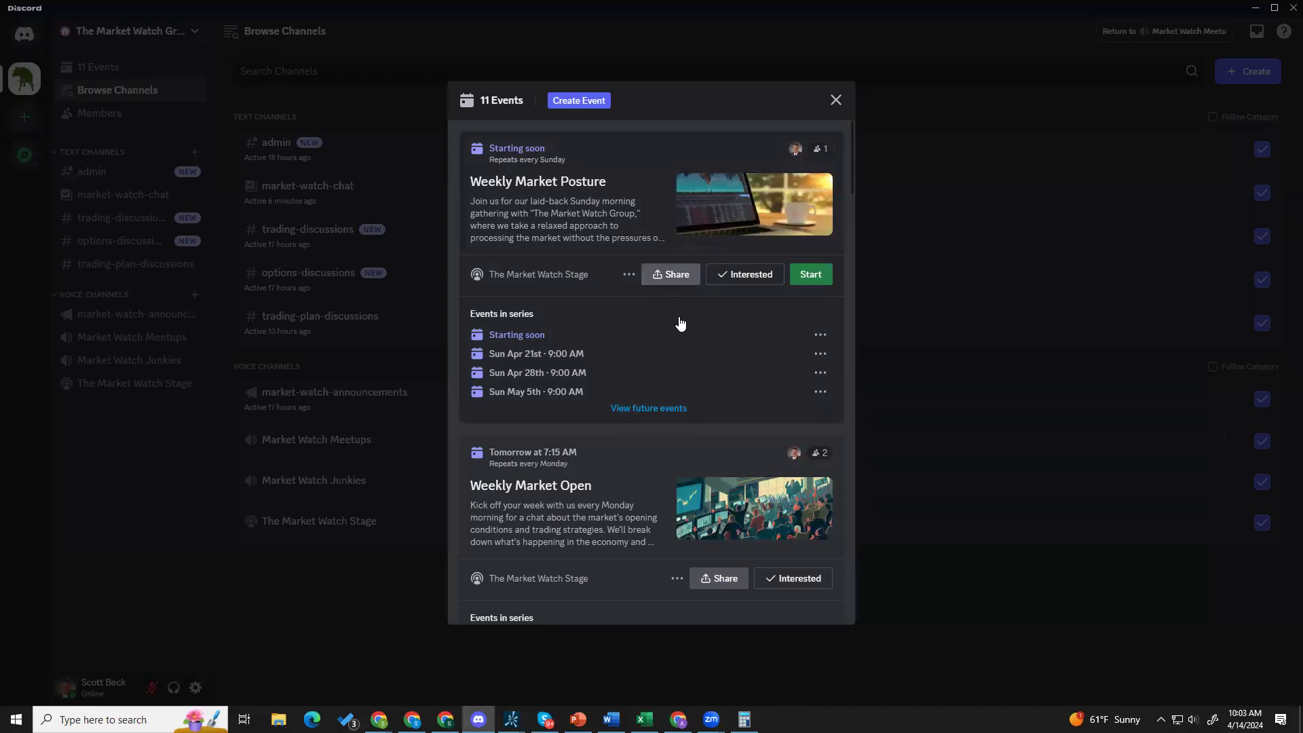
scroll(663, 378, down, 2)
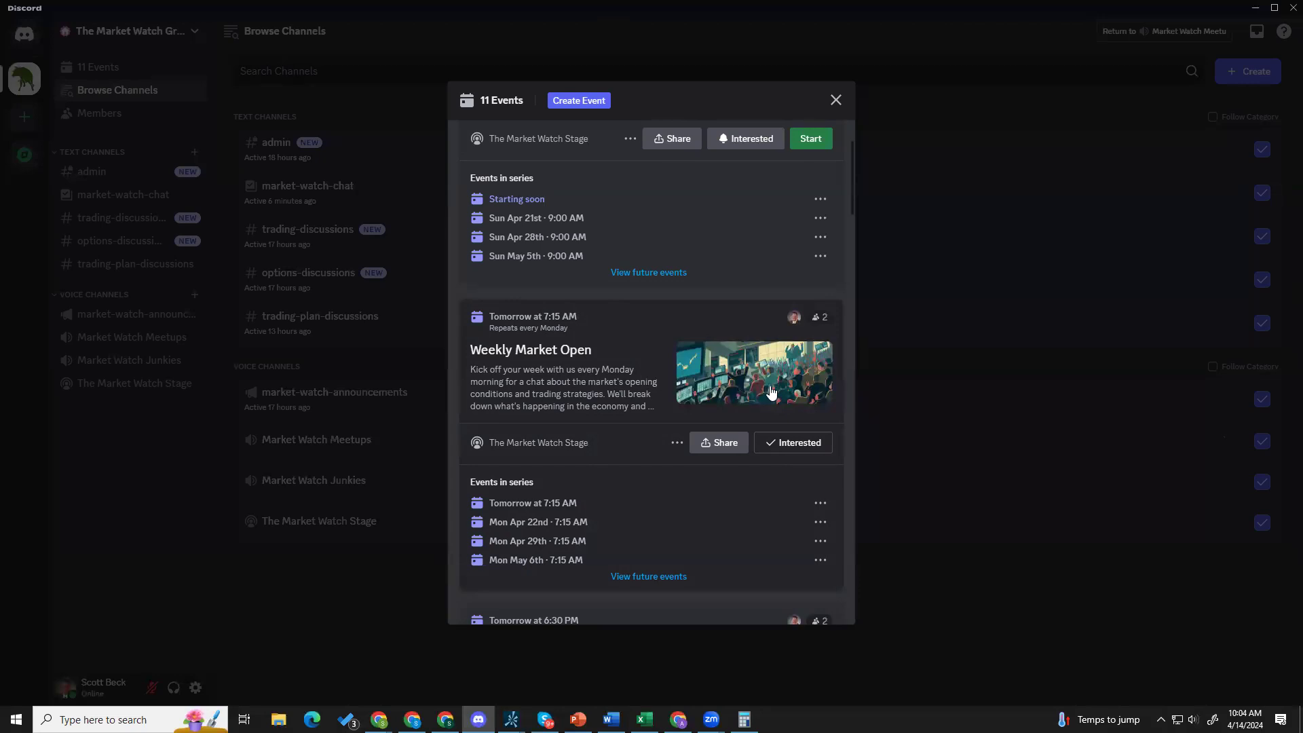
scroll(771, 391, down, 5)
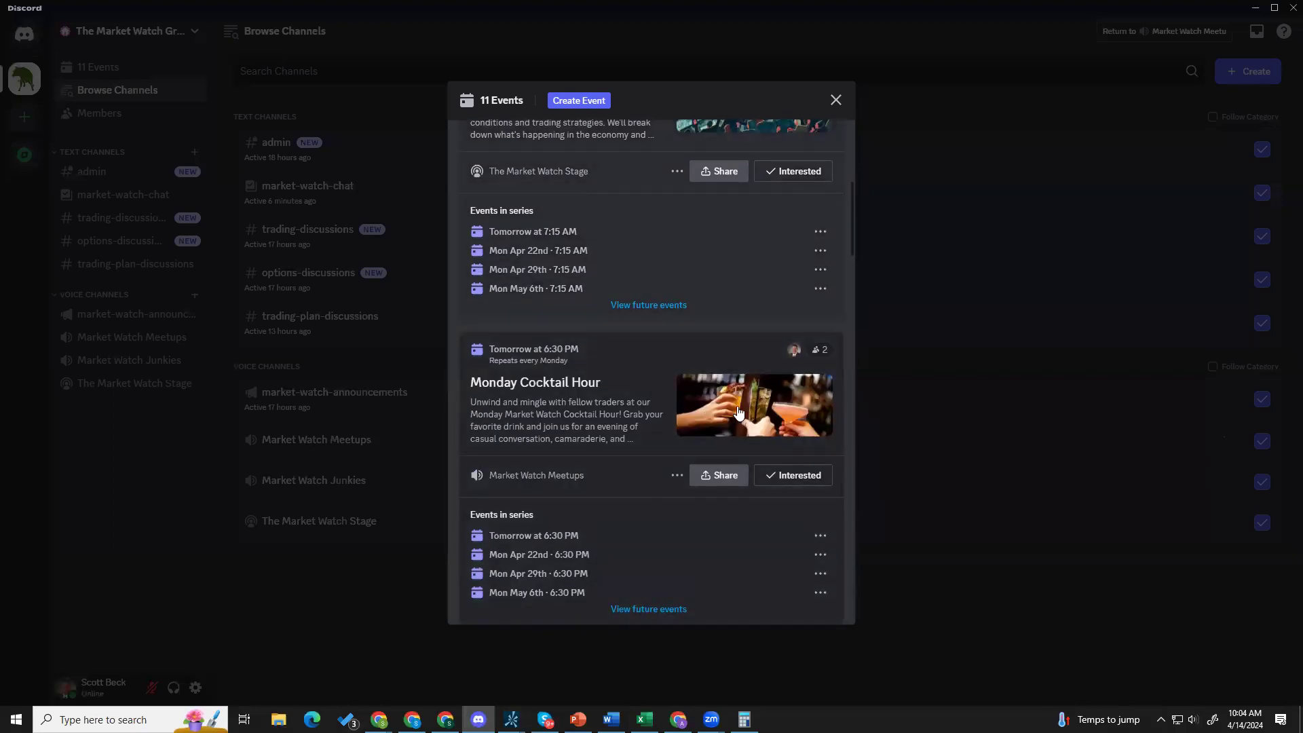
scroll(739, 412, down, 2)
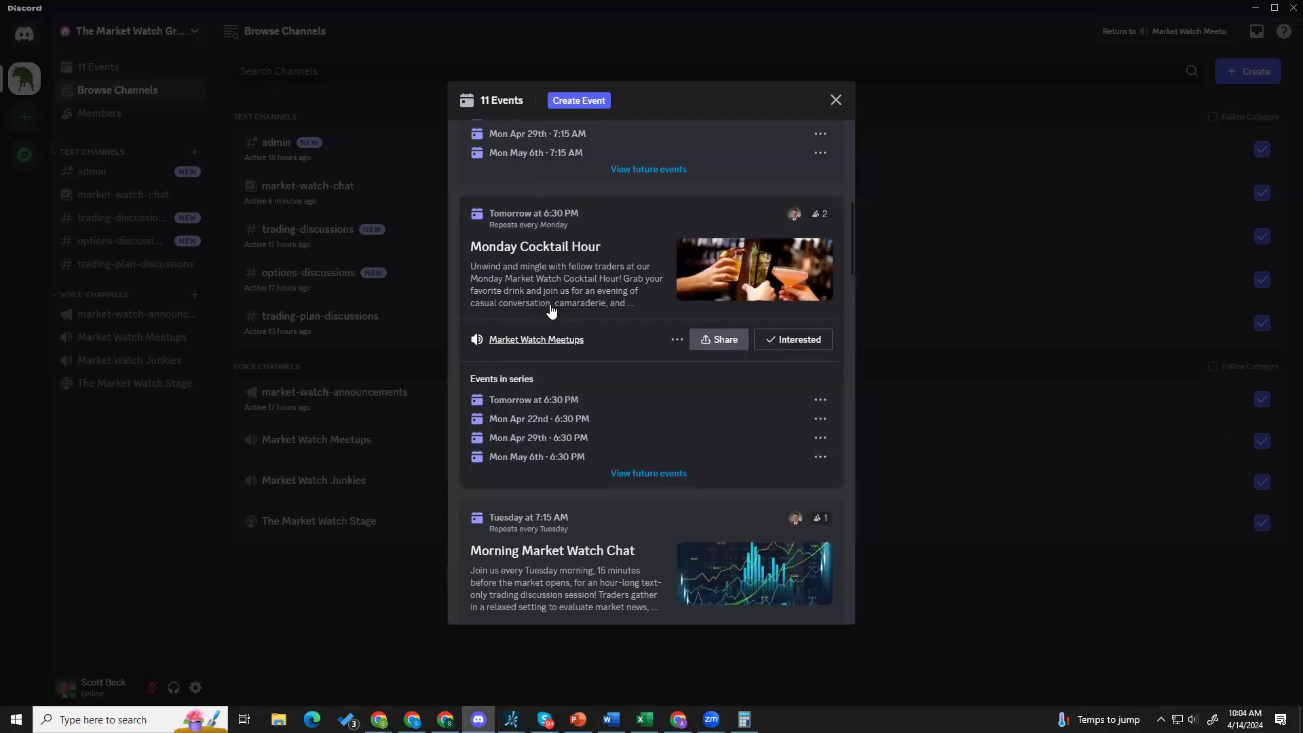
click(542, 250)
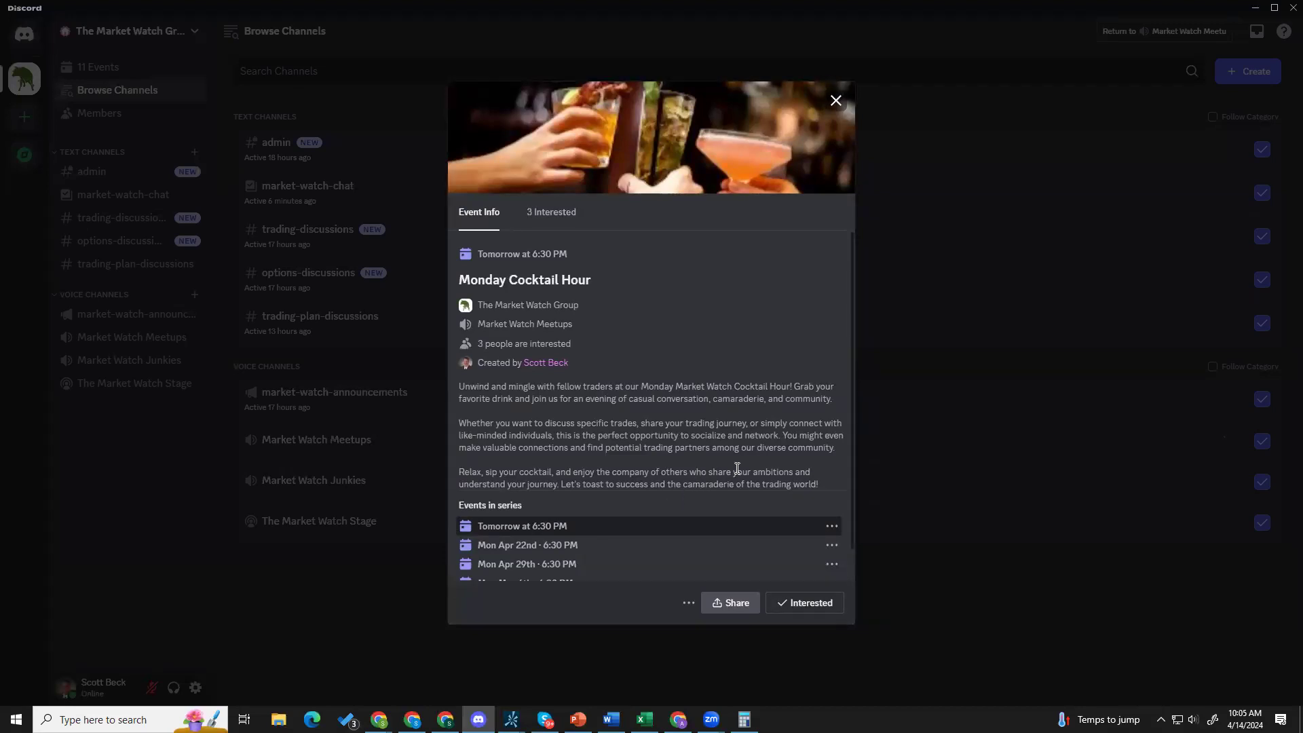
- Close the Monday Cocktail Hour details and look over its event series and the following Tuesday Morning Market Watch Chat
scroll(737, 468, down, 2)
click(925, 437)
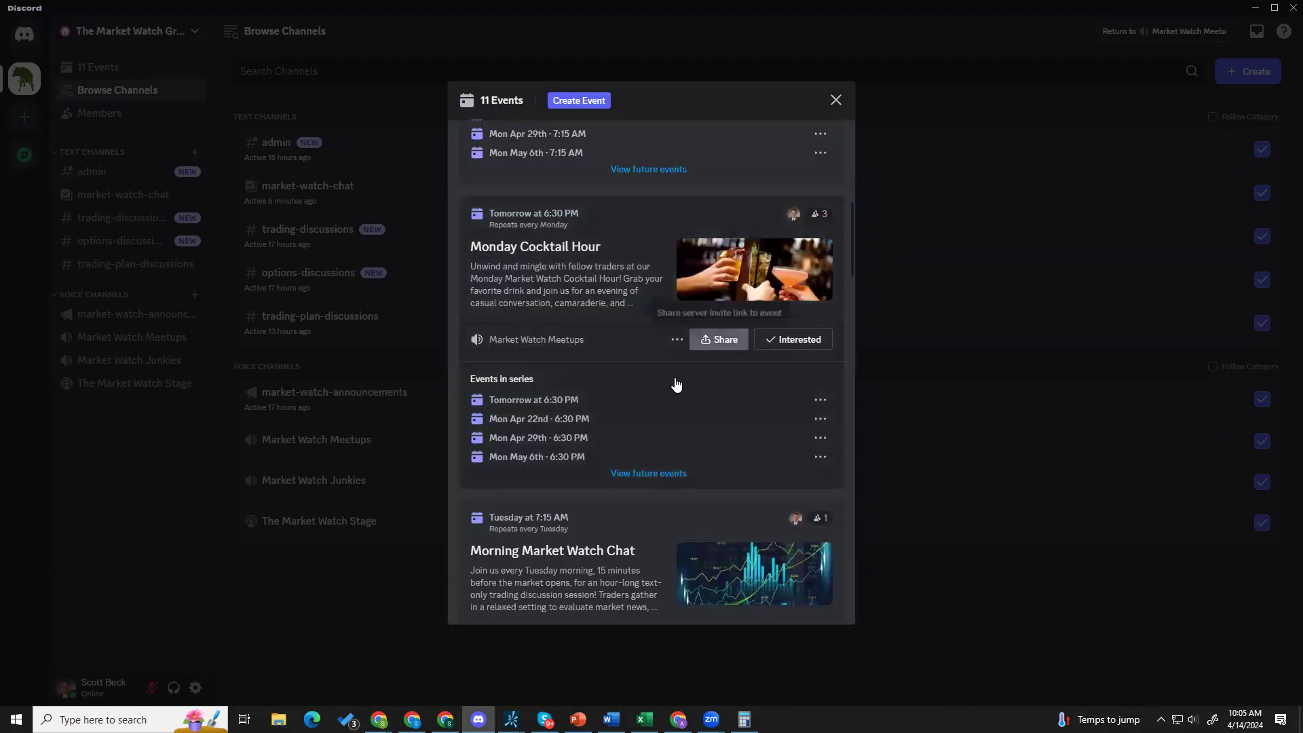
scroll(668, 337, down, 3)
scroll(668, 337, down, 2)
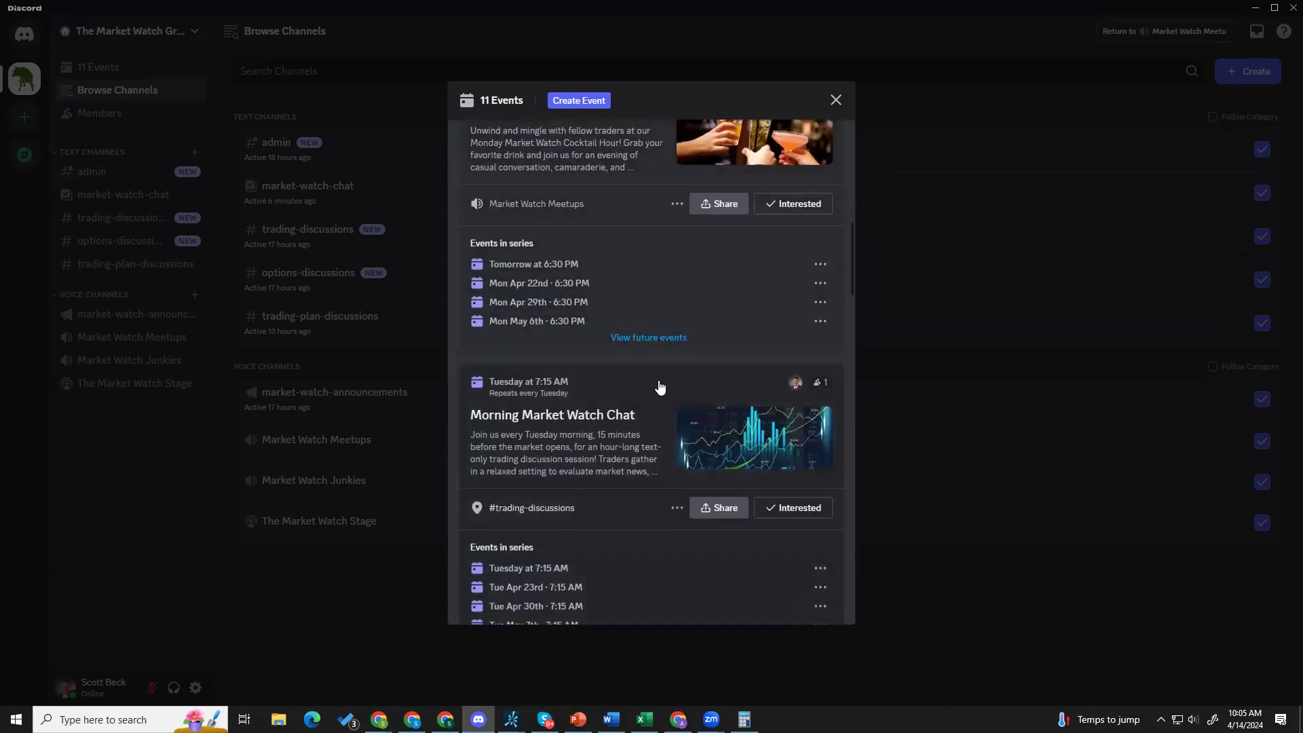
scroll(672, 427, down, 4)
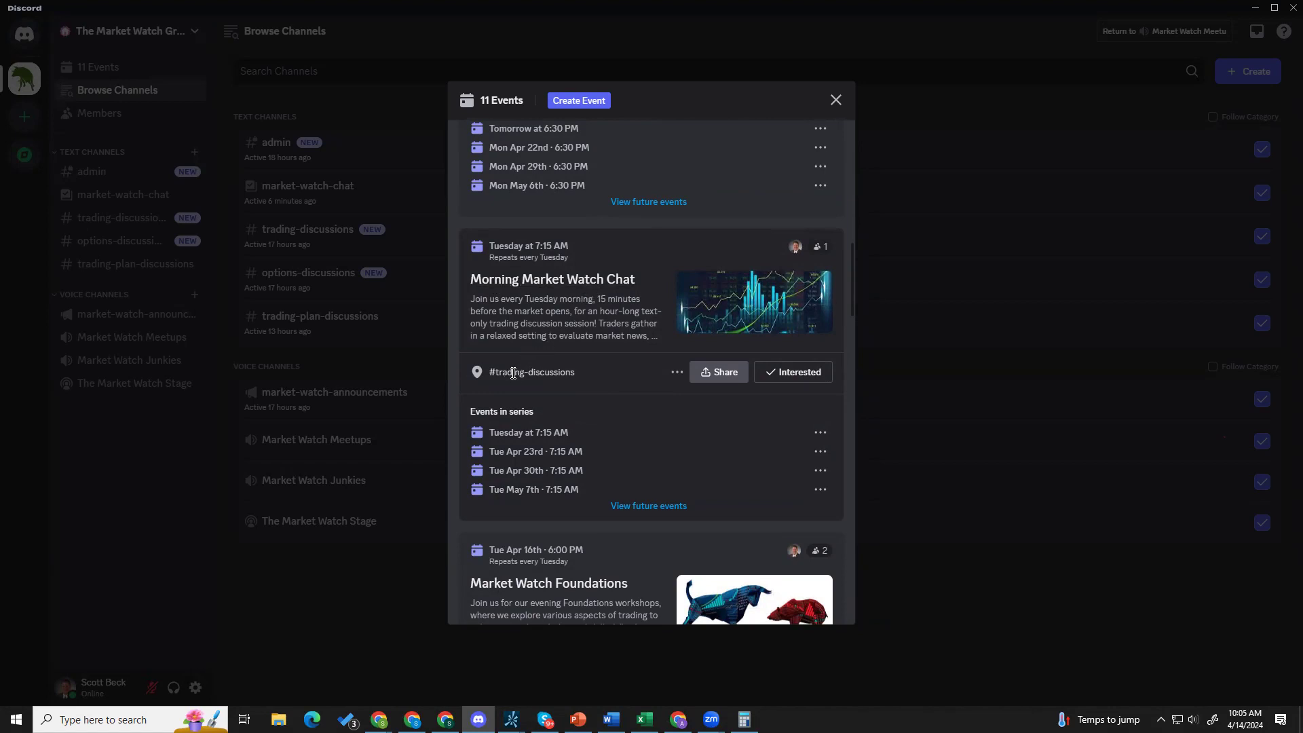
scroll(513, 373, up, 4)
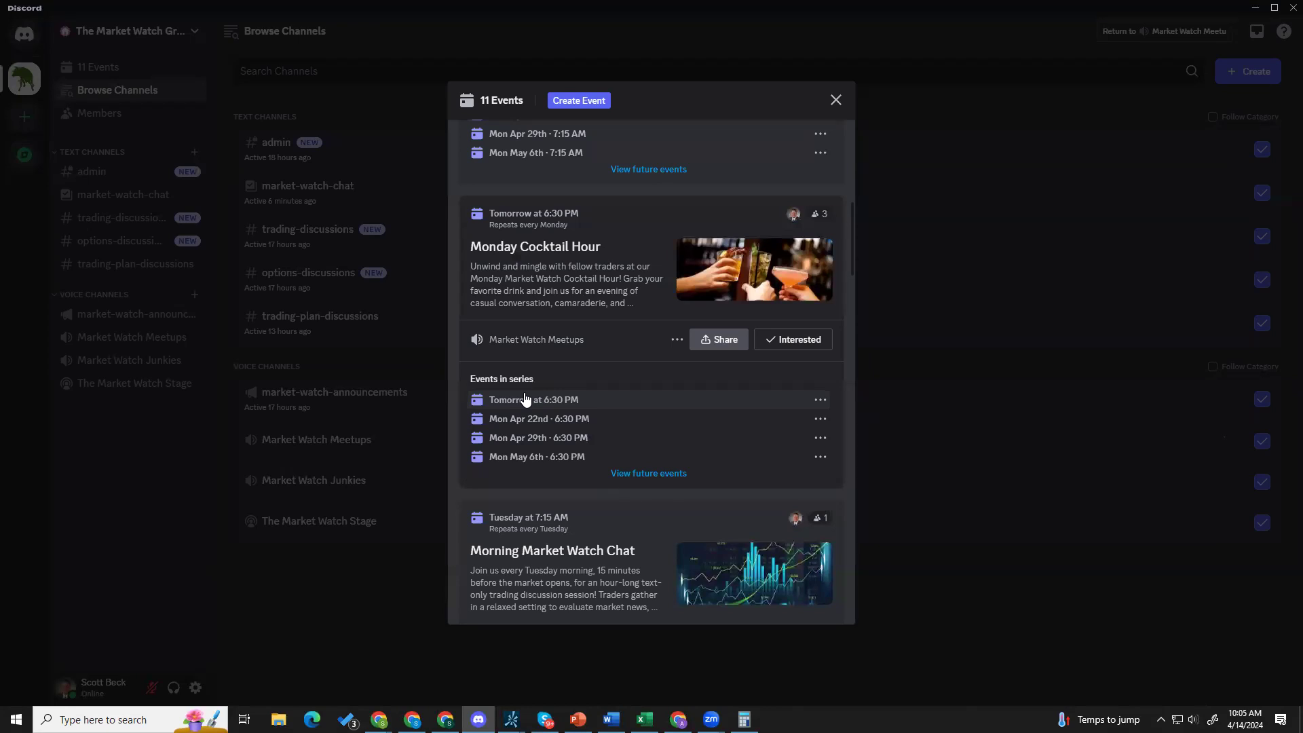
scroll(526, 399, down, 2)
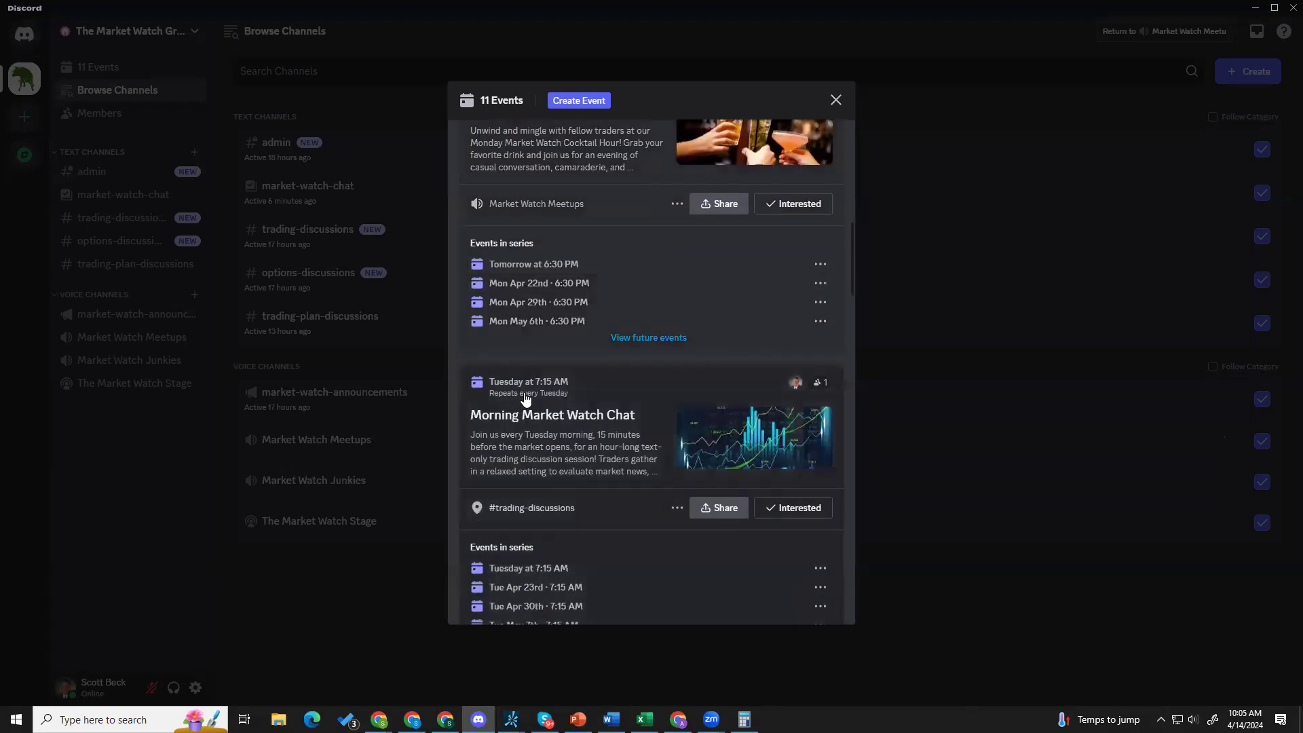
scroll(526, 399, down, 2)
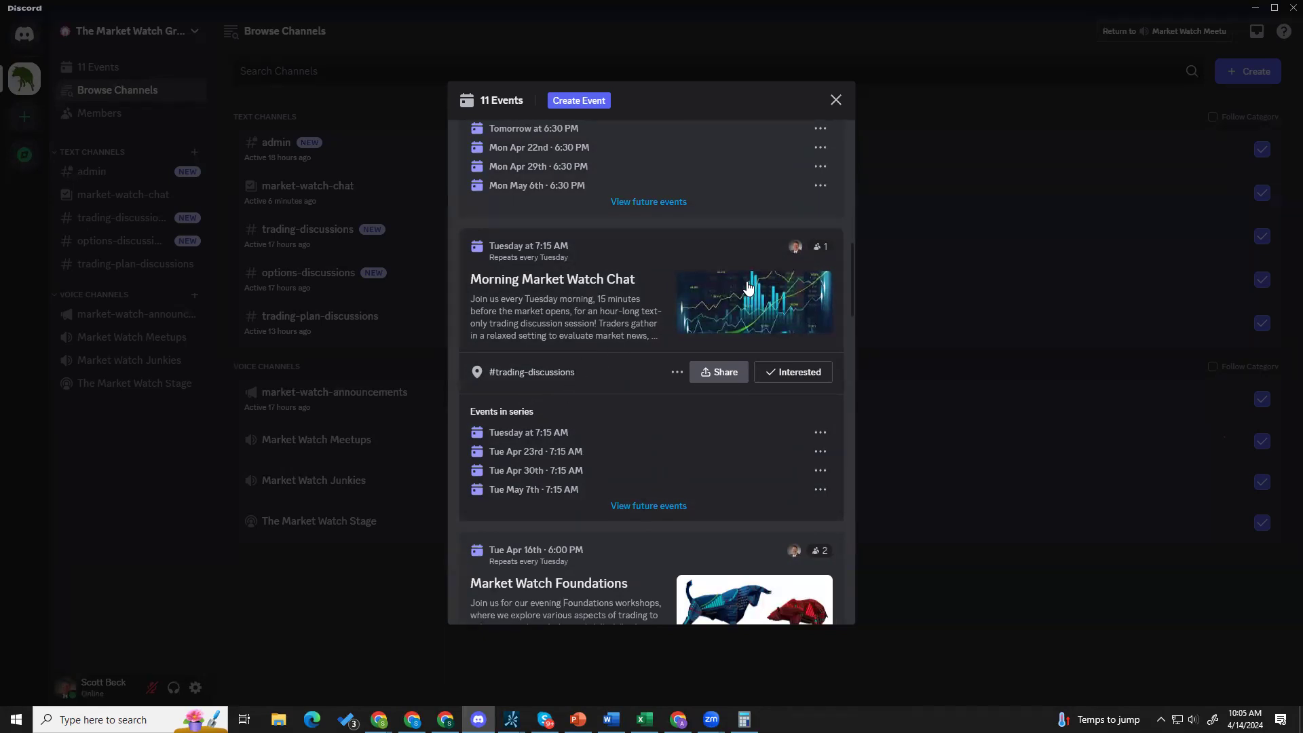
- Review the scheduled events again from Weekly Market Posture through Weekly Market Open and Monday Cocktail Hour to Tuesday's Morning Market Watch Chat
scroll(748, 291, up, 5)
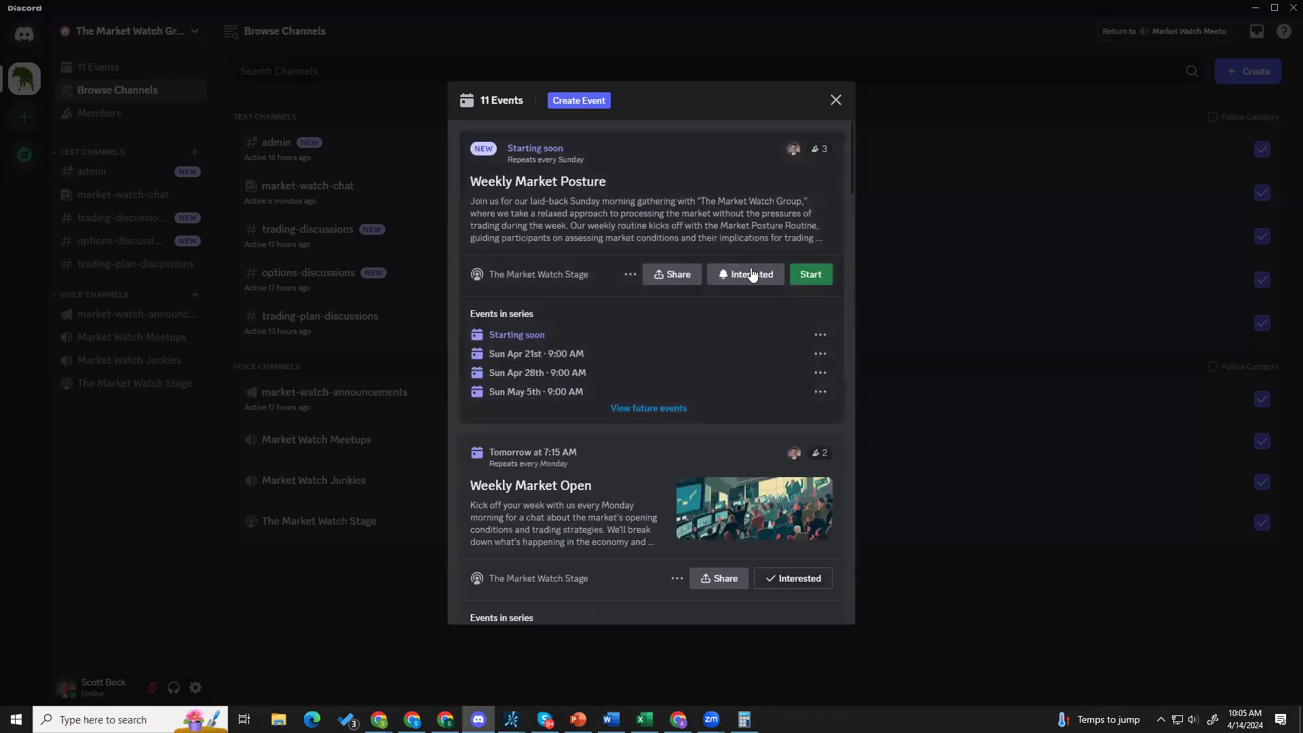
scroll(756, 263, down, 4)
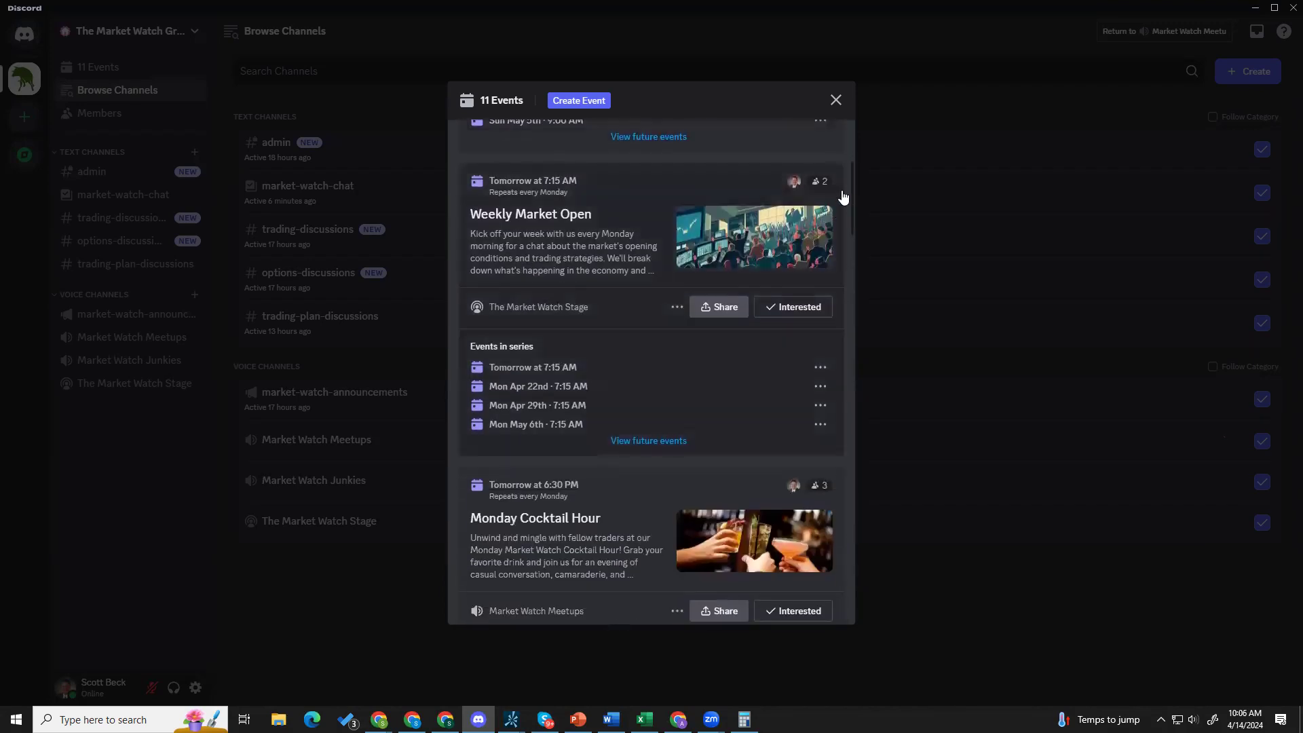
scroll(854, 182, down, 3)
scroll(855, 203, up, 4)
scroll(854, 193, down, 1)
scroll(853, 210, down, 5)
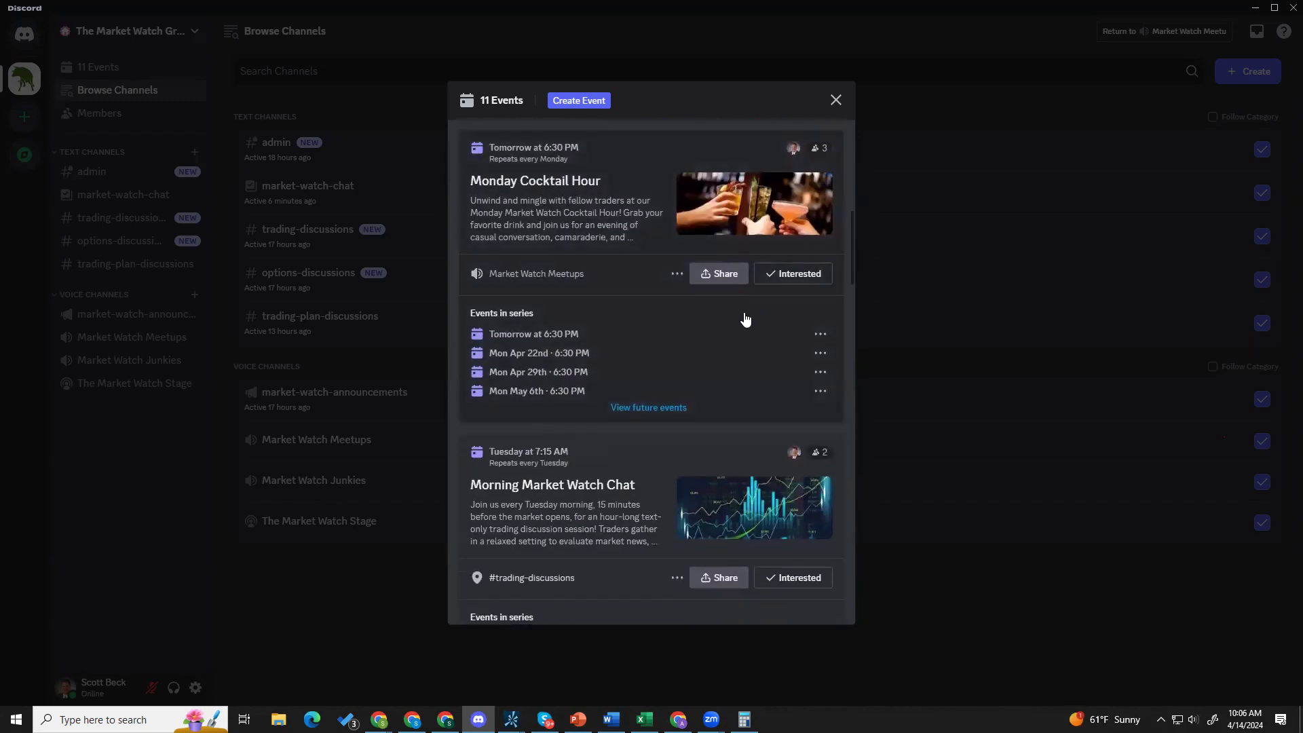
scroll(745, 319, up, 2)
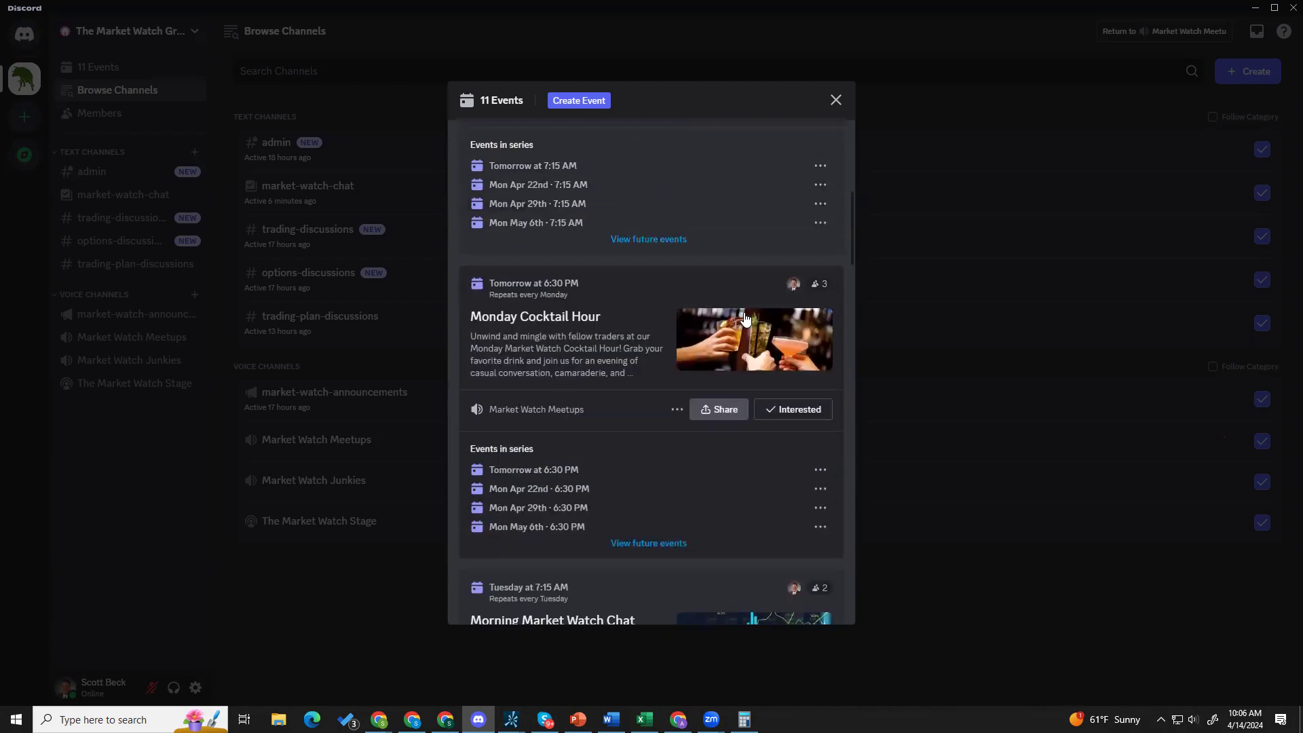
scroll(732, 361, down, 4)
scroll(731, 361, down, 2)
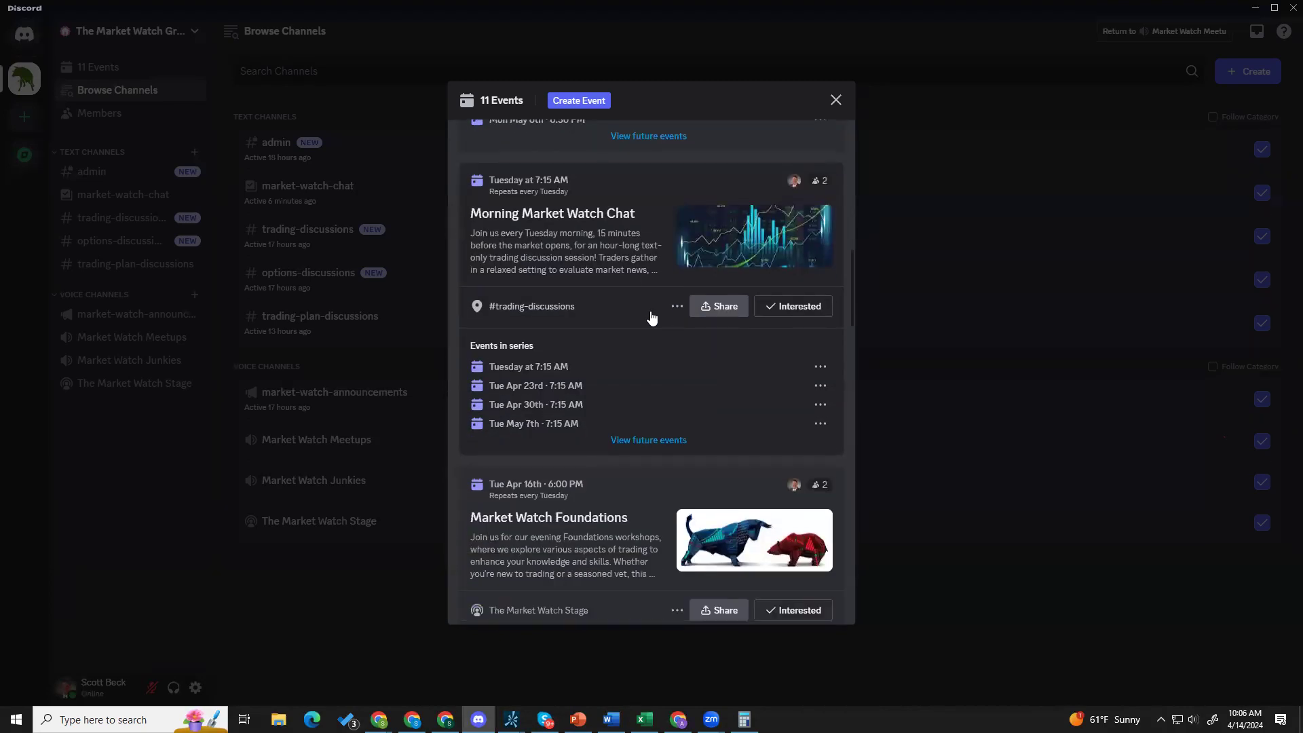
- Open the Tuesday Morning Market Watch Chat event, read its description and close the details
click(601, 214)
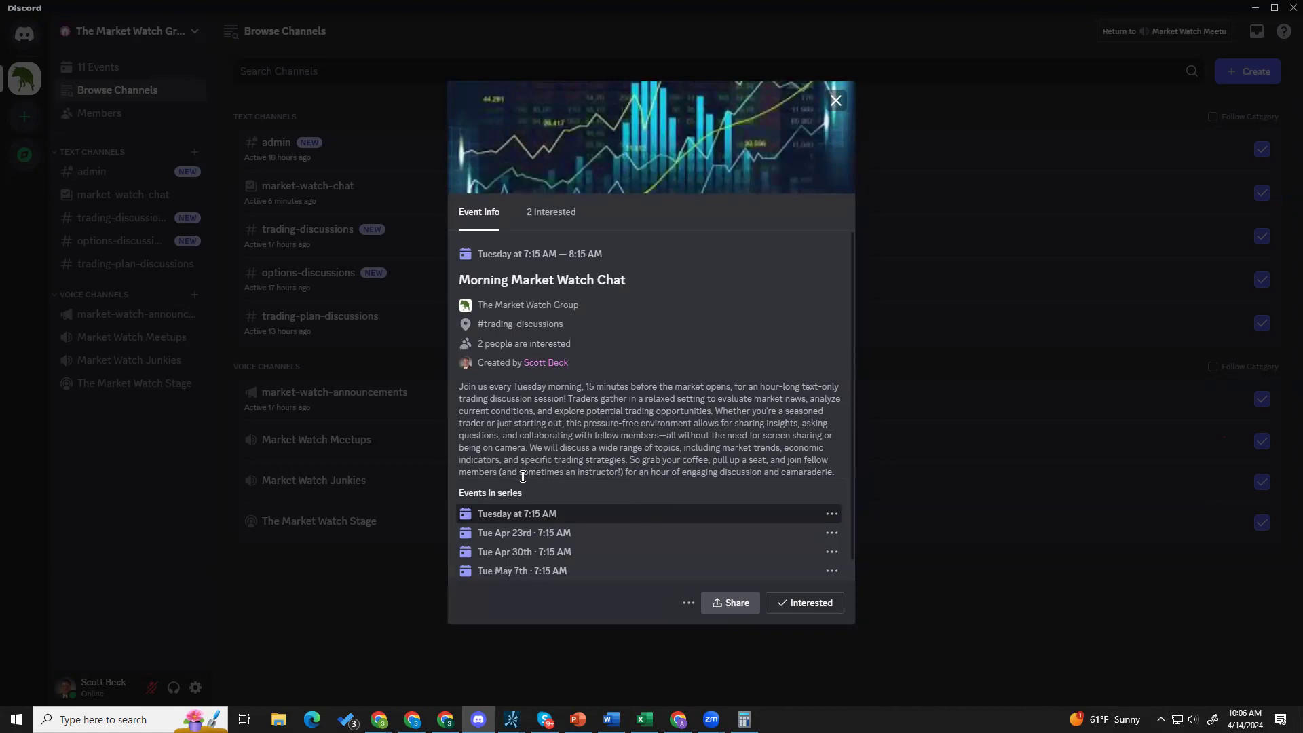
drag(502, 472, 620, 473)
click(836, 102)
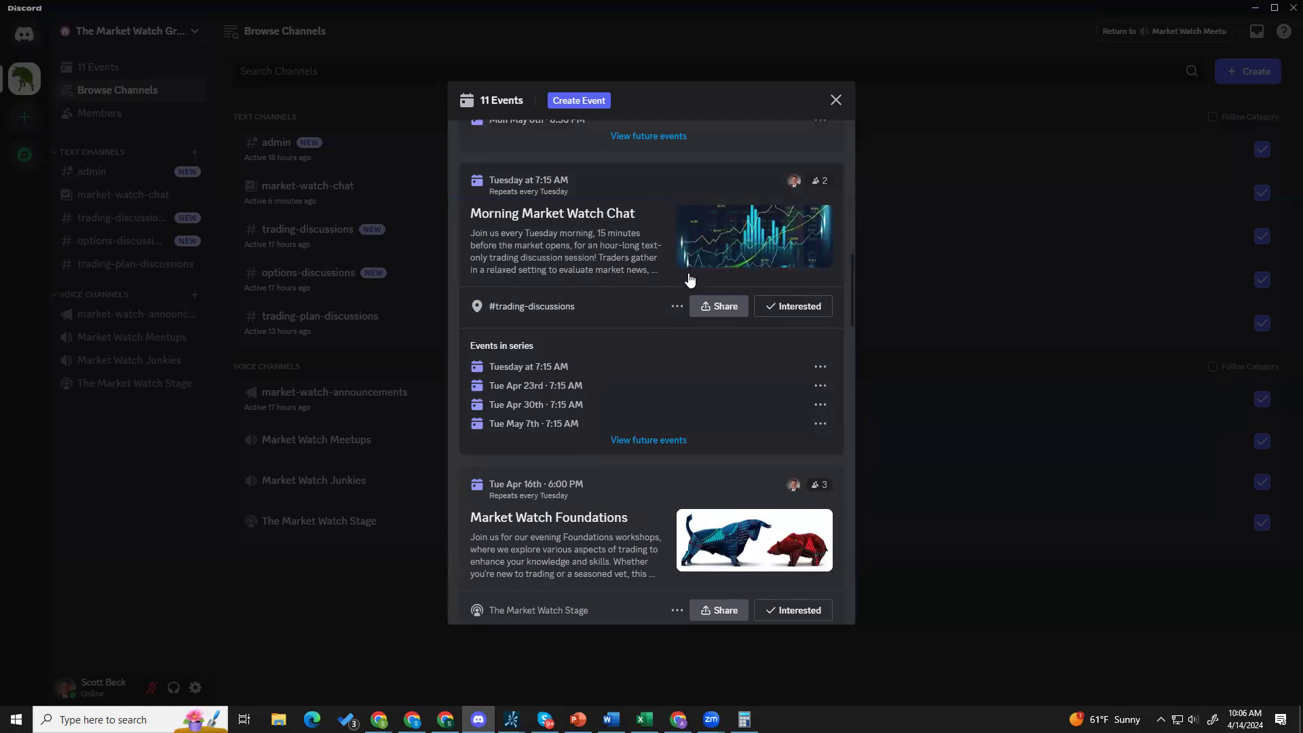
- Look through the Tuesday evening to Thursday events, including Market Watch Foundations, Mid-Week Check-In and Wednesday Closing Watch
scroll(710, 401, down, 4)
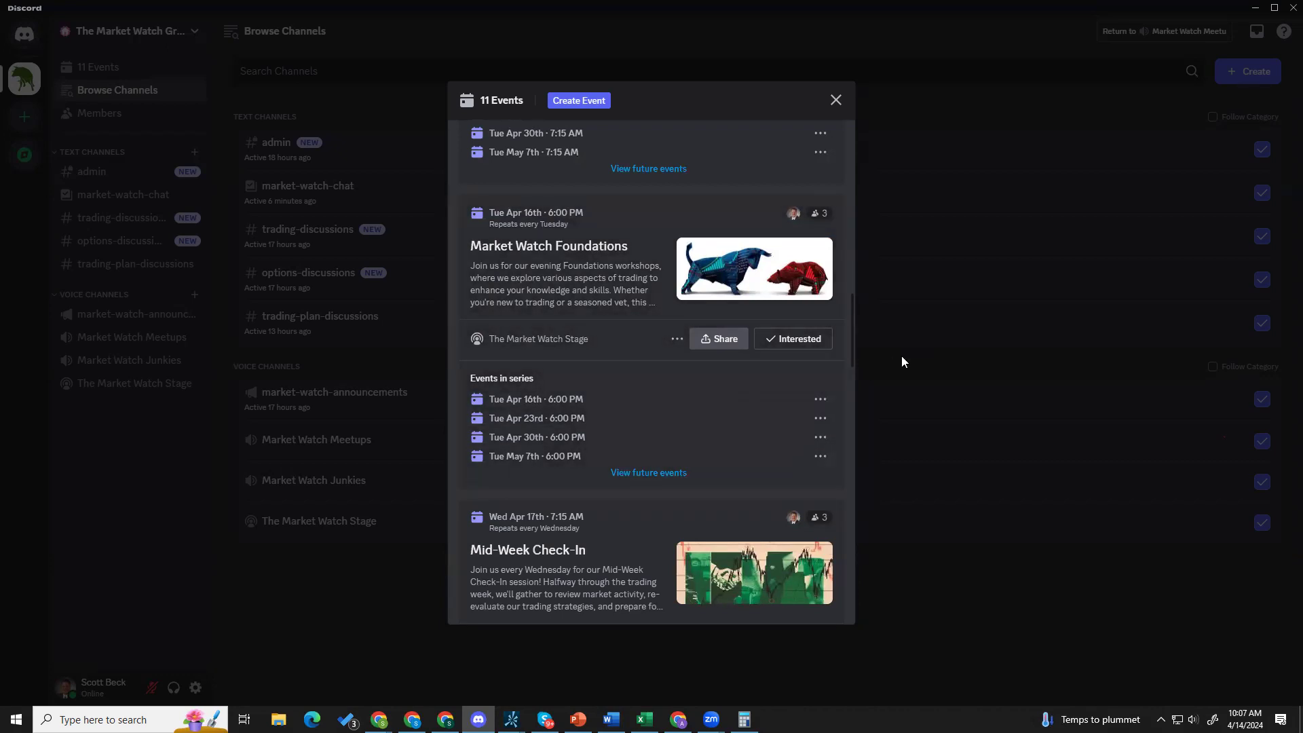
scroll(747, 434, down, 5)
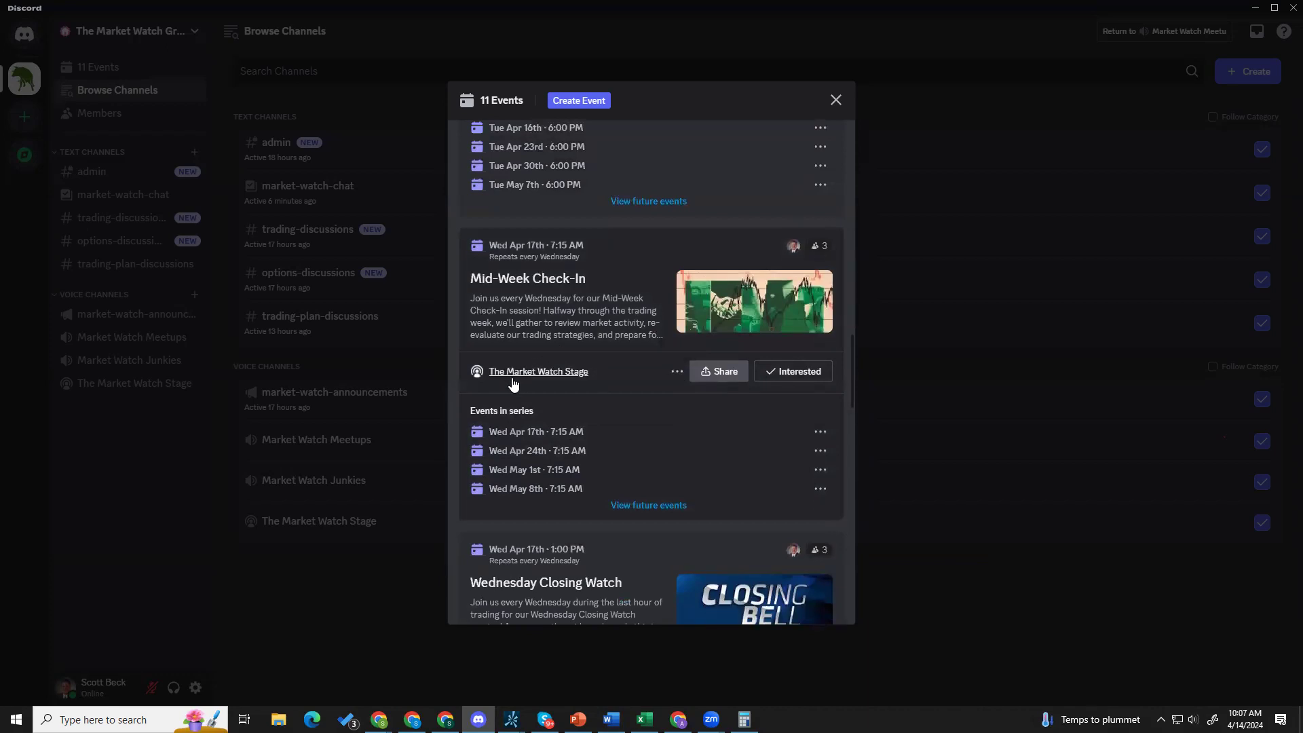
scroll(610, 373, down, 4)
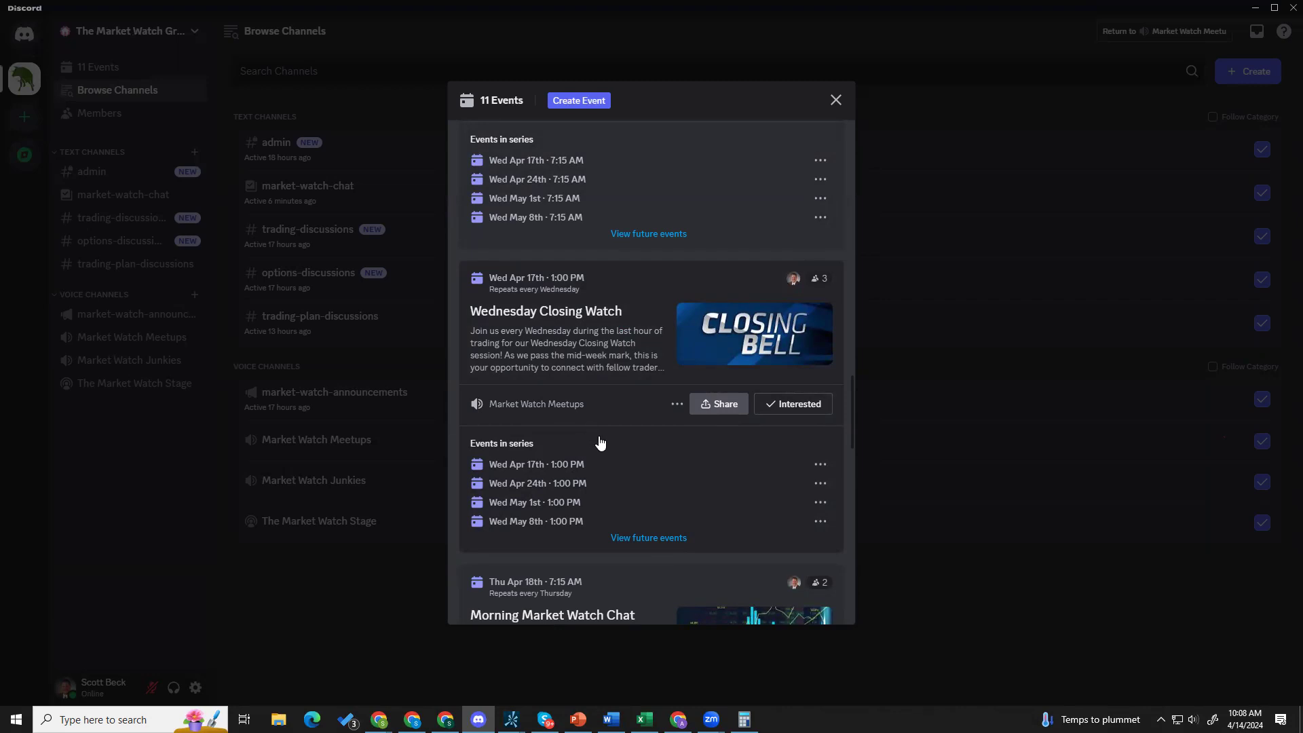
scroll(754, 430, down, 4)
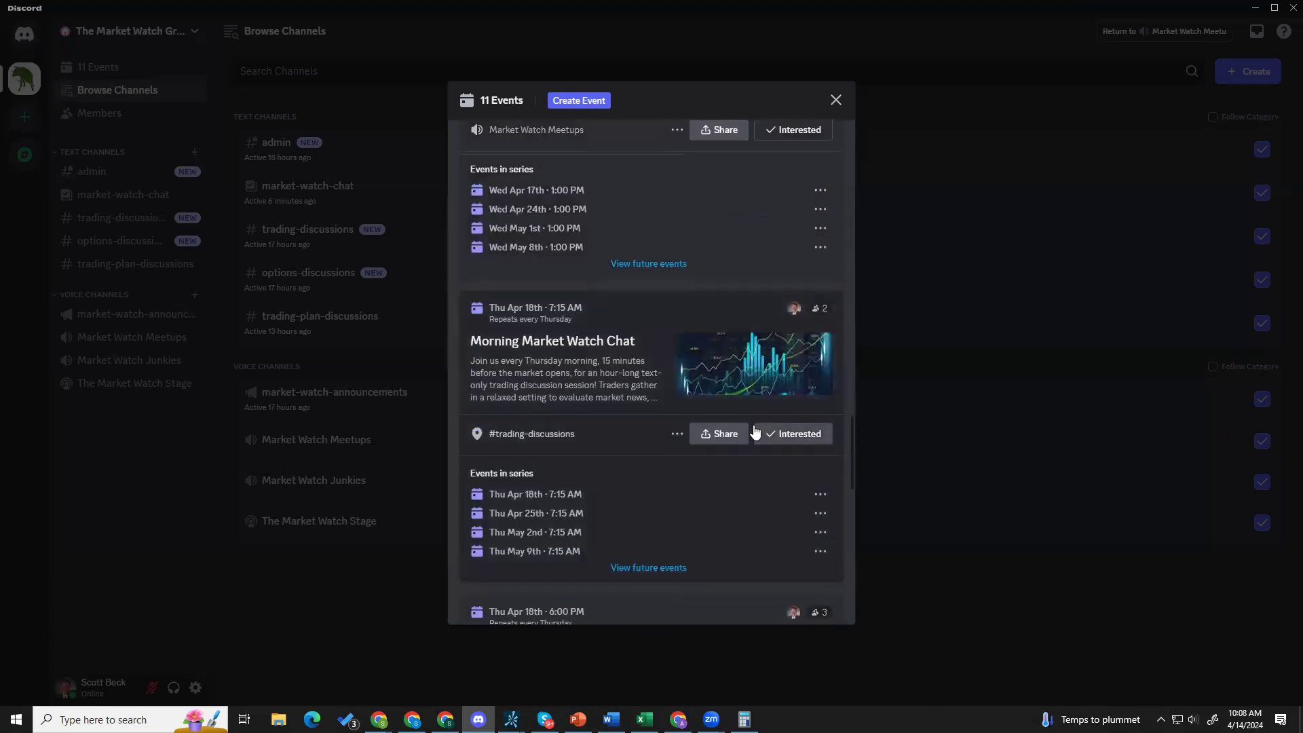
scroll(754, 431, down, 2)
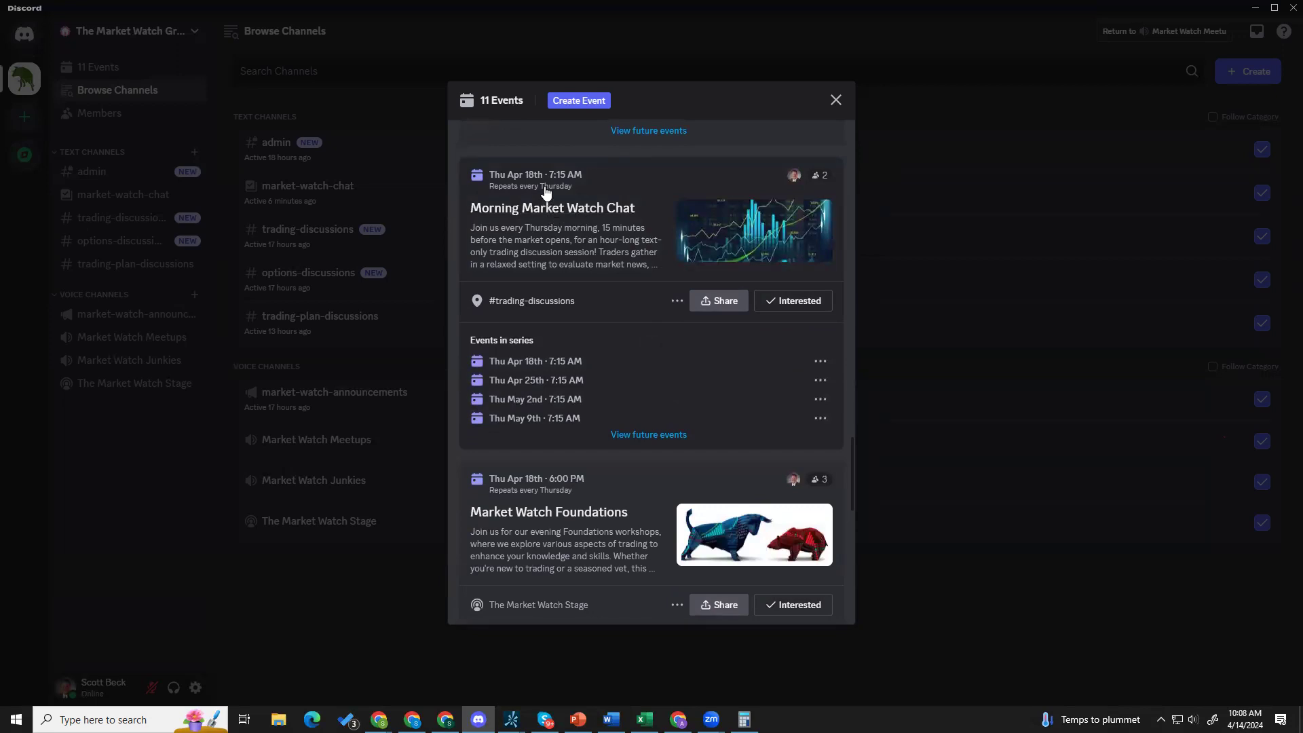
scroll(605, 291, down, 4)
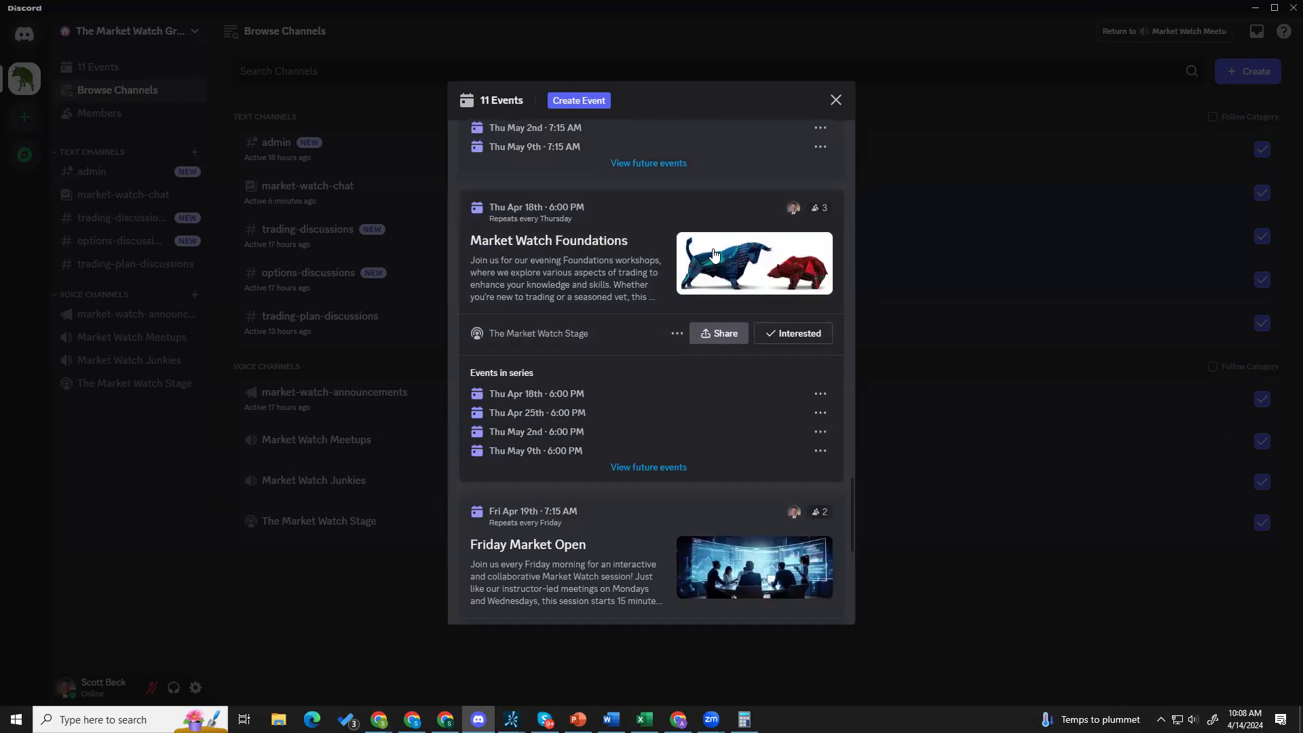
- Look back at the Mid-Week Check-In and earlier events, and return to Thursday's Market Watch Foundations workshop
scroll(552, 224, up, 4)
scroll(569, 279, up, 10)
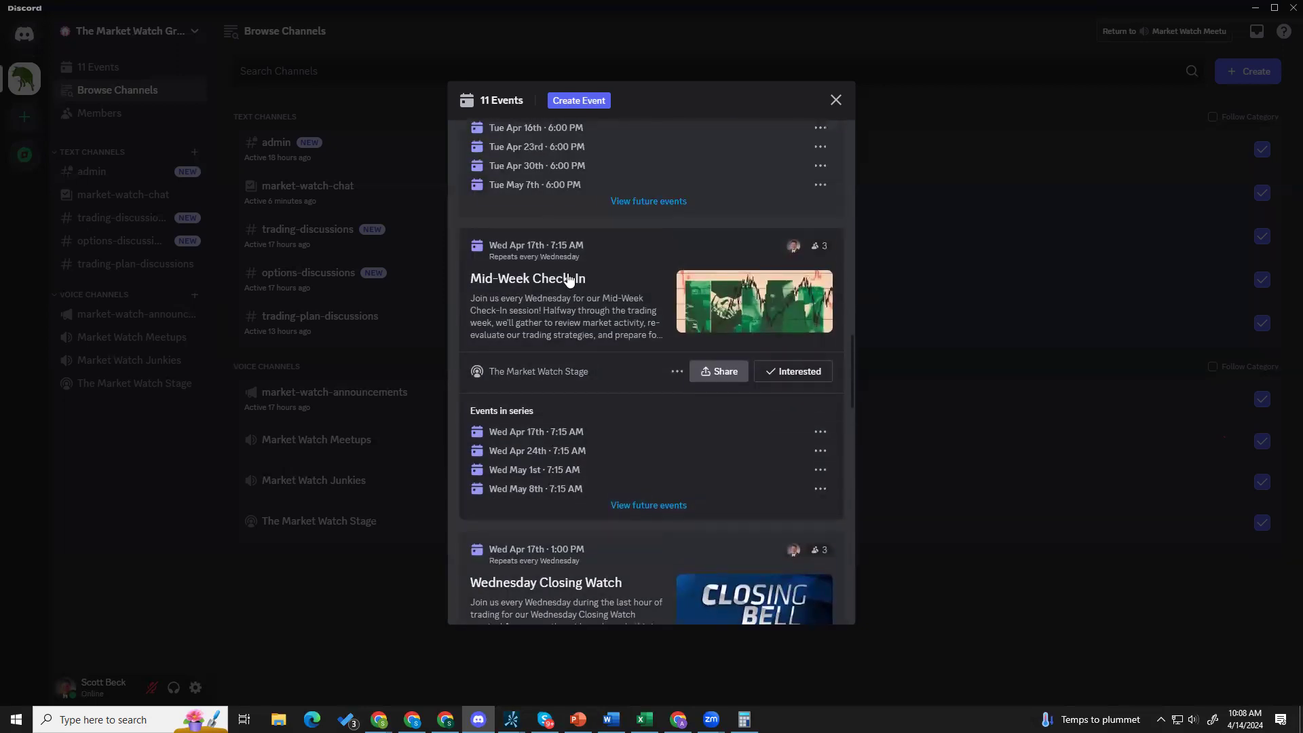
scroll(569, 279, up, 4)
scroll(562, 285, down, 4)
scroll(619, 342, down, 10)
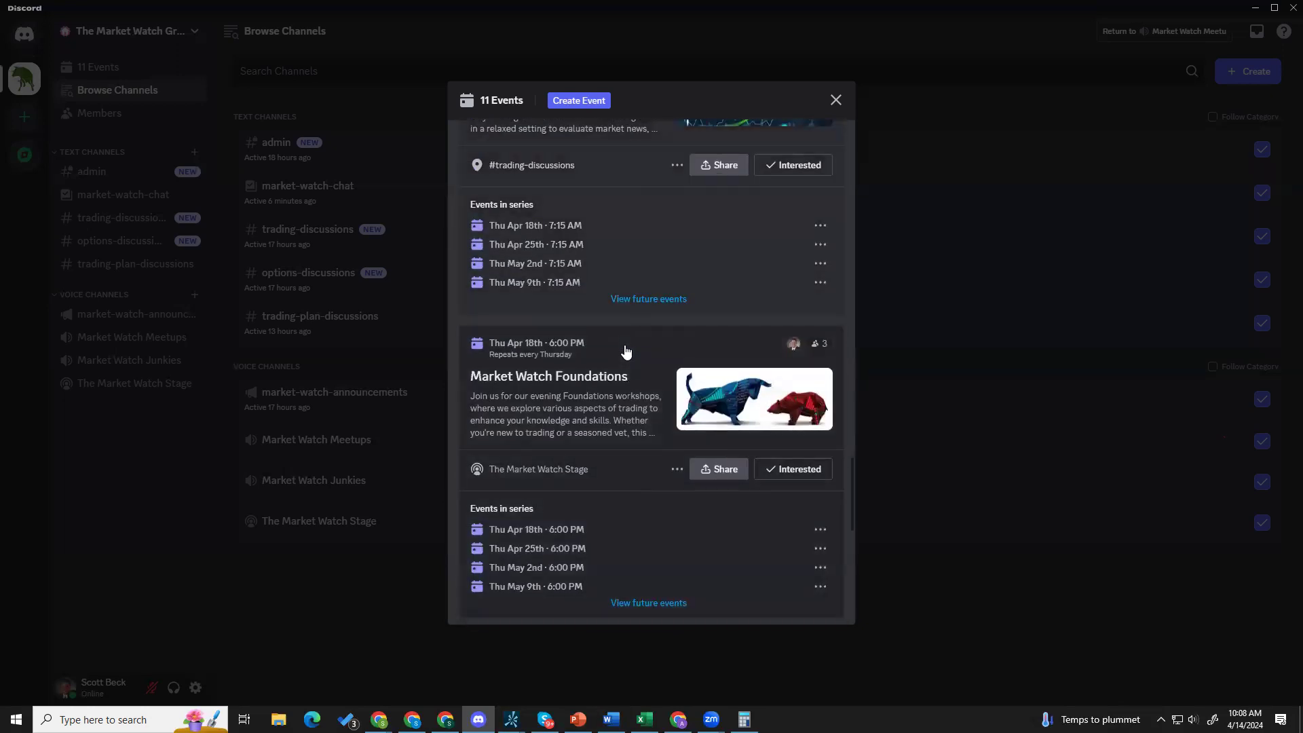
- Look over the two Friday events, Friday Market Open and Weekly Market Wrap, with their channels and series dates
scroll(626, 349, down, 2)
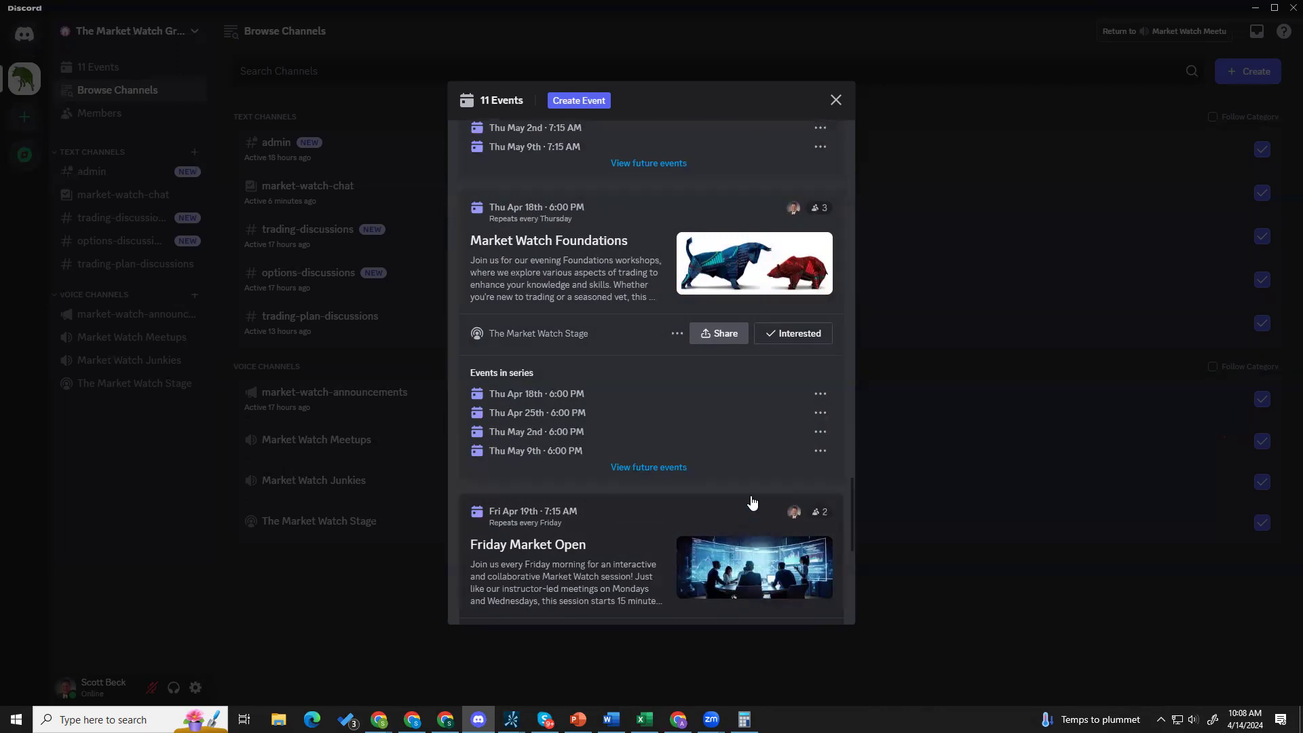
scroll(747, 488, down, 2)
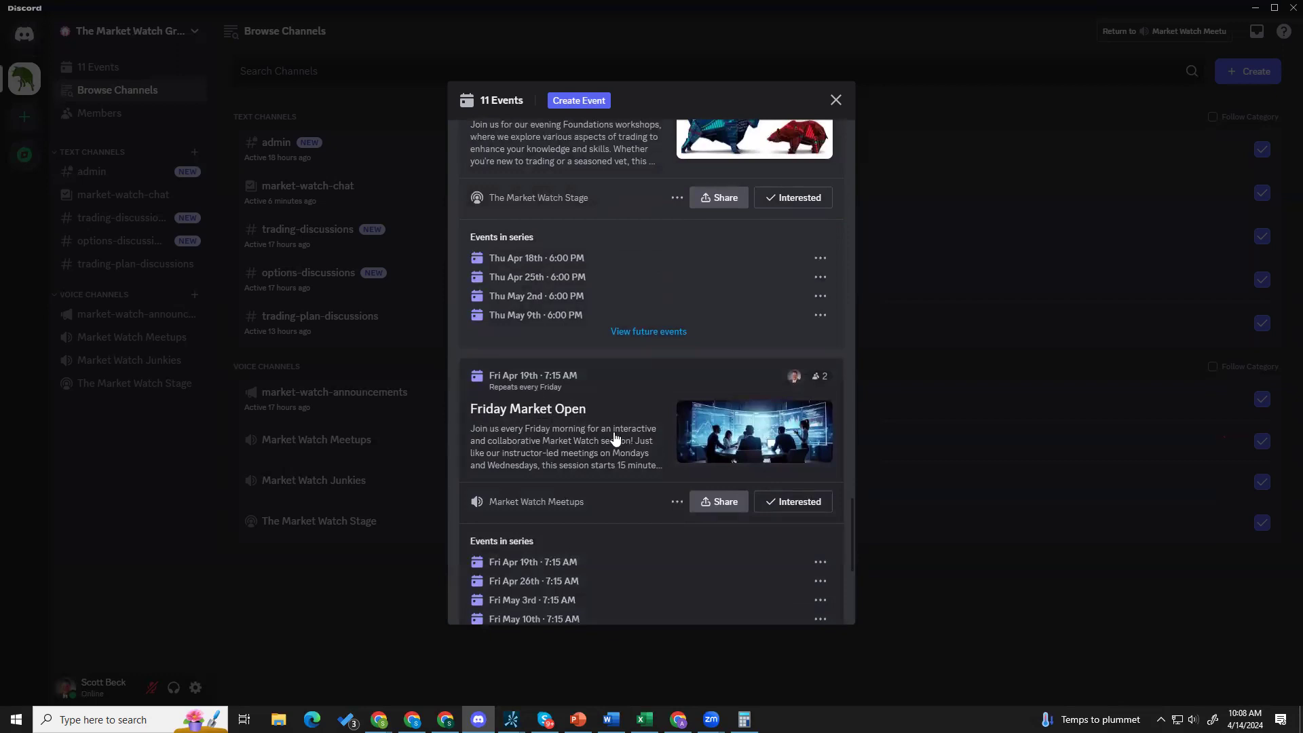
scroll(593, 429, down, 1)
scroll(593, 429, down, 2)
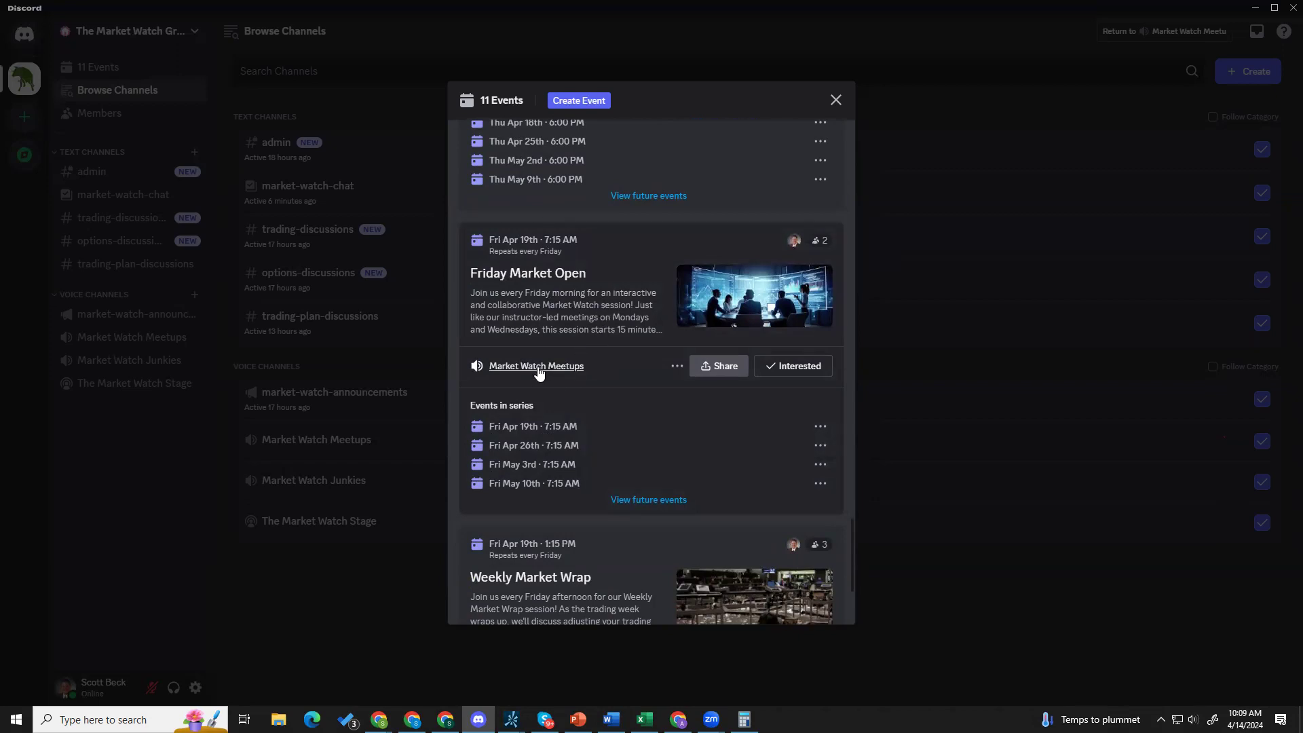
scroll(540, 380, up, 3)
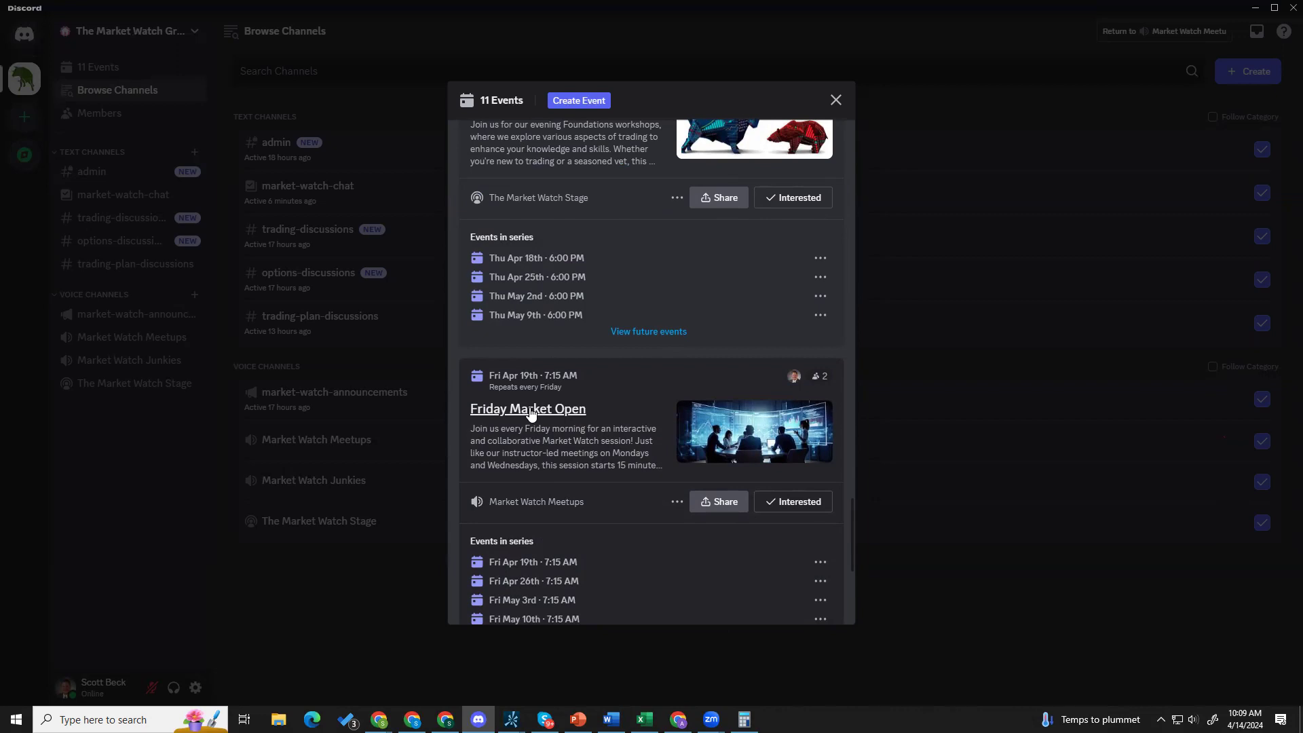
scroll(531, 413, down, 2)
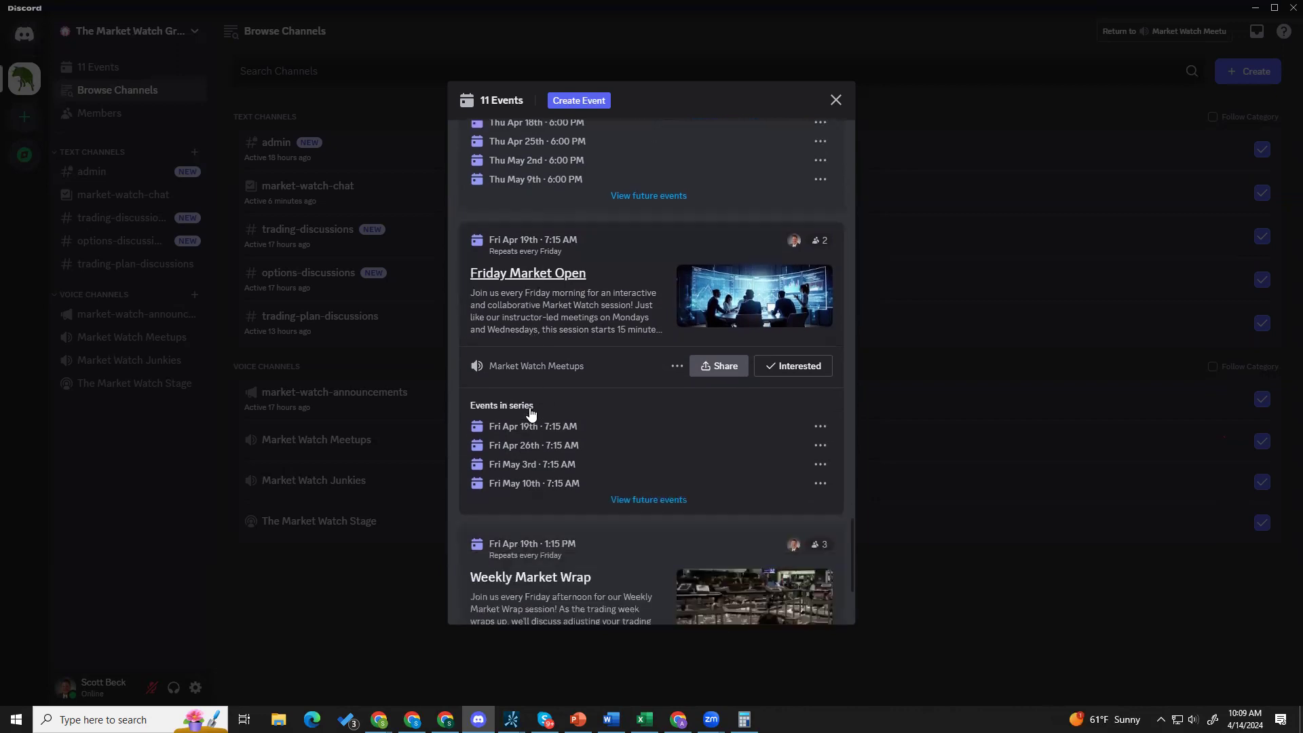
scroll(530, 413, down, 2)
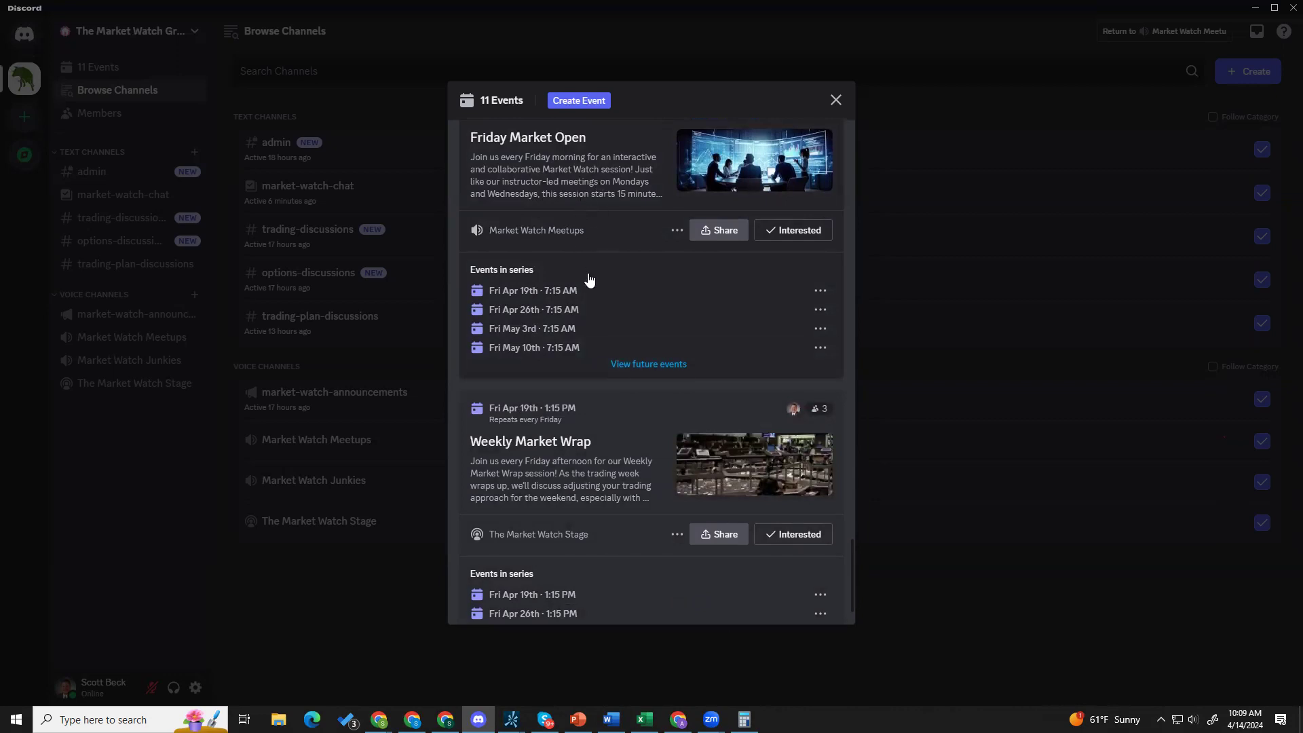
scroll(558, 396, down, 1)
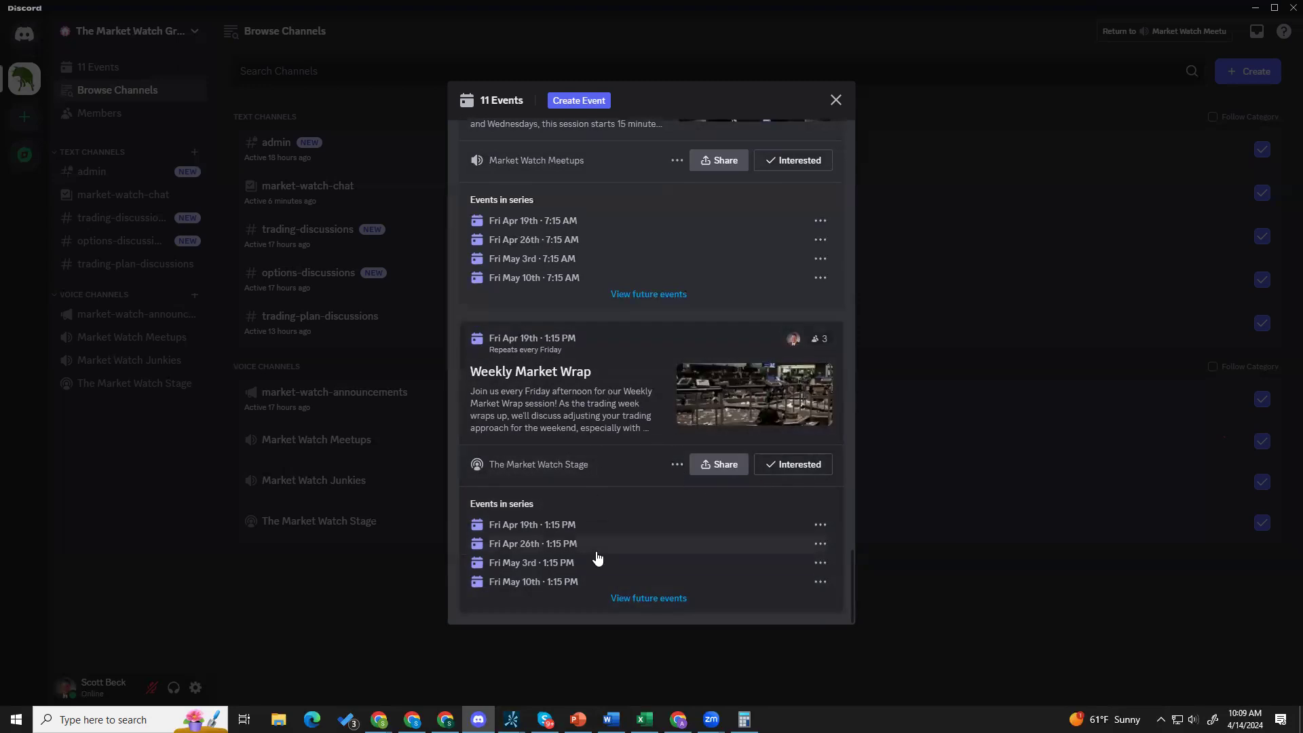
- Look back up through the week's events to the Monday sessions and close the events list
scroll(597, 558, up, 6)
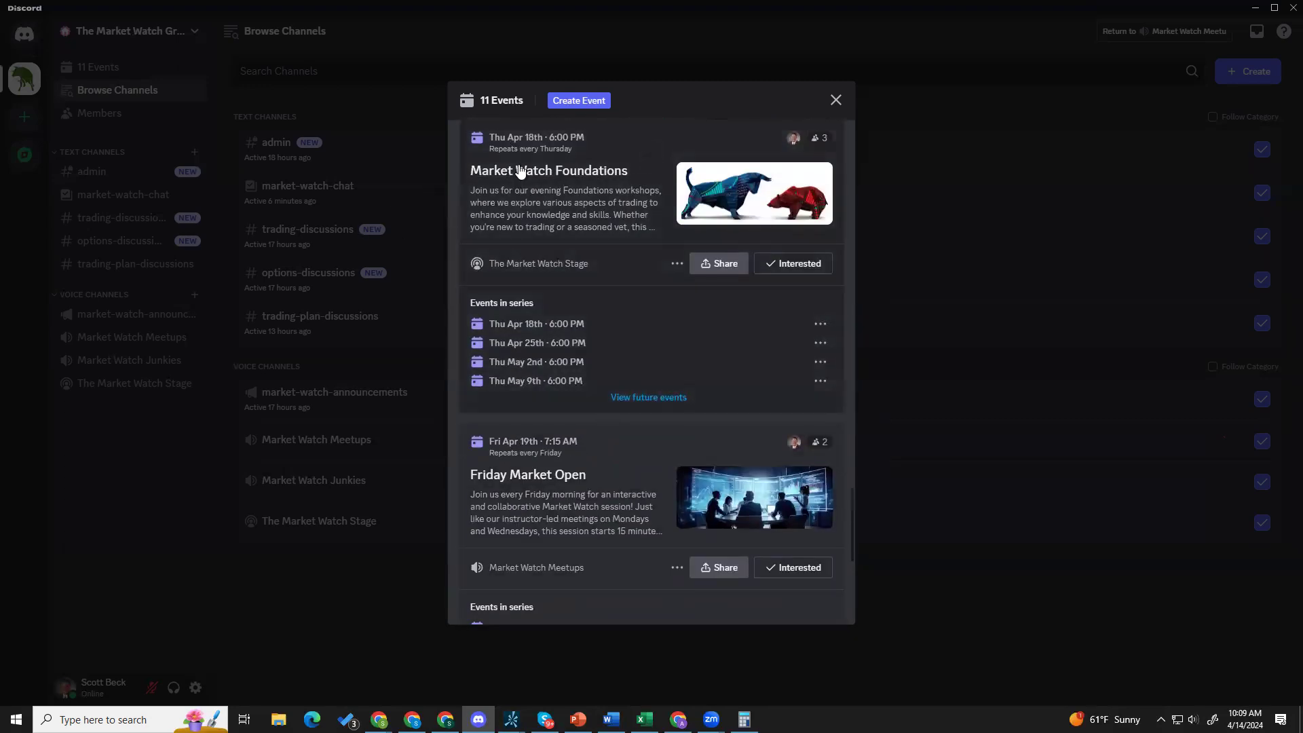
scroll(596, 293, up, 15)
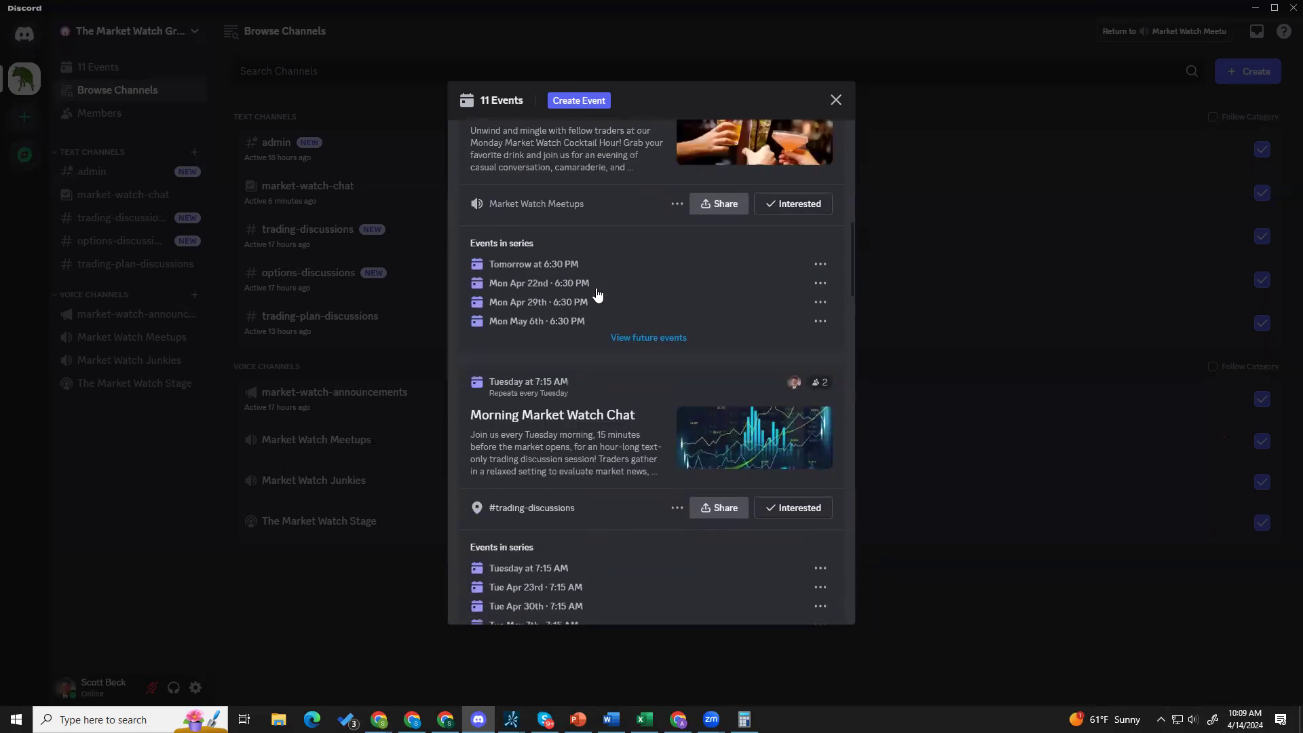
click(835, 101)
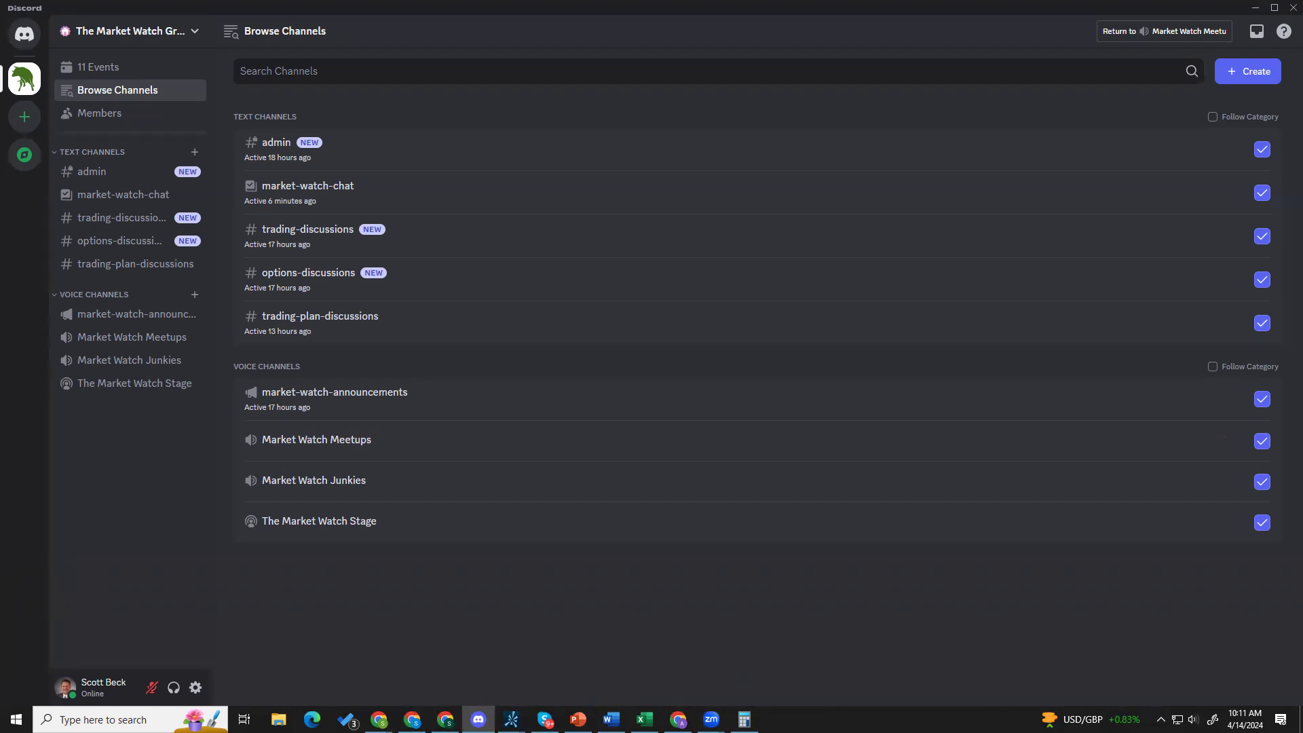
- Switch to the MWAG Trading Plan Outline in Word and bring section 8, Improvement Strategies (Goals), into view
click(611, 720)
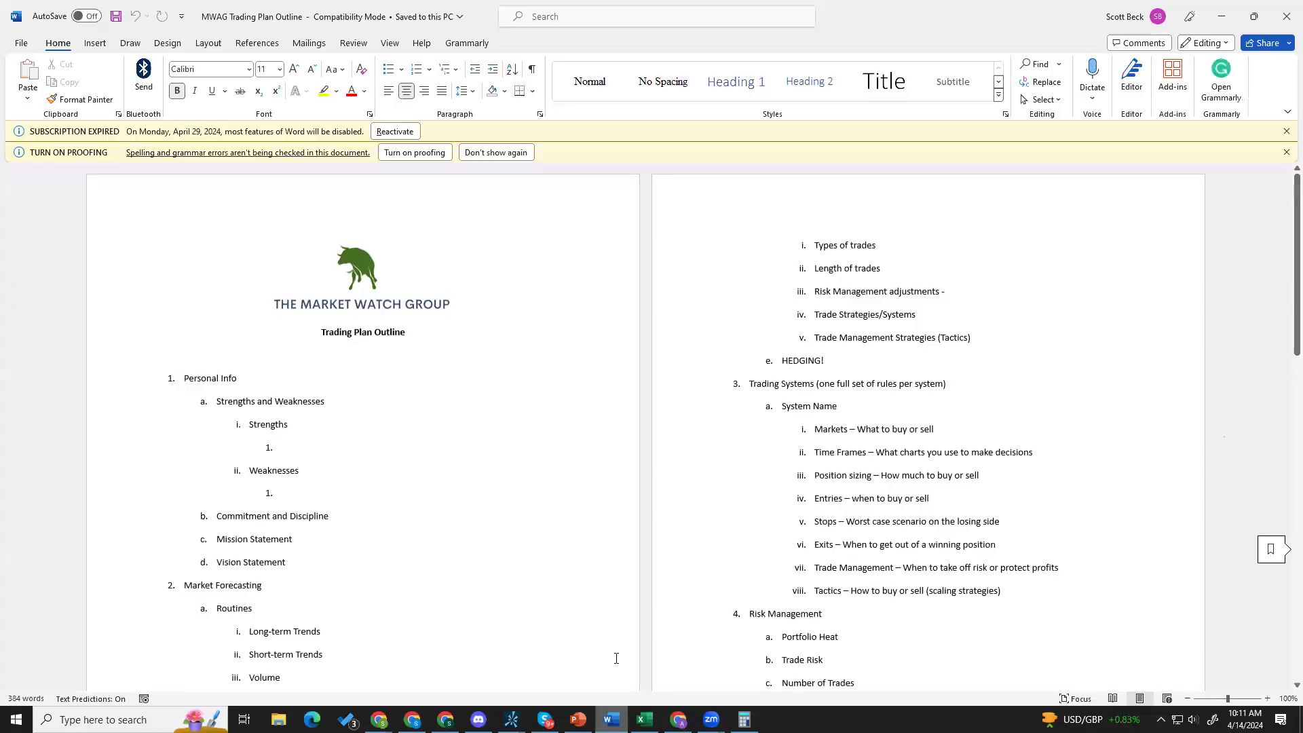
scroll(644, 530, down, 3)
scroll(643, 529, down, 10)
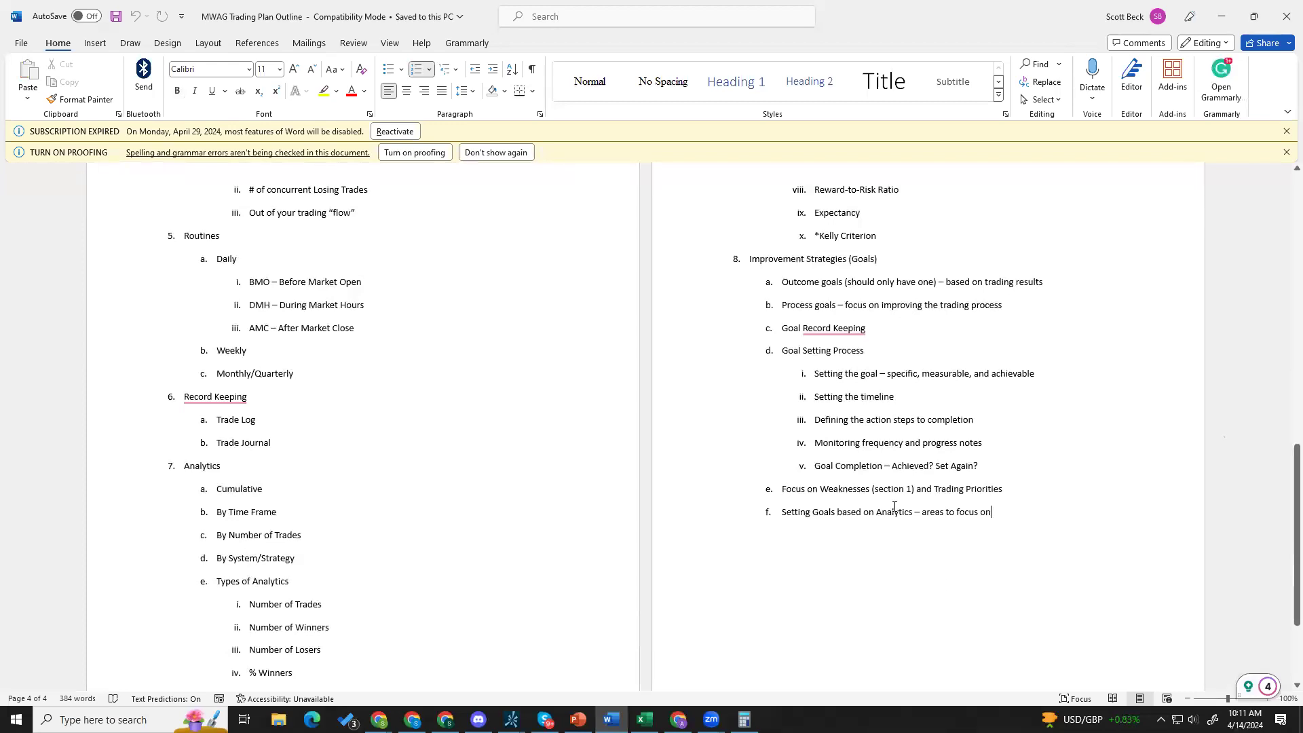
- Select section 8 as a whole, its outcome goals text and its process goals line in turn to point them out, and clear the selection
drag(748, 259, 1012, 532)
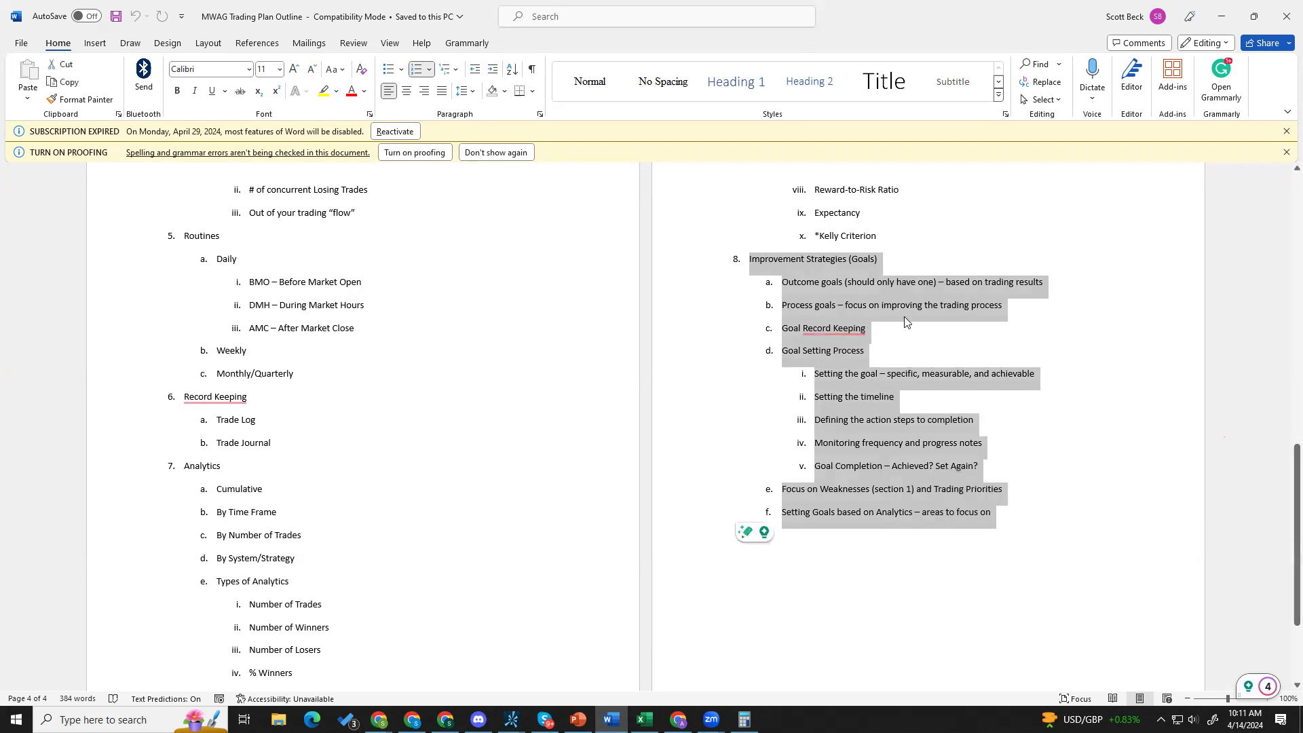
drag(1009, 317, 944, 291)
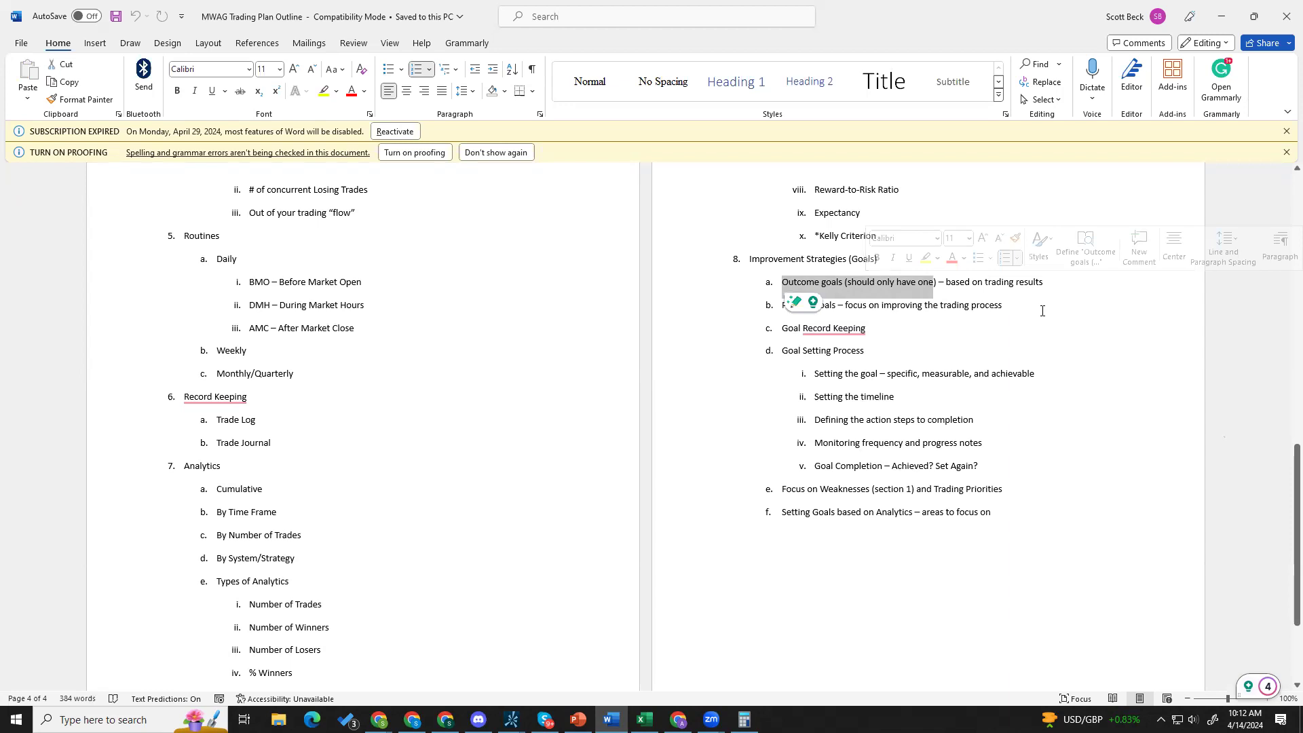
drag(1011, 306, 784, 307)
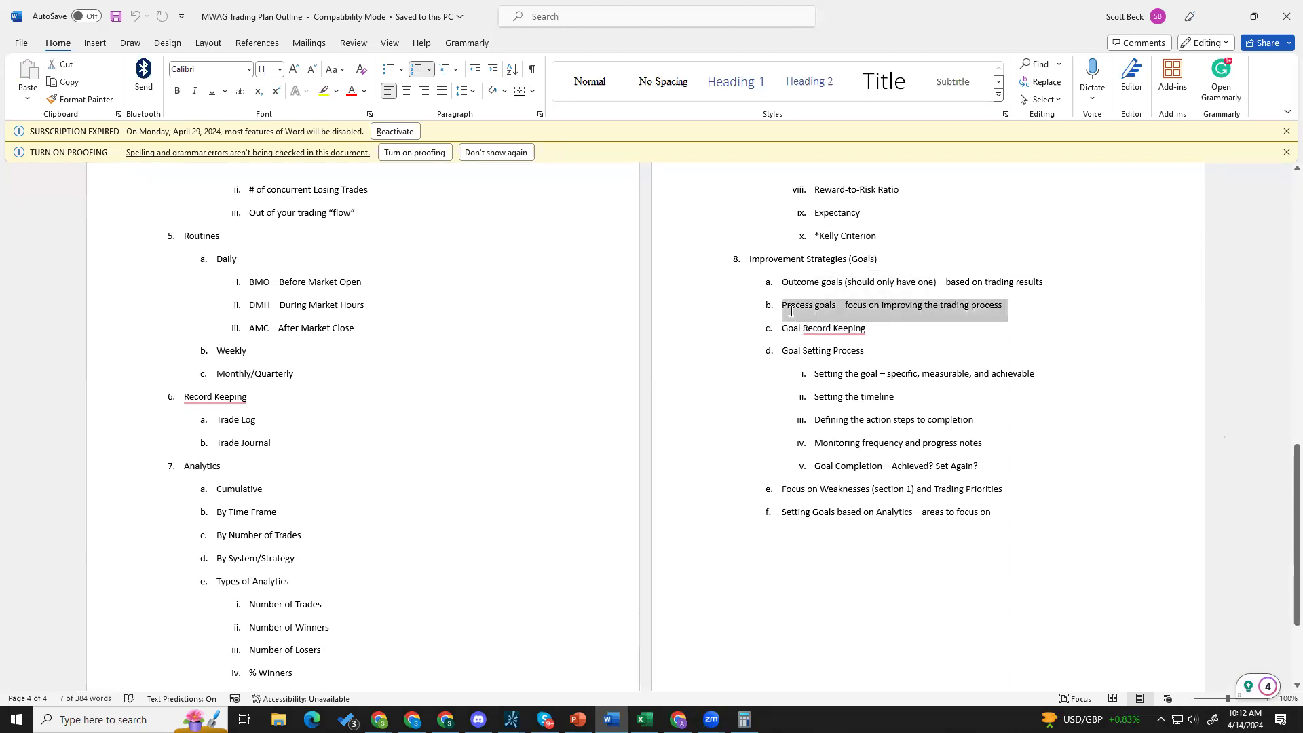
click(986, 335)
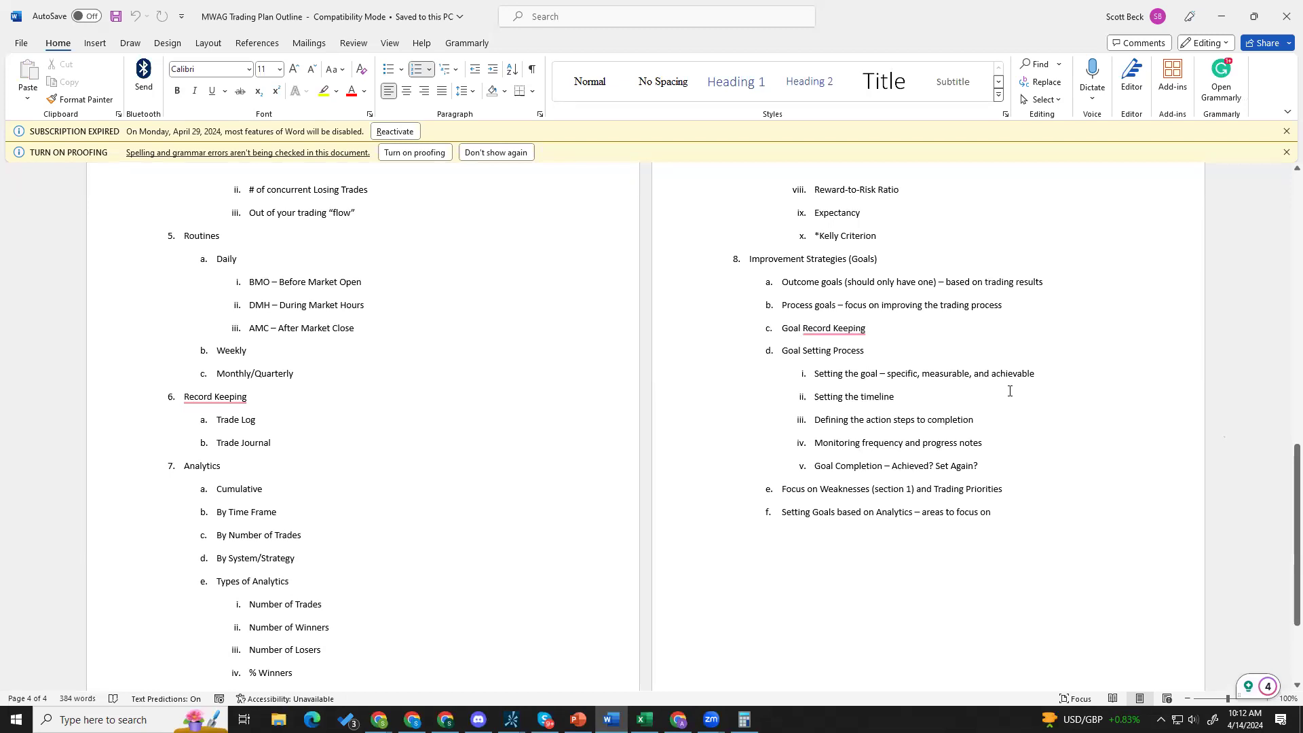